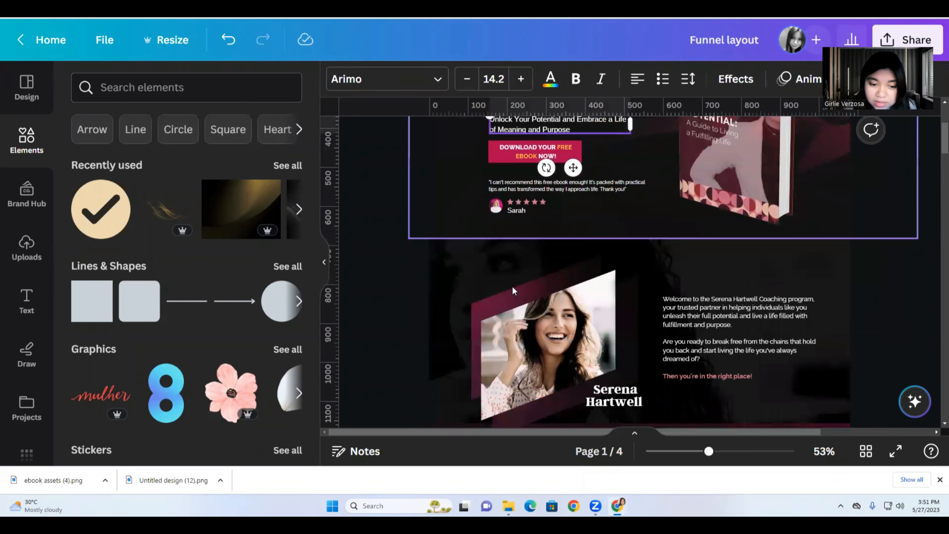
Scroll through the Canva funnel layout pages and select the woman's photo beside the guide list.
scroll(507, 255, "up", 2)
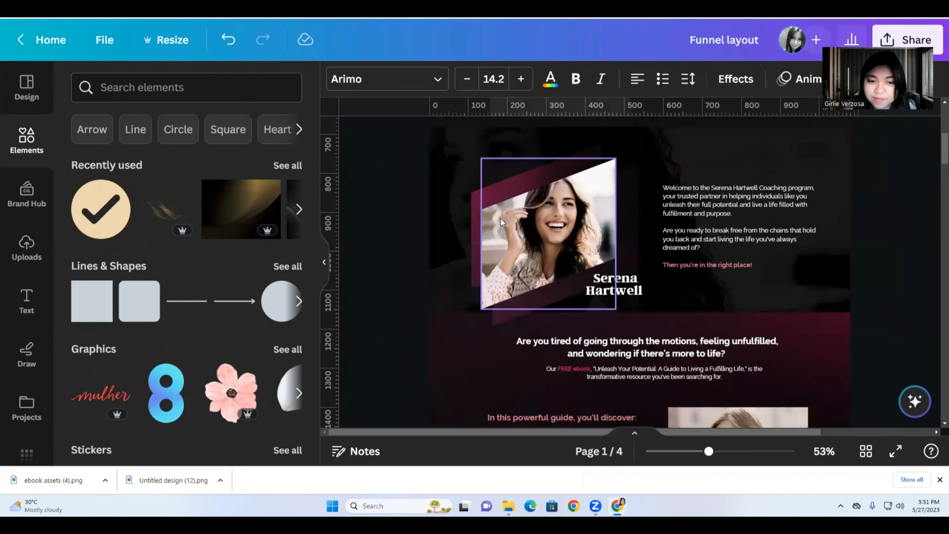
scroll(564, 344, "down", 4)
left_click(724, 322)
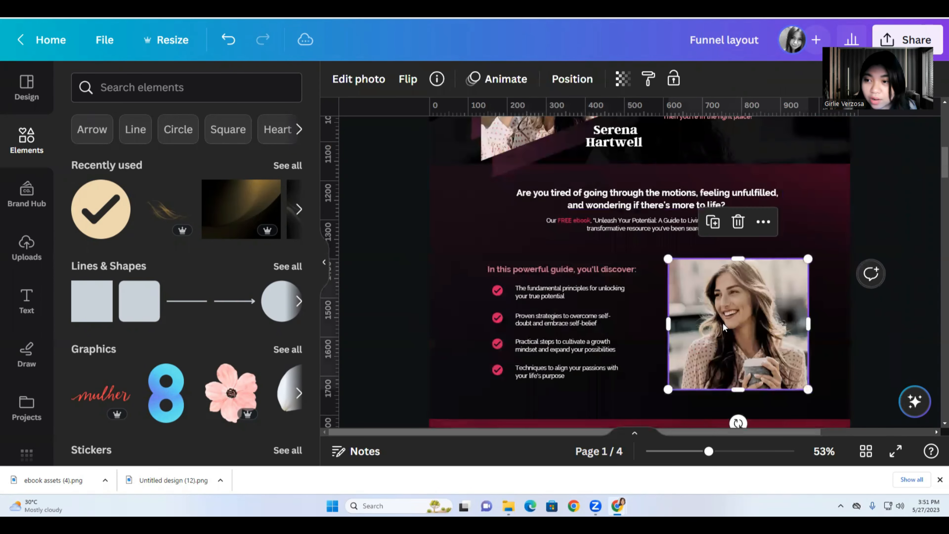
scroll(723, 322, "down", 5)
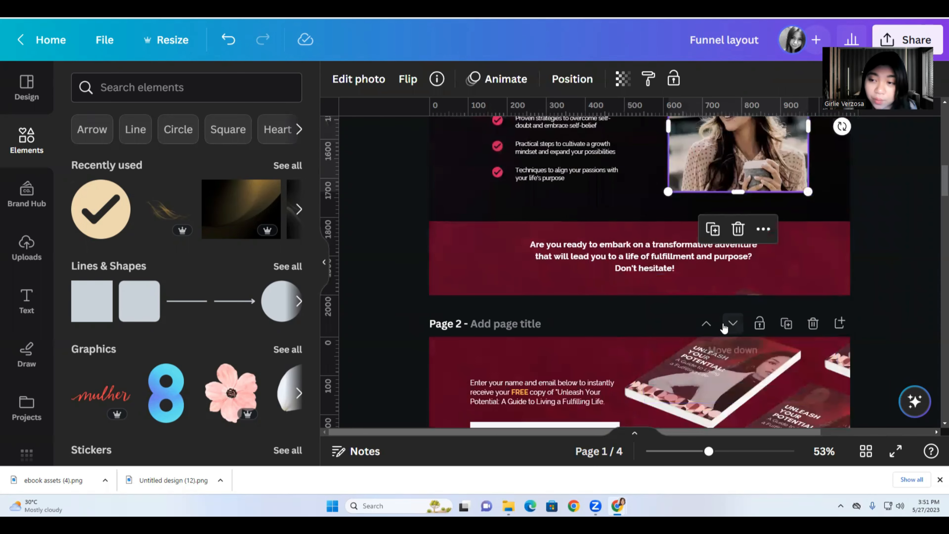
scroll(724, 328, "down", 3)
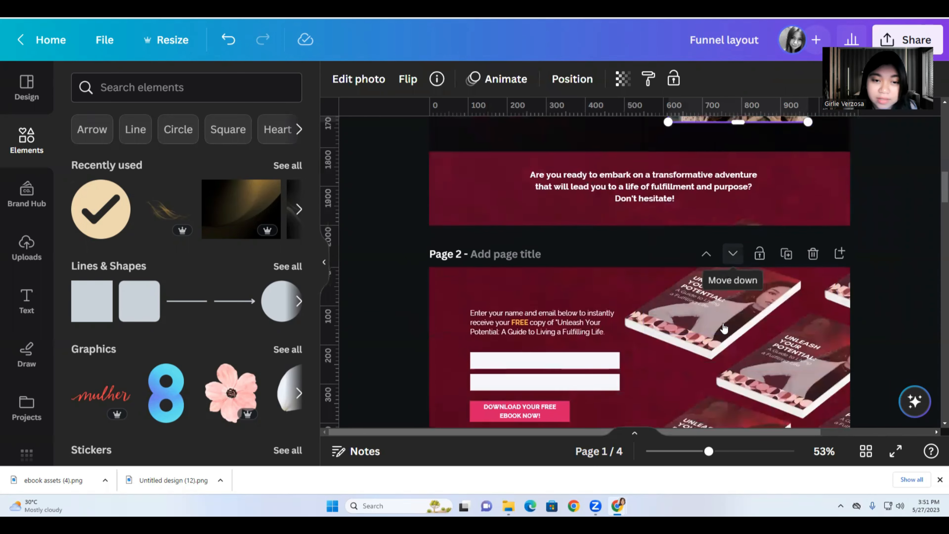
scroll(723, 328, "up", 4)
scroll(724, 328, "up", 2)
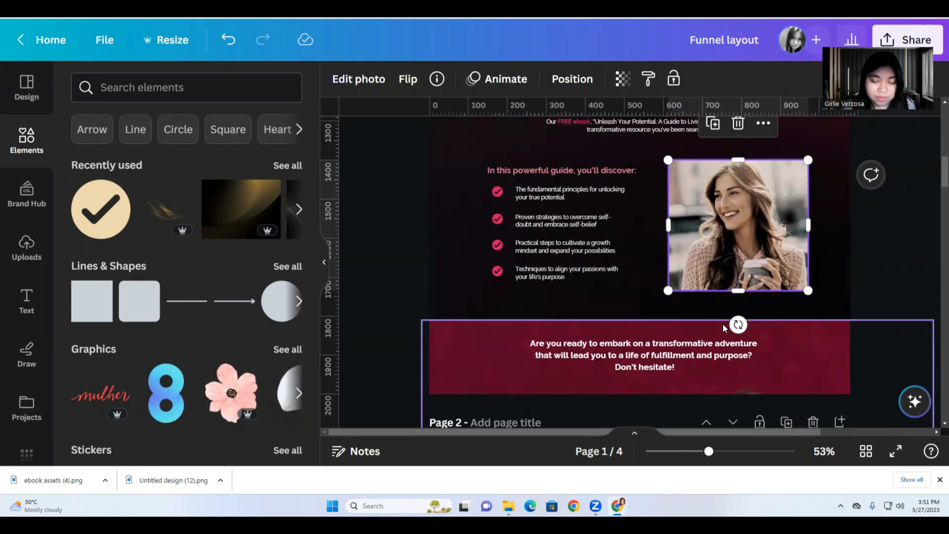
scroll(723, 324, "up", 15)
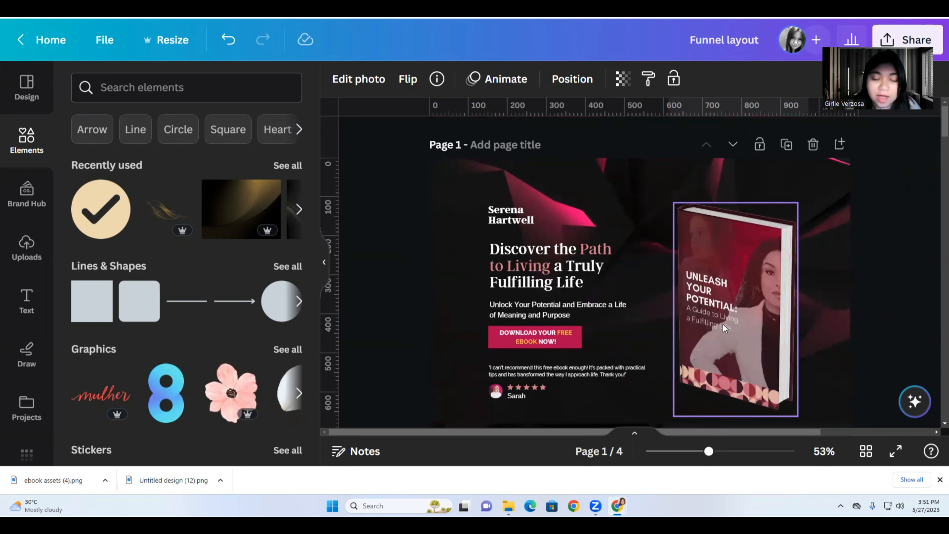
Inspect the Canva page's background element, review the remaining pages, then switch to Funnelify.
left_click(450, 169)
left_click_drag(401, 176, 477, 242)
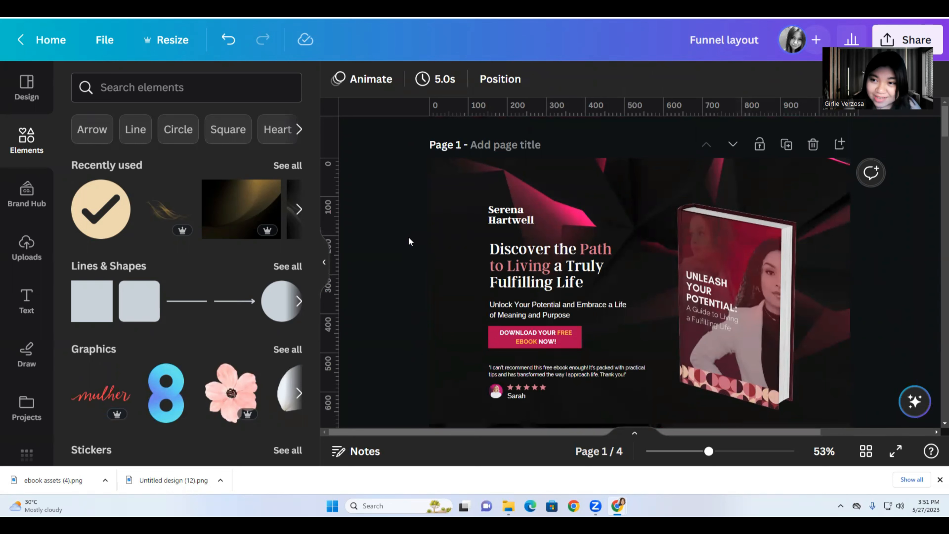
scroll(408, 238, "down", 5)
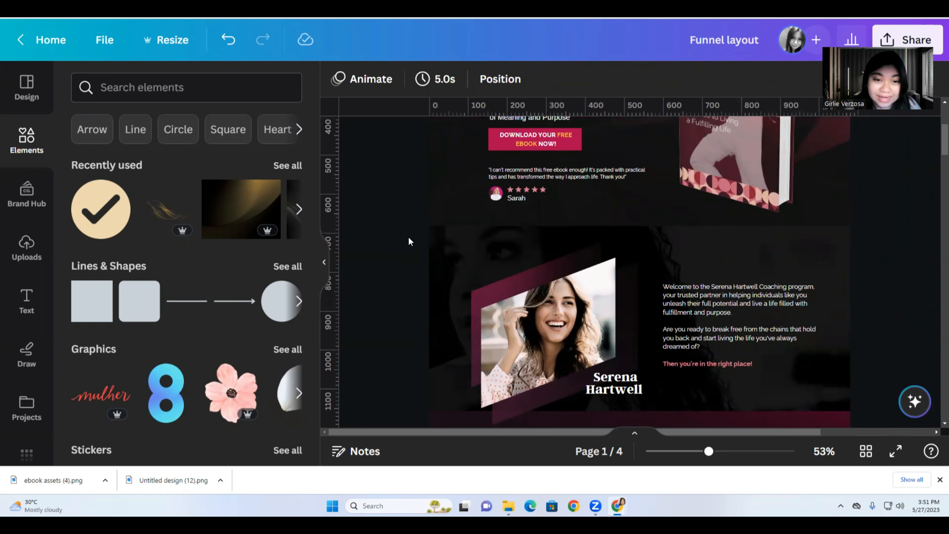
scroll(409, 237, "down", 3)
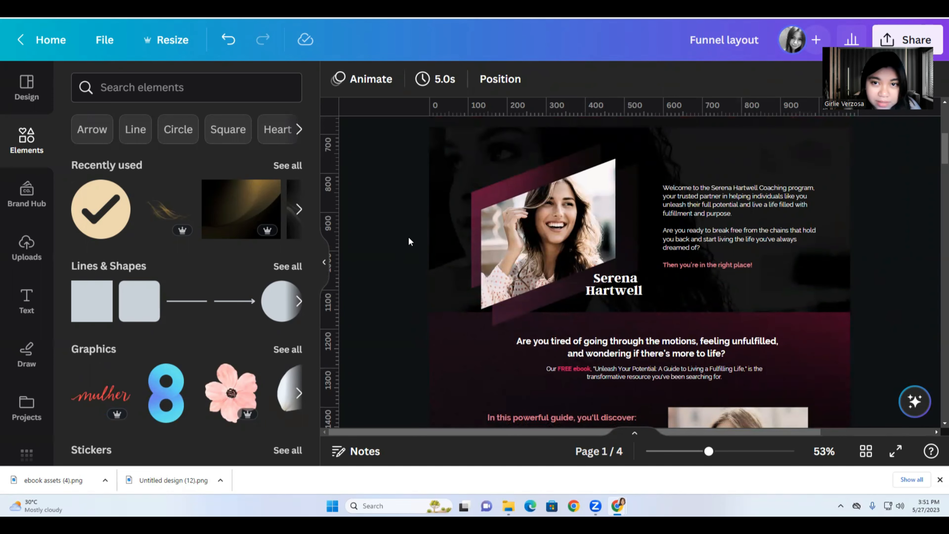
scroll(409, 236, "up", 8)
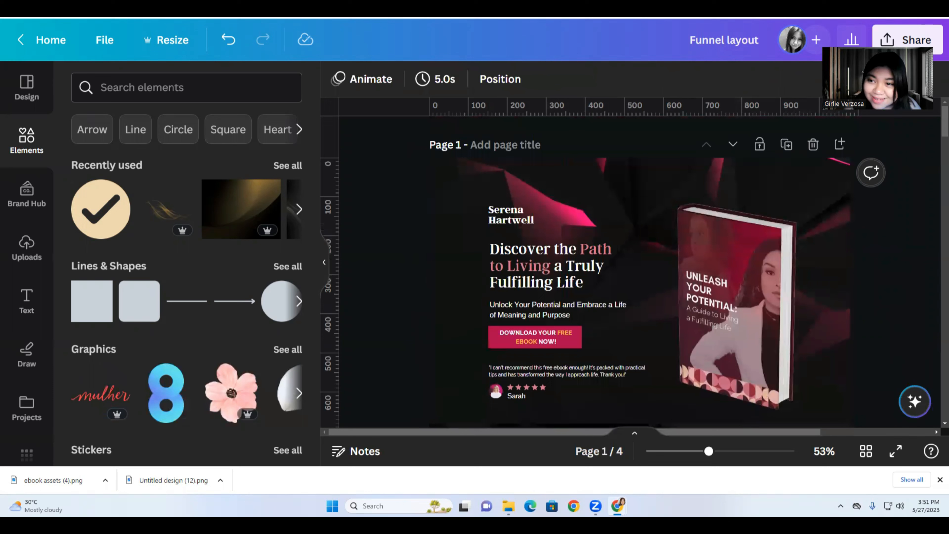
left_click(669, 10)
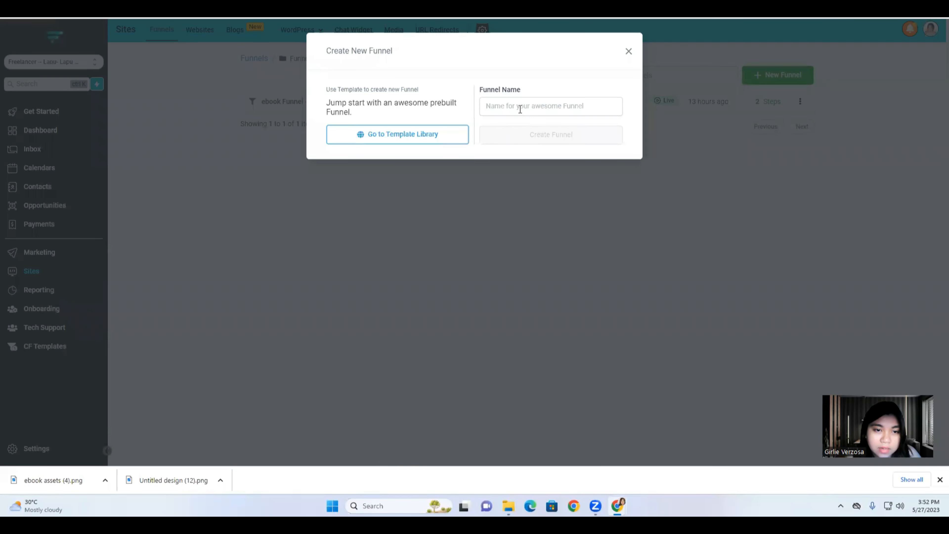
Create a funnel named with the coach's name plus 'ebook Funnel', removing the stray comma.
left_click(520, 109)
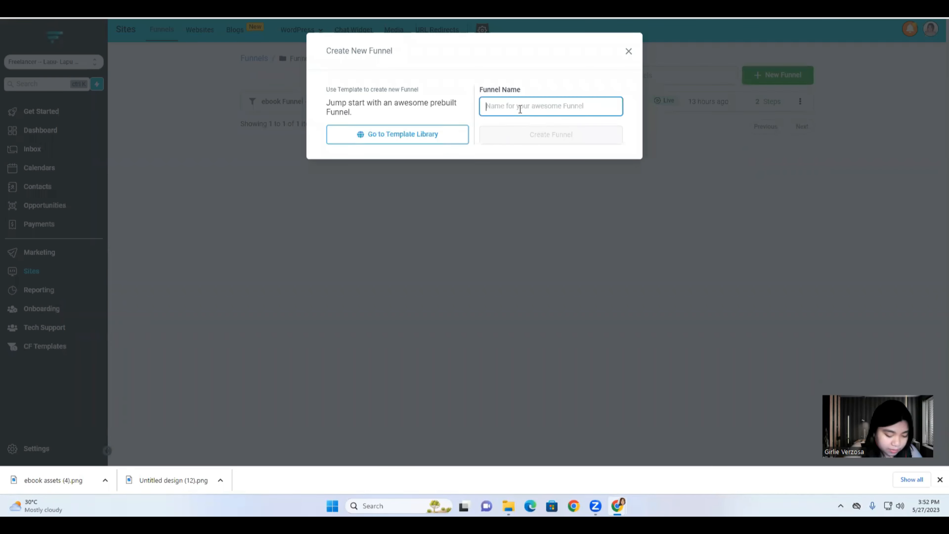
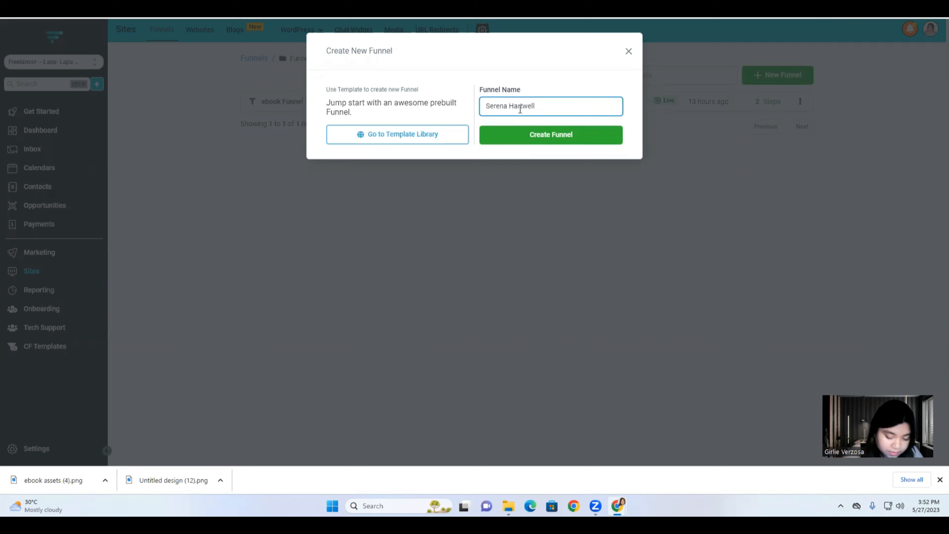
type(" -,ebook ")
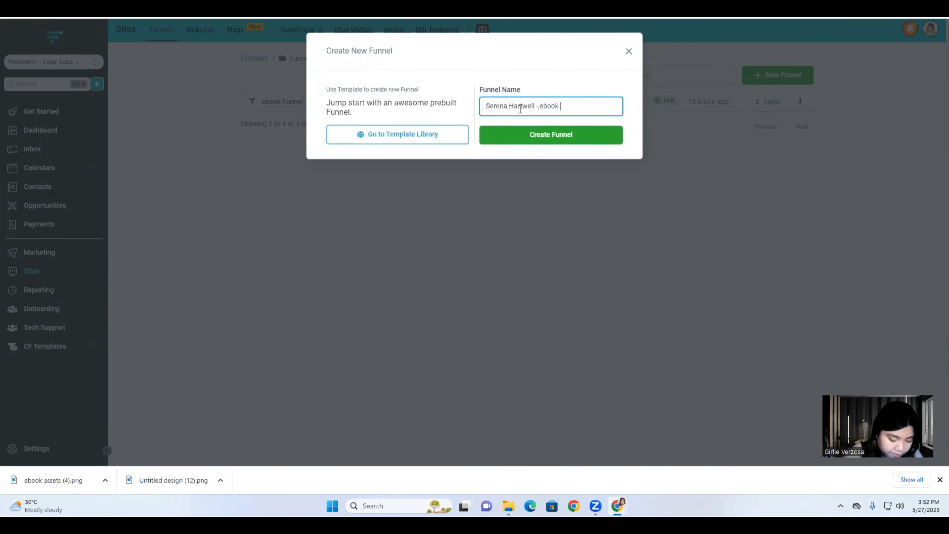
type("Funne")
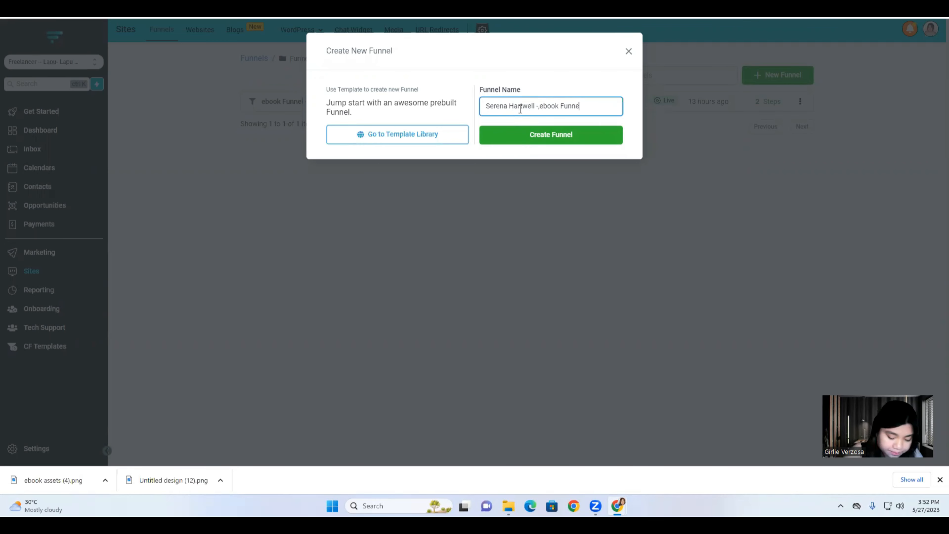
type("l")
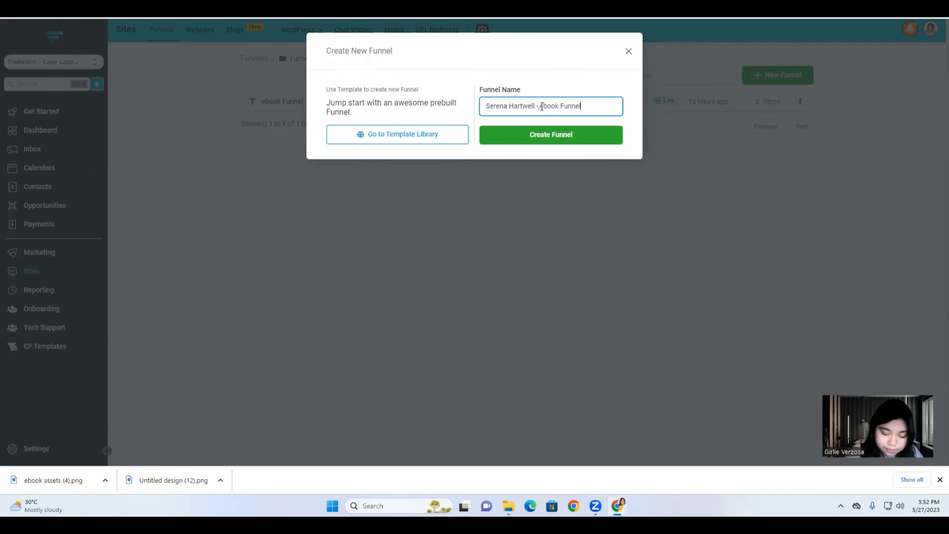
left_click(542, 107)
key("BackSpace")
left_click(535, 131)
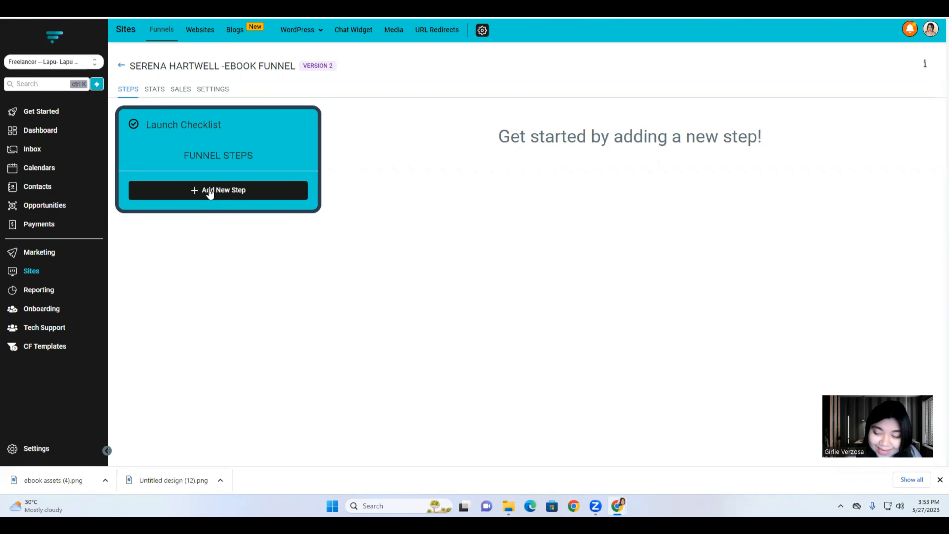
Add an 'Opt in Page' funnel step and start it from a blank design.
left_click(210, 191)
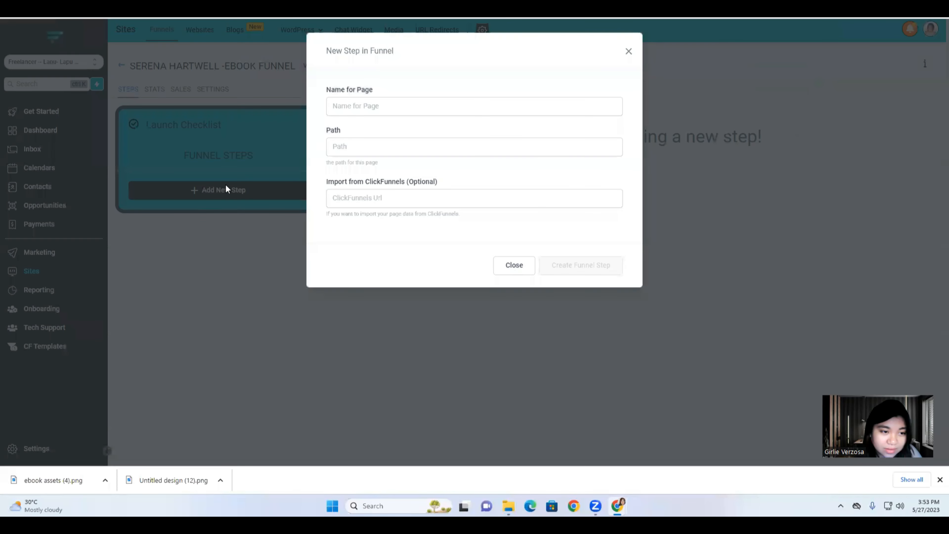
left_click(348, 108)
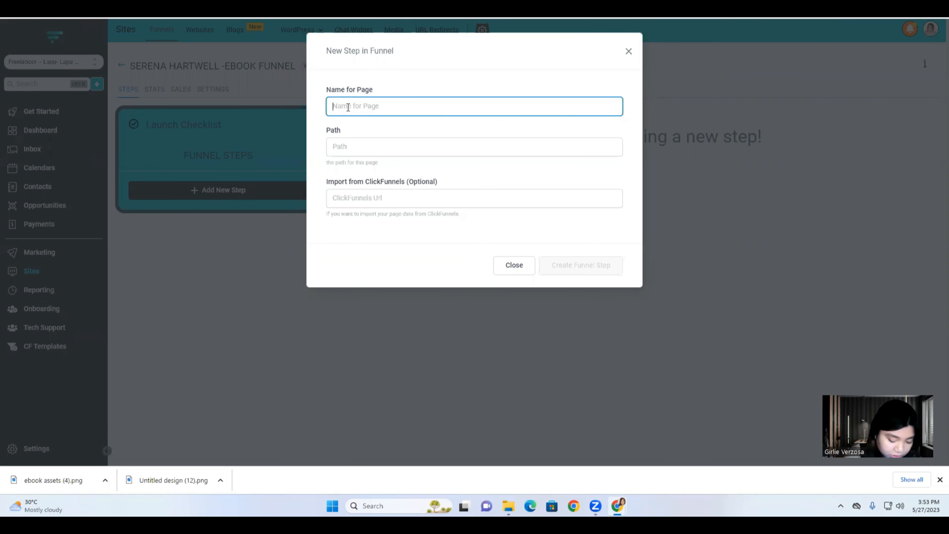
type("Opt in ")
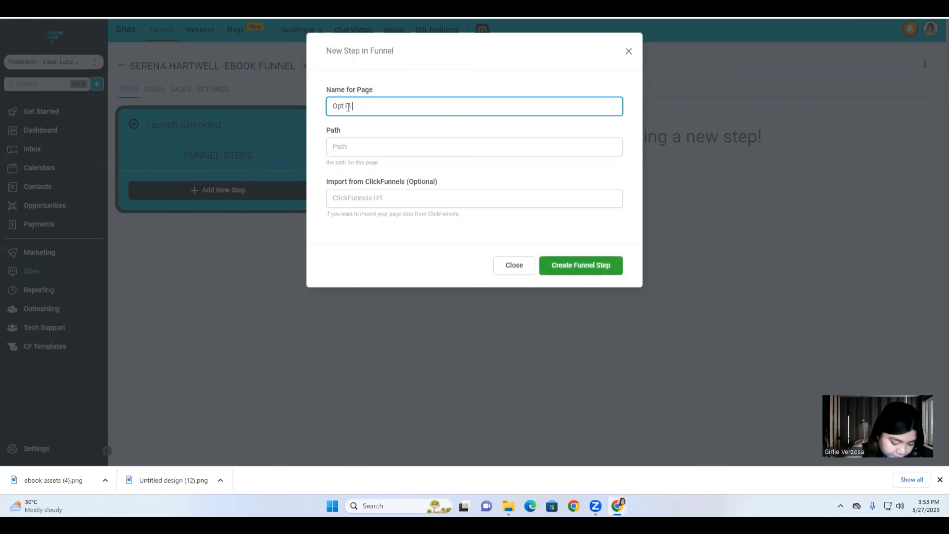
type("Page")
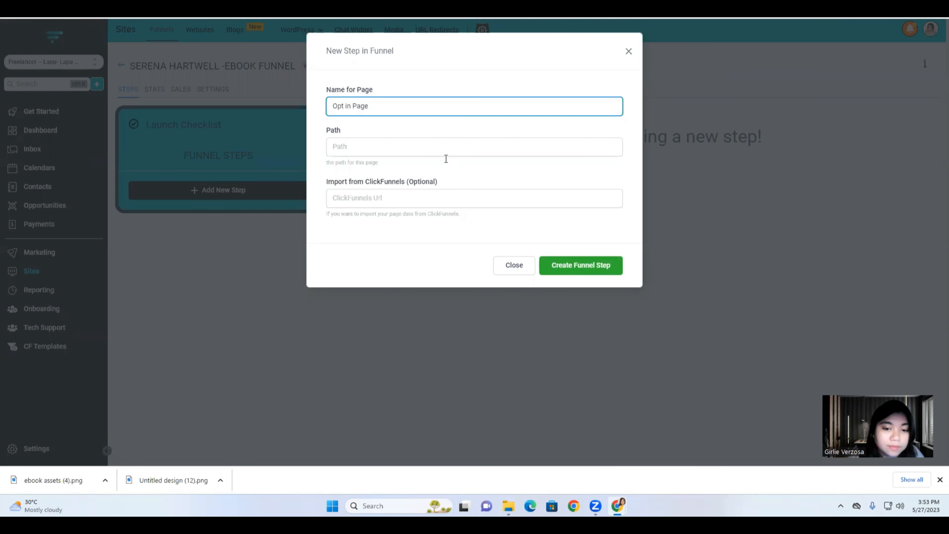
left_click(565, 266)
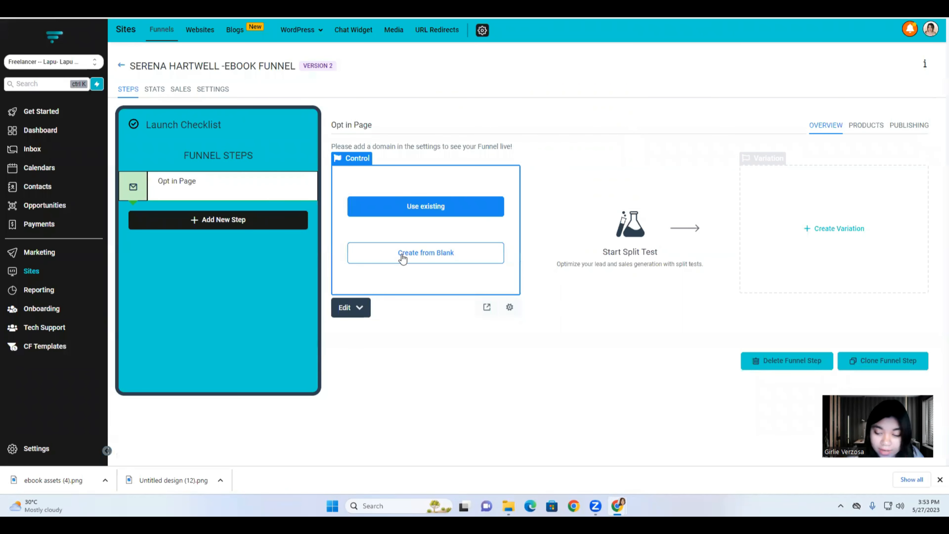
left_click(350, 260)
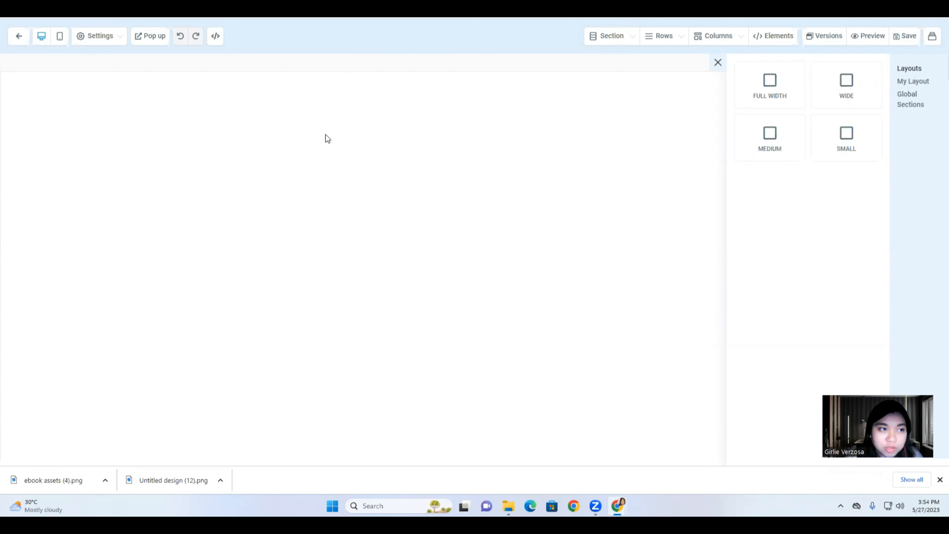
Drop a FULL WIDTH section onto the blank page and open the BG Image media library.
left_click(264, 8)
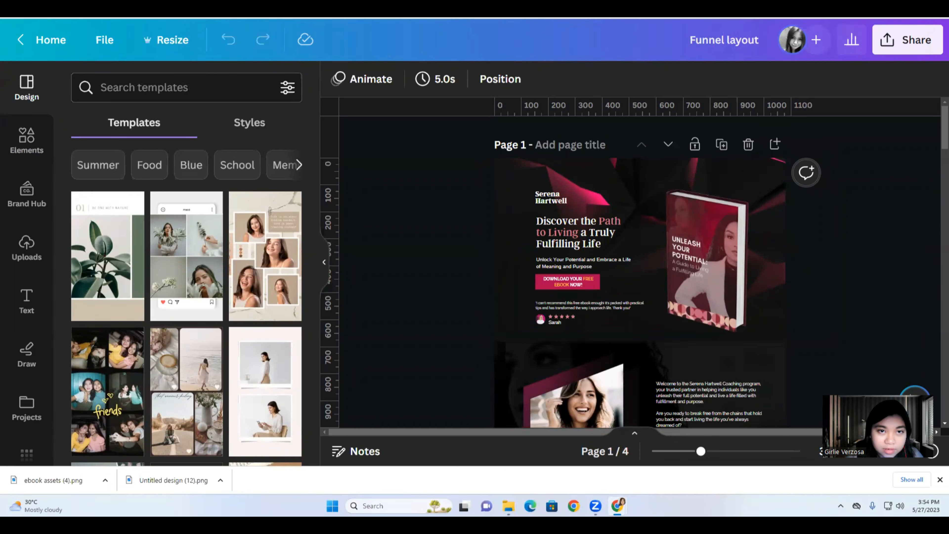
left_click(150, 8)
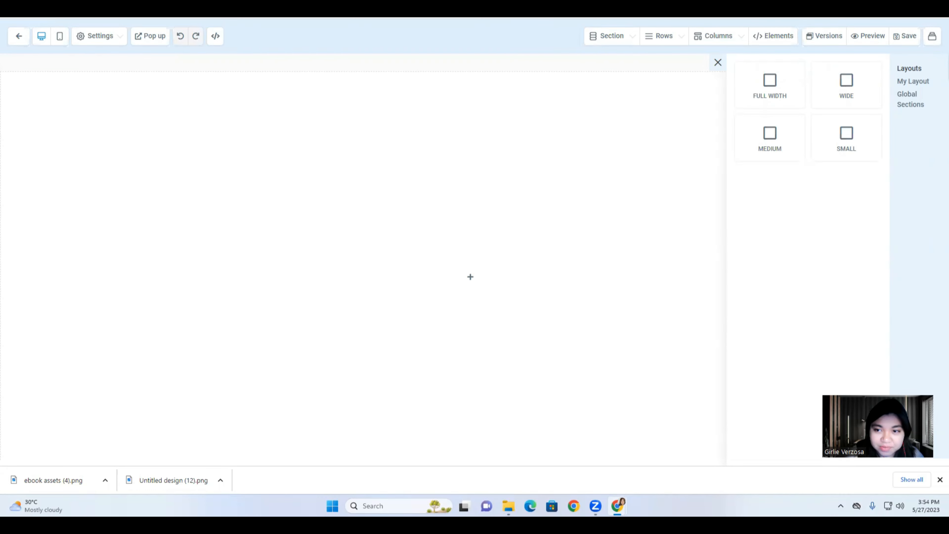
left_click(599, 39)
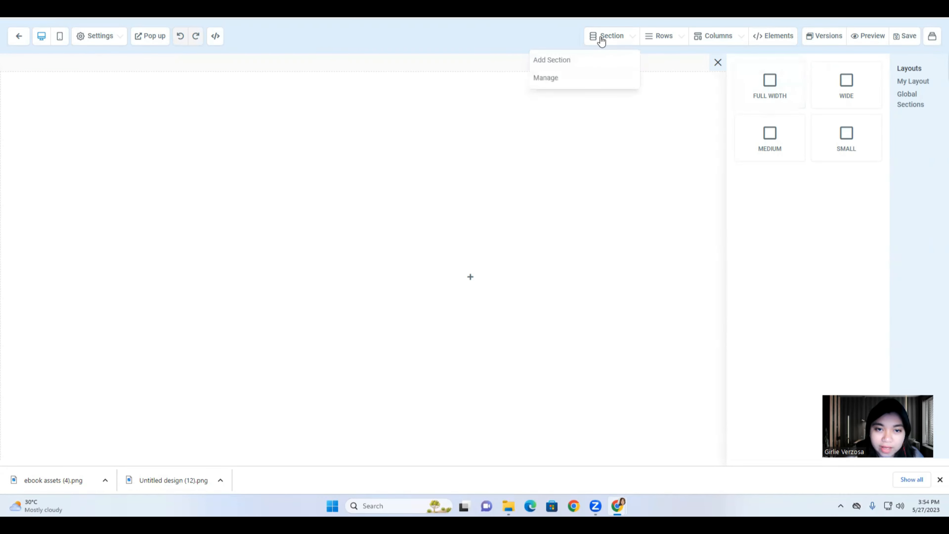
left_click(581, 60)
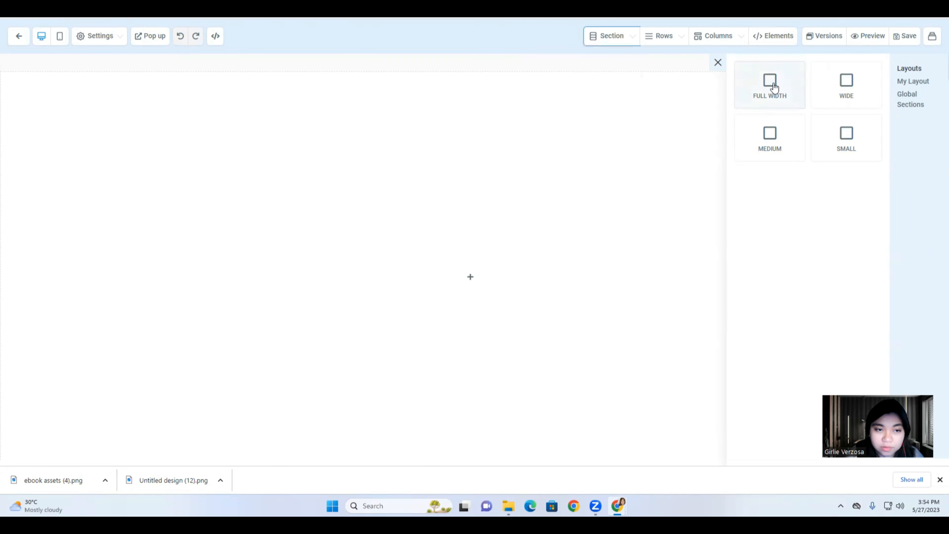
left_click_drag(773, 87, 418, 102)
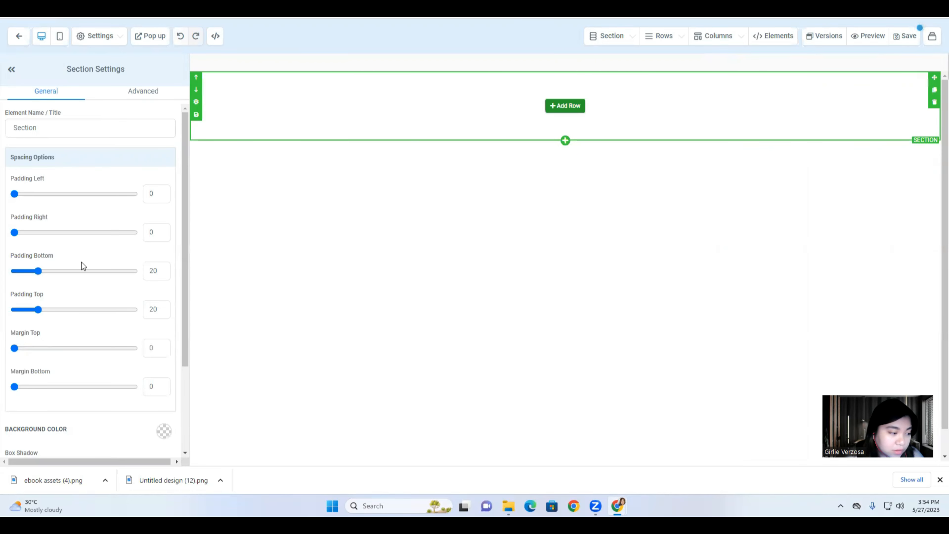
scroll(75, 402, "down", 3)
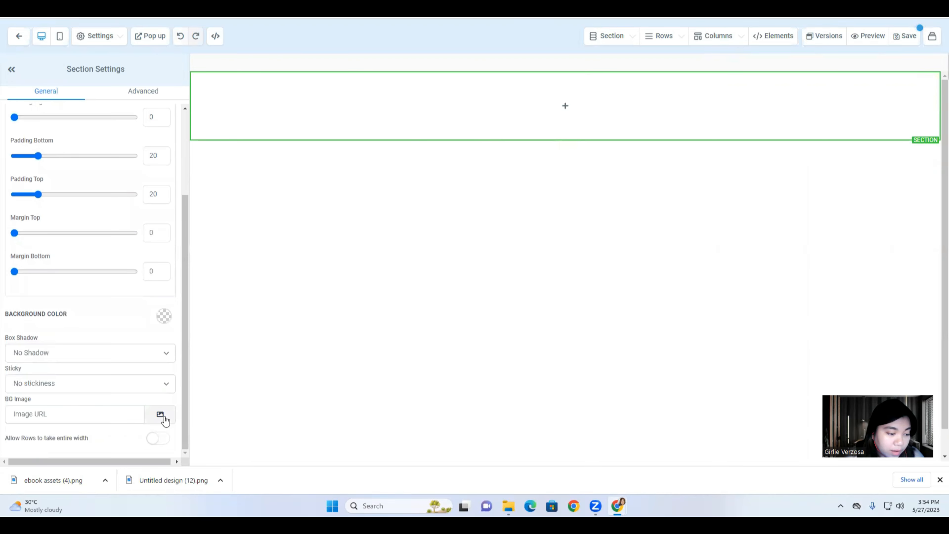
left_click(160, 415)
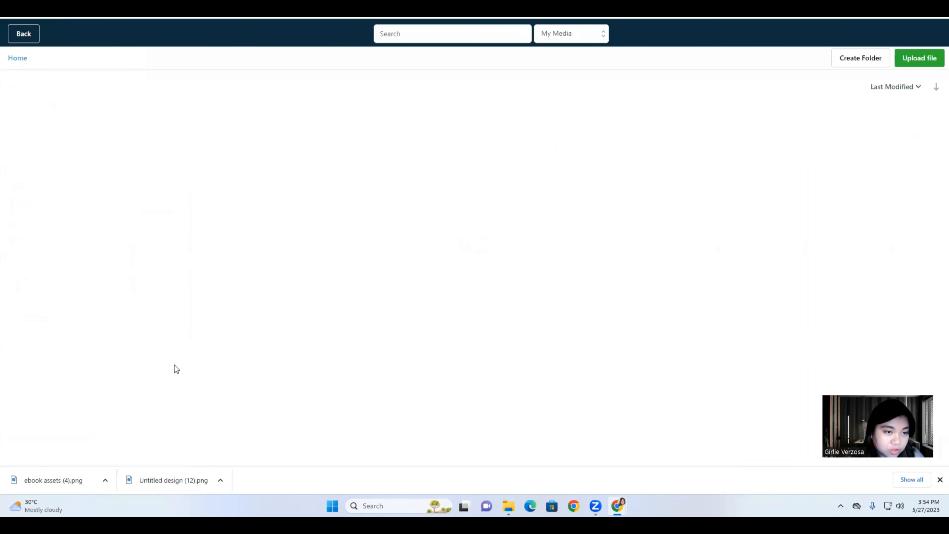
Check the Canva page background for reference, then return to the media library.
left_click(348, 9)
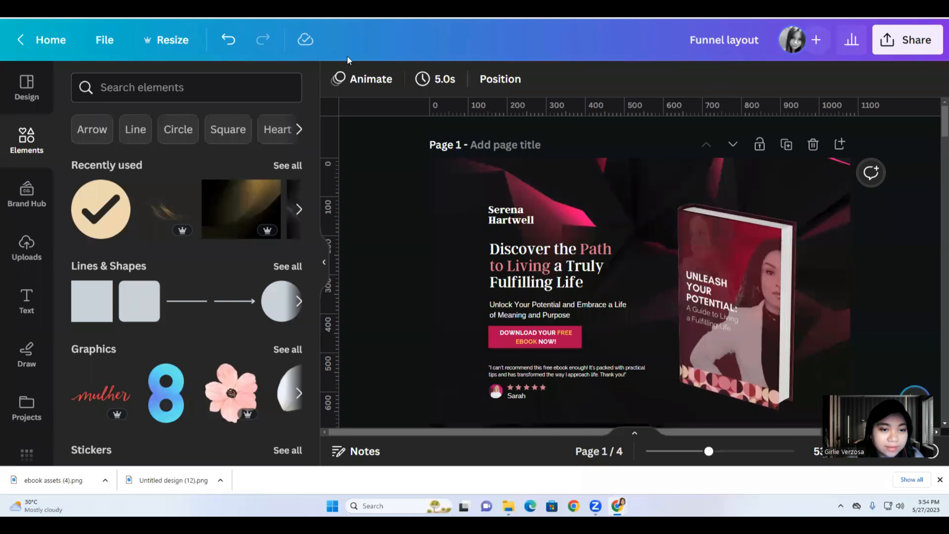
left_click(480, 168)
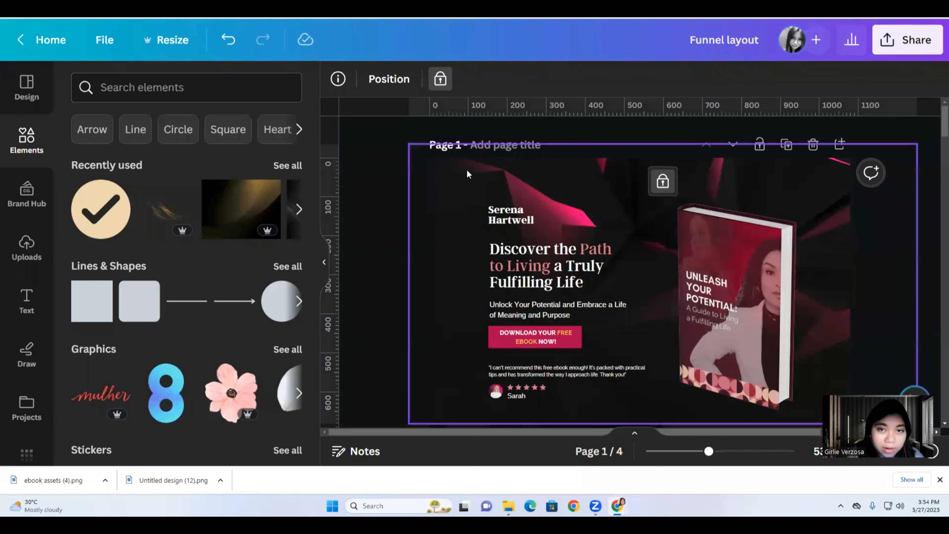
key("ctrl+shift+Tab")
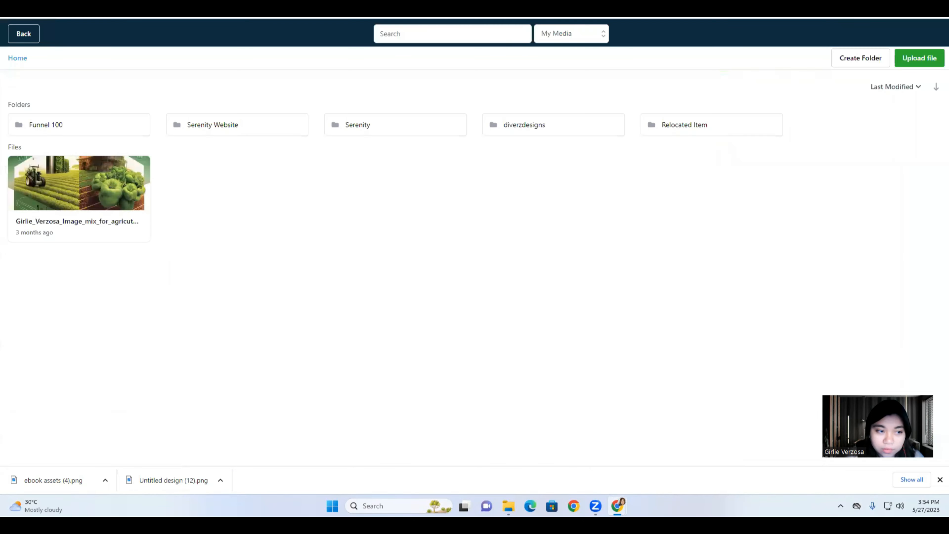
left_click(329, 9)
left_click(572, 10)
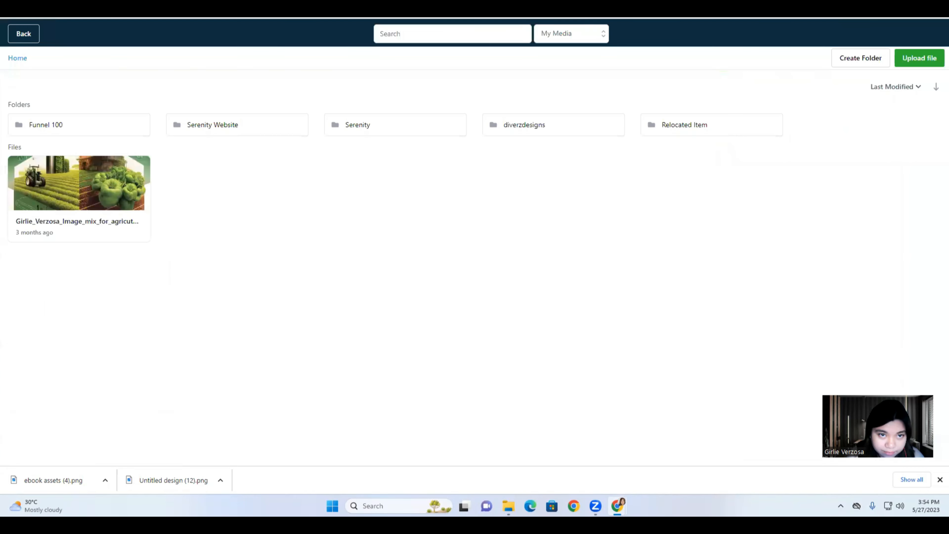
Copy the hero bg image link from Funnel 100 > 01. ebook Funnel and return to section settings.
left_click(75, 126)
left_click(64, 131)
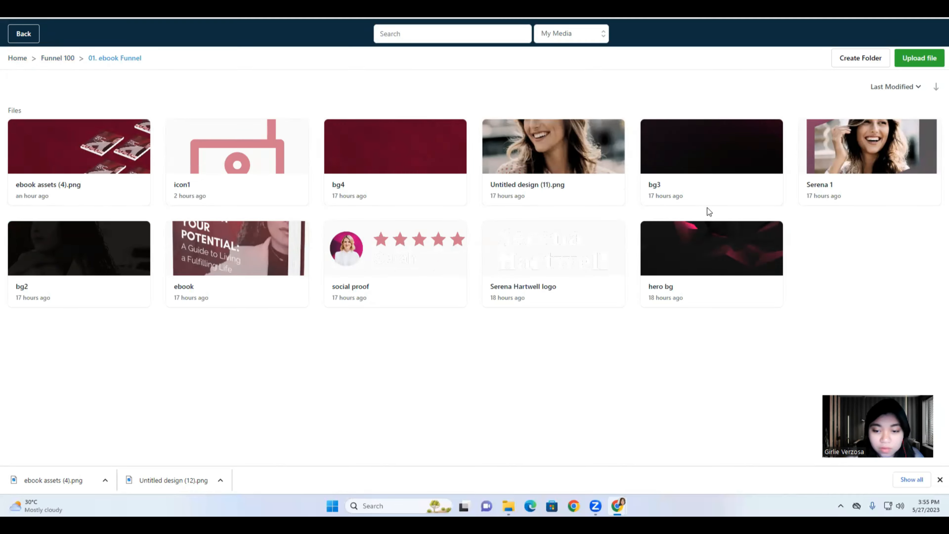
right_click(702, 261)
left_click(711, 270)
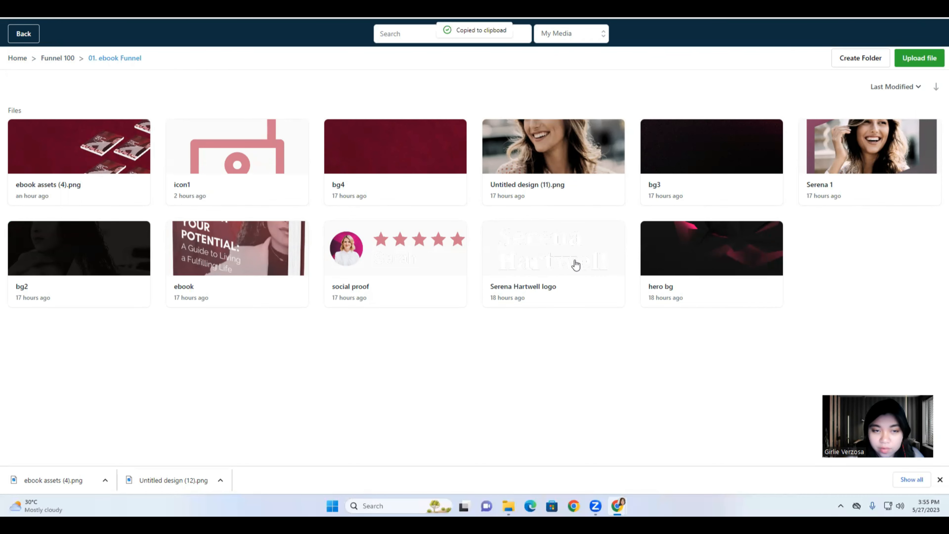
left_click(30, 34)
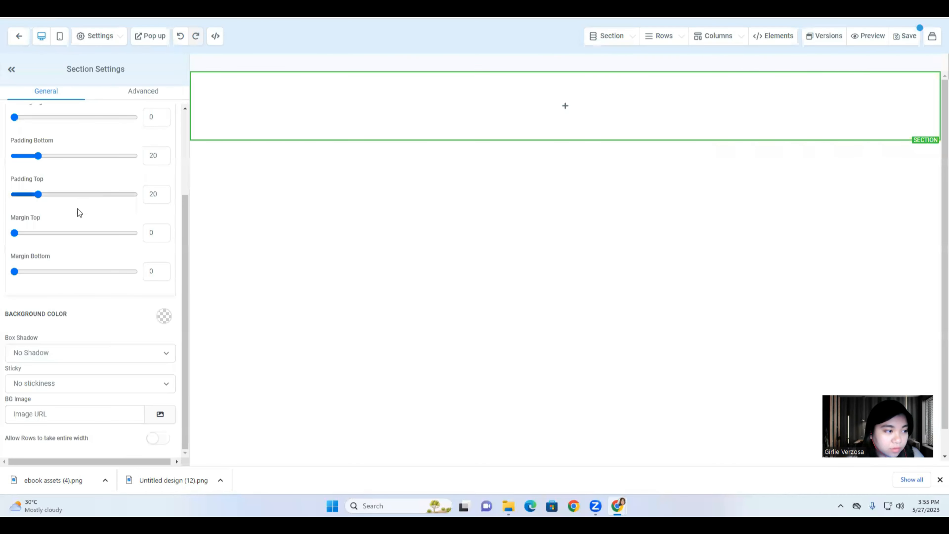
Paste the hero bg link into the BG Image URL and set Image Options to Full Center.
left_click(52, 415)
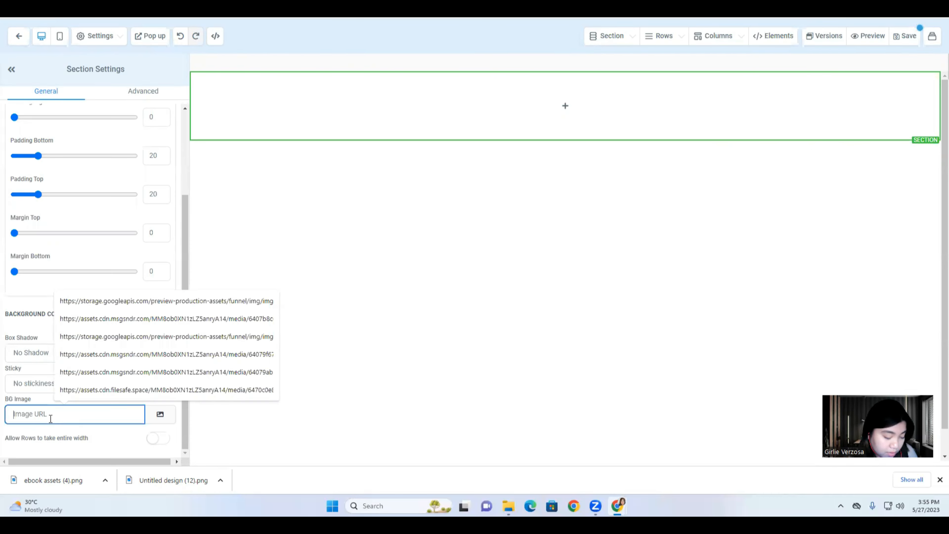
key("ctrl+v")
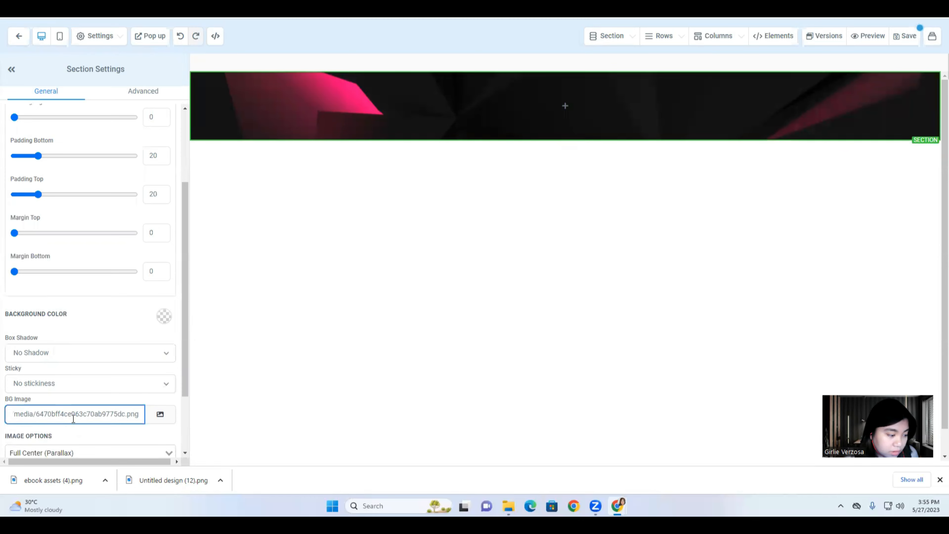
scroll(73, 418, "down", 2)
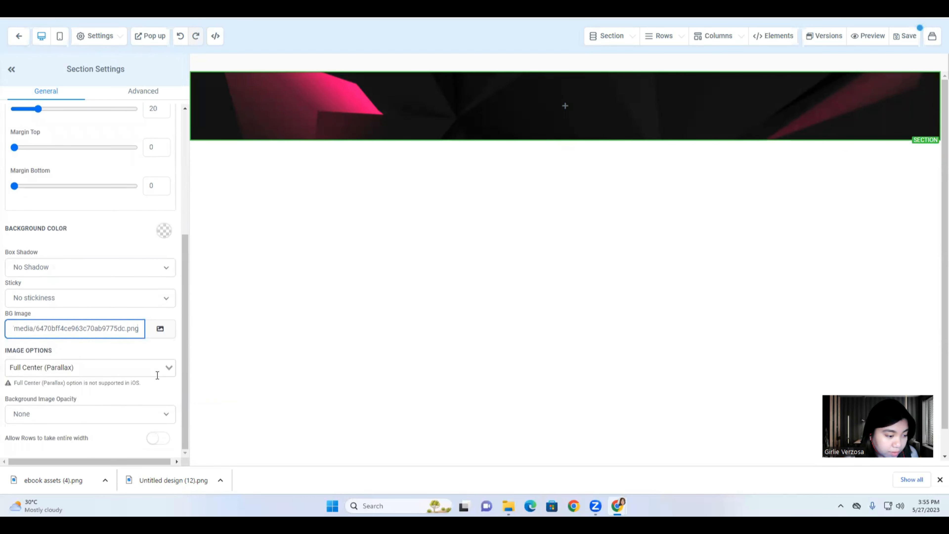
left_click(168, 369)
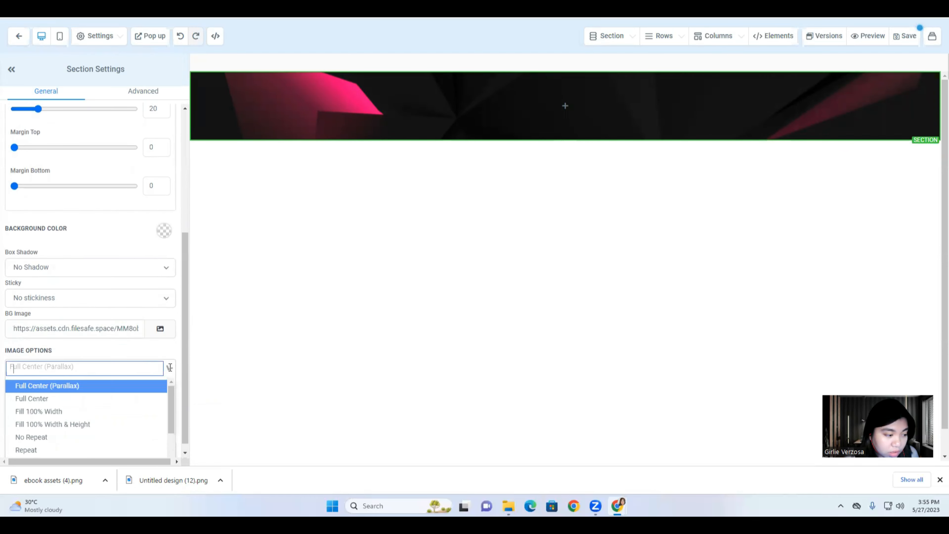
left_click(27, 402)
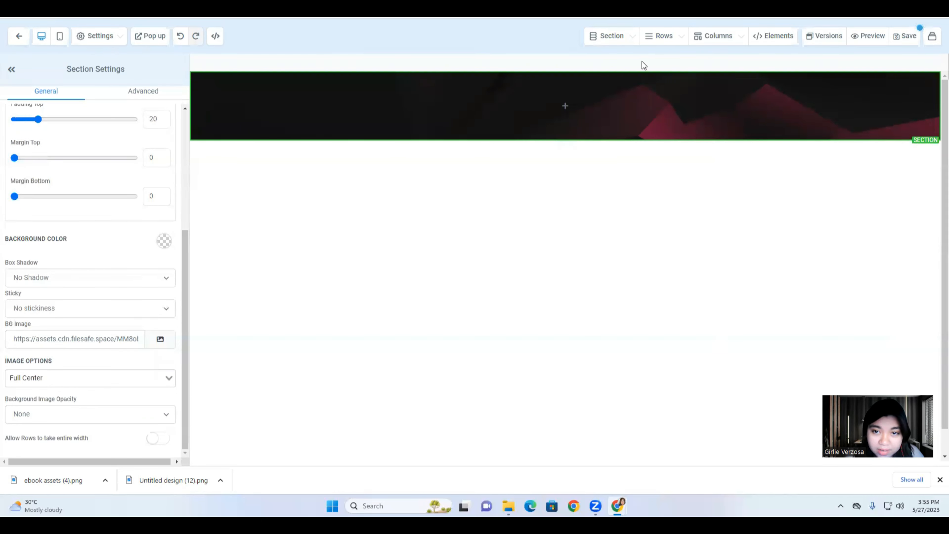
Add a 2 COLUMN row inside the dark hero section.
left_click(615, 37)
left_click(664, 39)
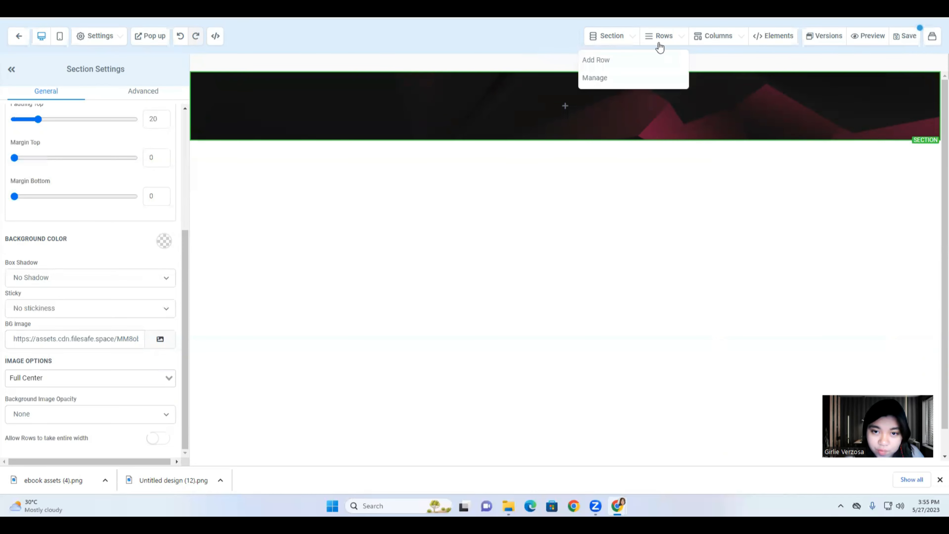
left_click(636, 58)
left_click_drag(893, 121, 554, 118)
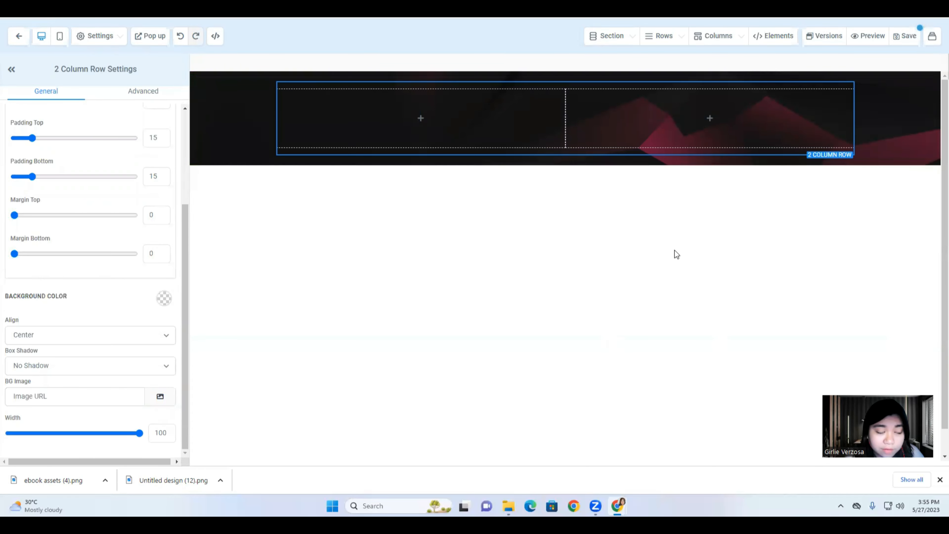
Check the size of the coach's name text in the Canva layout.
mouse_move(677, 107)
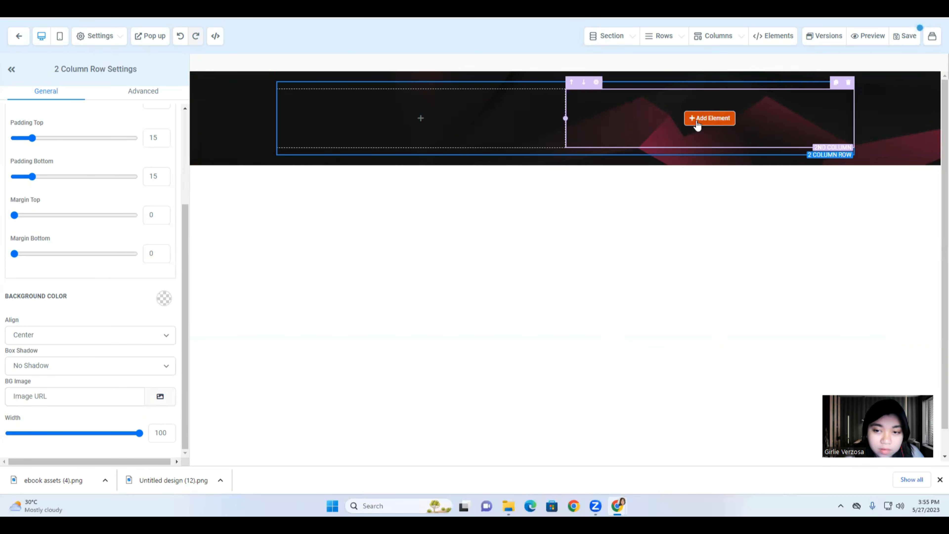
mouse_move(425, 100)
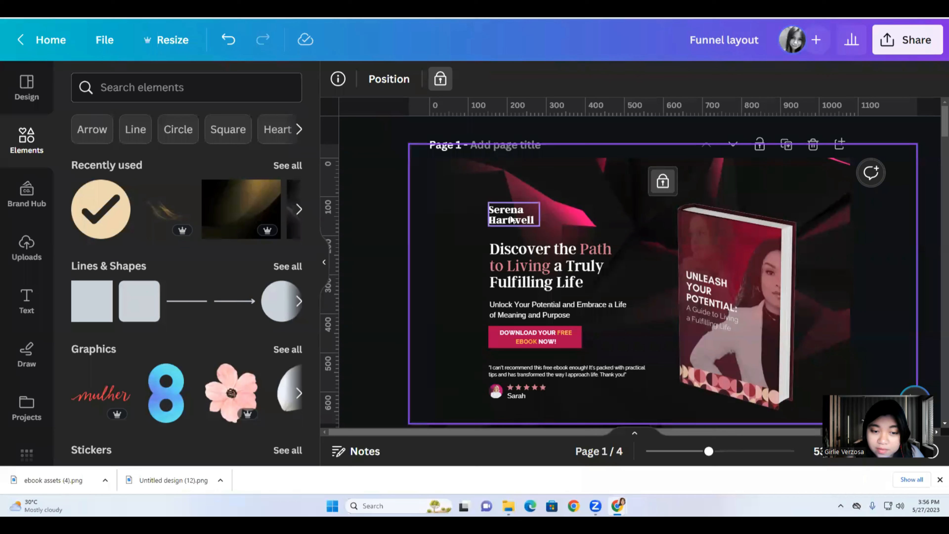
left_click(512, 219)
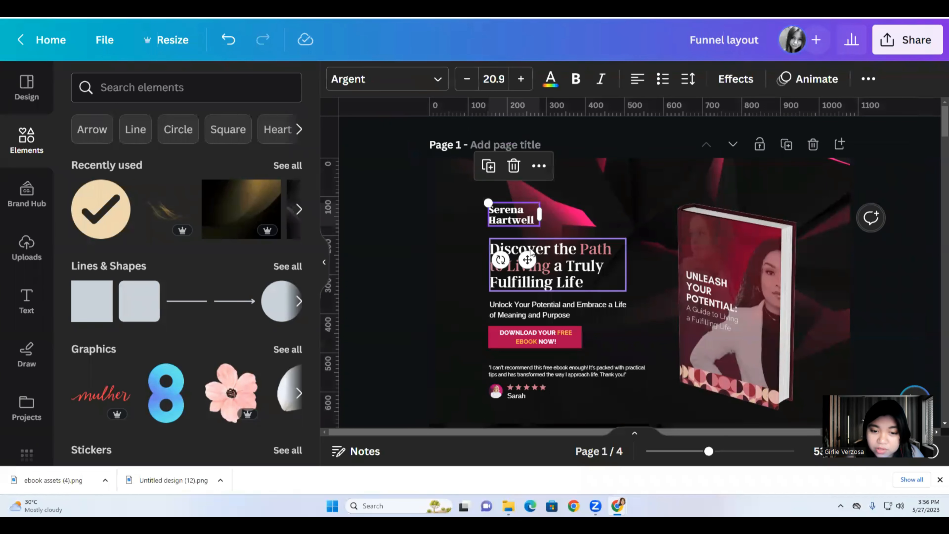
Check fonts and sizes of the Canva heading, name, subtitle, download button and testimonial texts.
left_click(525, 271)
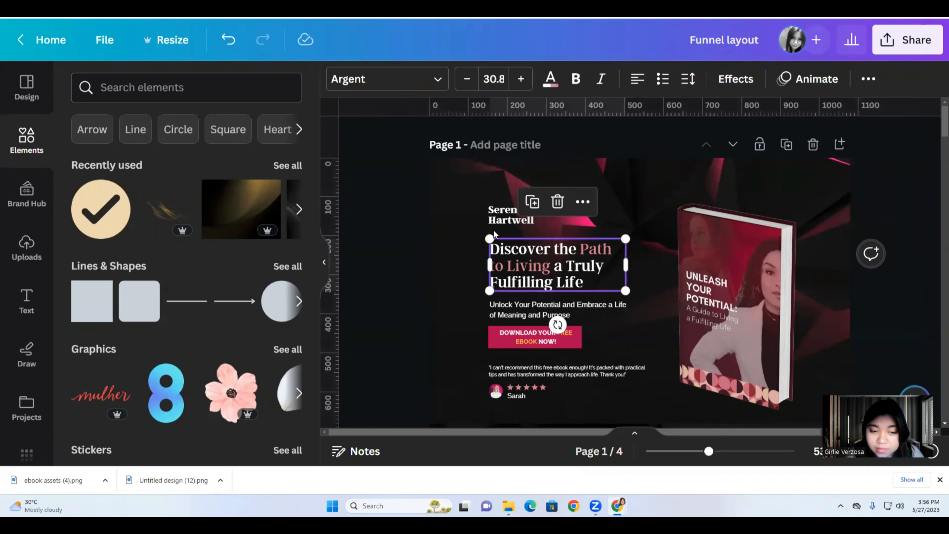
left_click(501, 221)
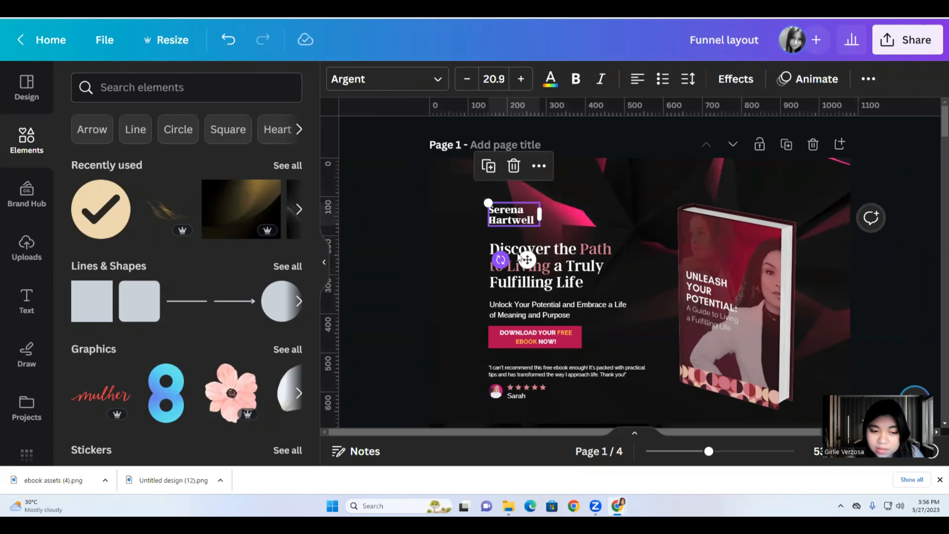
left_click(589, 259)
left_click(540, 305)
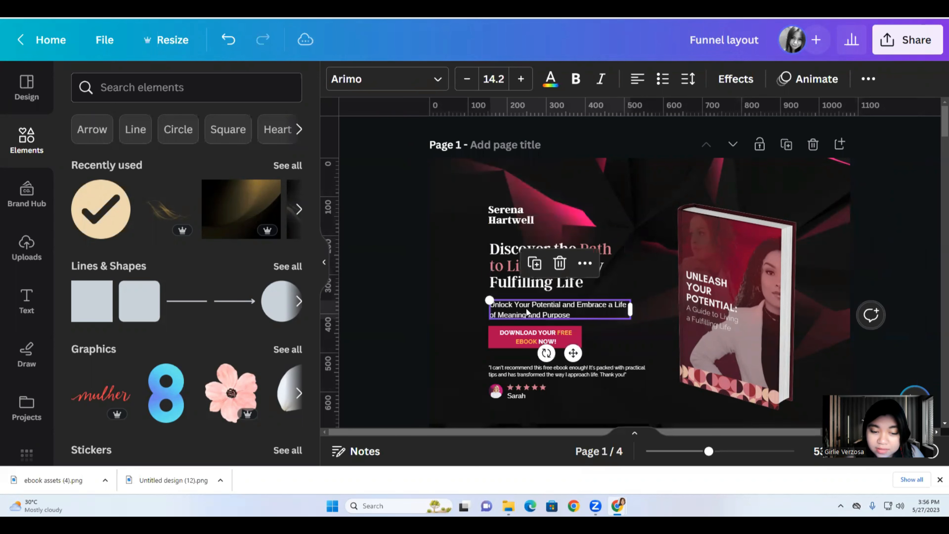
left_click(509, 334)
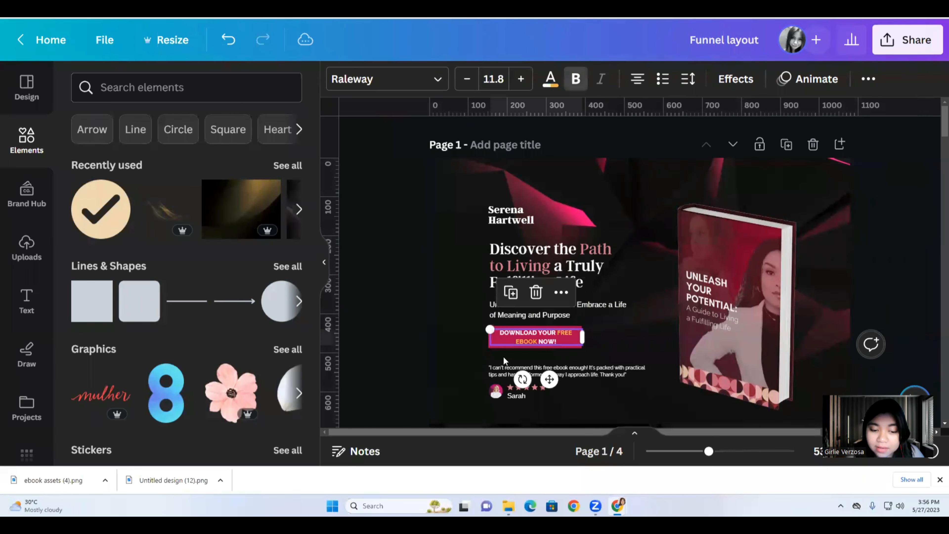
left_click(500, 374)
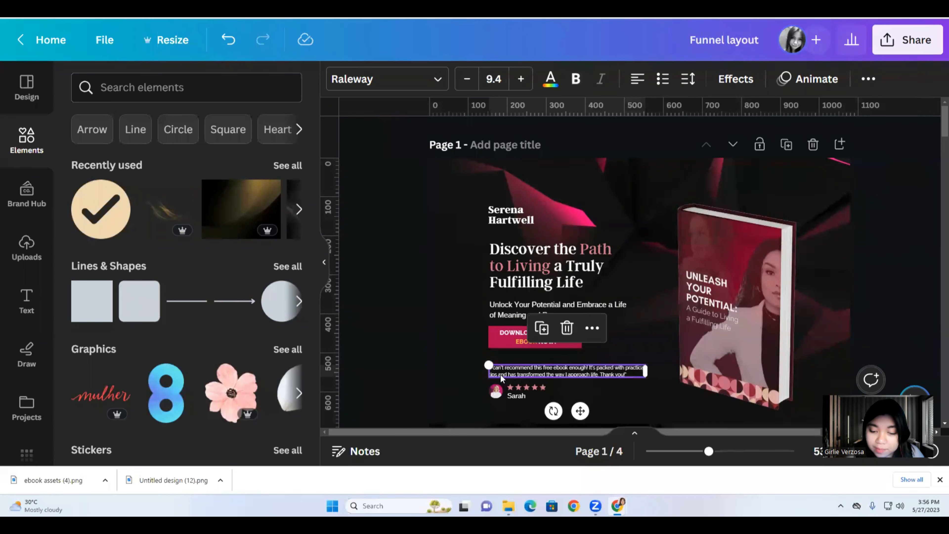
Select the Canva background image and ebook mockup, then return to the Funnelify editor.
left_click(505, 389)
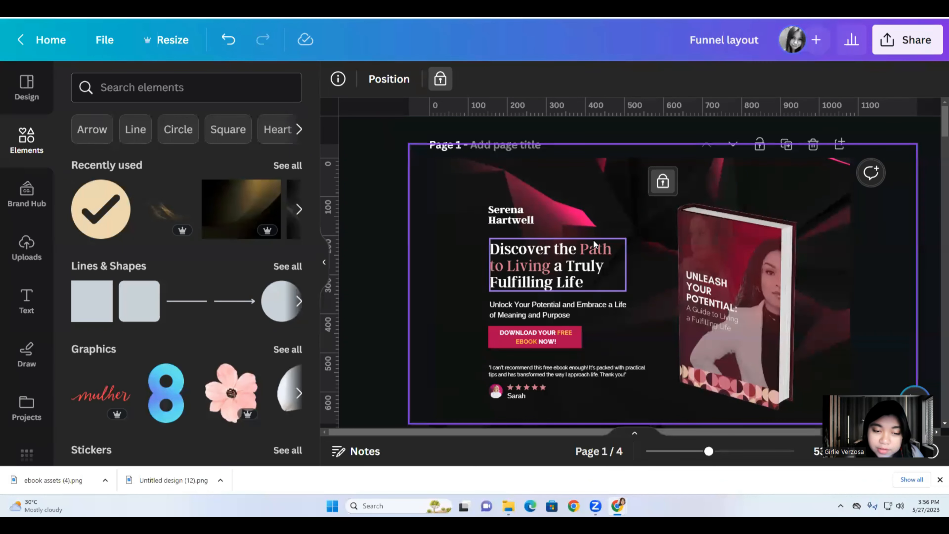
left_click(688, 236)
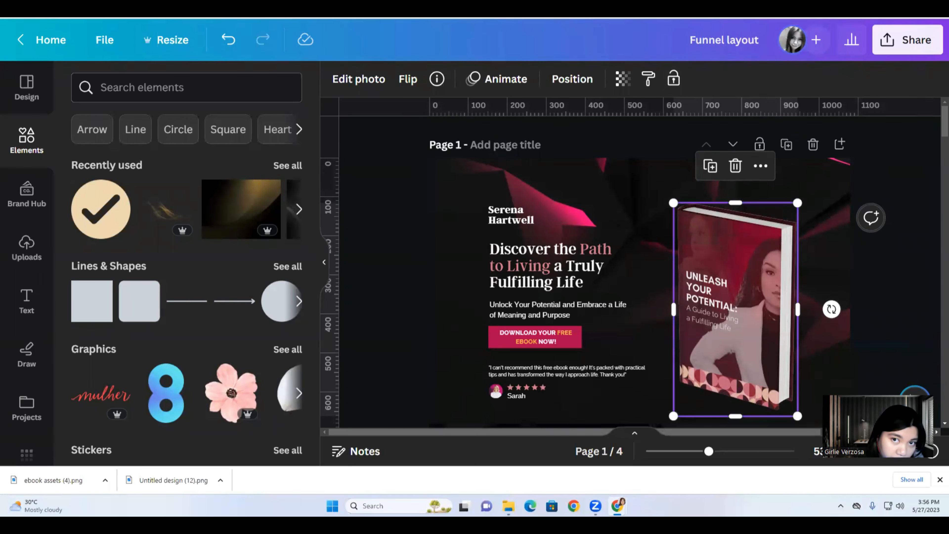
left_click(519, 12)
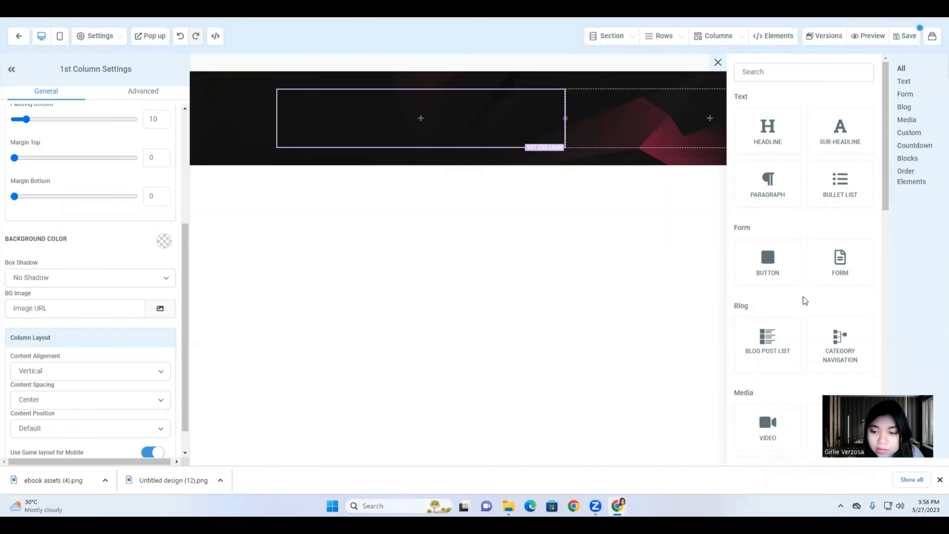
Stack an image, a headline and a sub-headline in the hero's left column.
scroll(833, 318, "down", 5)
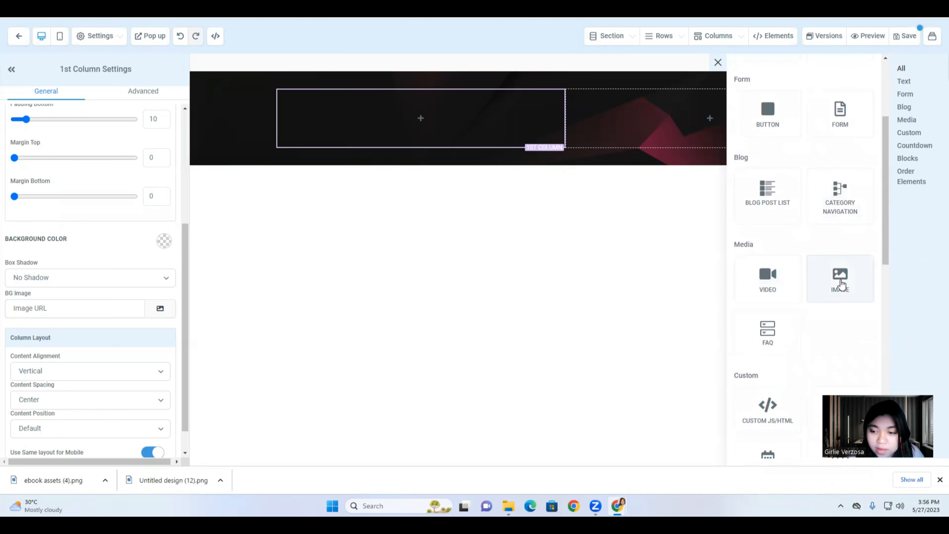
left_click_drag(837, 288, 408, 124)
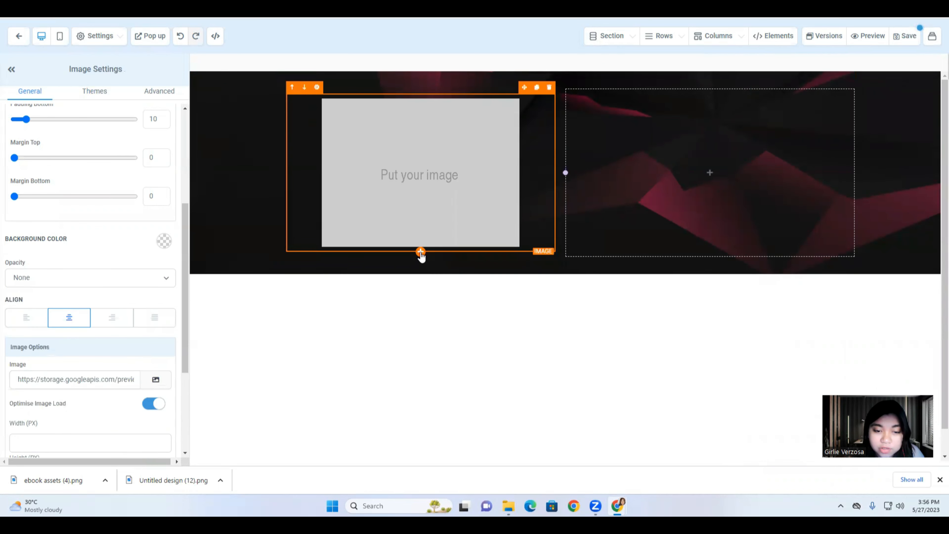
left_click(421, 253)
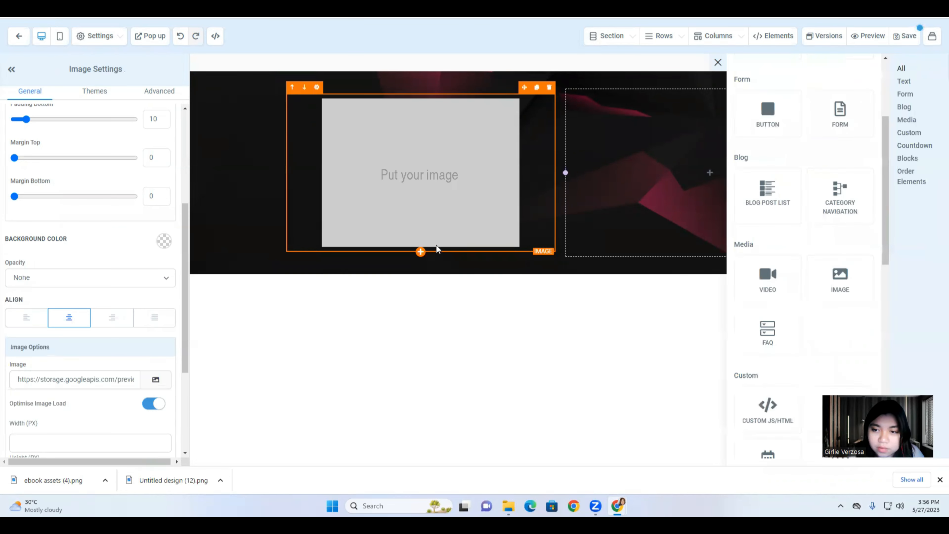
scroll(802, 298, "down", 2)
scroll(764, 209, "up", 6)
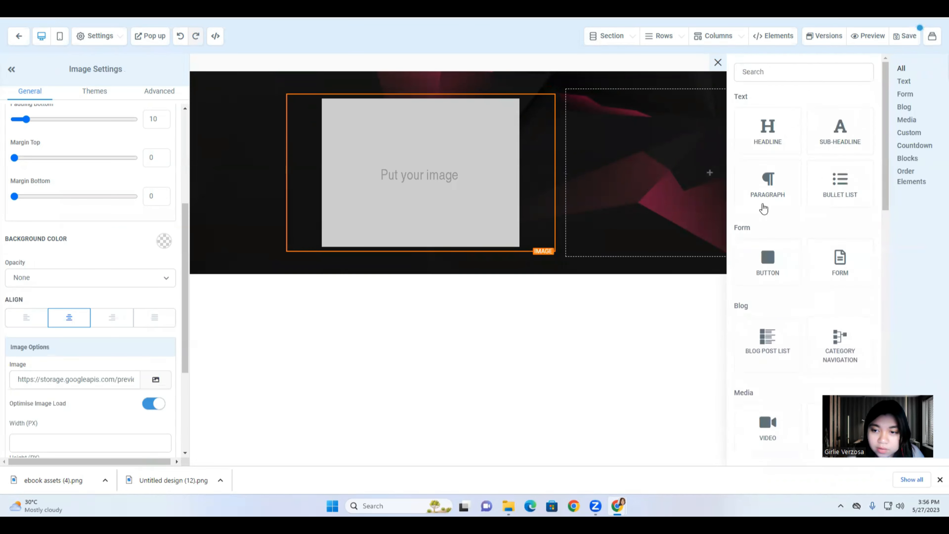
left_click_drag(752, 153, 416, 263)
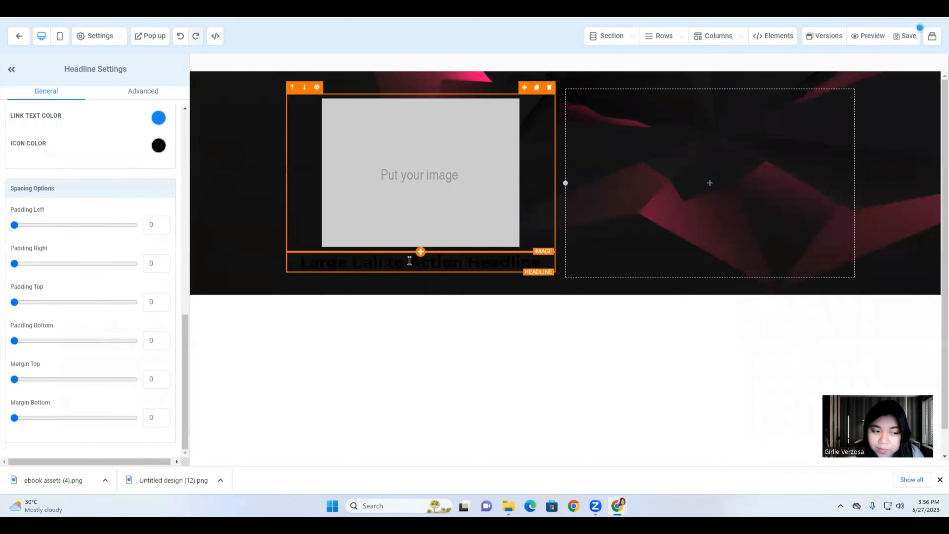
left_click(420, 272)
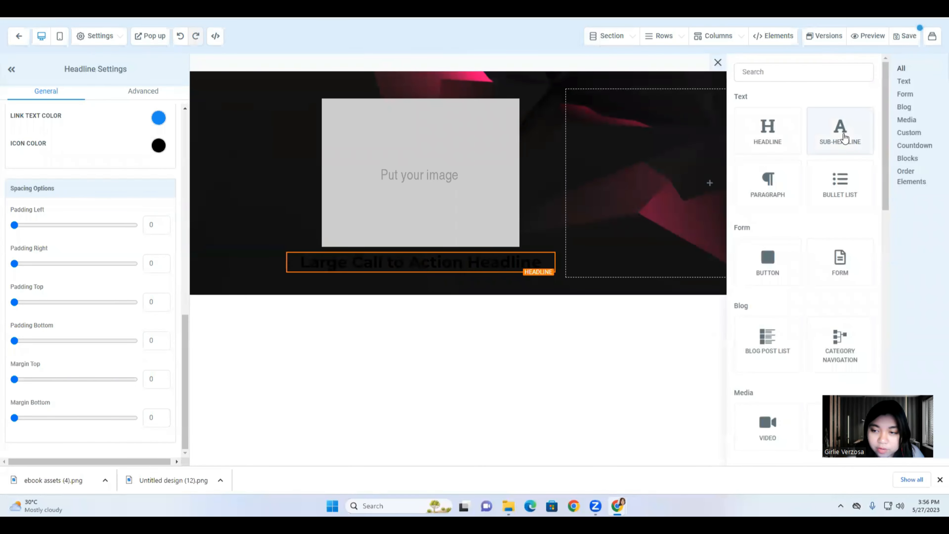
left_click_drag(845, 138, 409, 288)
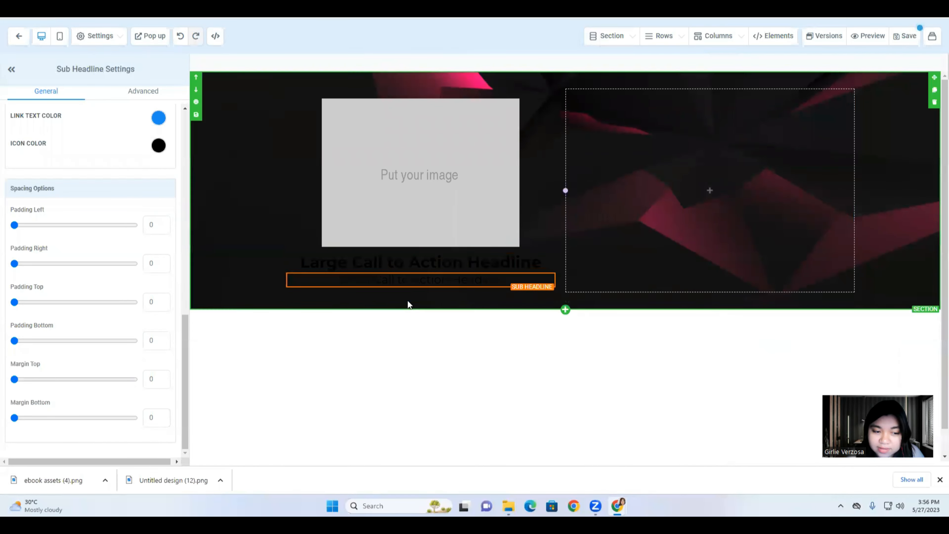
Add a 'Click to Sign Up' button, a paragraph and a second image below the sub-headline.
left_click(420, 287)
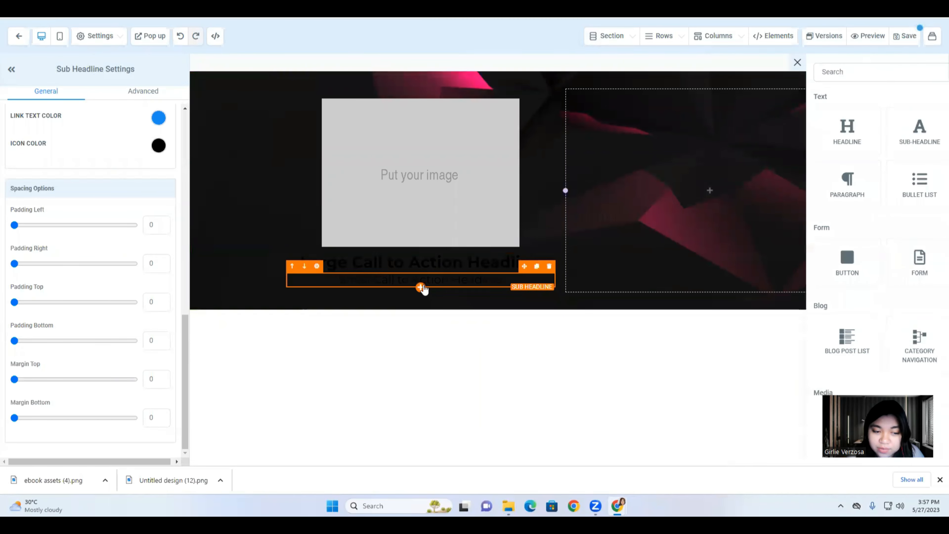
left_click_drag(773, 263, 401, 321)
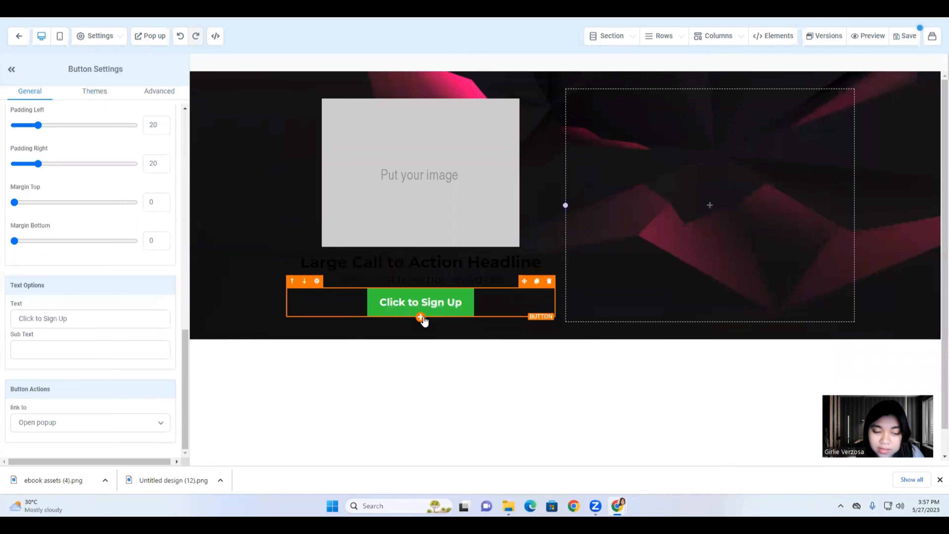
left_click(421, 317)
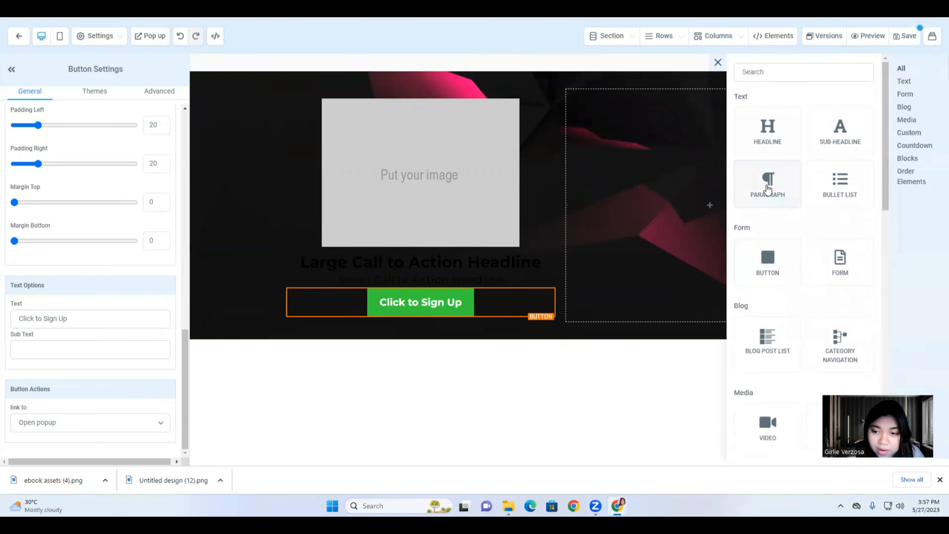
left_click_drag(769, 189, 419, 355)
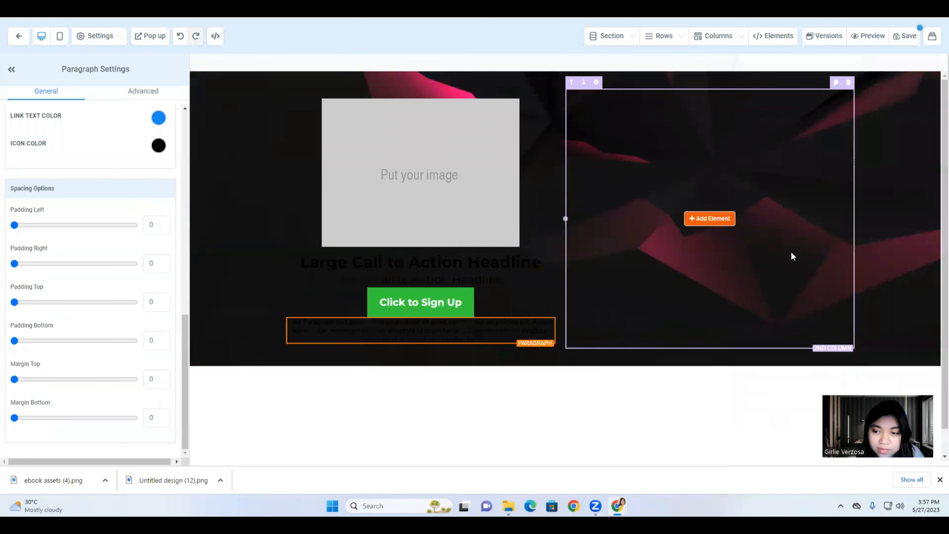
left_click(420, 344)
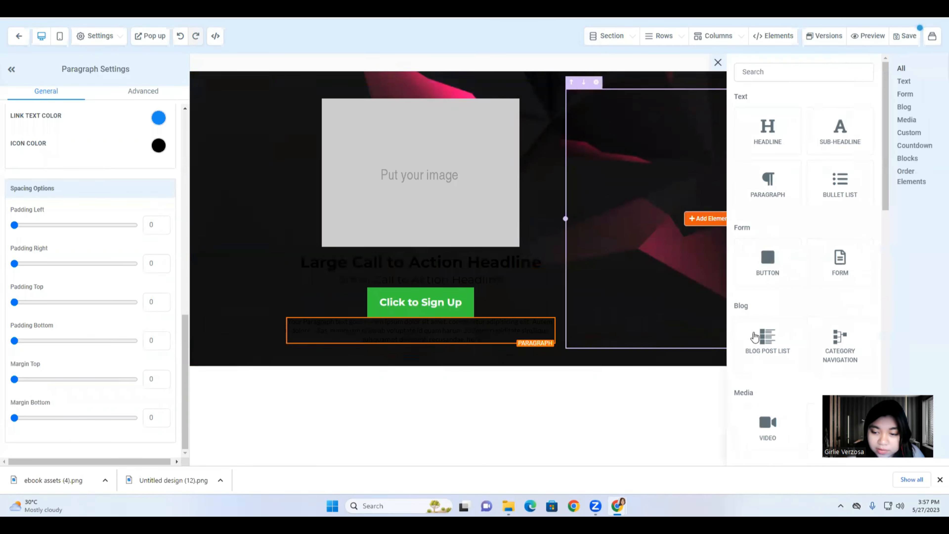
scroll(839, 224, "down", 4)
left_click_drag(841, 278, 387, 355)
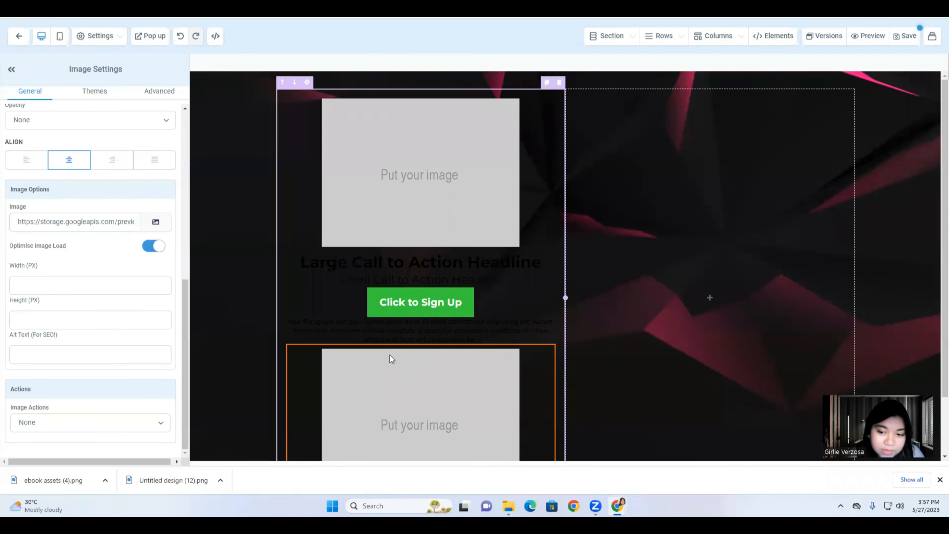
left_click(705, 298)
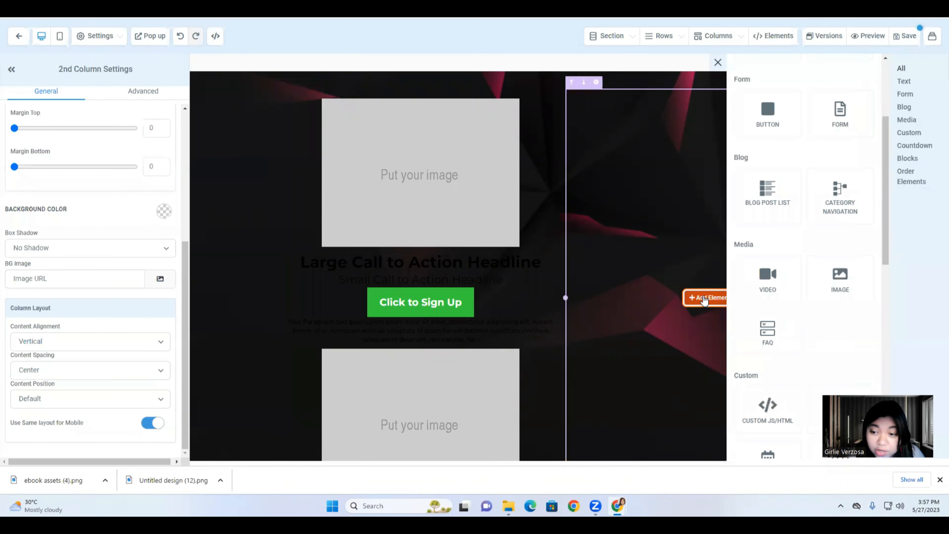
Drop an Image element into the right column, then select the top image placeholder.
left_click_drag(839, 288, 725, 300)
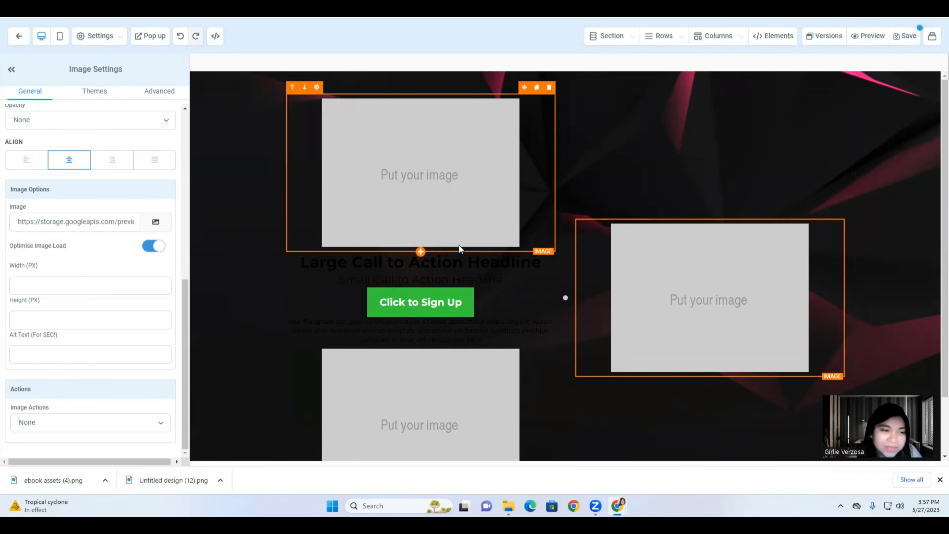
scroll(459, 245, "down", 2)
scroll(458, 240, "up", 2)
left_click(410, 218)
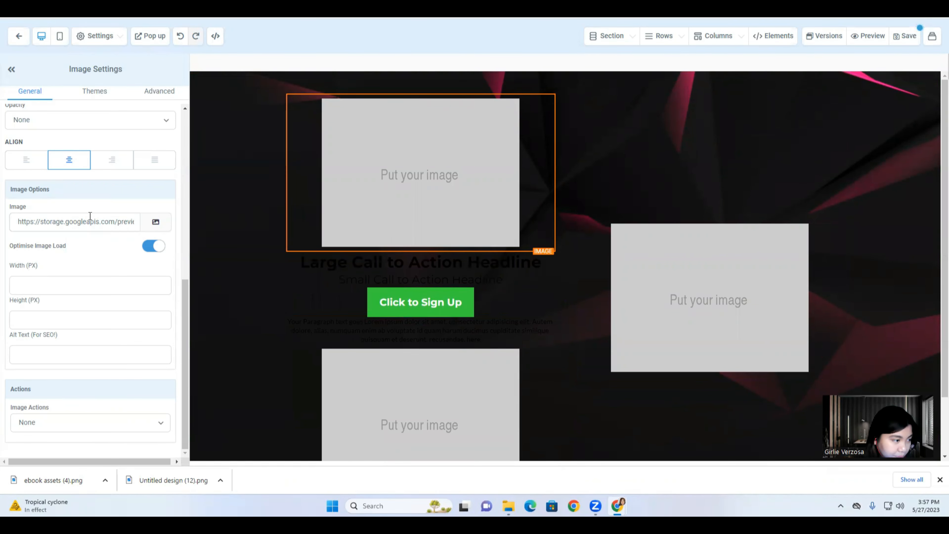
Copy the link of the author's name logo from Funnel 100 > 01. ebook Funnel in the media library.
left_click(156, 223)
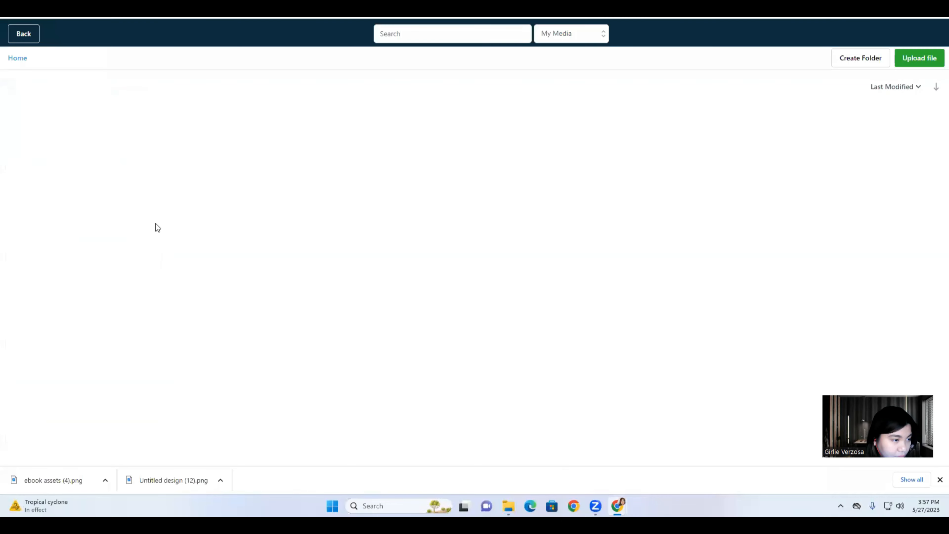
left_click(63, 130)
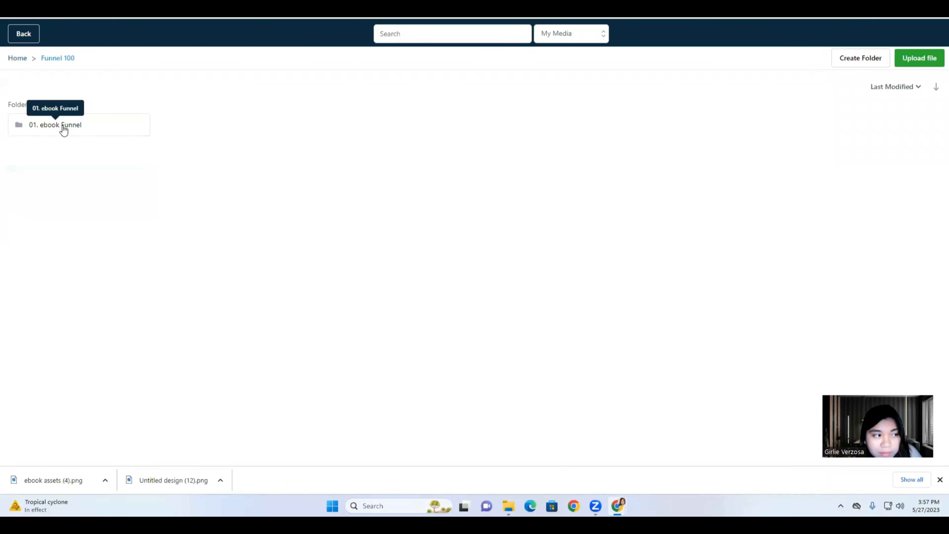
left_click(62, 126)
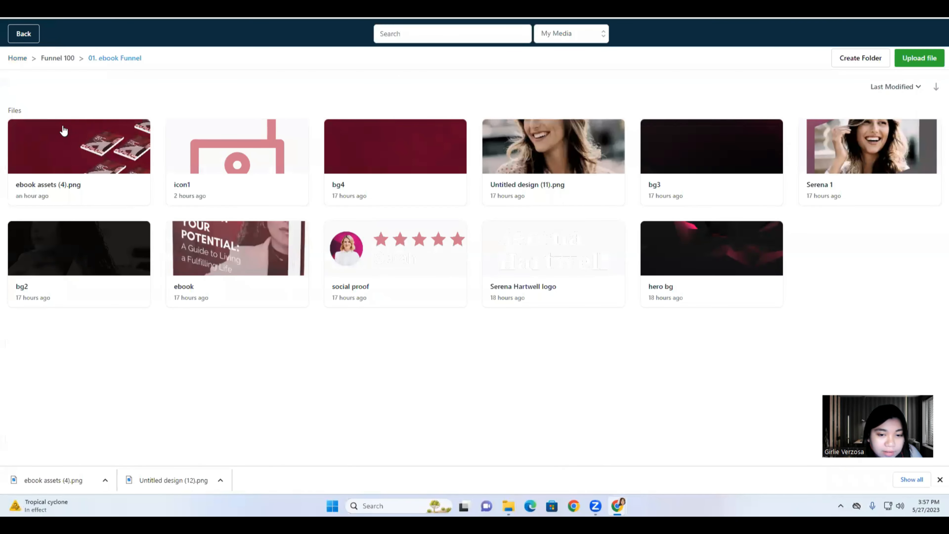
right_click(528, 276)
left_click(540, 279)
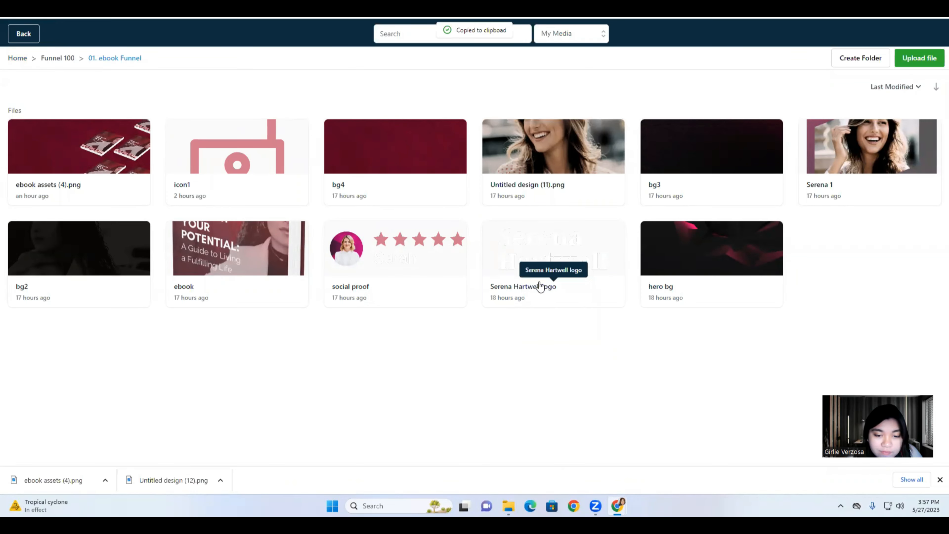
Paste the logo link as the top image's URL and set its width to 150 px.
left_click(25, 35)
triple_click(80, 225)
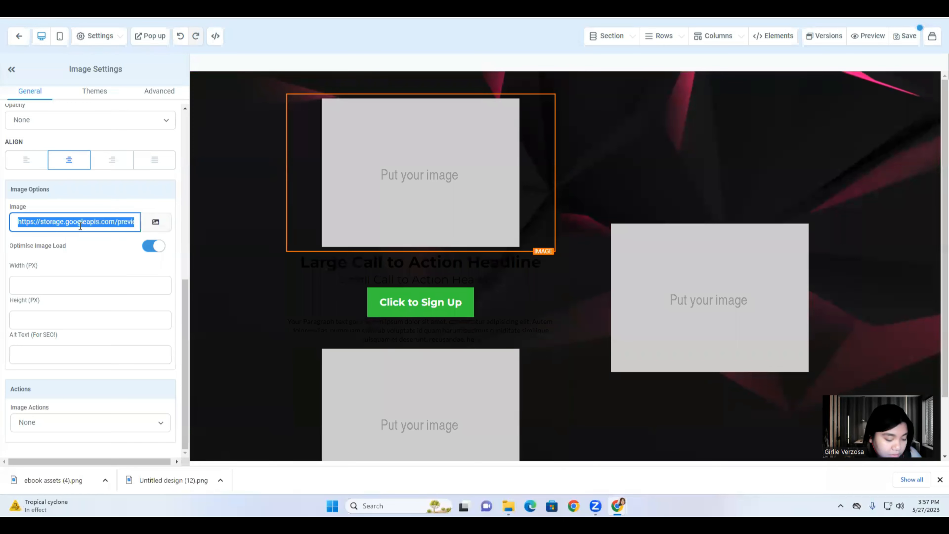
key("ctrl+v")
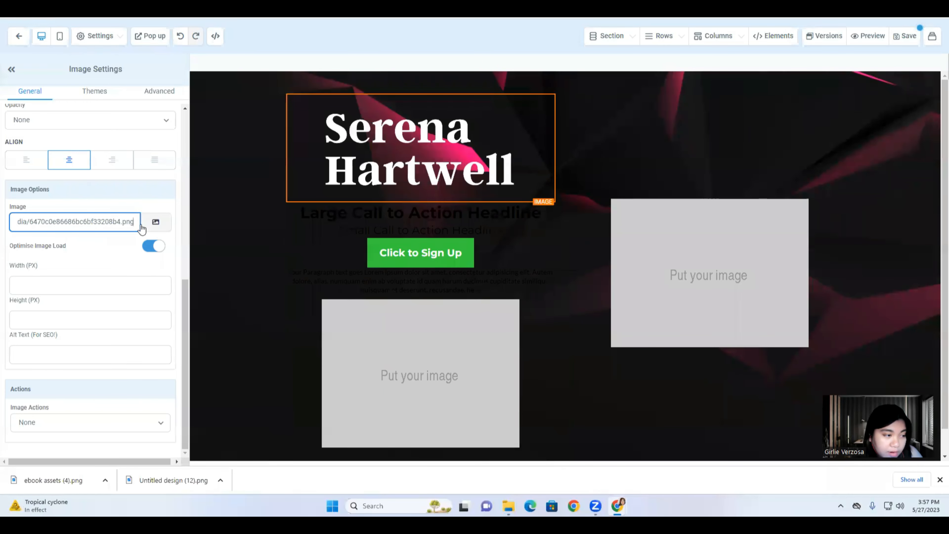
left_click(53, 288)
type("200")
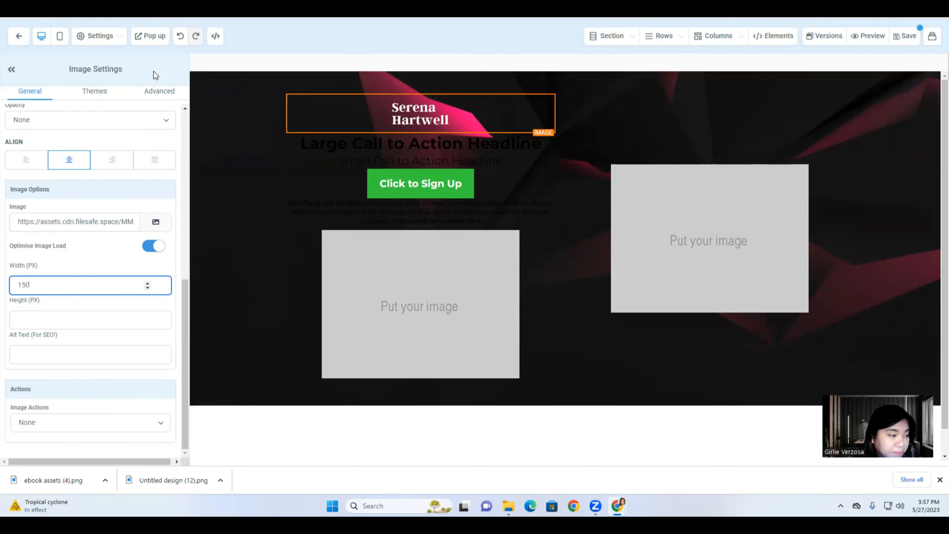
Left-align the name logo, the main headline and the sub headline.
left_click(38, 169)
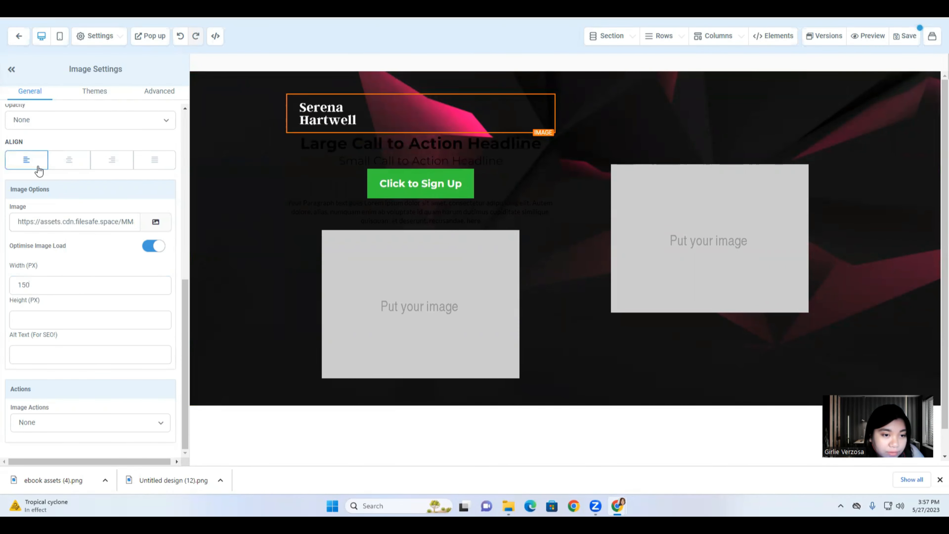
left_click(293, 160)
left_click(346, 144)
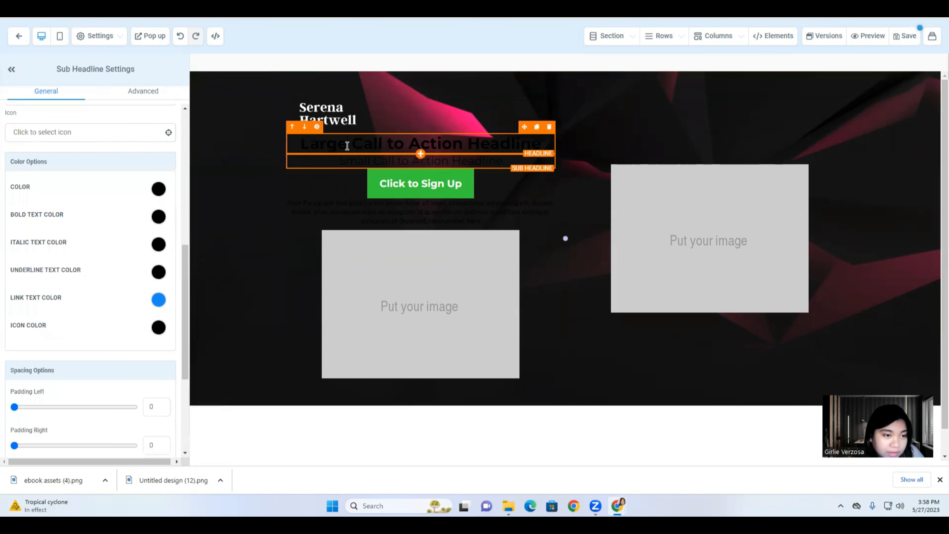
scroll(89, 151, "up", 5)
left_click(27, 143)
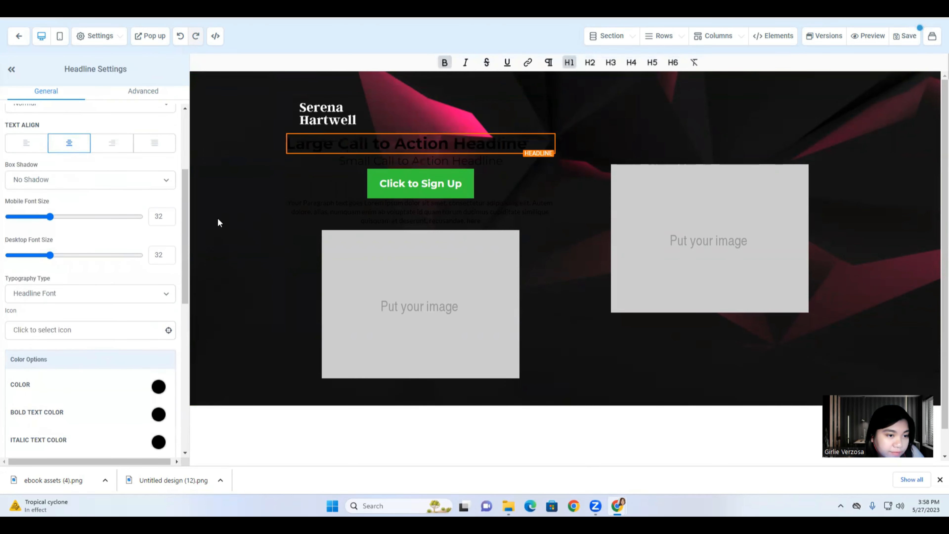
left_click(359, 166)
left_click(36, 144)
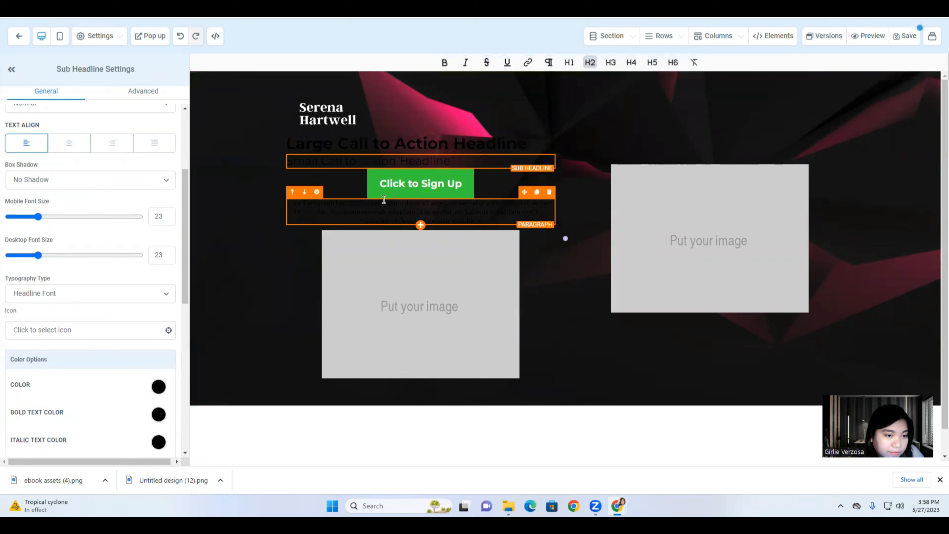
Left-align the Click to Sign Up button, the paragraph and the left placeholder image.
left_click(370, 215)
left_click(364, 174)
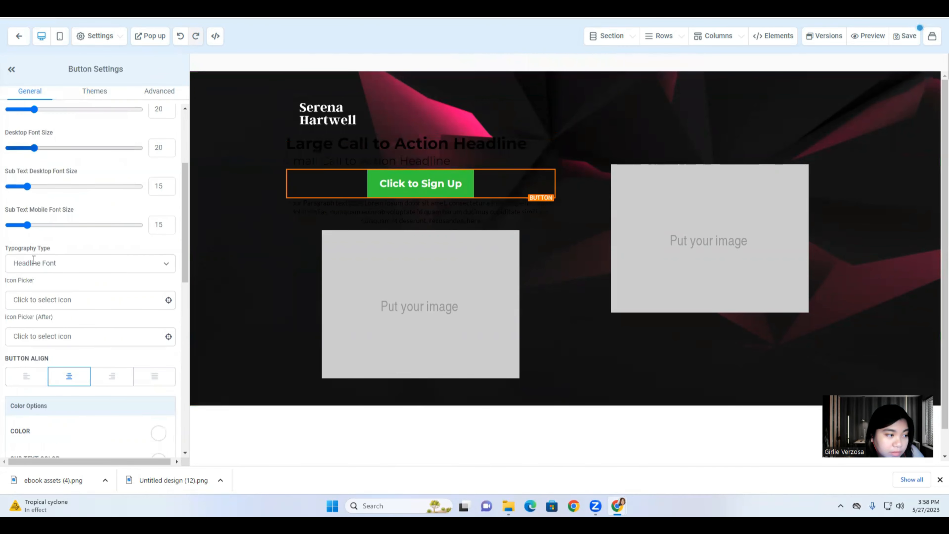
scroll(41, 361, "up", 2)
scroll(41, 361, "down", 2)
left_click(25, 375)
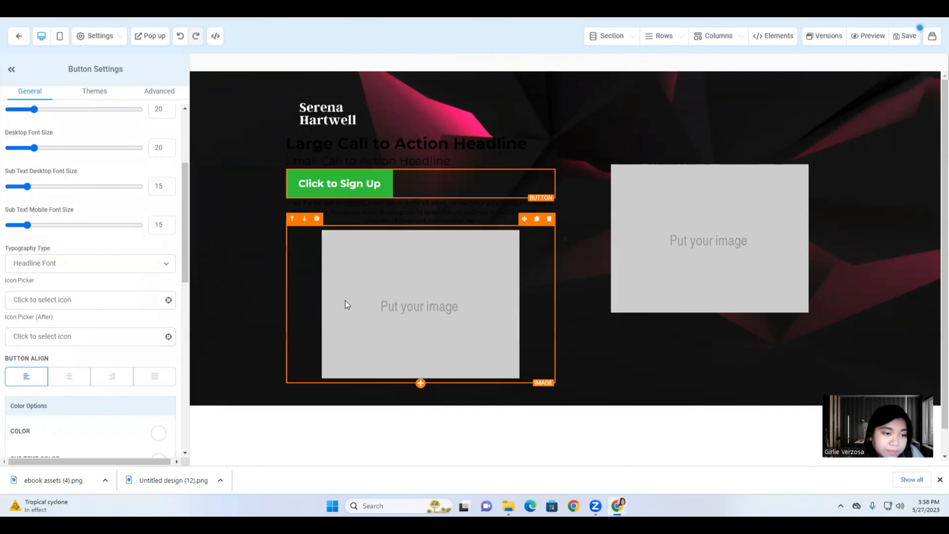
left_click(330, 209)
scroll(38, 337, "down", 4)
scroll(29, 243, "up", 5)
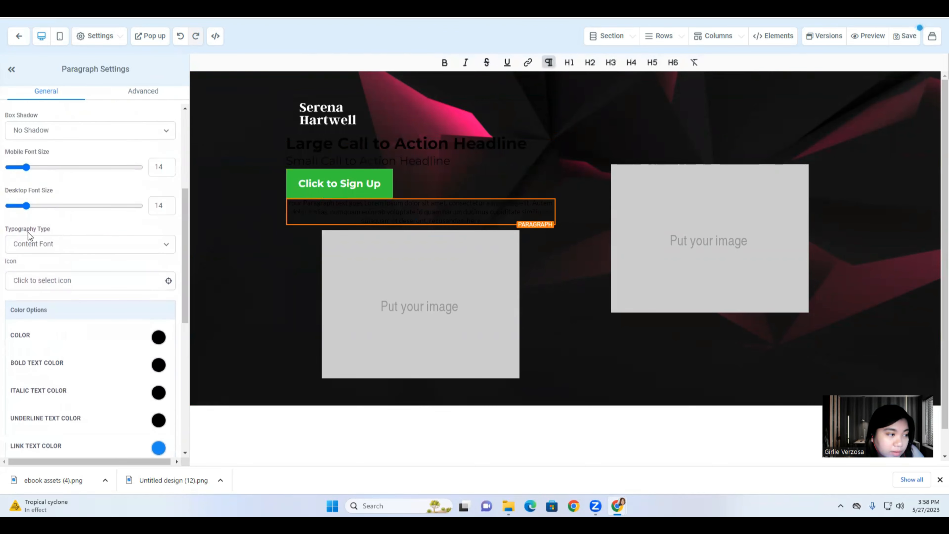
left_click(24, 191)
left_click(414, 333)
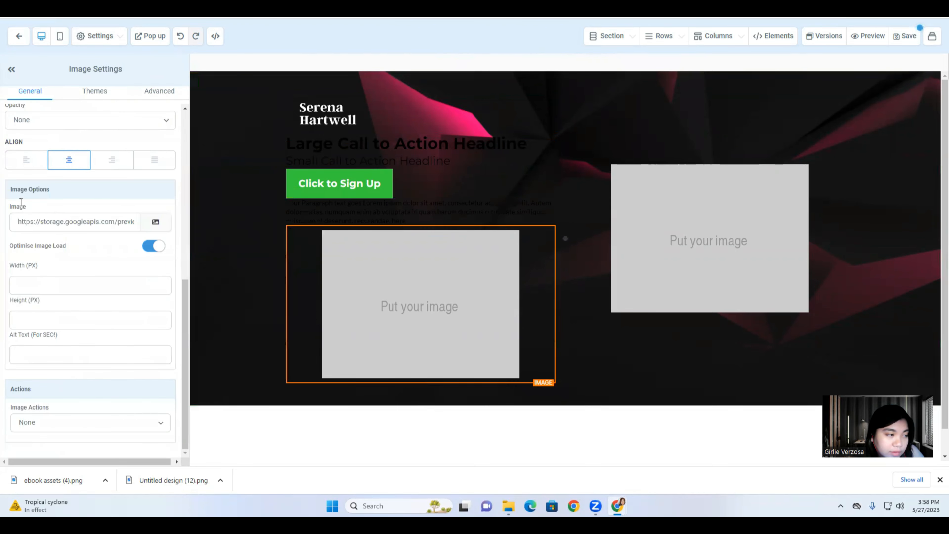
left_click(24, 160)
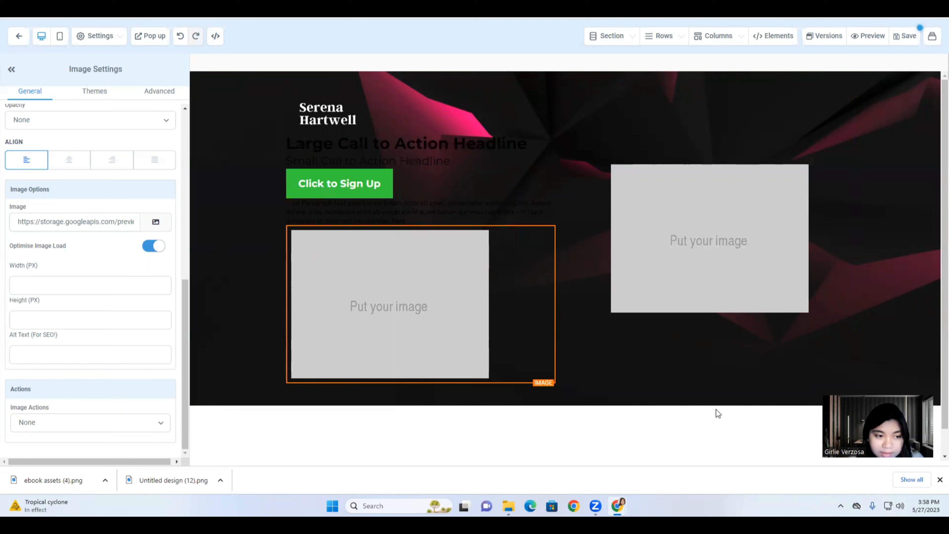
Copy the headline text from the Canva Funnel layout for the selected placeholder headline.
triple_click(332, 138)
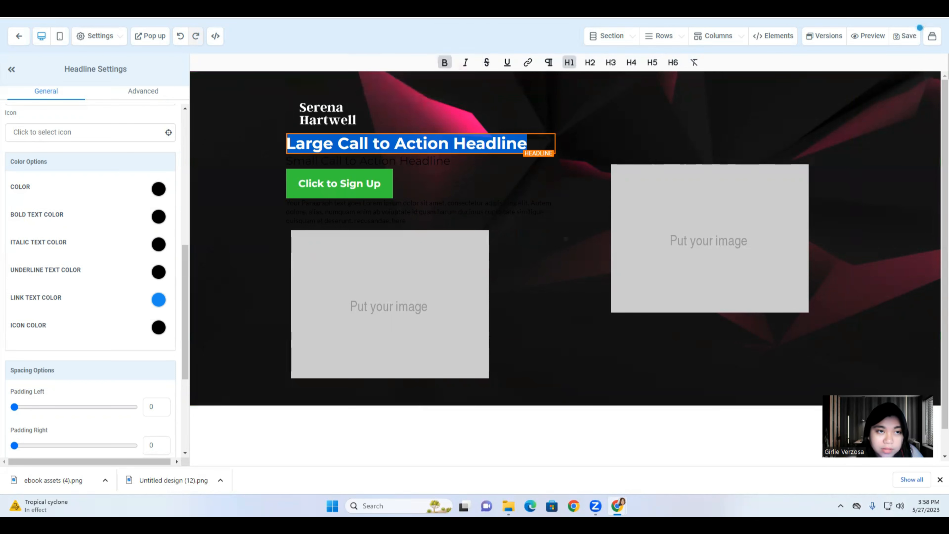
left_click(371, 7)
left_click(540, 280)
double_click(540, 279)
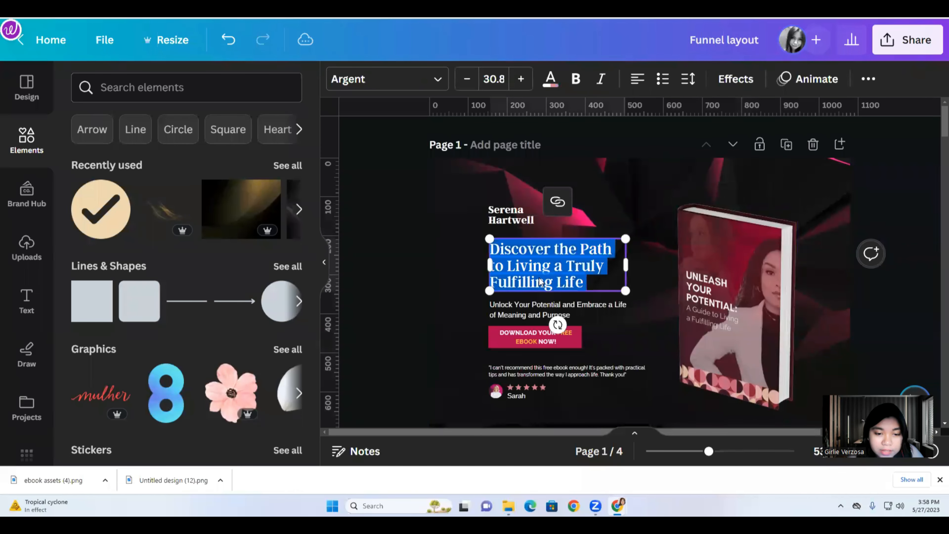
right_click(540, 280)
left_click(558, 317)
left_click(420, 8)
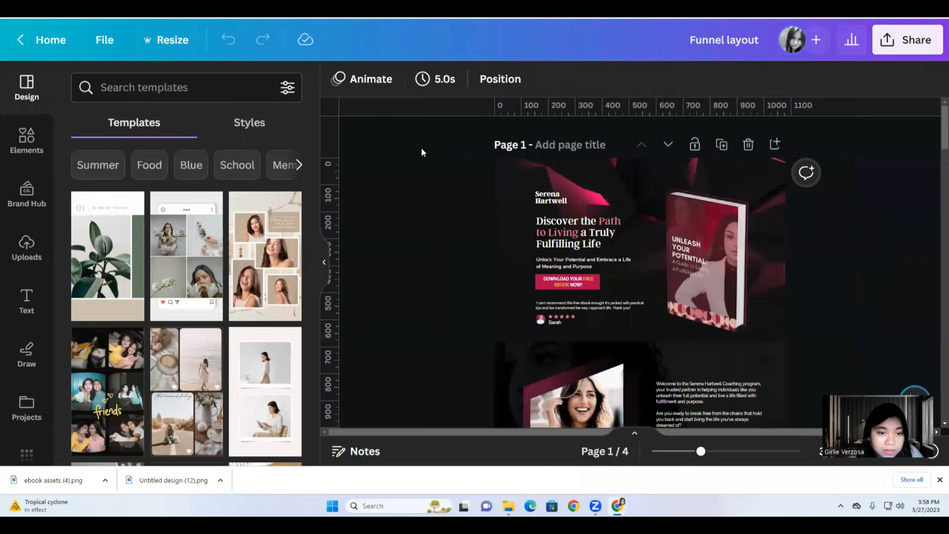
left_click(370, 8)
left_click(325, 7)
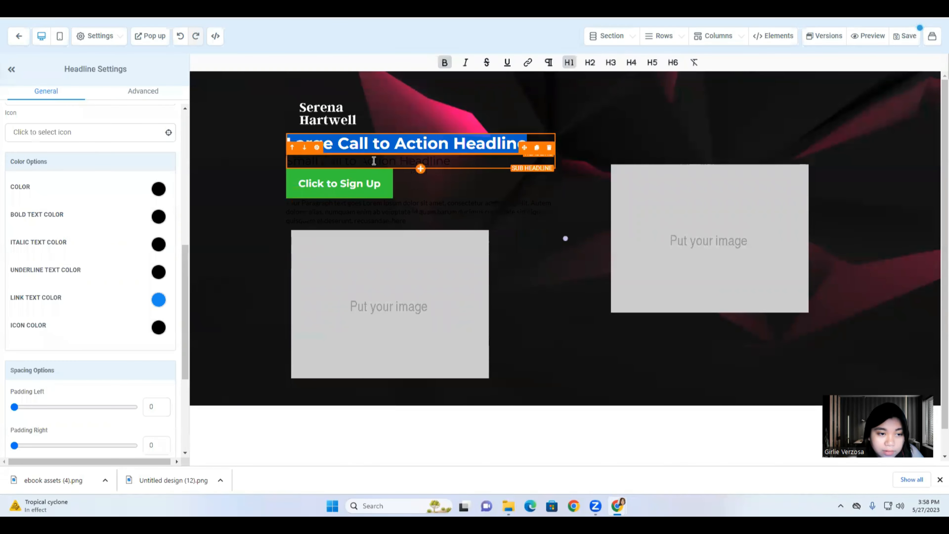
Paste the Canva headline over the placeholder and delete the blank first line.
key("ctrl+v")
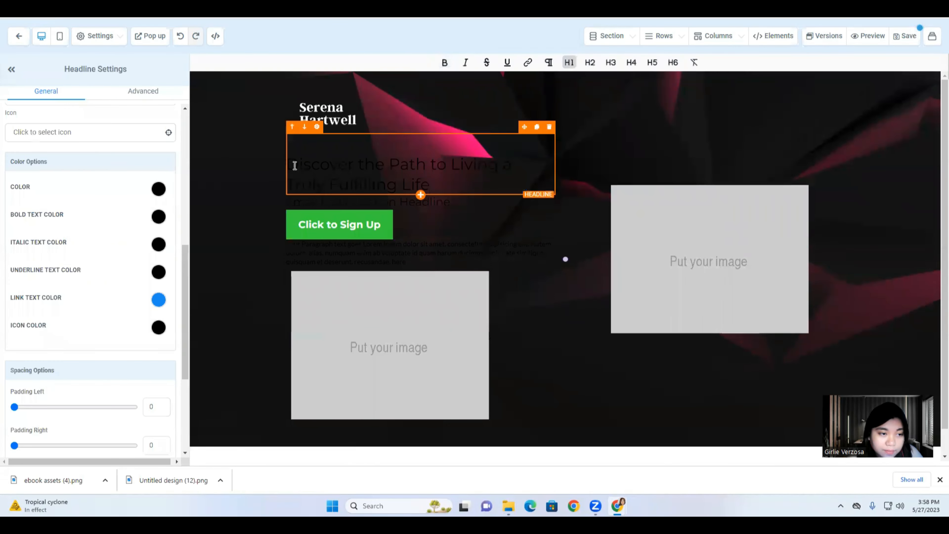
left_click(295, 166)
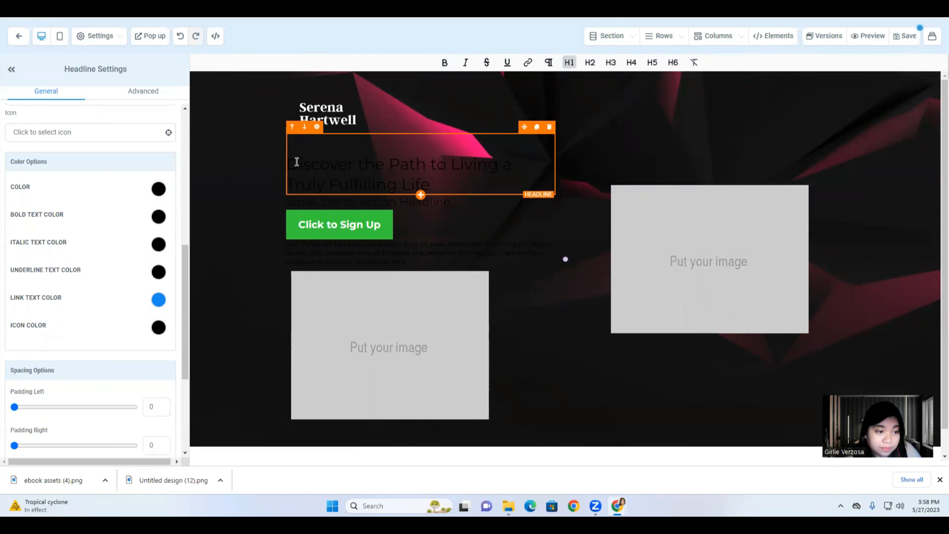
key("Left")
key("BackSpace")
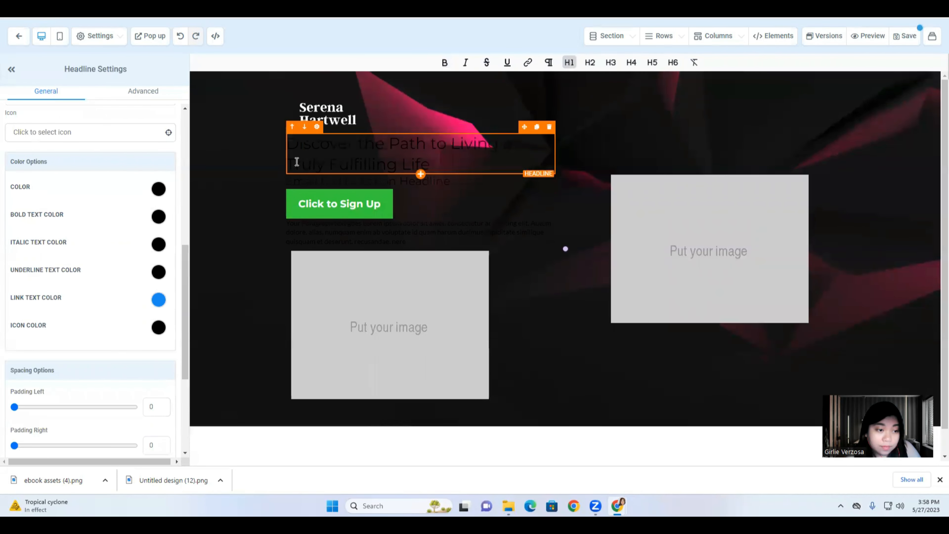
Select the placeholder sub headline and copy the sub headline text from the Canva layout.
triple_click(301, 182)
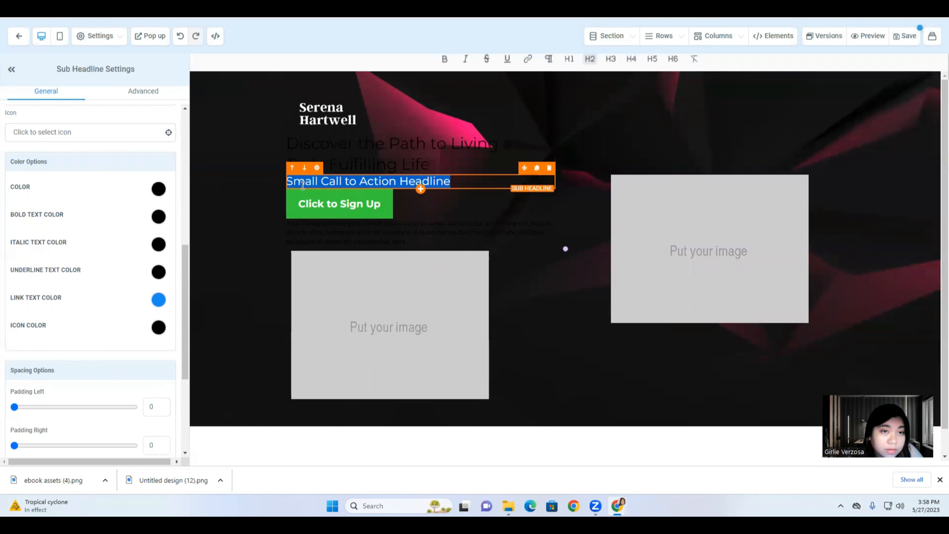
key("ctrl+Tab")
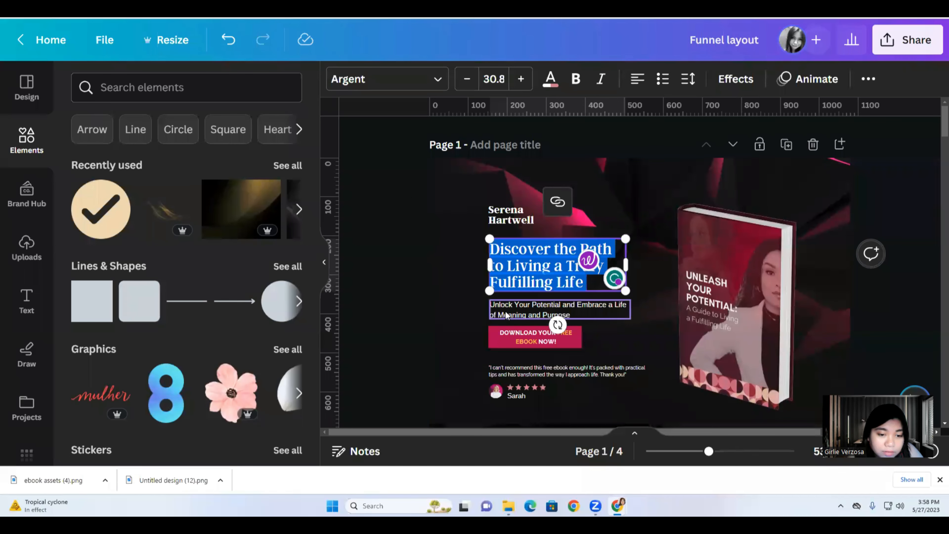
double_click(504, 310)
right_click(505, 311)
left_click(537, 179)
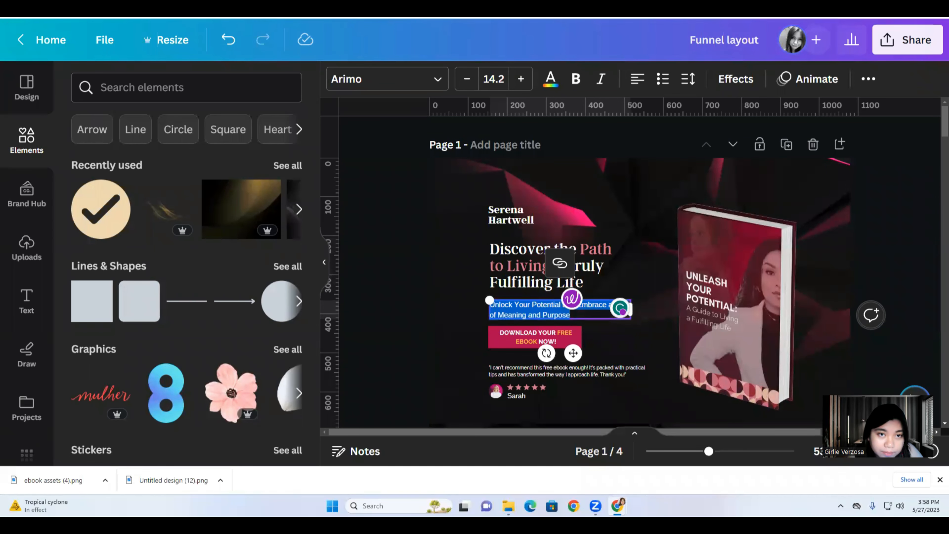
key("ctrl+Tab")
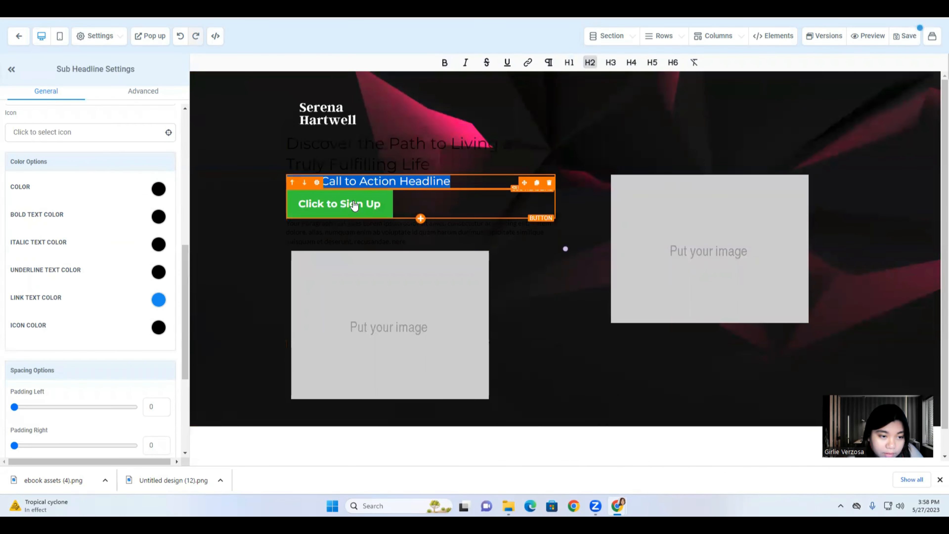
Paste 'Unlock Your Potential and Embrace a Life of Meaning and Purpose' into the sub headline.
left_click(354, 205)
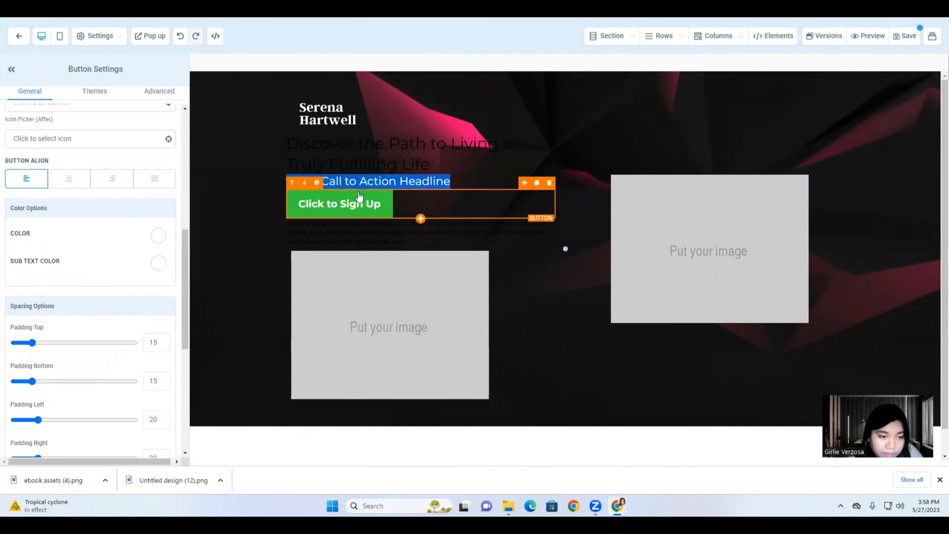
double_click(360, 182)
right_click(361, 182)
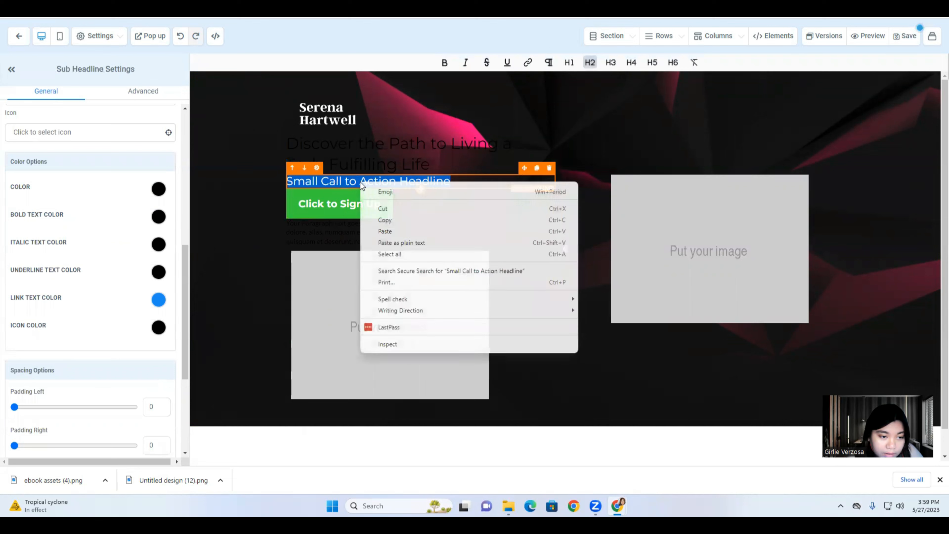
left_click(385, 231)
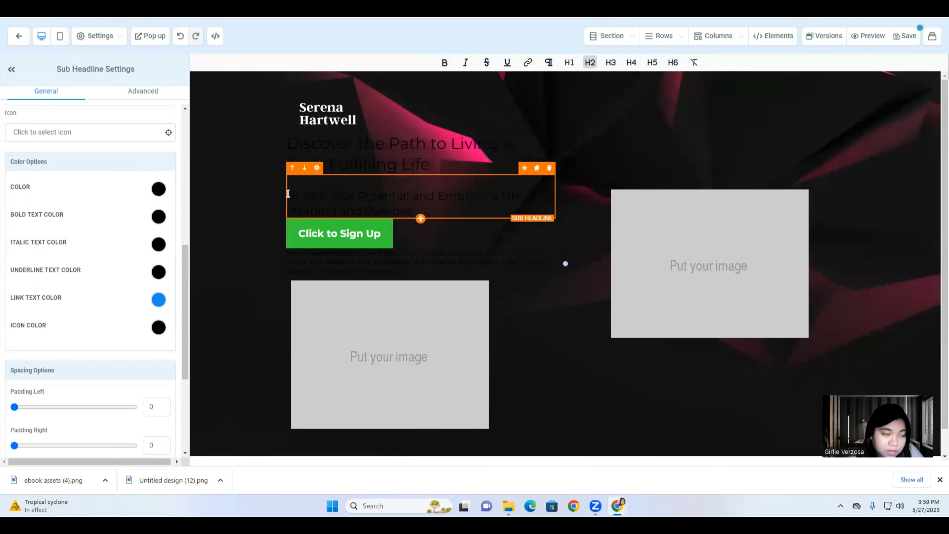
Set the sub headline and main headline text colour to white.
left_click(157, 190)
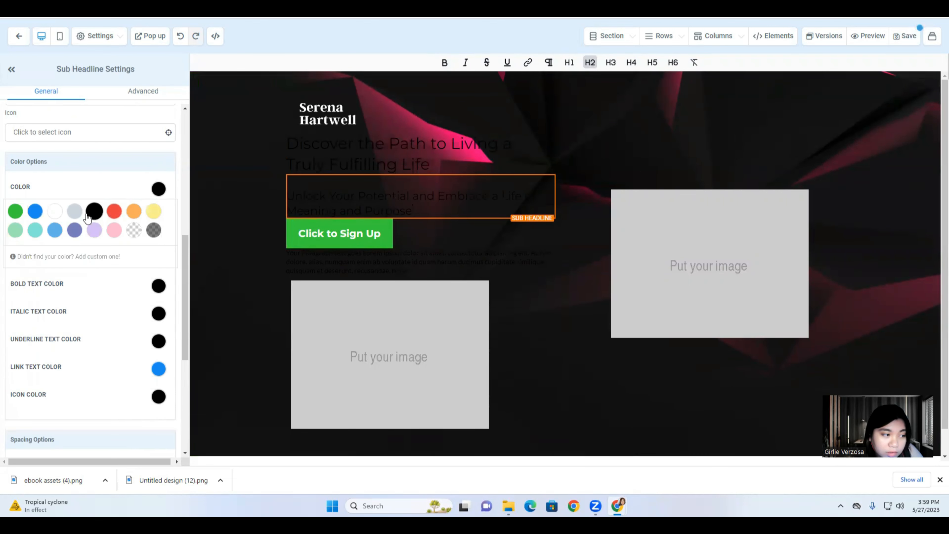
left_click(56, 219)
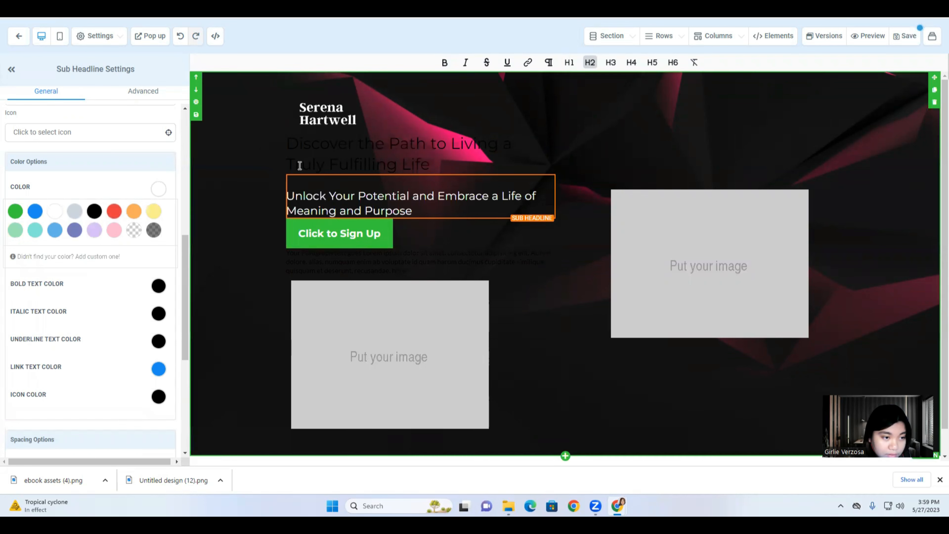
left_click(299, 162)
left_click(54, 216)
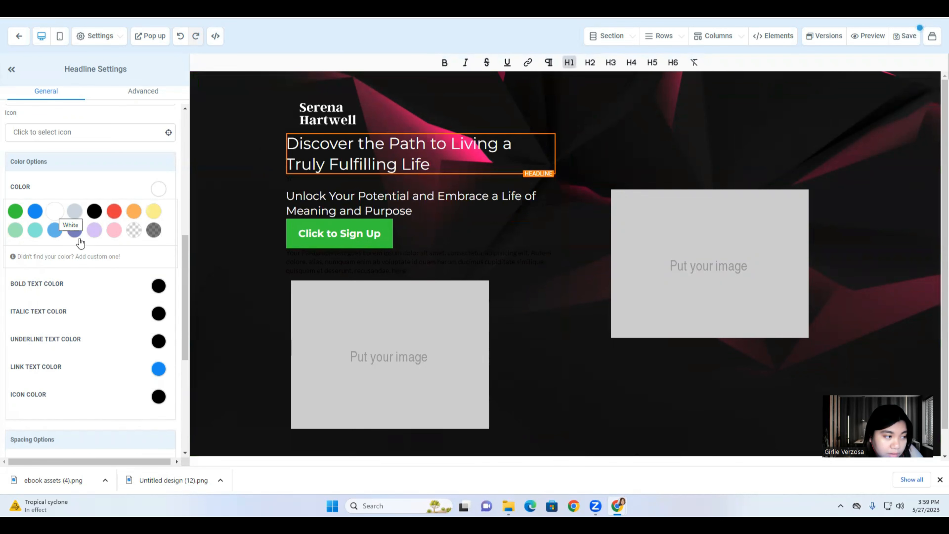
scroll(79, 355, "up", 10)
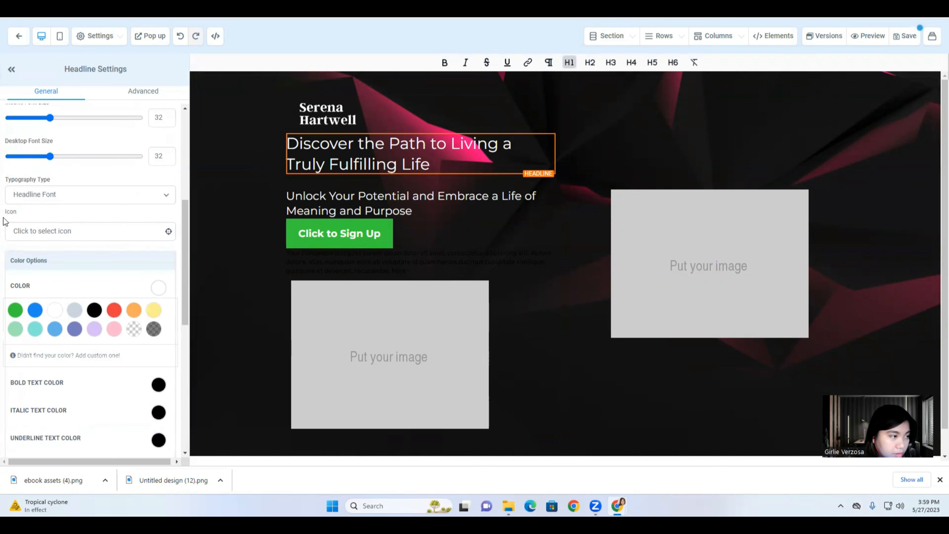
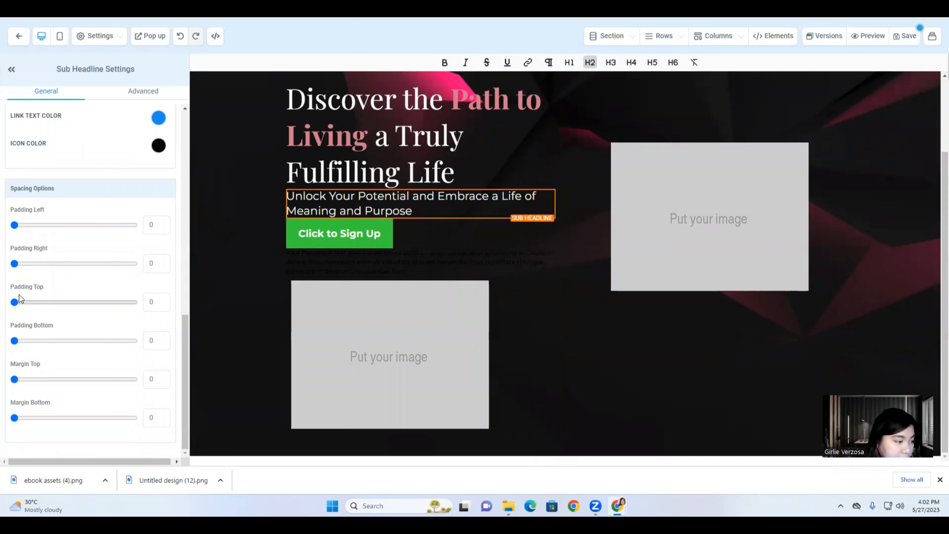
Add extra top padding above the sub-headline and start lowering the sign-up button.
left_click_drag(14, 302, 42, 313)
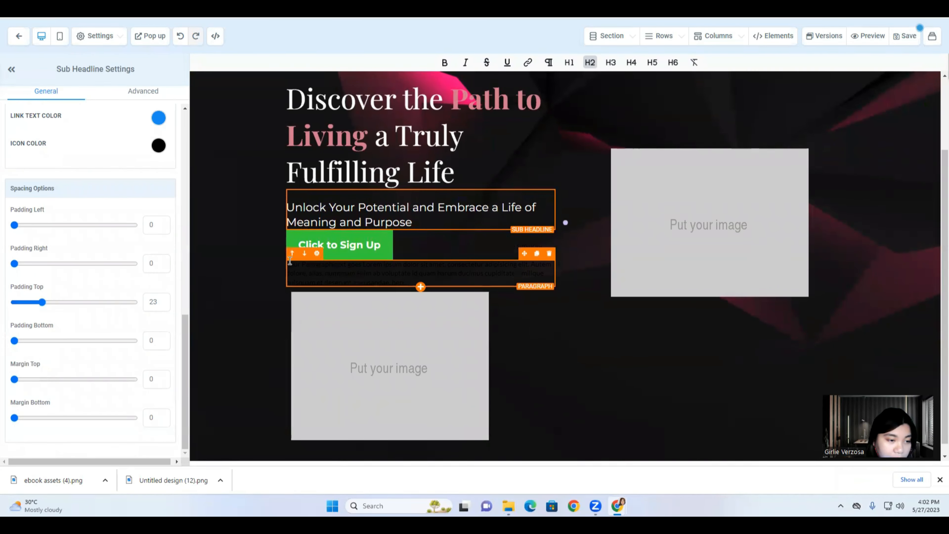
left_click(291, 242)
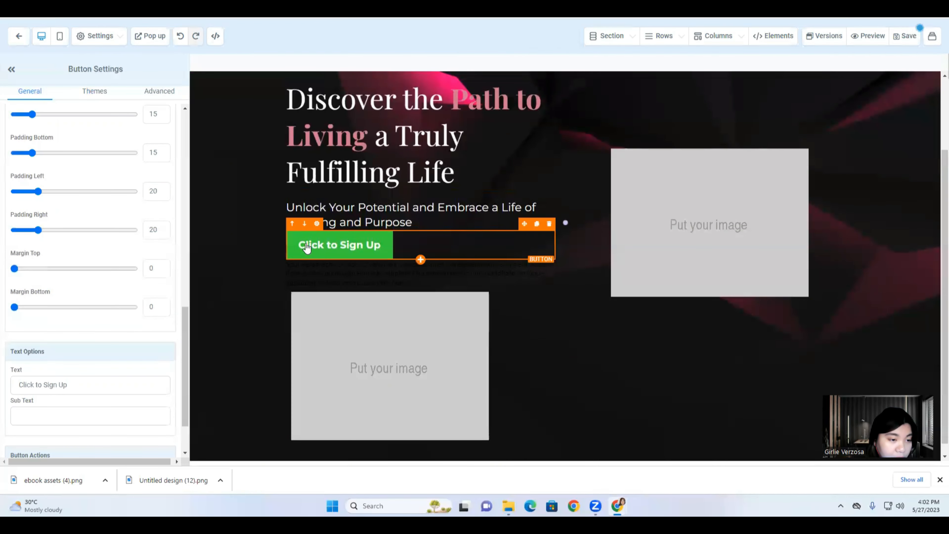
left_click_drag(14, 268, 37, 275)
Set the sign-up button's Margin Top to 23 and bring up its background colour choices.
scroll(165, 269, "down", 2)
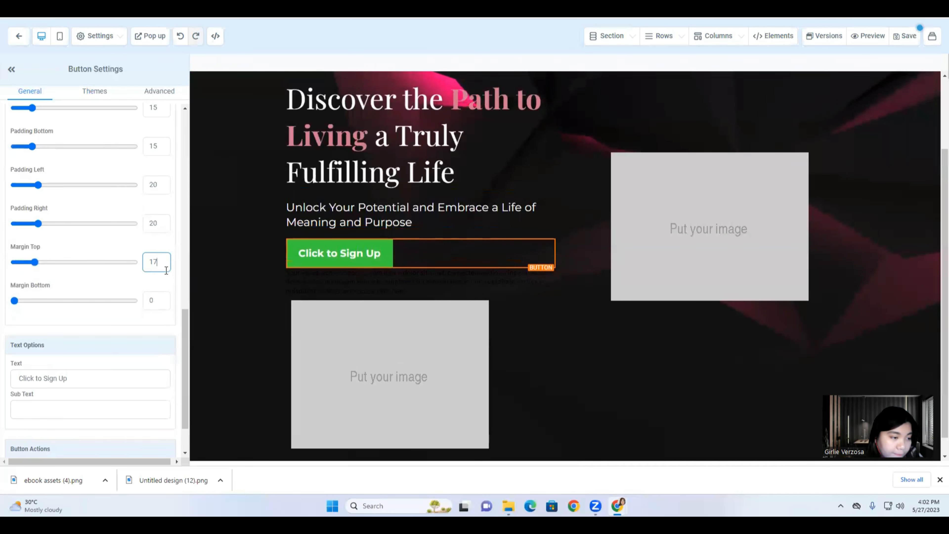
double_click(166, 259)
double_click(161, 226)
type("23")
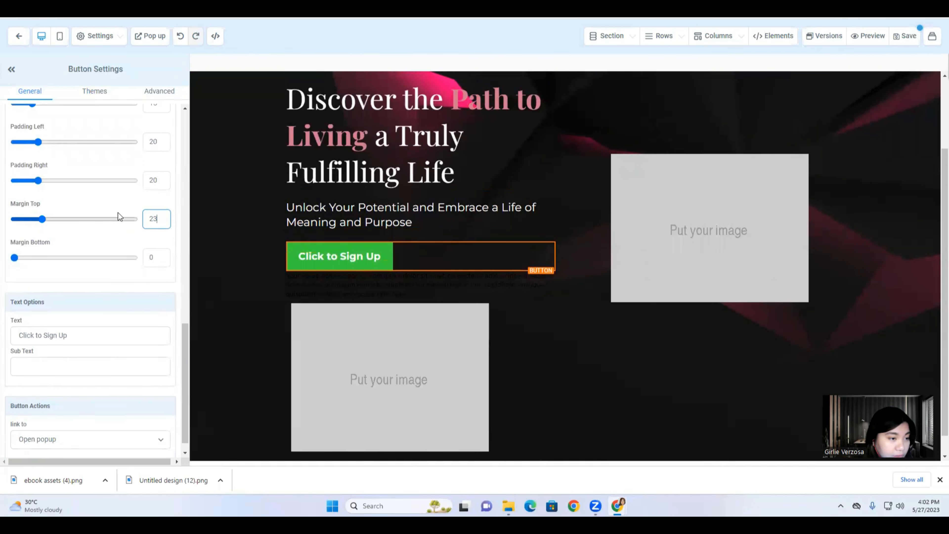
scroll(98, 214, "up", 15)
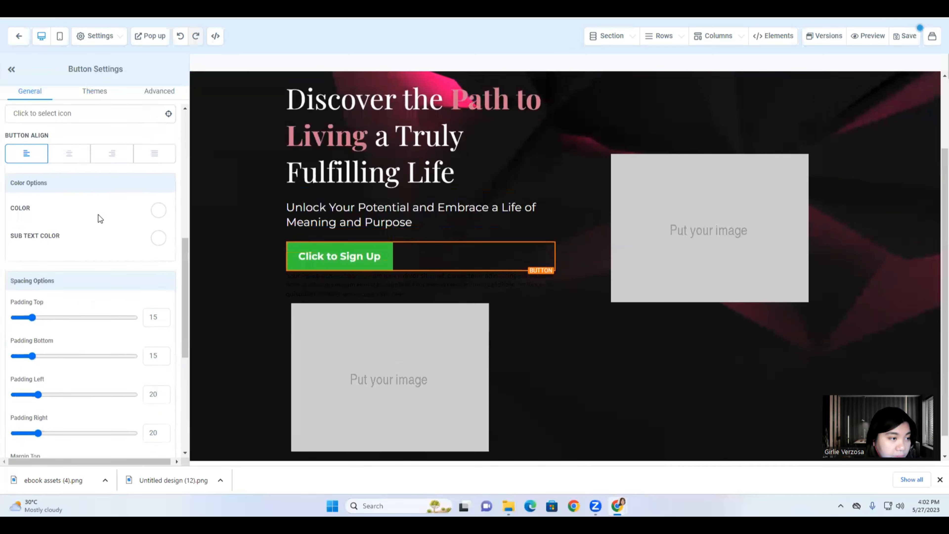
left_click(164, 156)
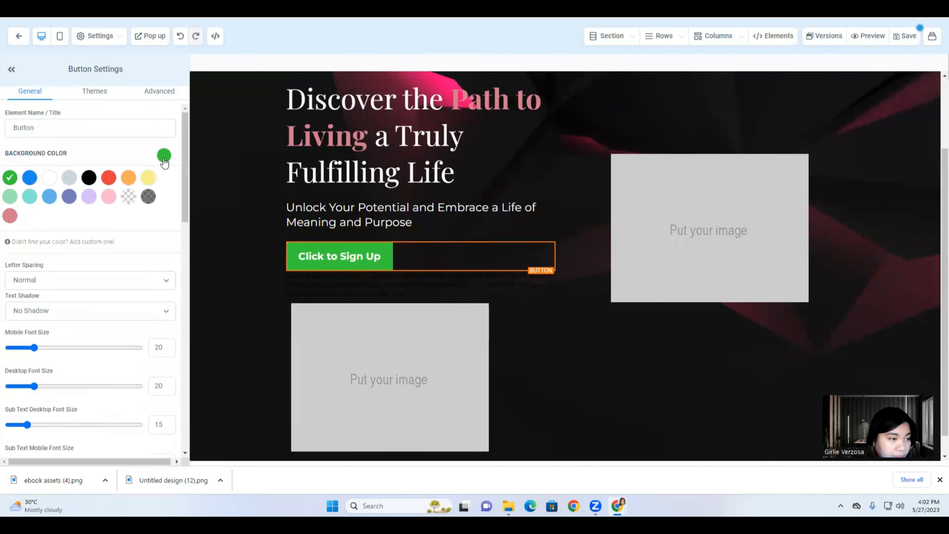
key("ctrl+Tab")
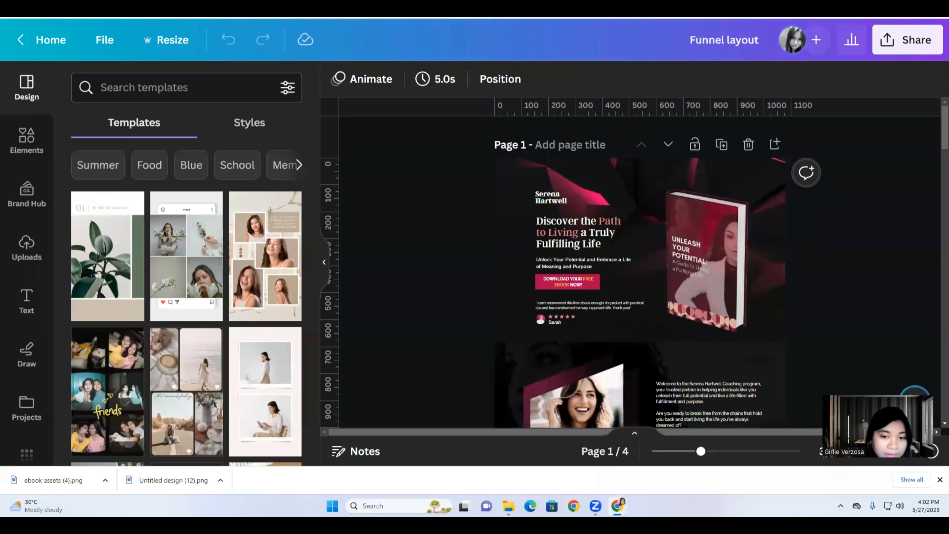
Copy the Canva download button's fill colour code #AD064E from its custom colour picker.
left_click(541, 283)
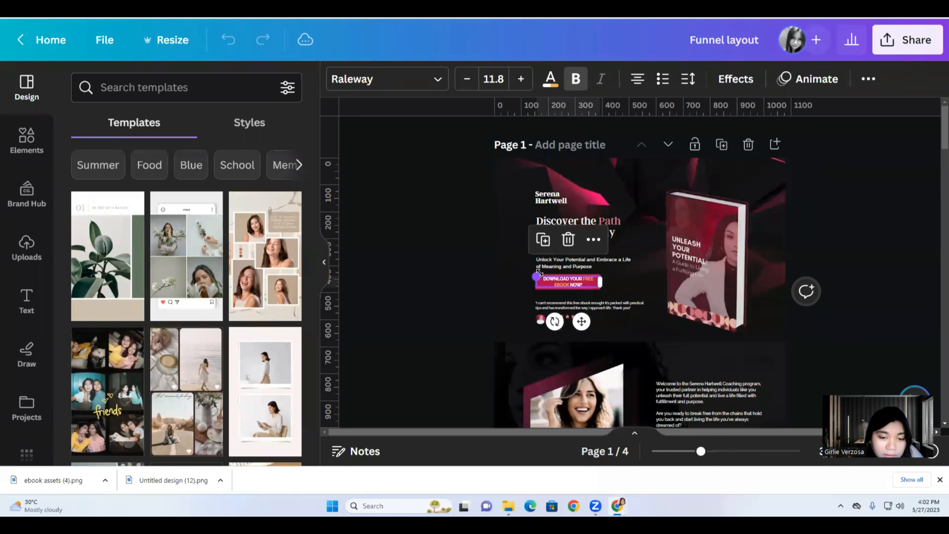
left_click(495, 277)
left_click(536, 285)
left_click(412, 88)
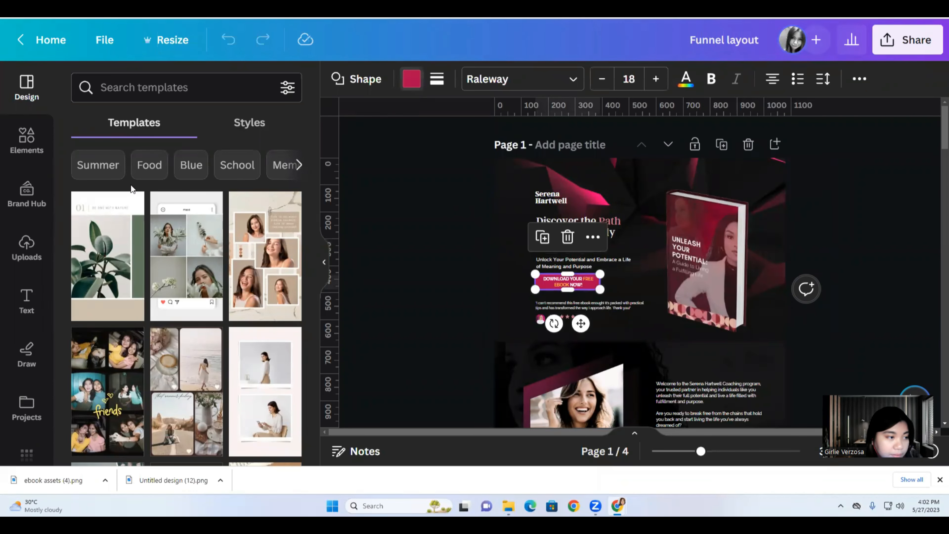
left_click(86, 168)
right_click(166, 371)
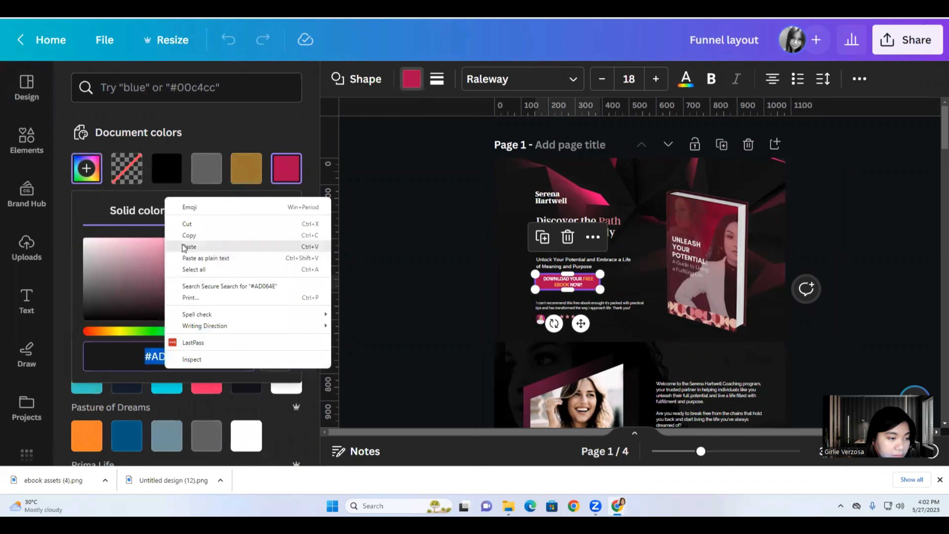
left_click(184, 236)
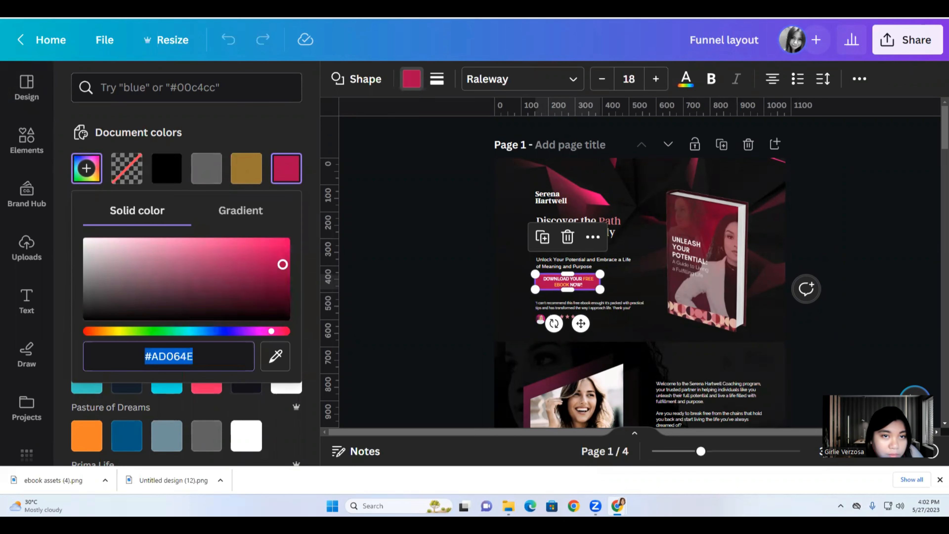
key("ctrl+Tab")
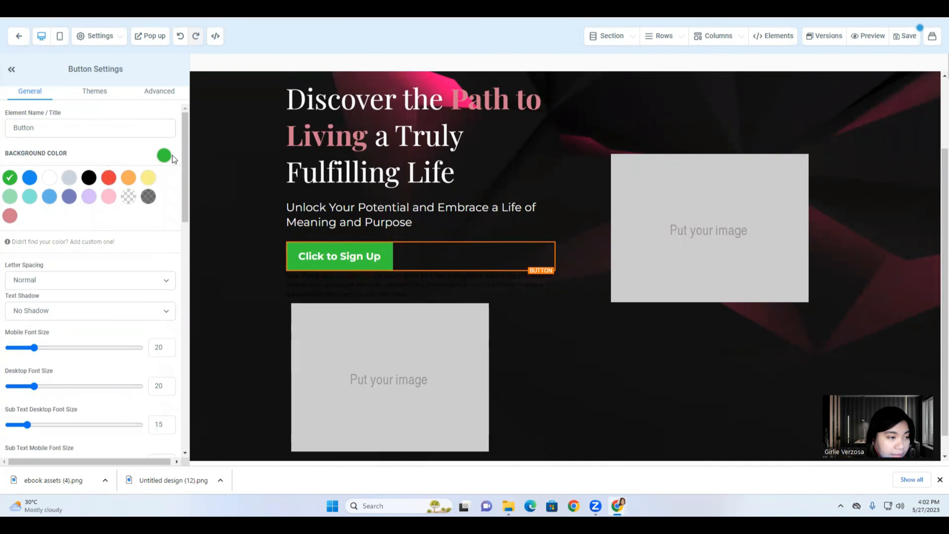
Paste #AD064E as a new custom colour and apply it as the sign-up button's background.
left_click(164, 156)
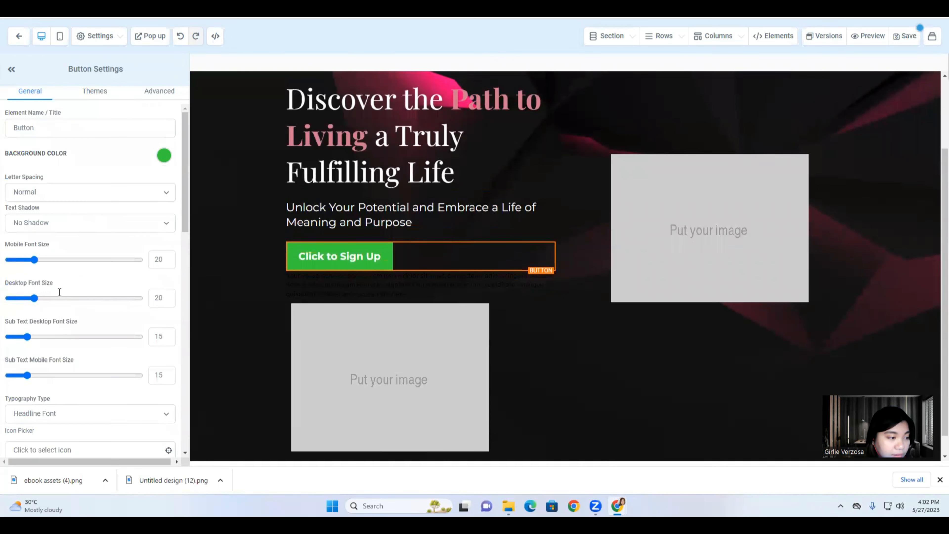
scroll(60, 293, "down", 4)
scroll(94, 359, "up", 4)
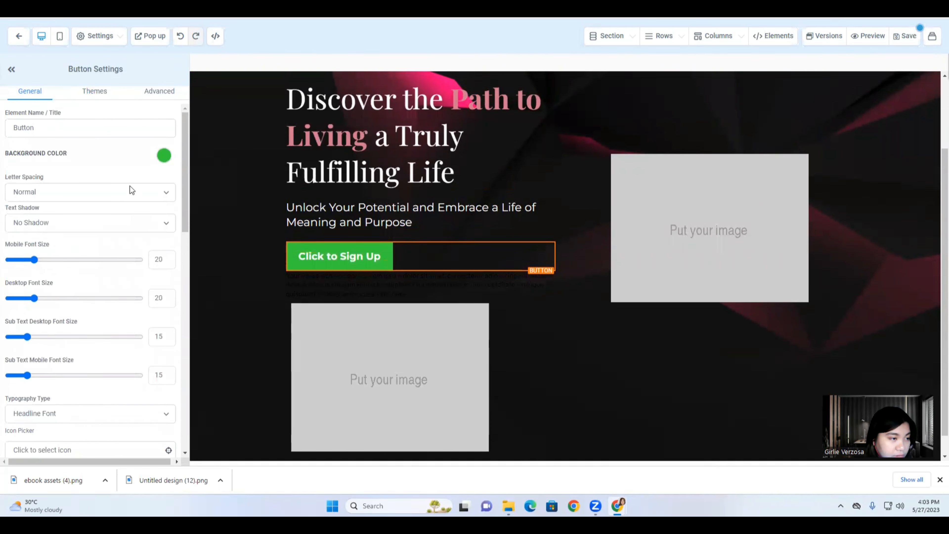
left_click(163, 157)
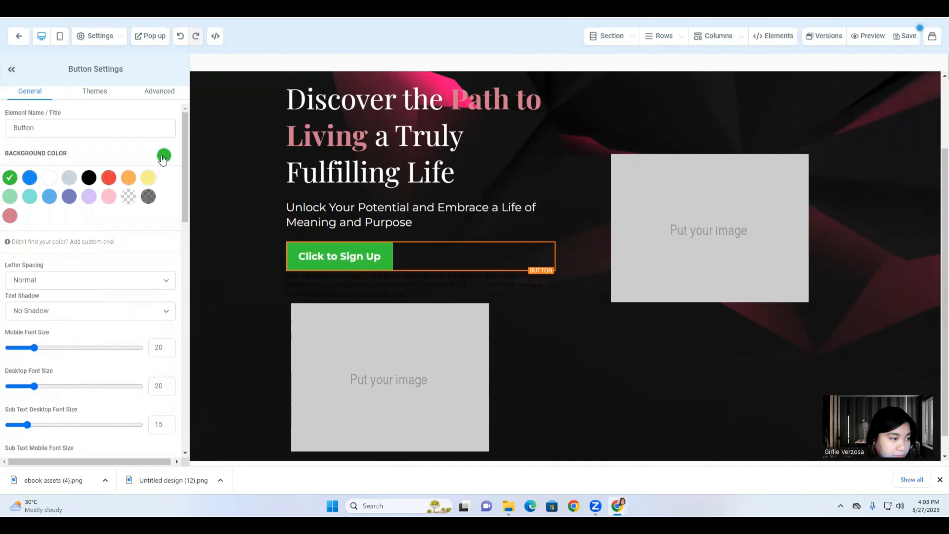
left_click(94, 244)
left_click(59, 285)
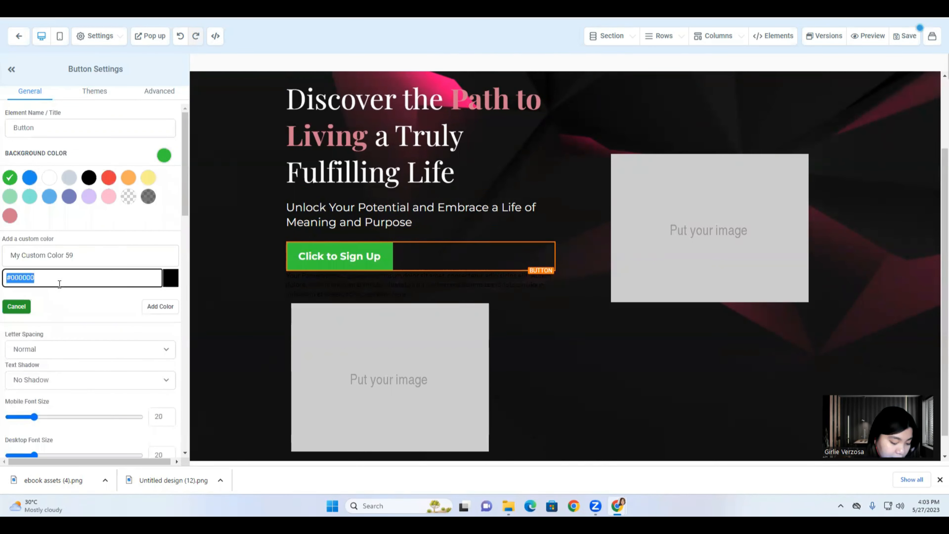
type("#AD064E")
left_click(169, 305)
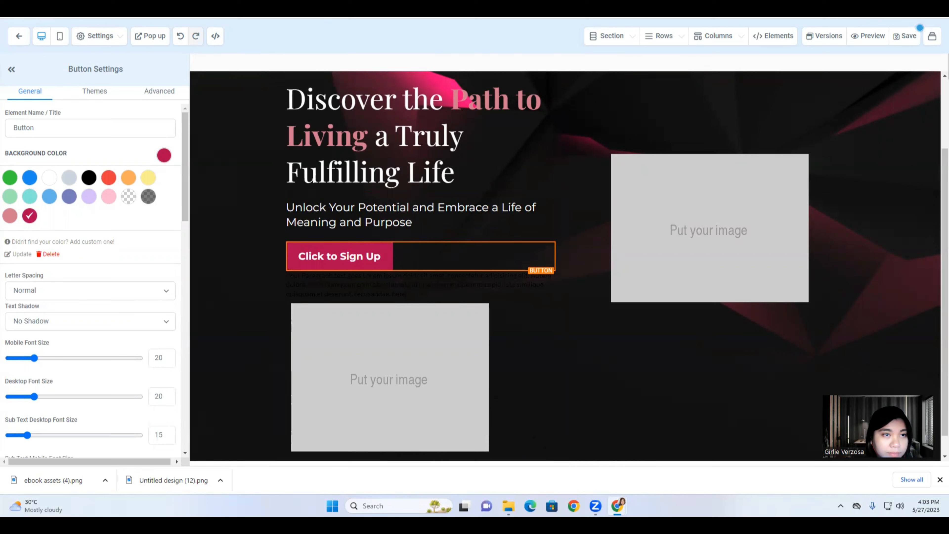
left_click(392, 7)
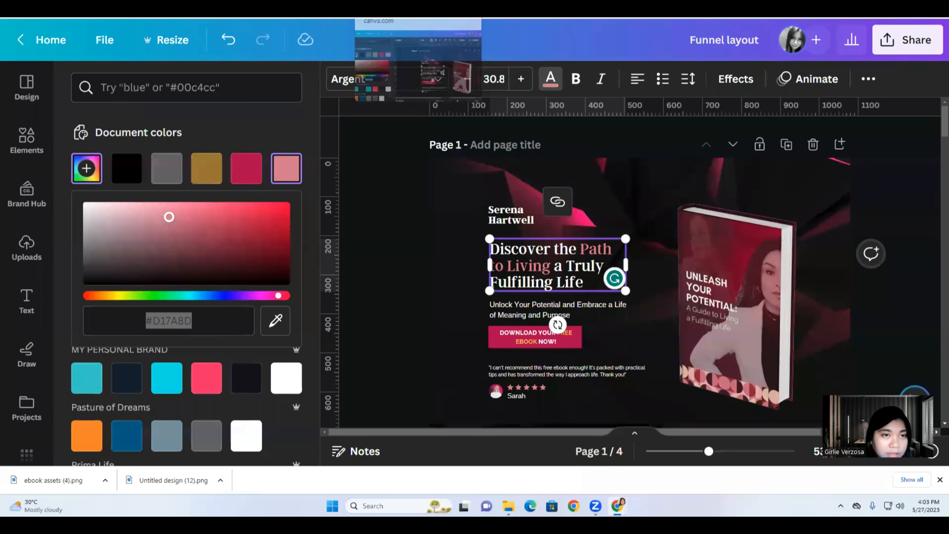
Copy the 'DOWNLOAD YOUR FREE EBOOK NOW!' button text from the Canva design.
left_click(426, 7)
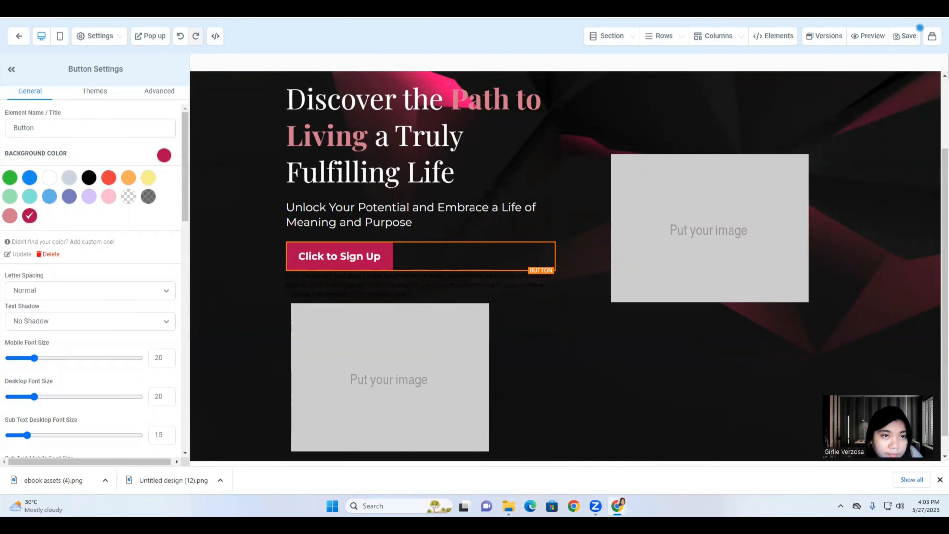
left_click(392, 7)
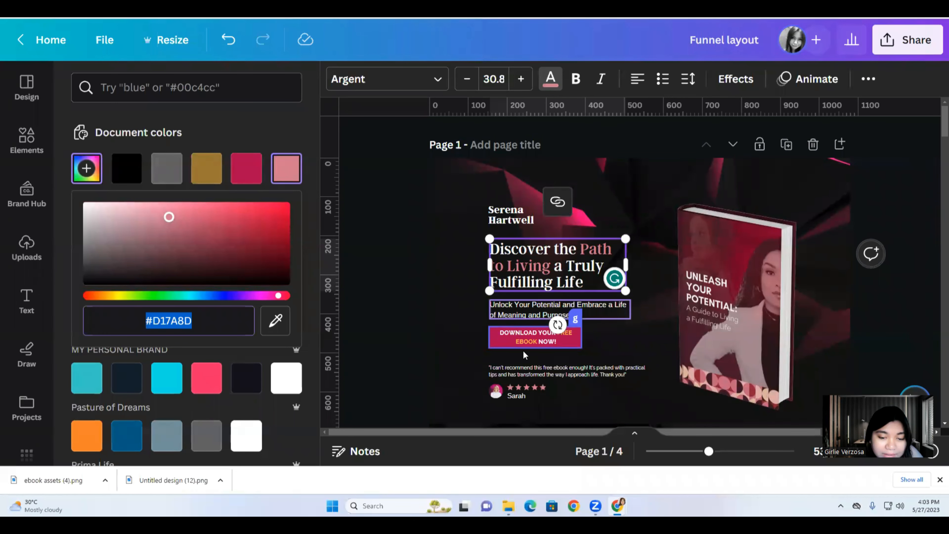
left_click(517, 336)
right_click(518, 335)
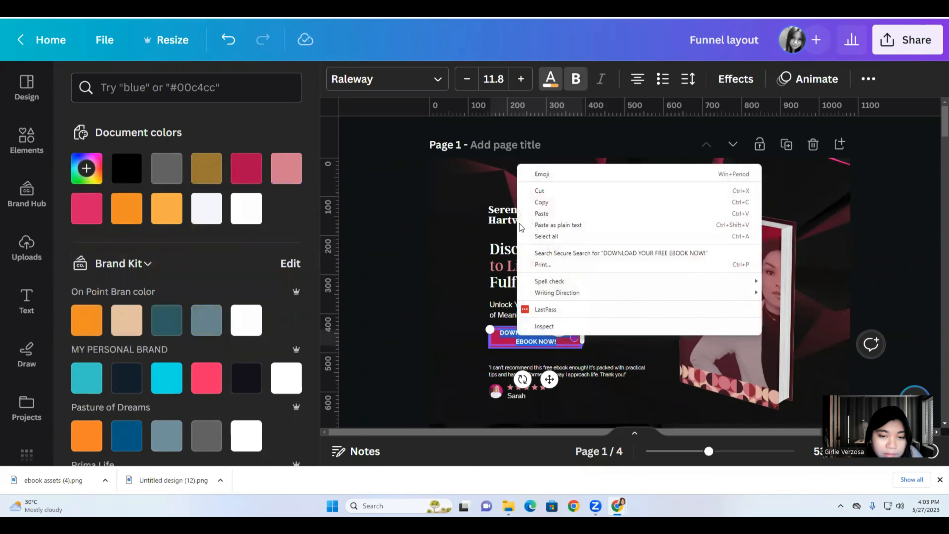
left_click(542, 202)
left_click(426, 7)
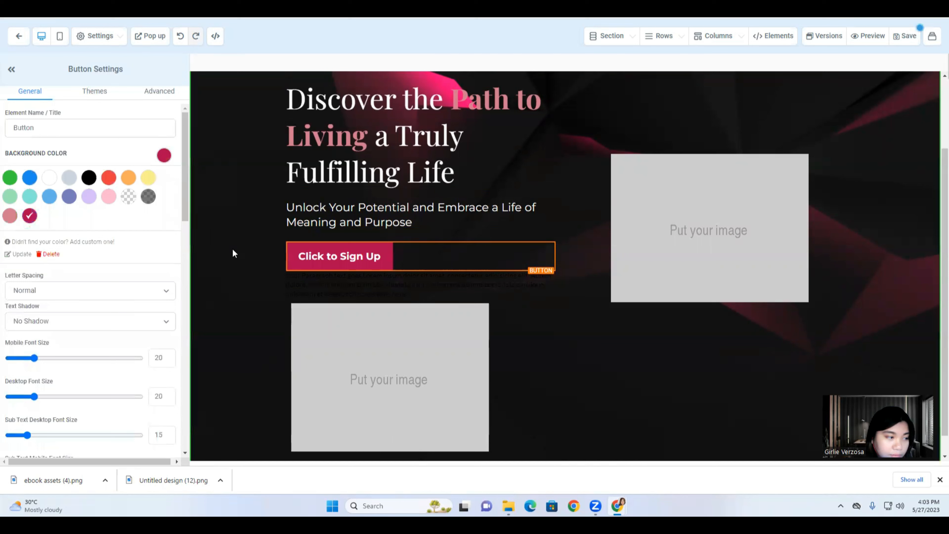
scroll(62, 271, "down", 10)
Replace the button label with the pasted 'Download Your FREE Ebook Now!' wording.
scroll(94, 319, "down", 1)
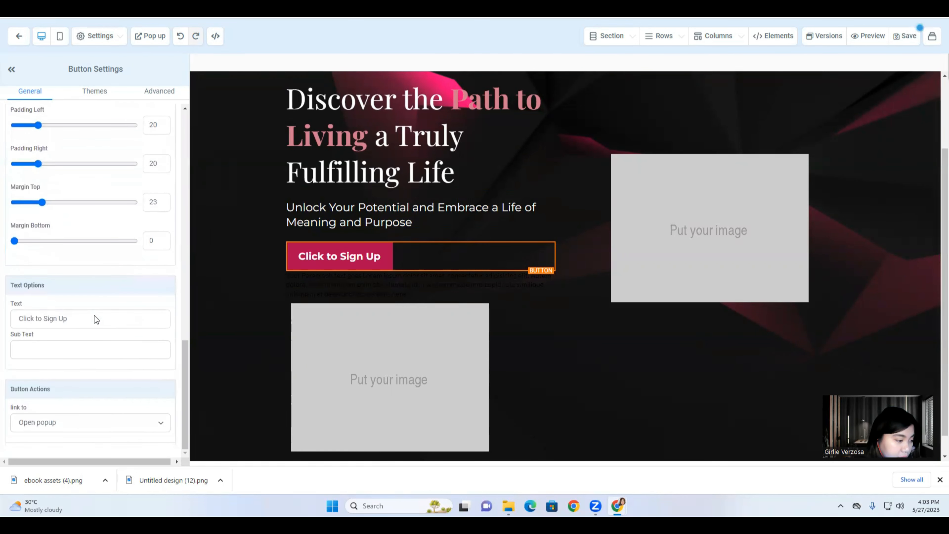
triple_click(55, 322)
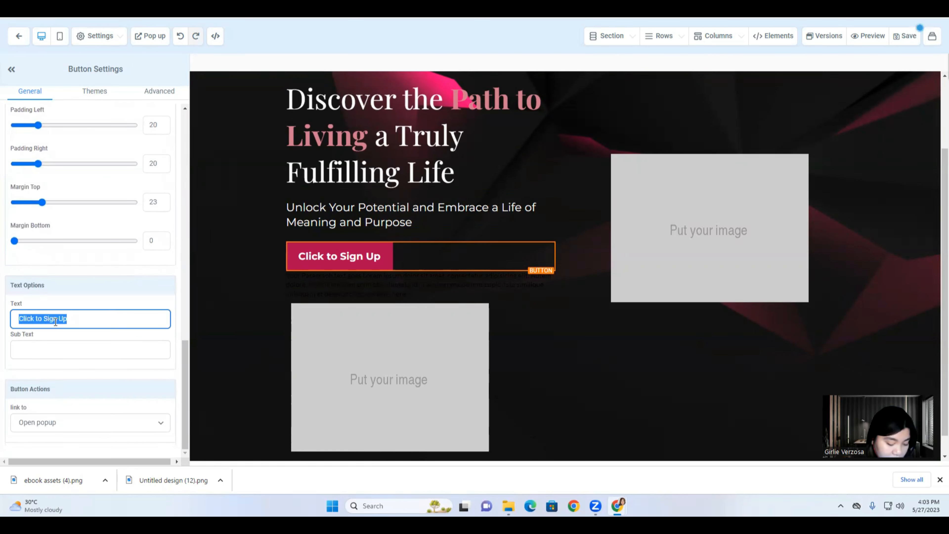
key("ctrl+v")
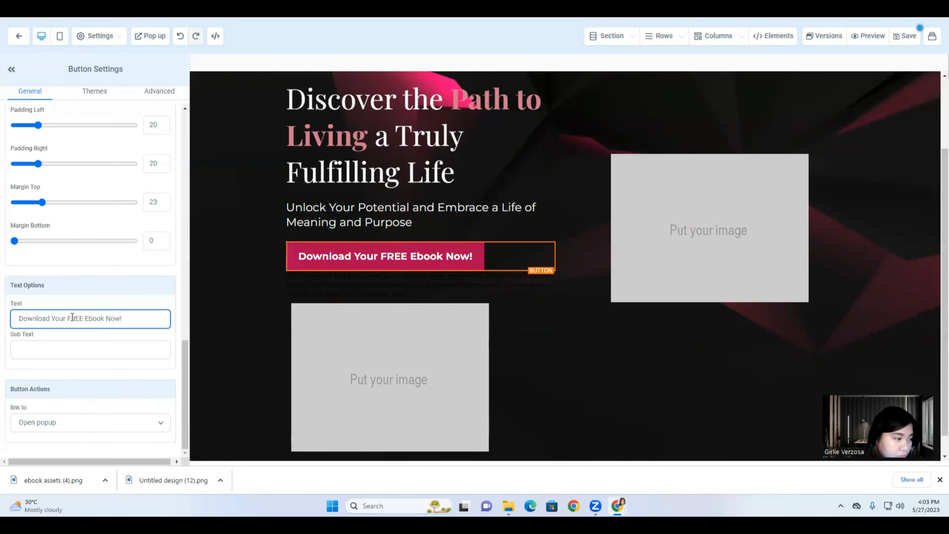
scroll(78, 329, "up", 8)
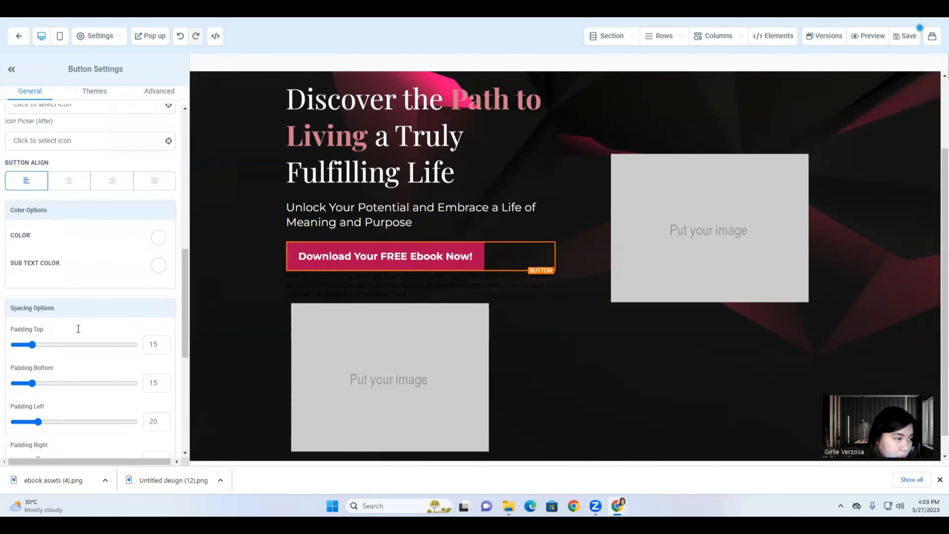
scroll(78, 329, "up", 4)
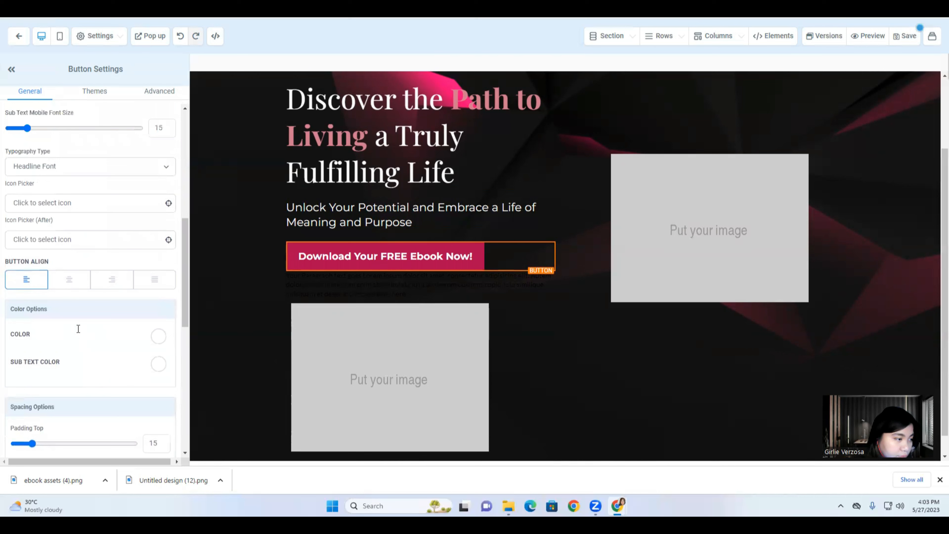
scroll(78, 329, "down", 15)
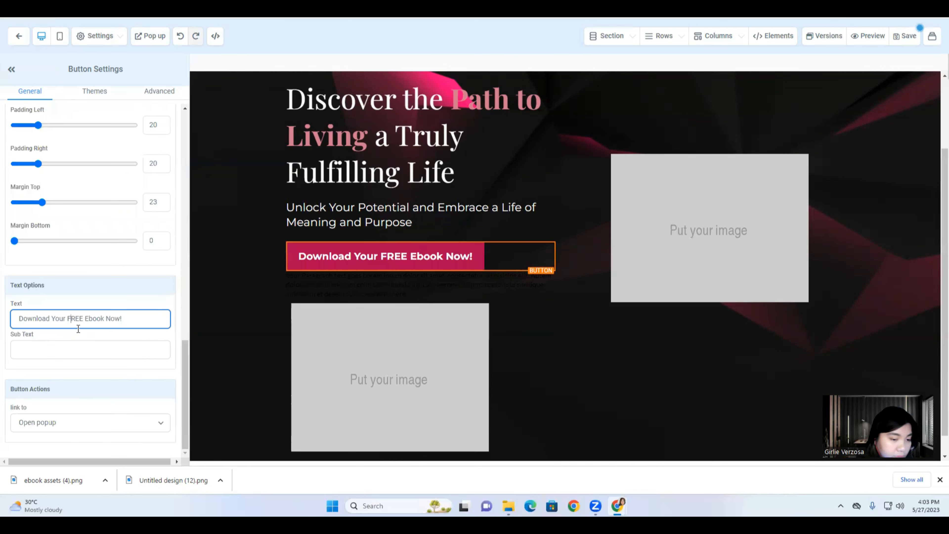
left_click(397, 256)
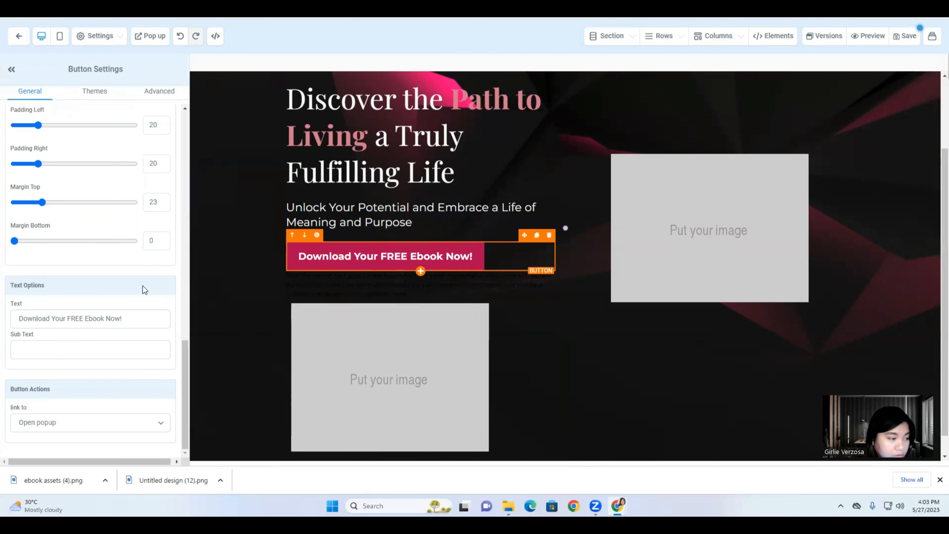
left_click_drag(68, 317, 107, 316)
Make the Canva mockup's download button text white.
left_click(299, 9)
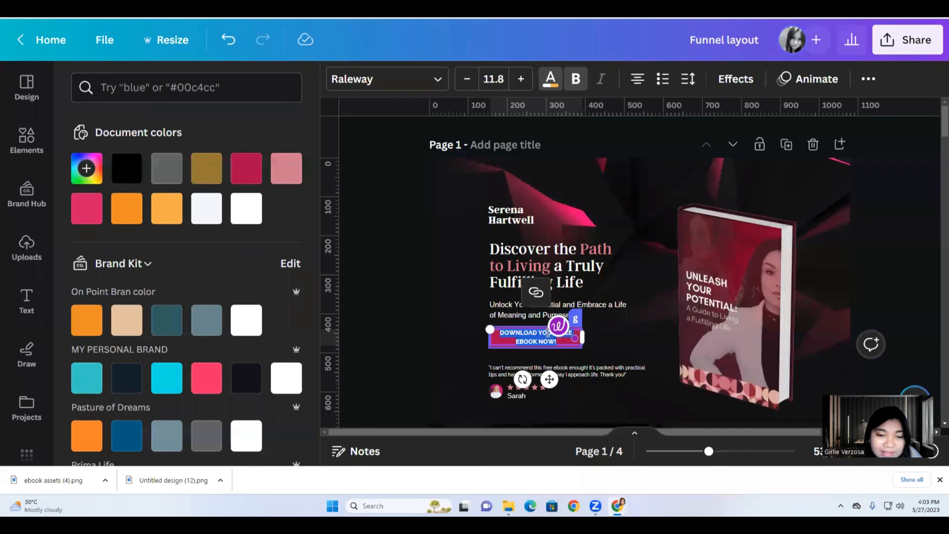
left_click(449, 336)
left_click(514, 339)
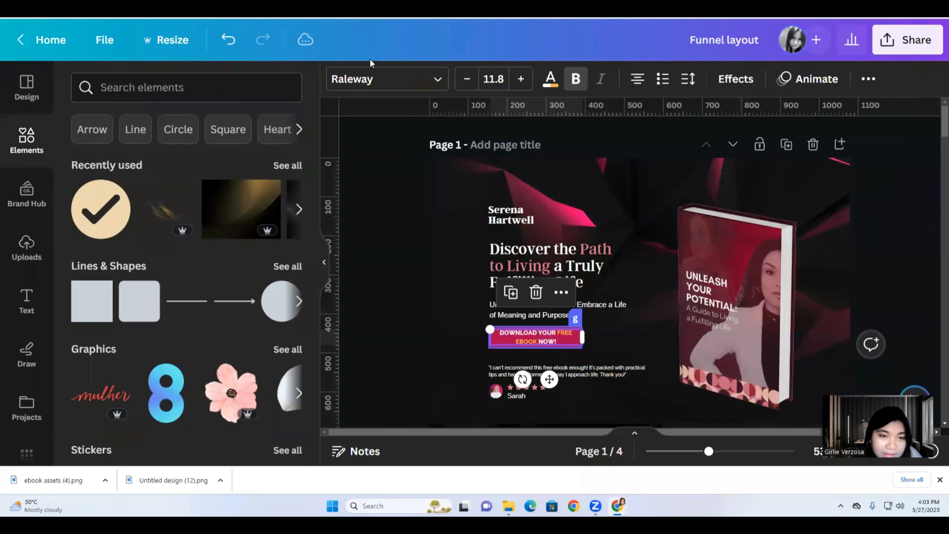
left_click(550, 80)
left_click(246, 208)
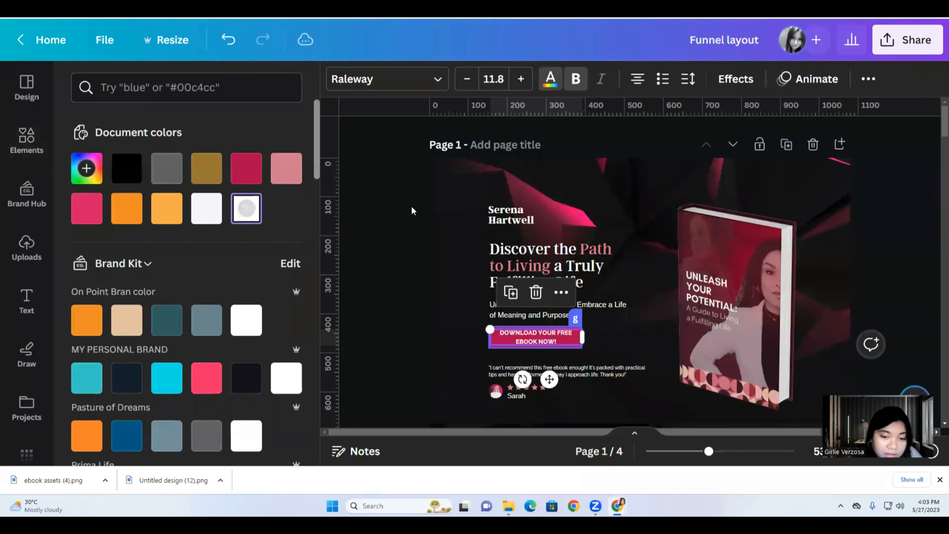
left_click(239, 9)
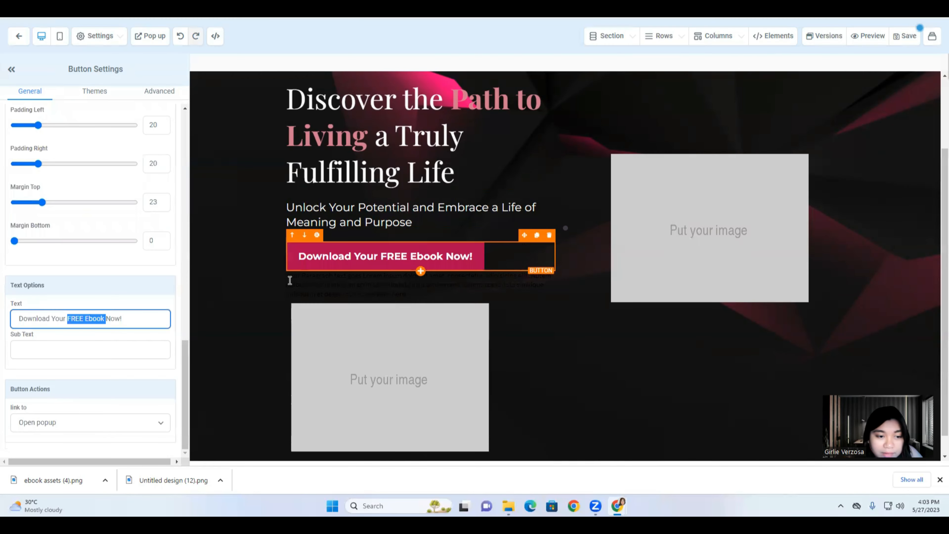
Reselect the Funnelify download button and its label text.
left_click(289, 281)
left_click(301, 282)
left_click(365, 261)
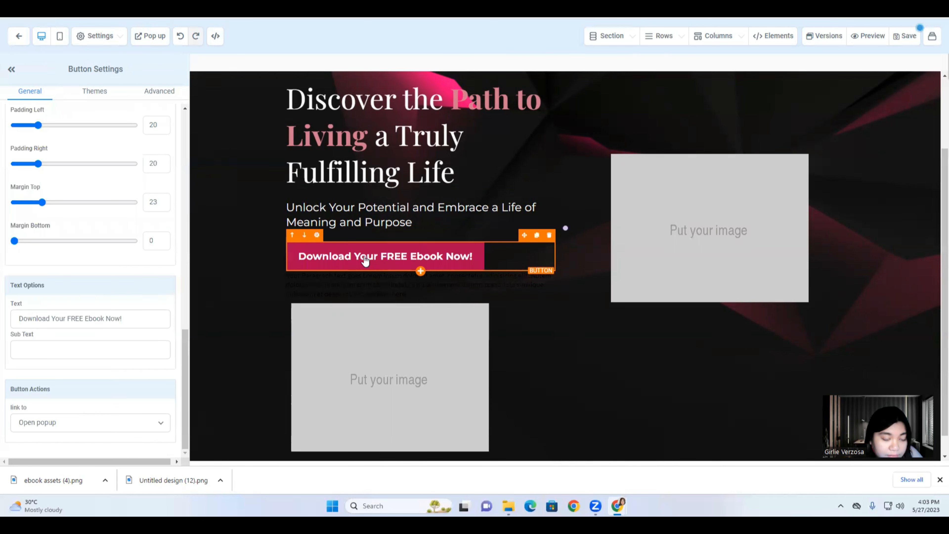
left_click(70, 319)
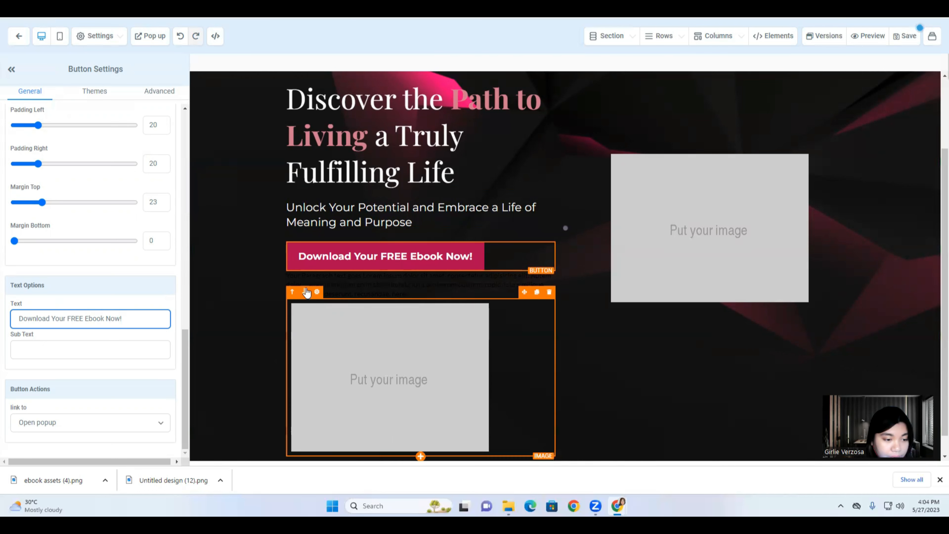
Give the paragraph under the button a 74 top margin and select its placeholder text.
left_click(306, 282)
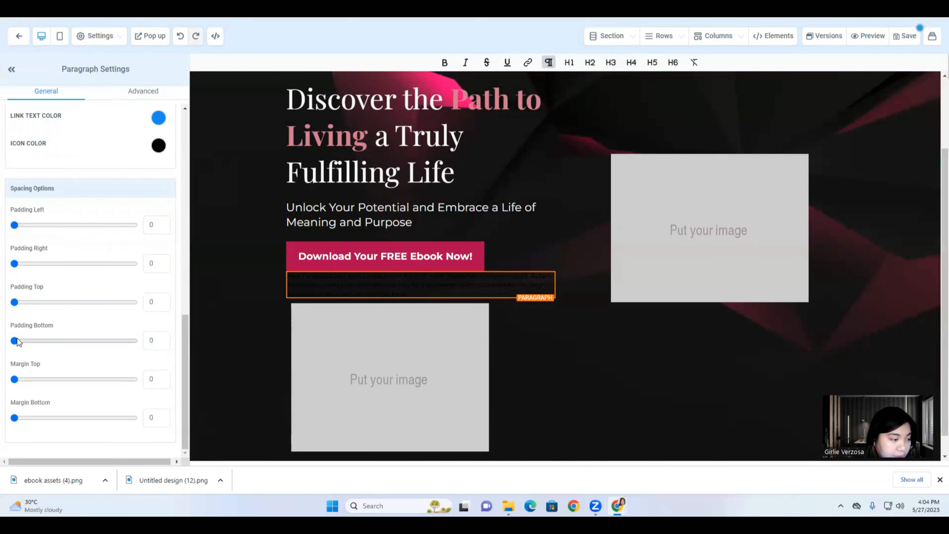
left_click_drag(16, 379, 104, 374)
scroll(393, 312, "up", 3)
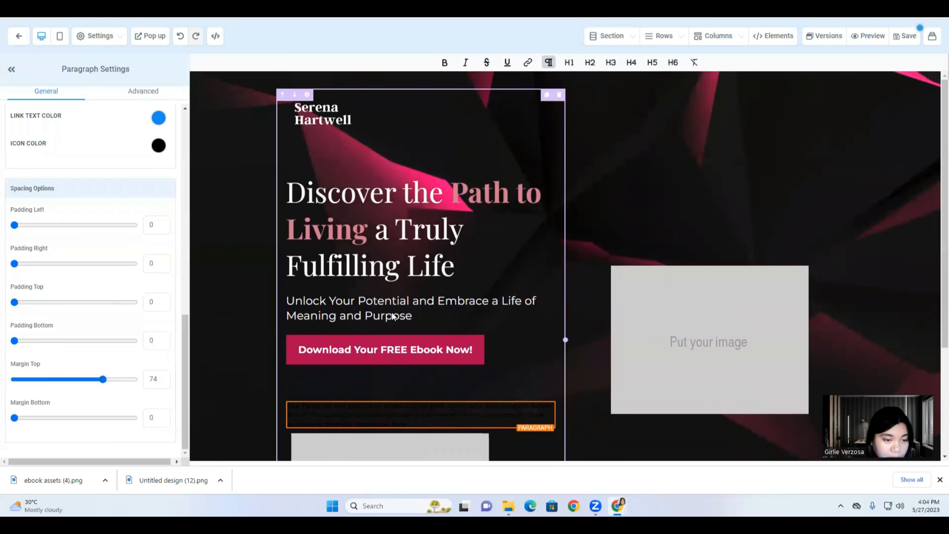
scroll(393, 316, "down", 5)
left_click(366, 316)
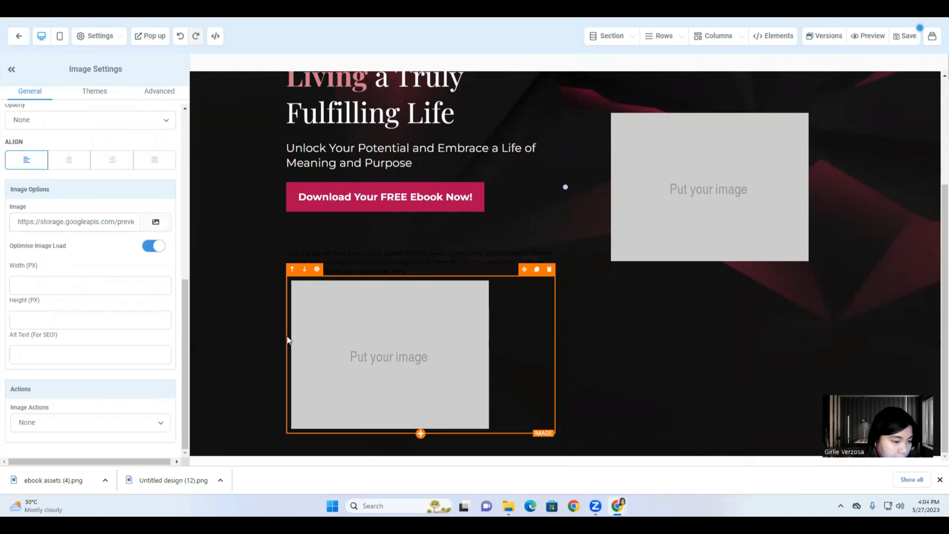
triple_click(338, 254)
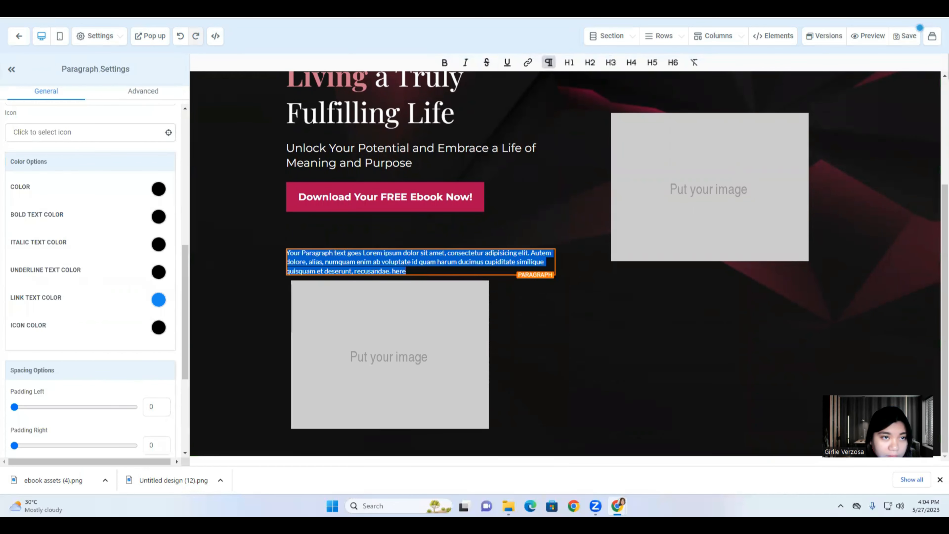
Copy the testimonial quote from the Canva design for pasting over the paragraph.
left_click(385, 8)
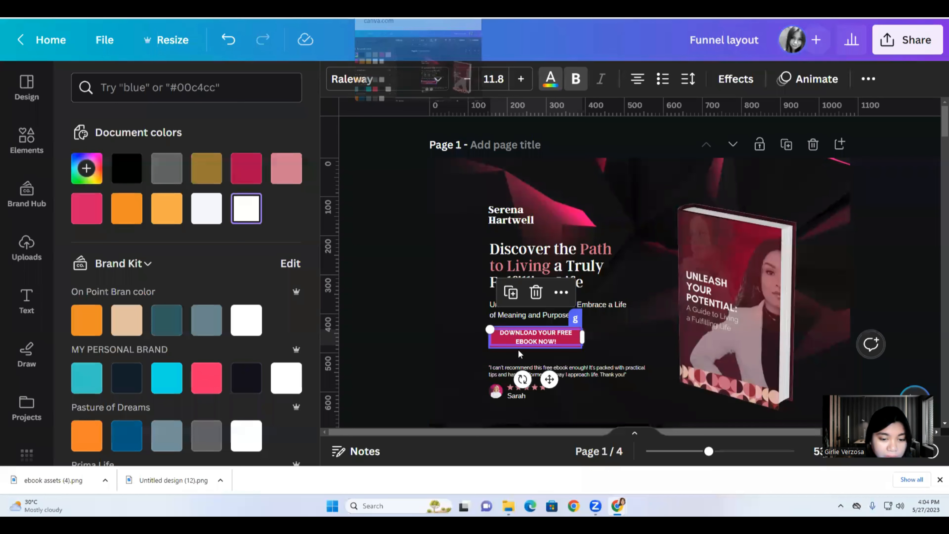
left_click(526, 370)
triple_click(527, 371)
right_click(523, 375)
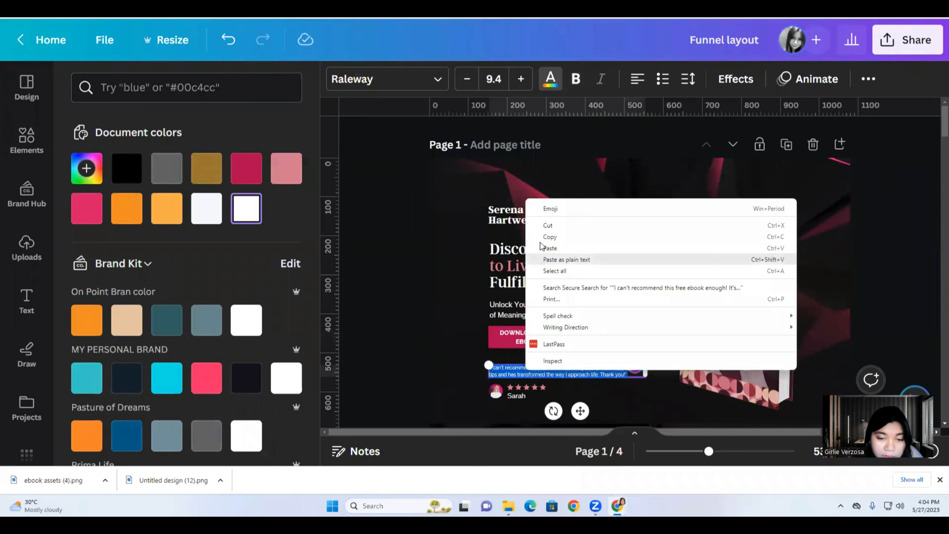
left_click(541, 234)
left_click(531, 8)
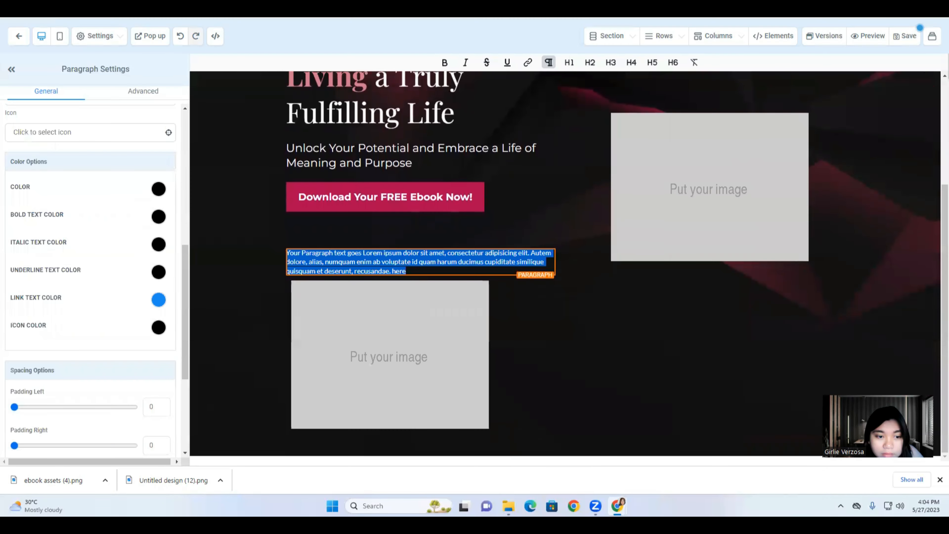
right_click(369, 263)
Paste the testimonial over the placeholder, colour it white, and fix its opening quote mark.
left_click(393, 312)
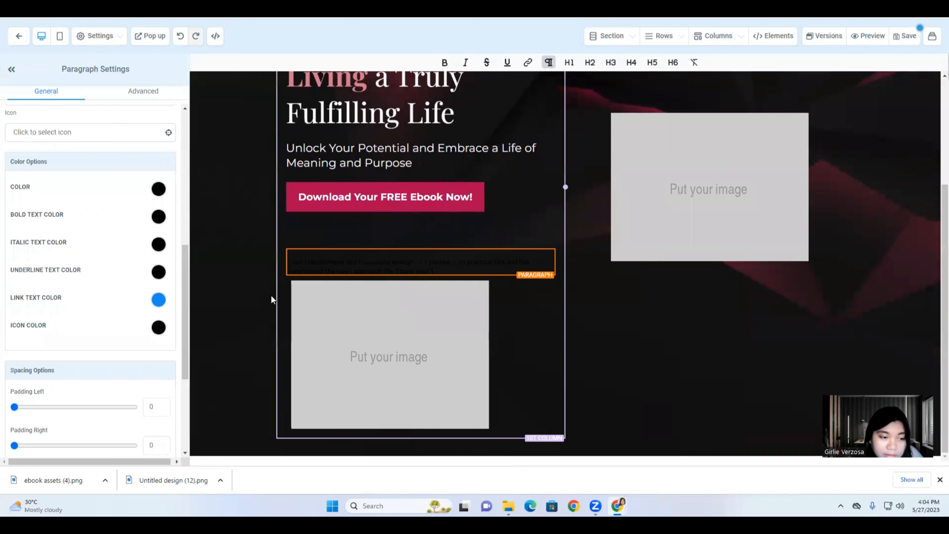
left_click(158, 191)
left_click(55, 212)
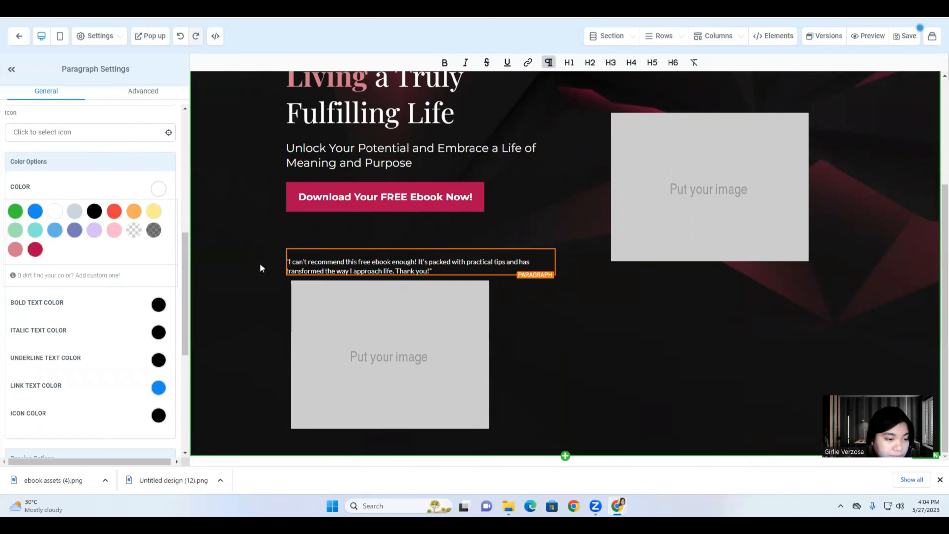
key("BackSpace")
key("BackSpace")
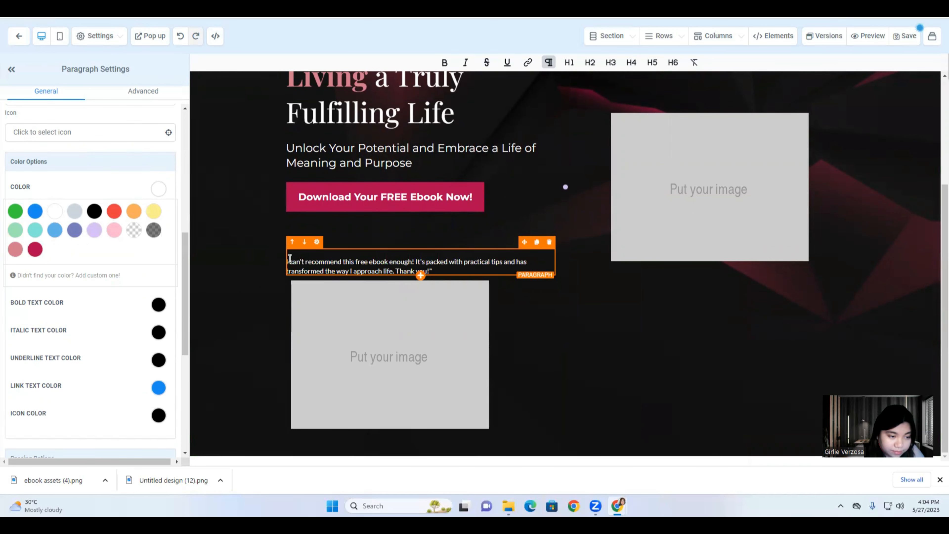
type("\"")
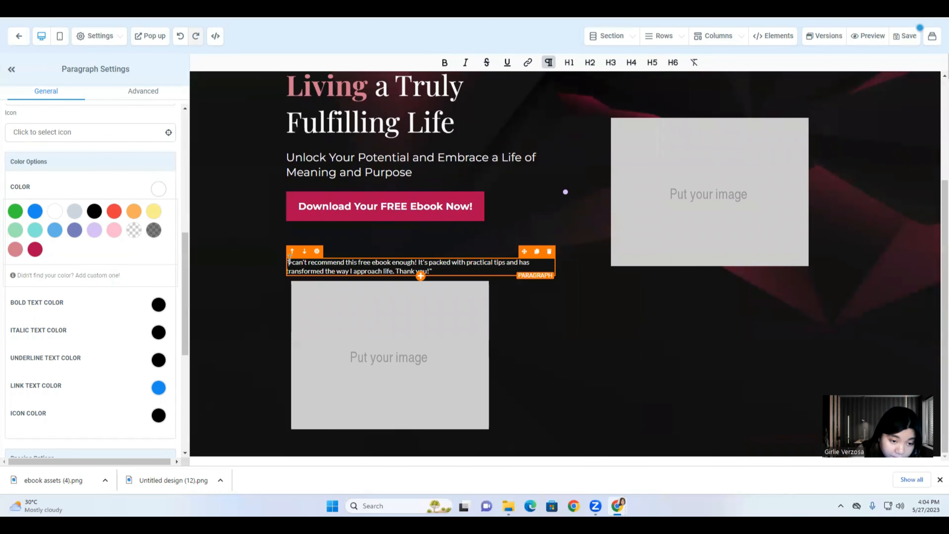
triple_click(308, 265)
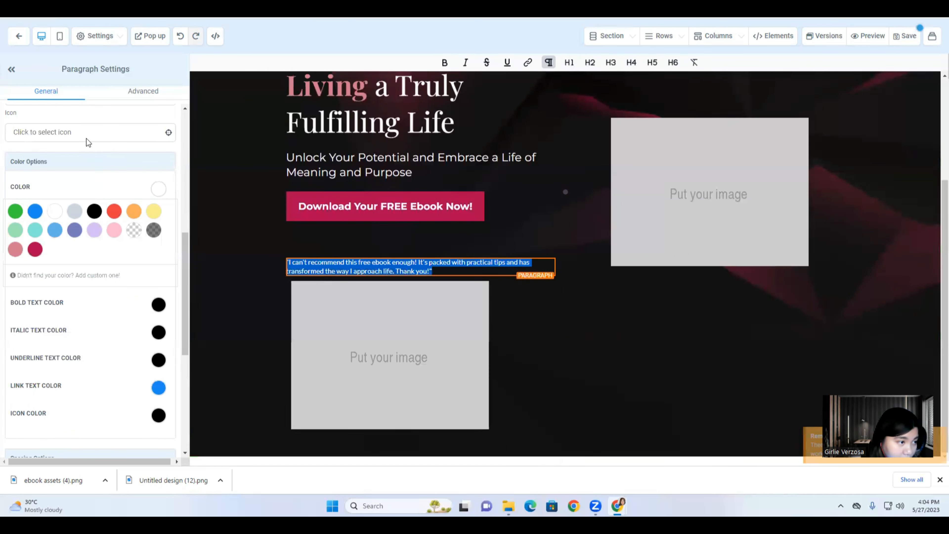
scroll(100, 222, "up", 5)
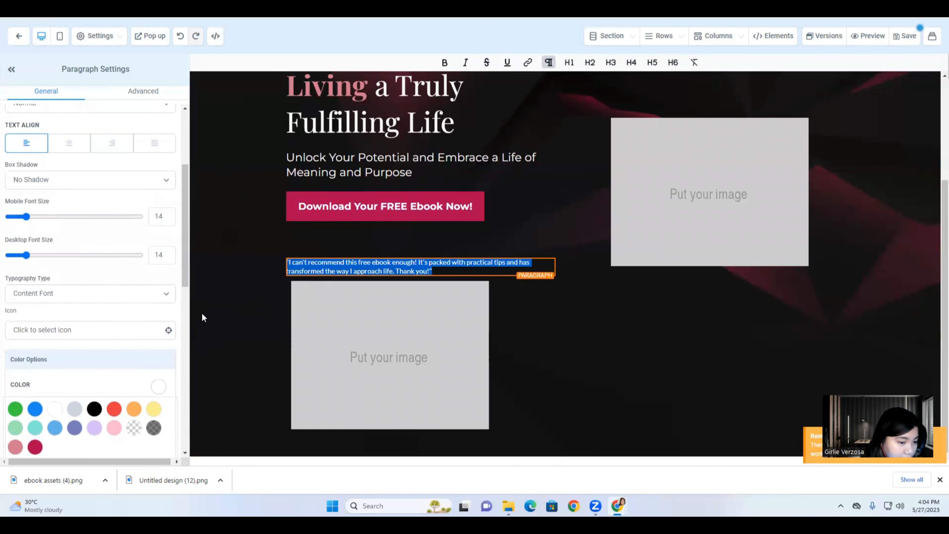
left_click(324, 320)
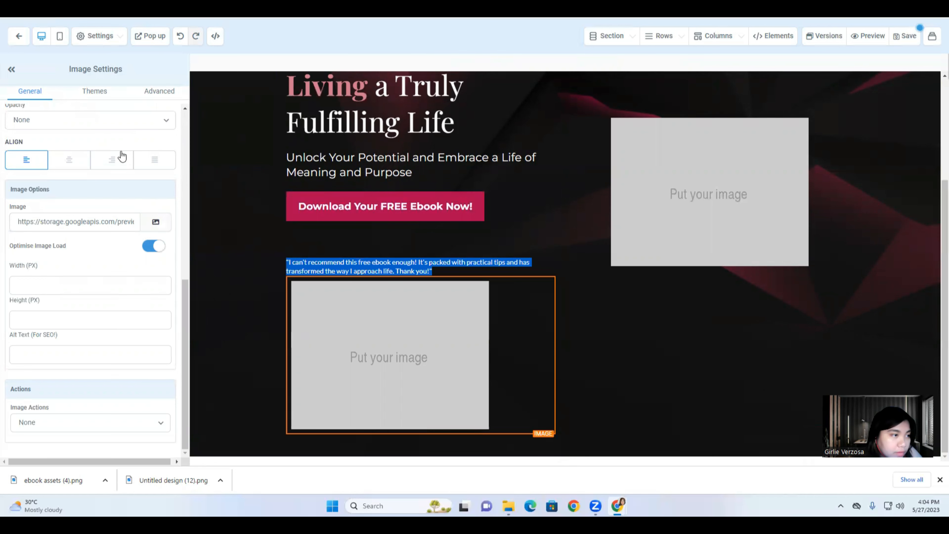
Load the social-proof image from the 01. ebook Funnel media folder into the placeholder.
left_click(156, 222)
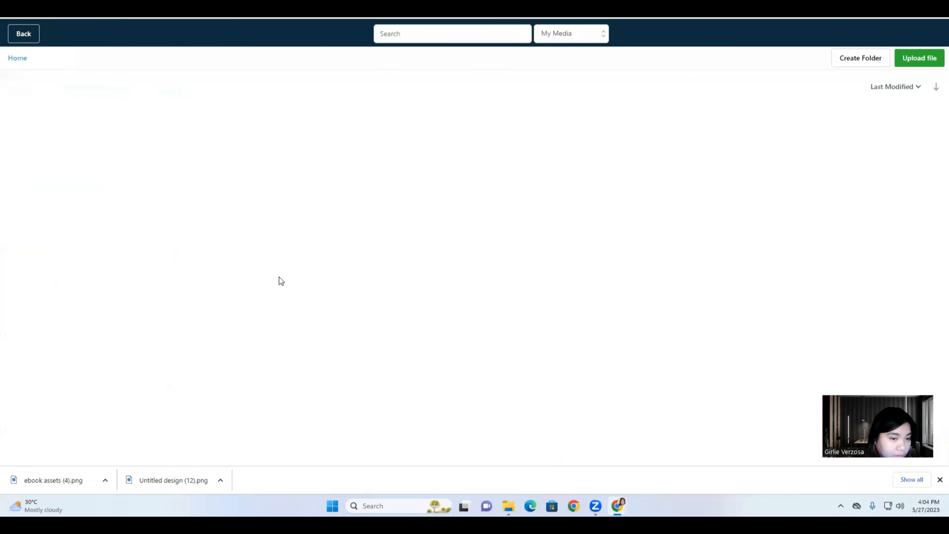
left_click(115, 129)
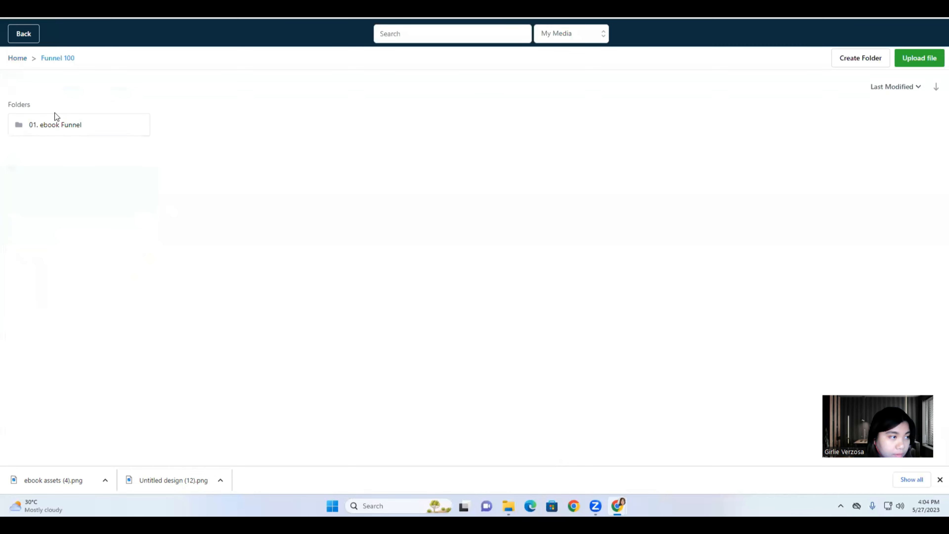
left_click(63, 126)
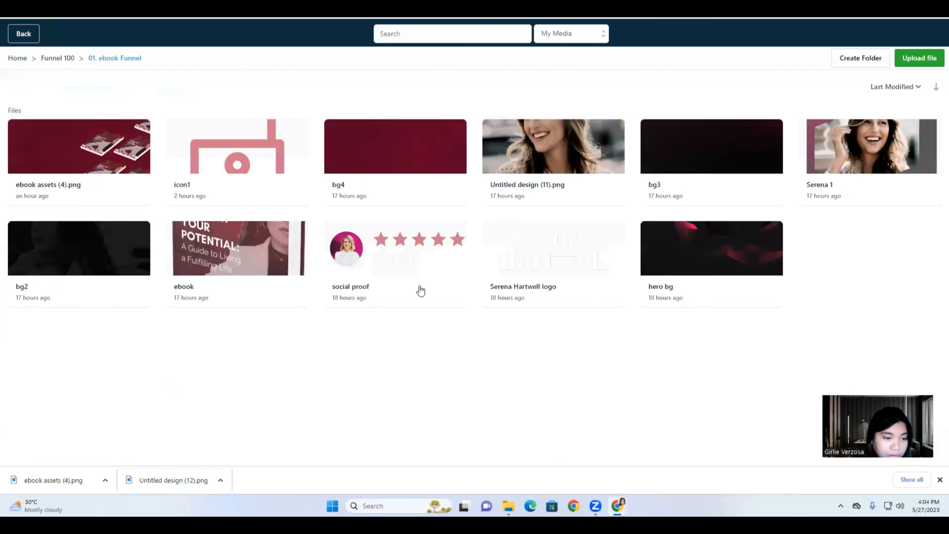
right_click(401, 295)
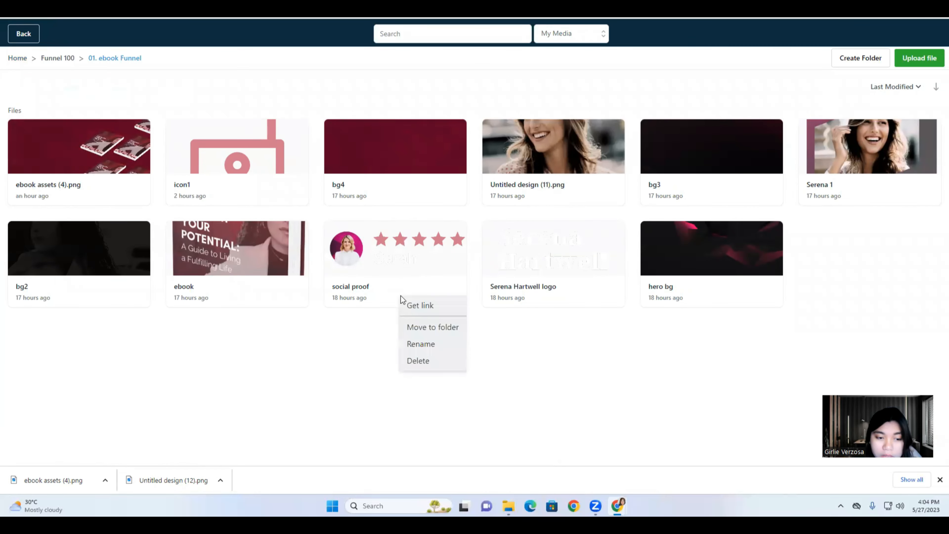
left_click(419, 304)
left_click(24, 34)
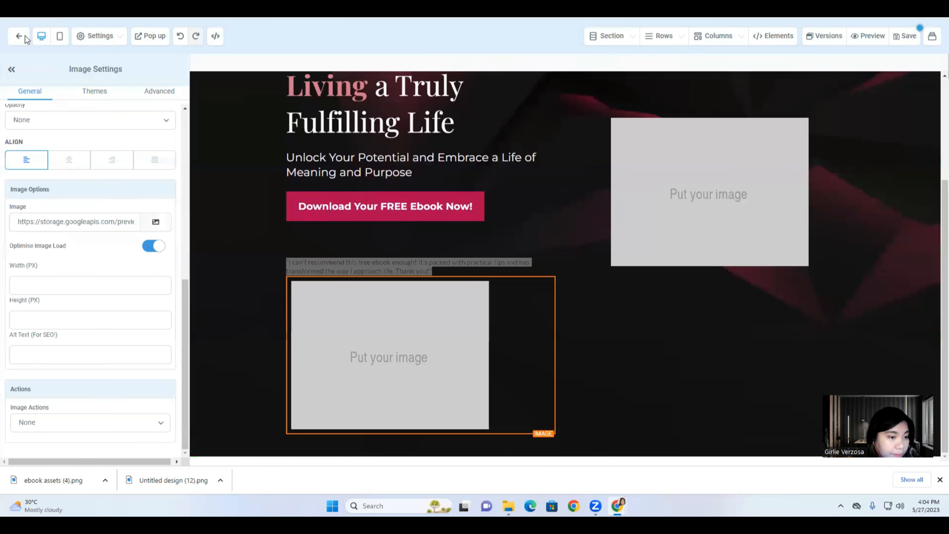
left_click(82, 222)
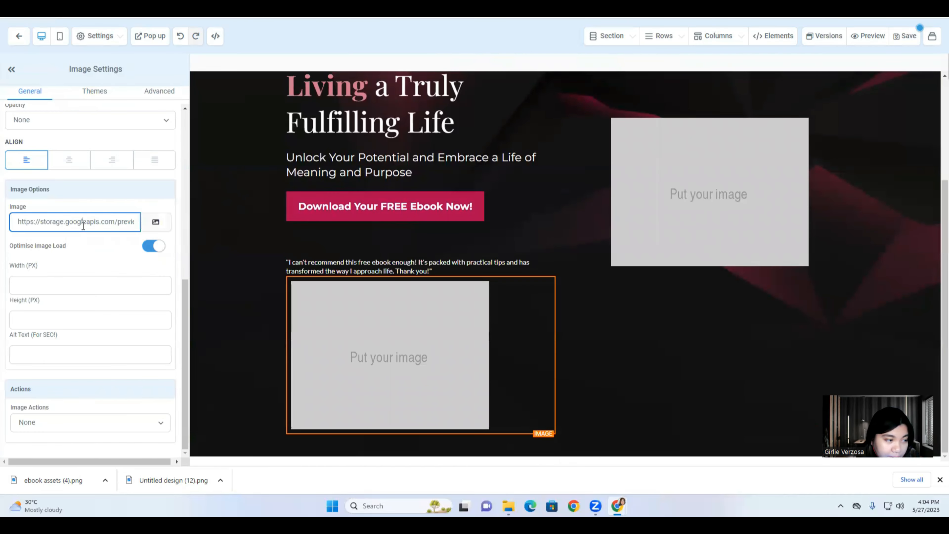
key("ctrl+a")
key("ctrl+v")
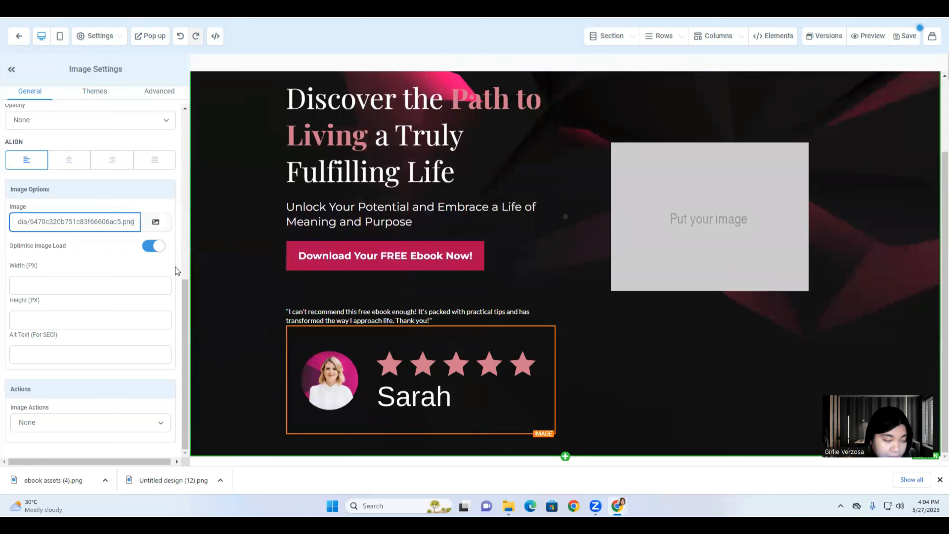
Set the social-proof image width to 150 px.
left_click(41, 284)
type("2")
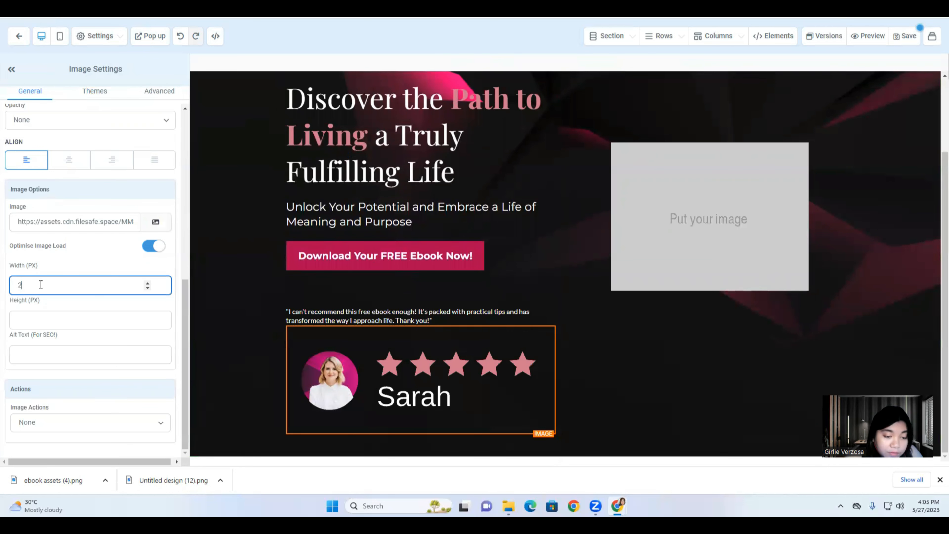
type("00")
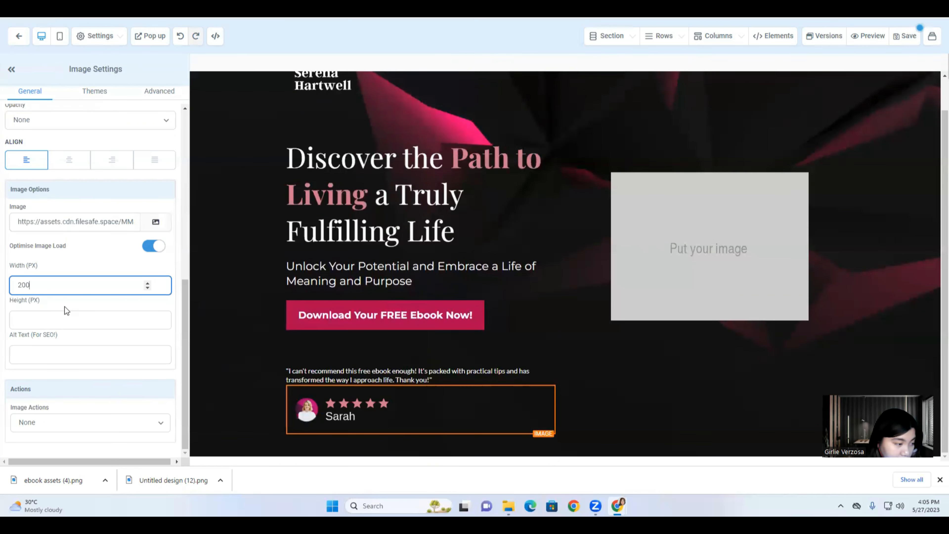
double_click(48, 281)
key("BackSpace")
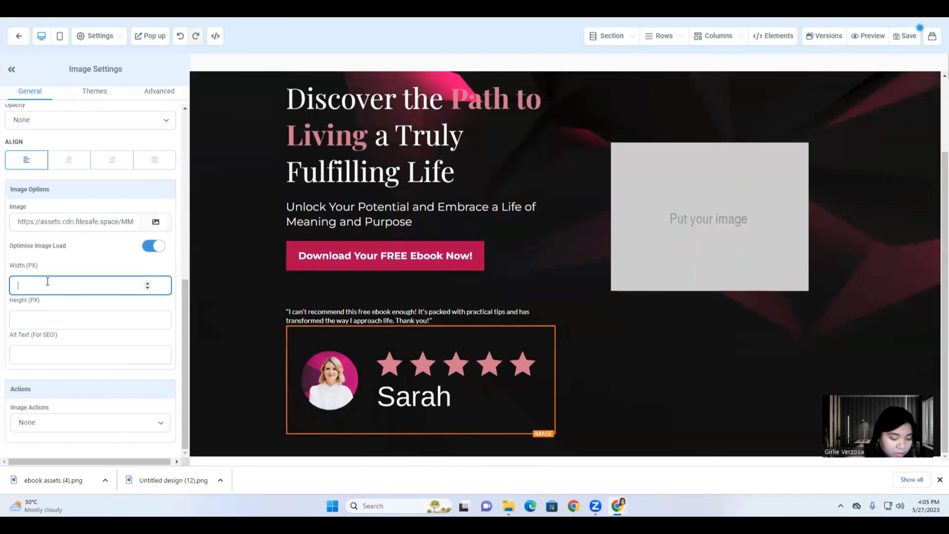
type("15")
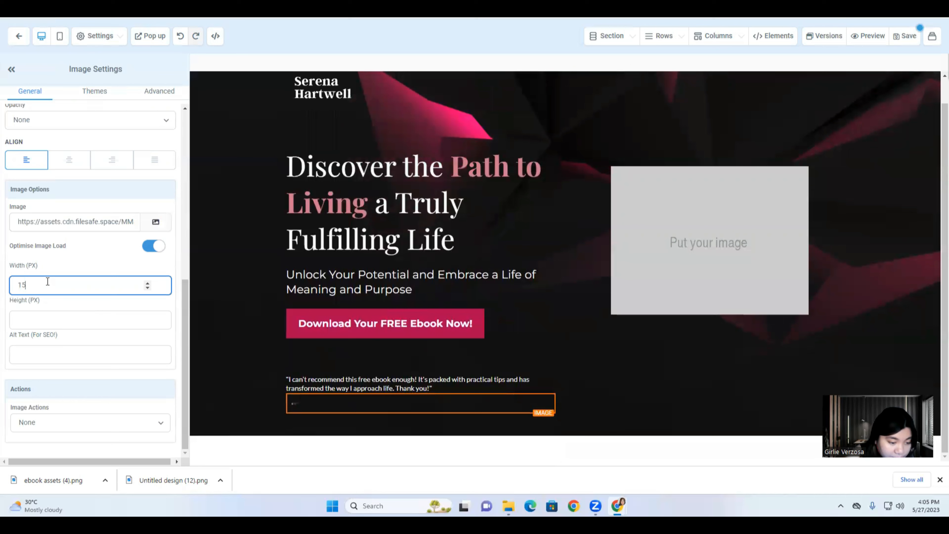
type("0")
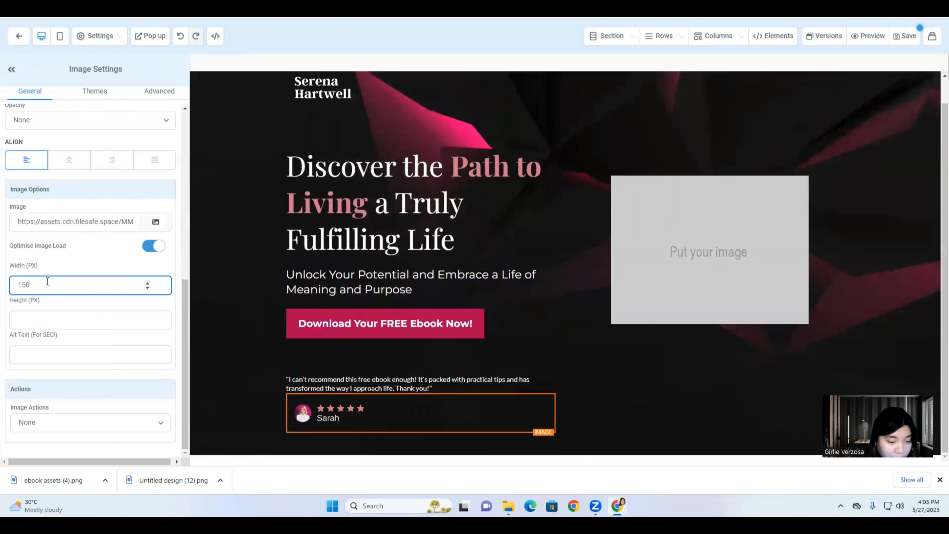
left_click(328, 383)
triple_click(328, 382)
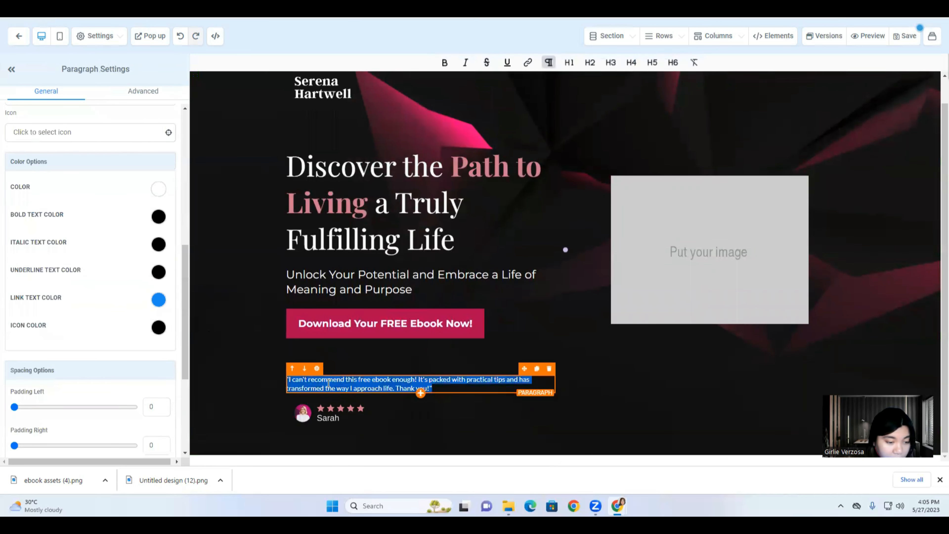
Switch the testimonial's typography to Custom Font with the Montserrat family.
scroll(60, 230, "up", 10)
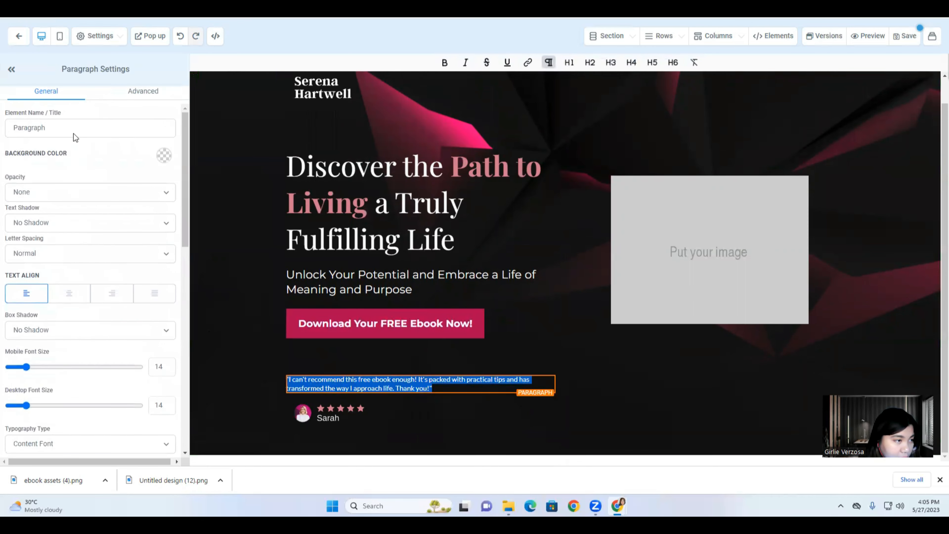
scroll(76, 262, "down", 3)
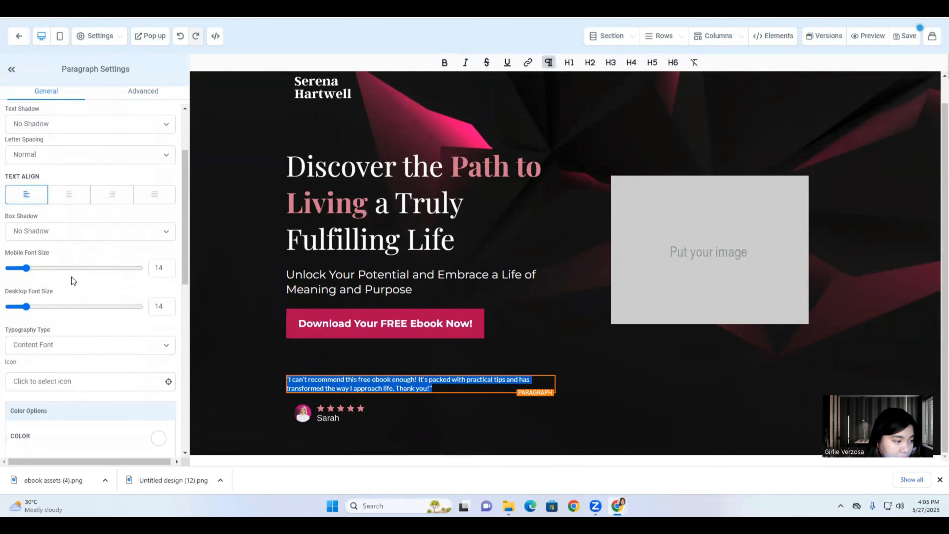
scroll(74, 281, "down", 2)
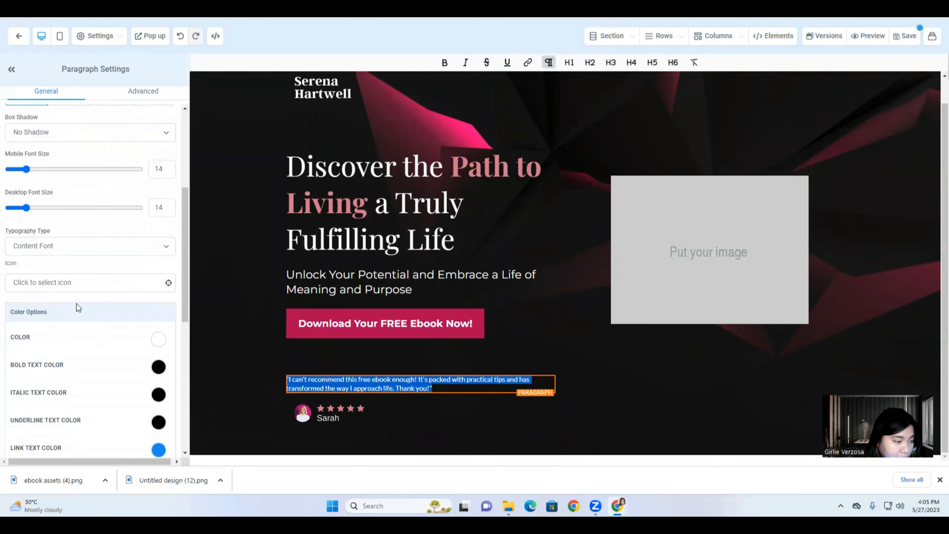
left_click(74, 249)
left_click(55, 274)
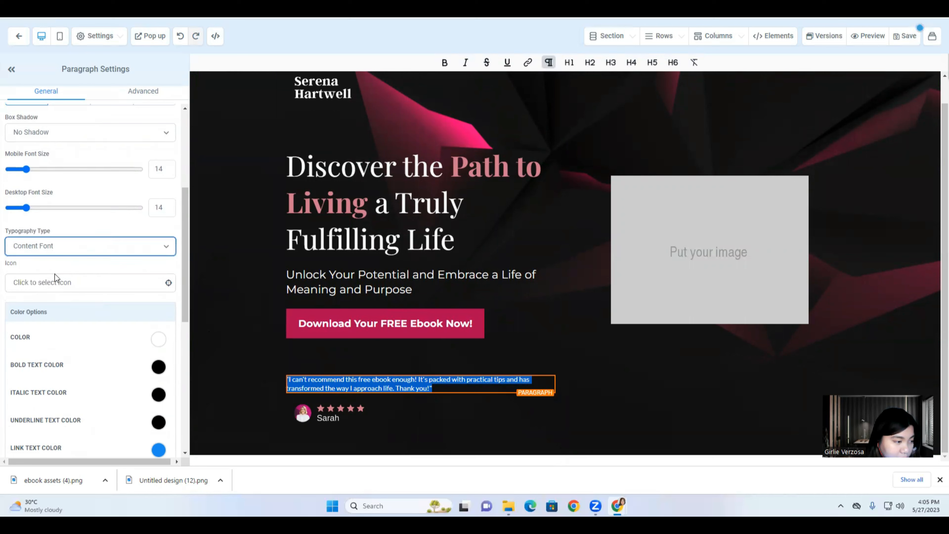
left_click(70, 285)
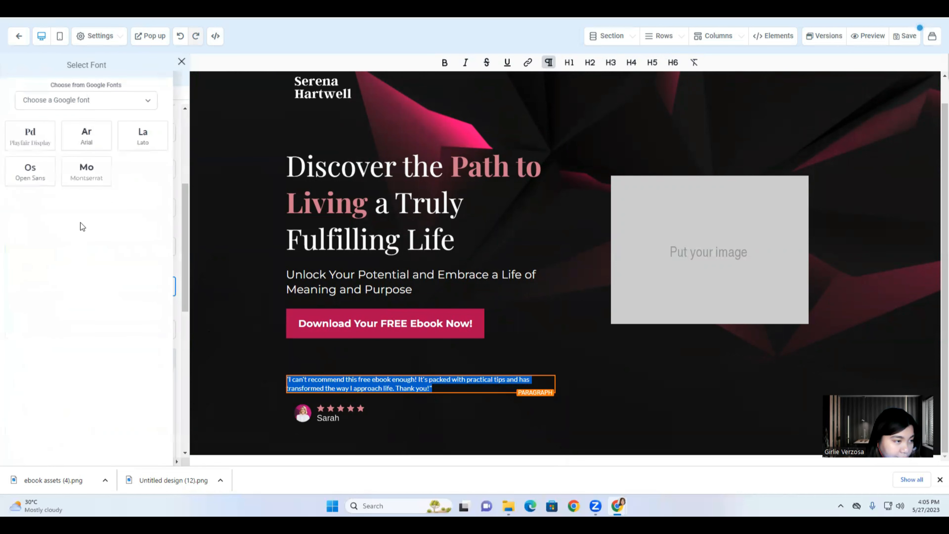
left_click(96, 186)
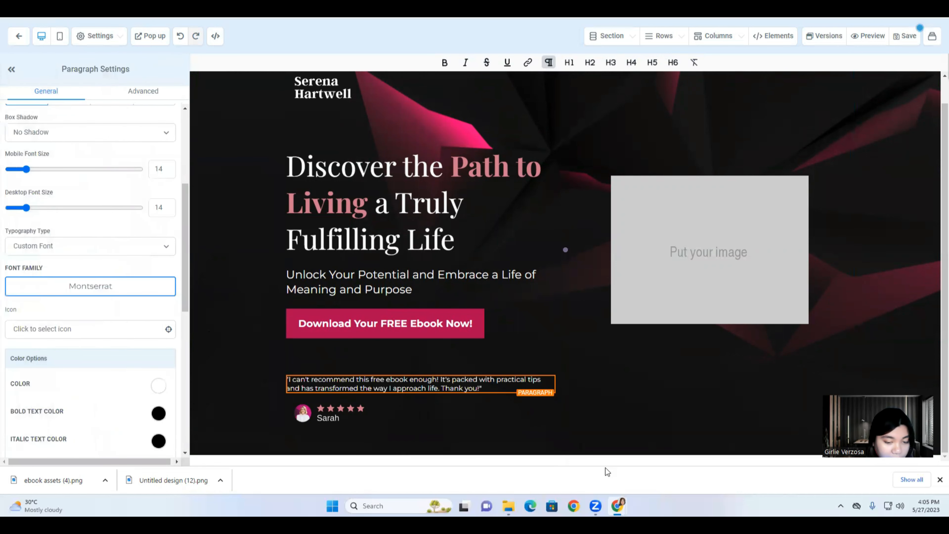
left_click(625, 350)
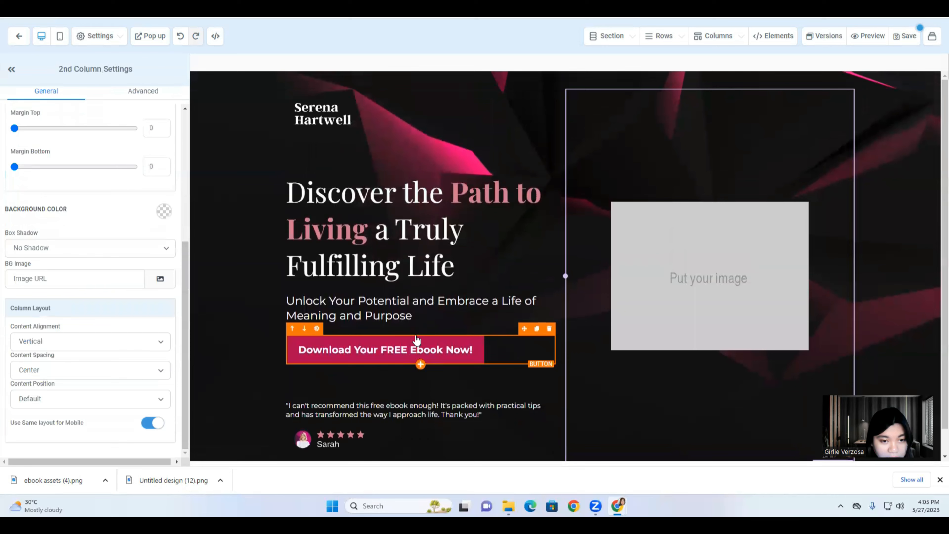
Swap the right-column placeholder for the ebook mockup using its media-library link.
scroll(710, 261, "down", 1)
left_click(719, 253)
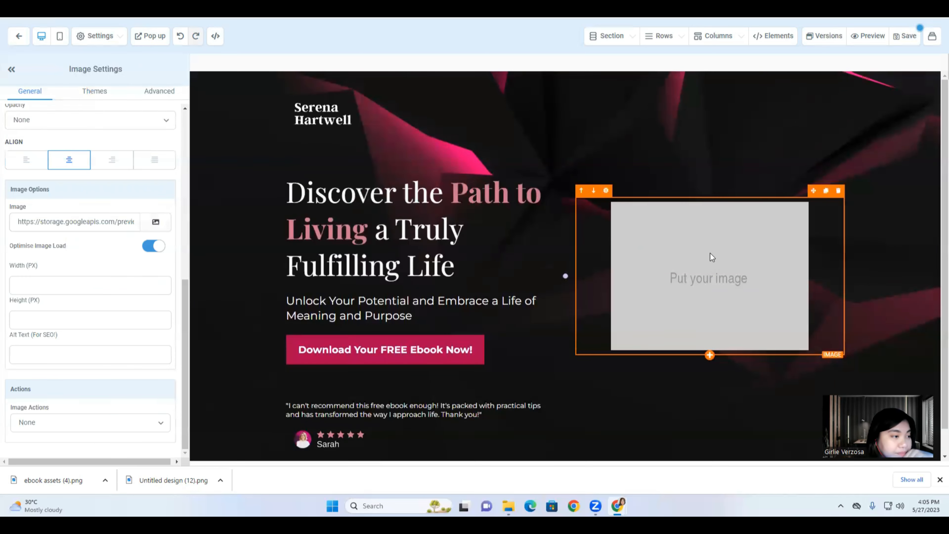
left_click(710, 253)
right_click(213, 274)
left_click(229, 284)
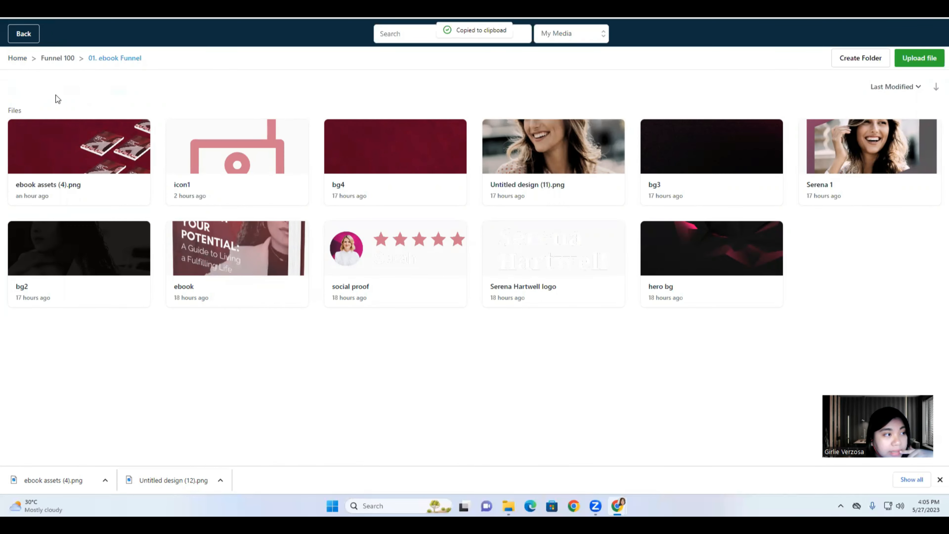
left_click(25, 38)
left_click(79, 222)
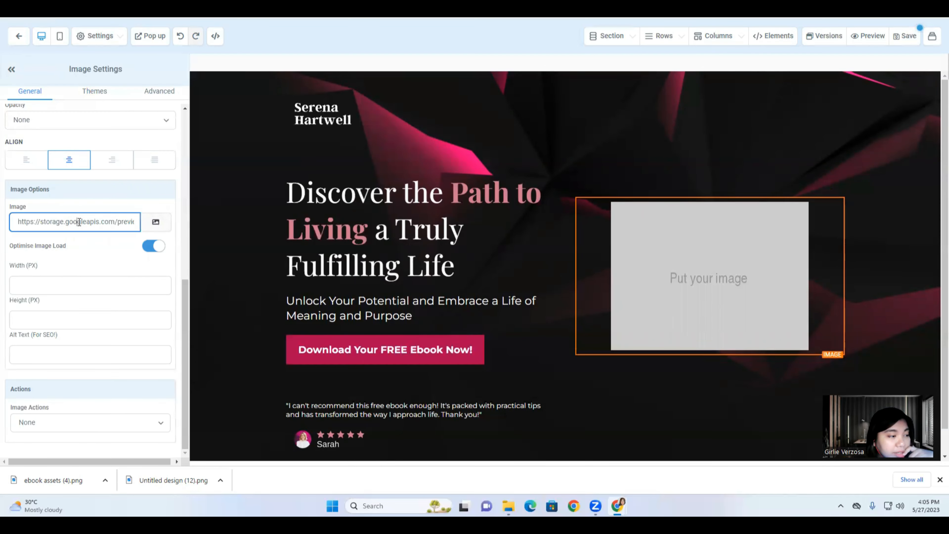
key("ctrl+a")
right_click(78, 221)
left_click(95, 271)
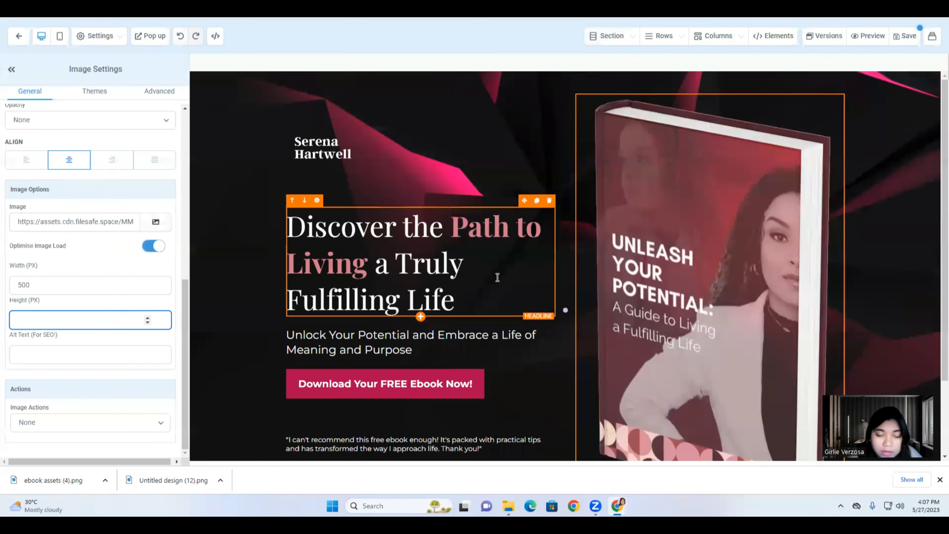
Set the ebook mockup image width to 315 px.
left_click(42, 284)
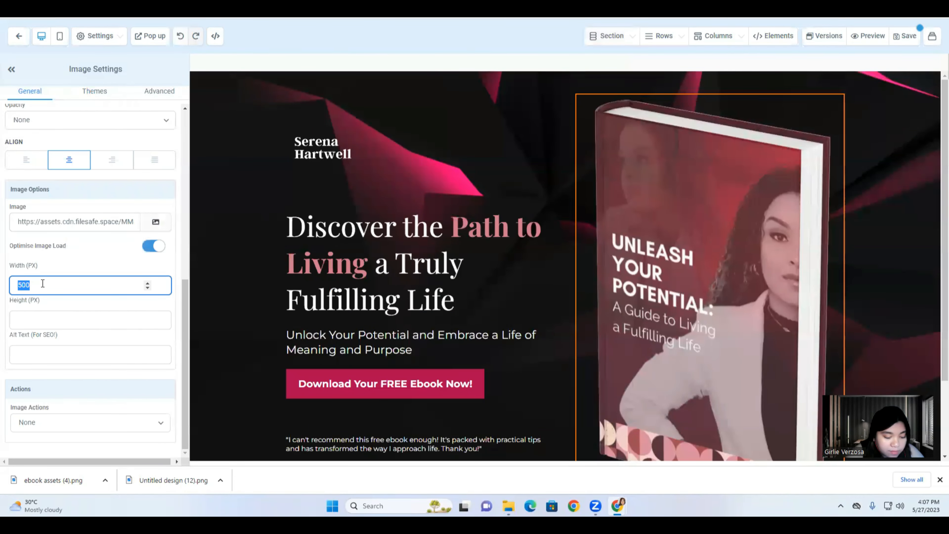
type("00")
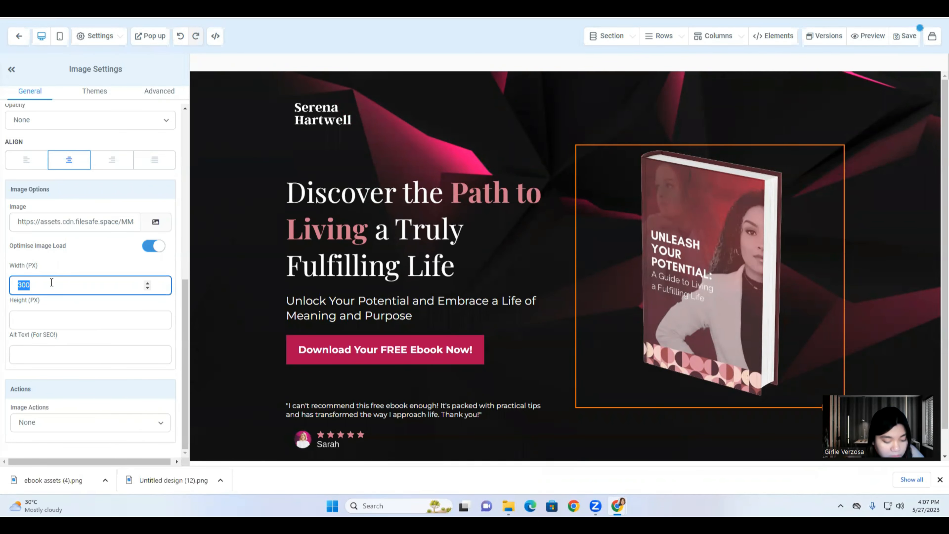
type("315")
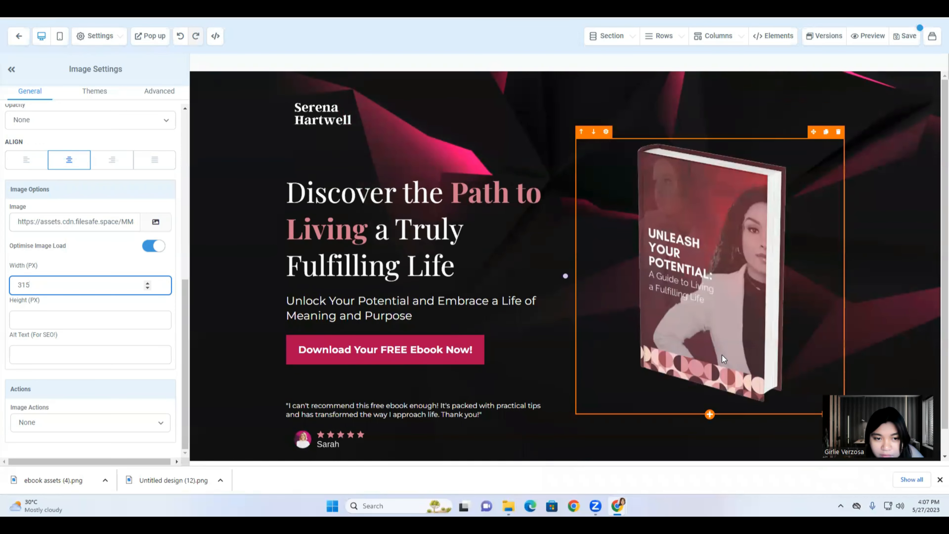
scroll(724, 359, "down", 1)
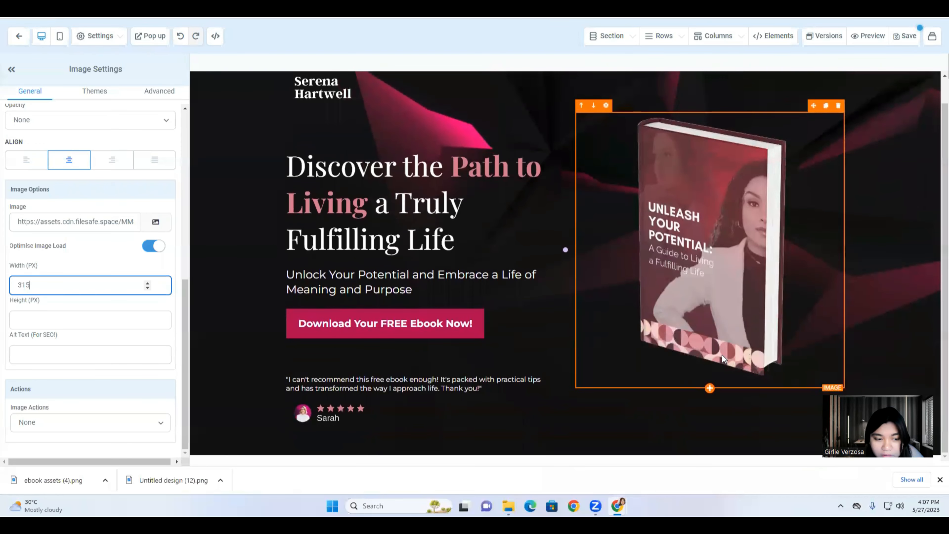
Reduce the testimonial paragraph's top margin from 74 to 48.
left_click(291, 368)
left_click(288, 379)
left_click(303, 353)
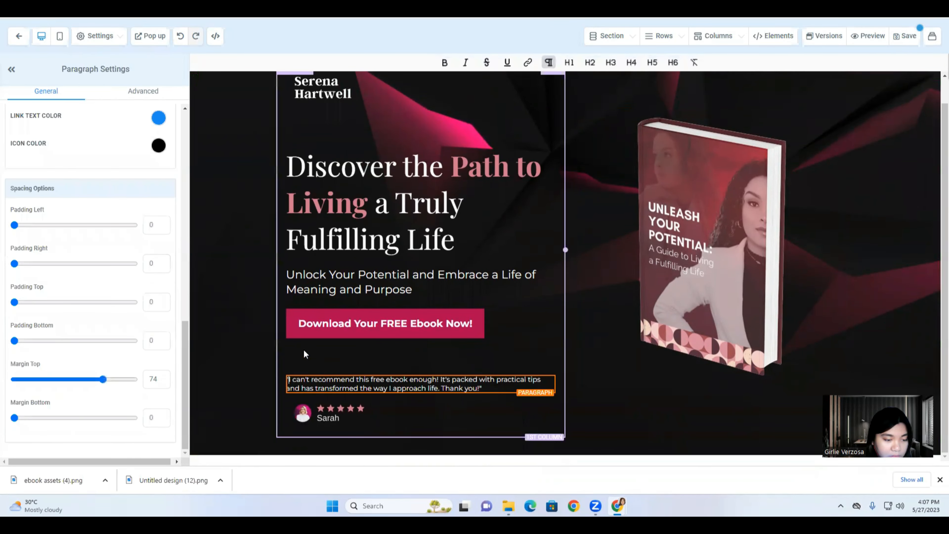
left_click(350, 377)
left_click_drag(91, 382, 72, 379)
scroll(687, 306, "up", 1)
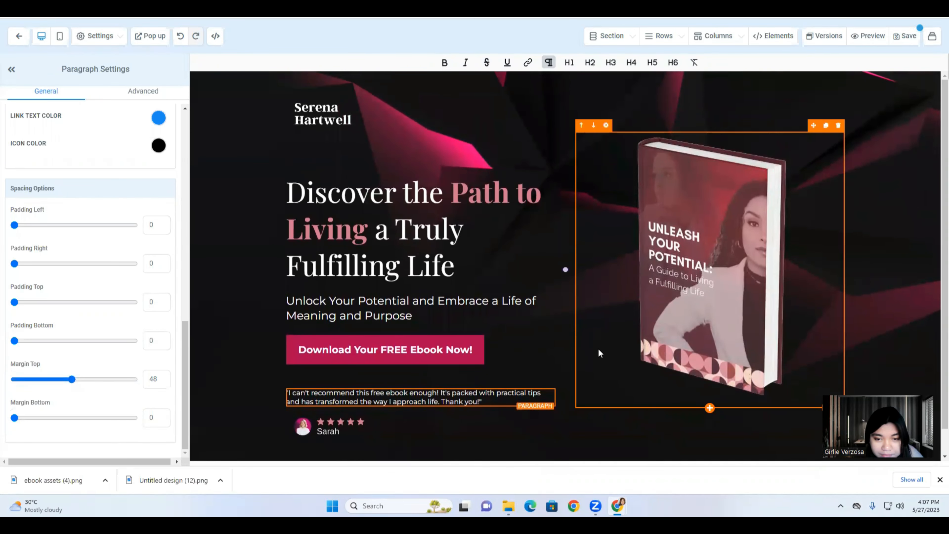
scroll(598, 352, "down", 1)
scroll(360, 319, "up", 1)
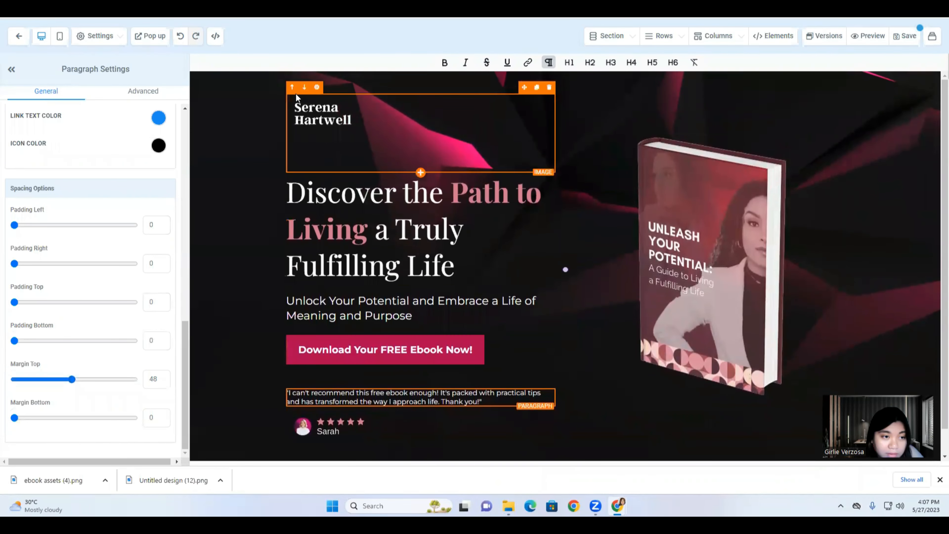
Compare the hero with the next section of the Canva layout reference.
left_click(314, 134)
scroll(733, 284, "down", 1)
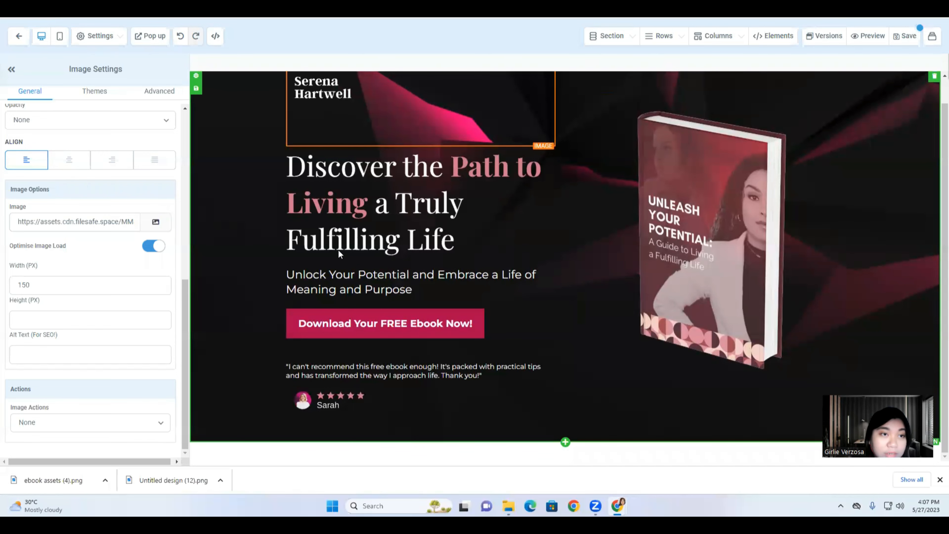
left_click(370, 18)
scroll(505, 342, "down", 5)
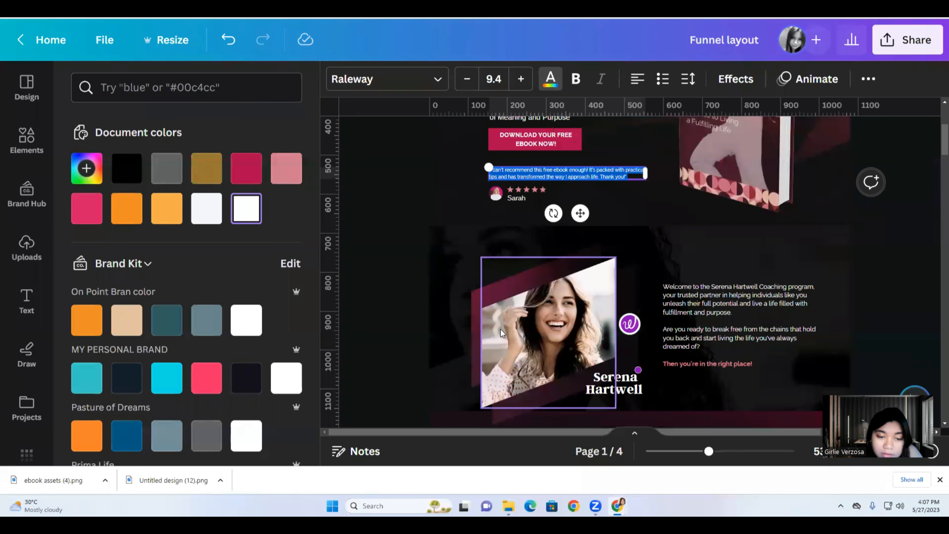
left_click(441, 266)
left_click(41, 18)
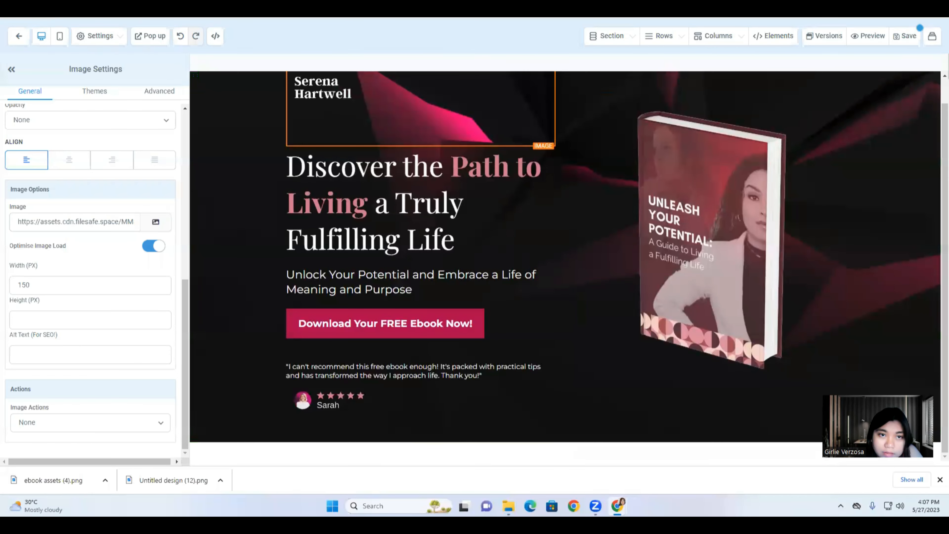
Drop a Full Width section from the Layouts panel beneath the hero section.
left_click(564, 443)
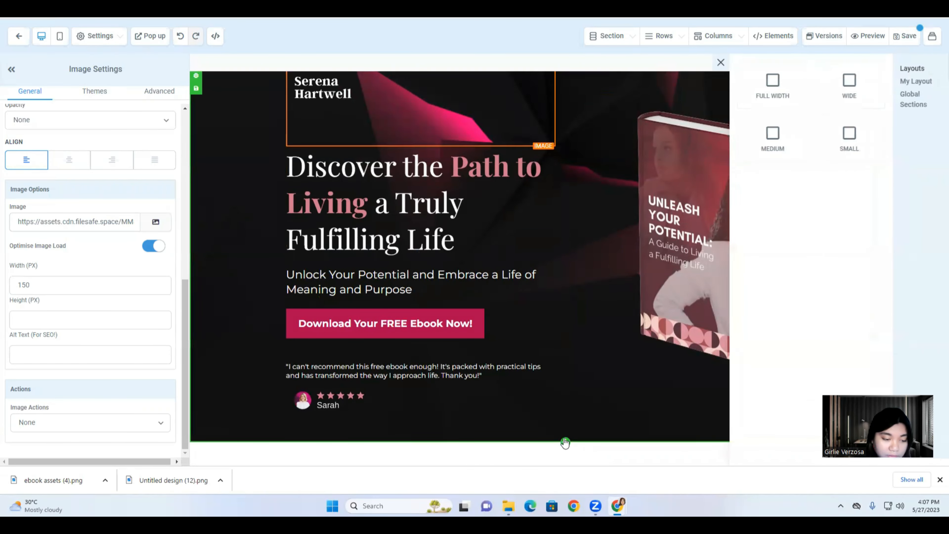
left_click_drag(770, 84, 471, 445)
scroll(471, 446, "down", 2)
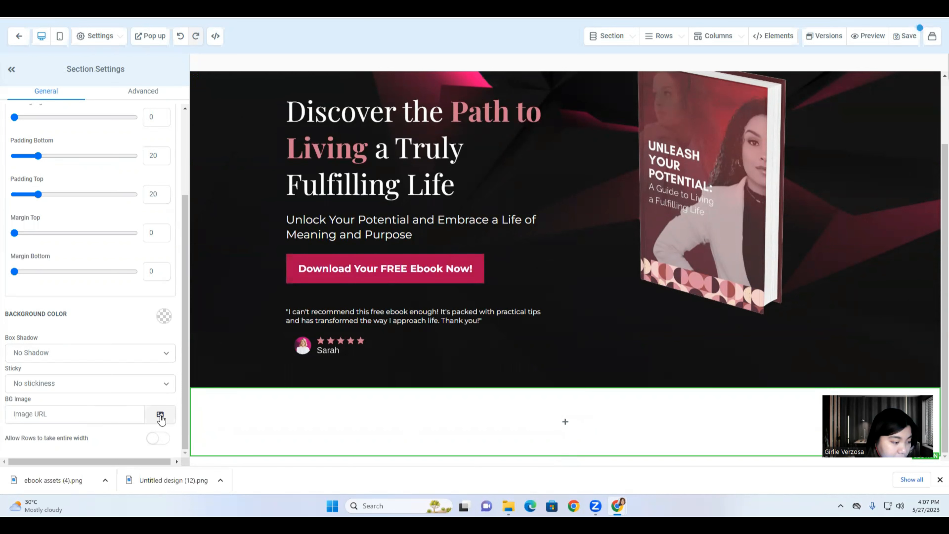
Copy the bg2 image link from the Funnel 100 > 01. ebook Funnel media folder.
left_click(161, 415)
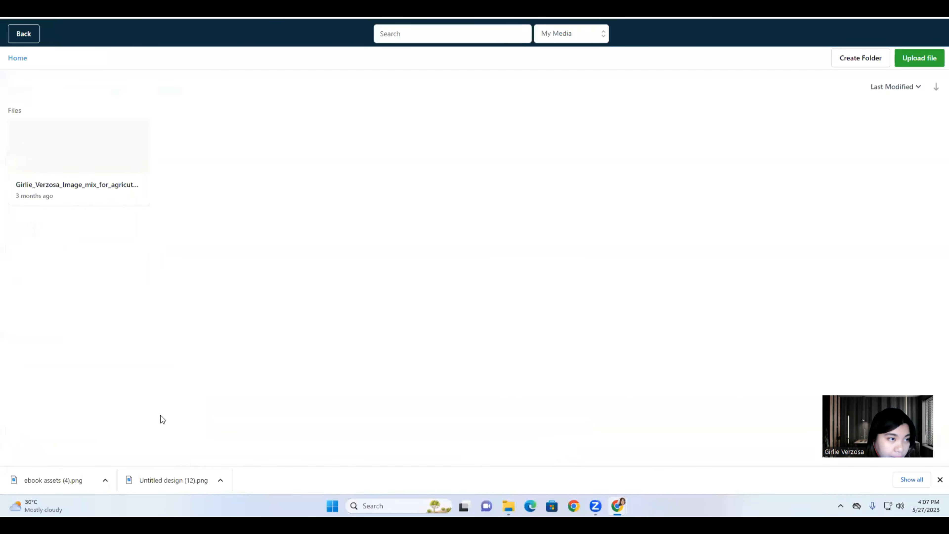
left_click(53, 123)
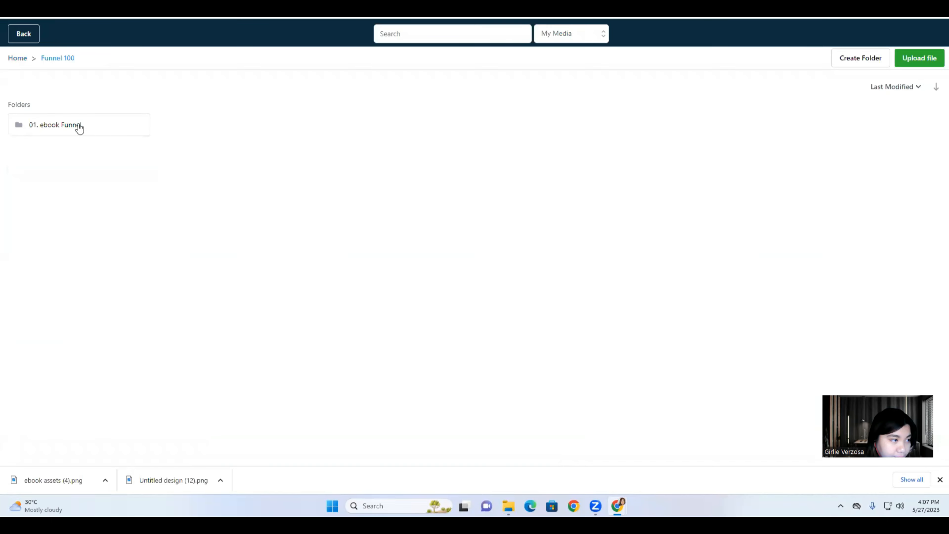
left_click(76, 127)
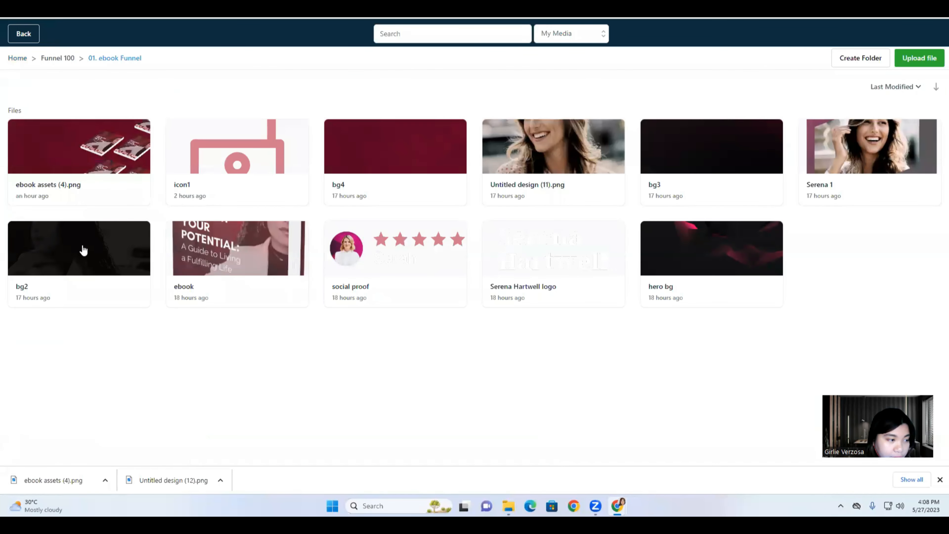
right_click(79, 245)
left_click(102, 254)
left_click(21, 39)
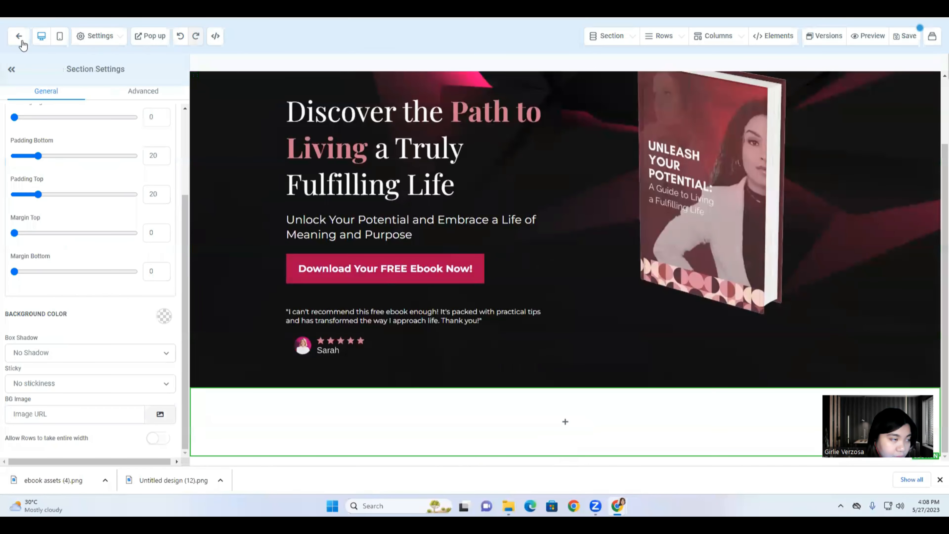
Paste the bg2 link as the section's BG Image and set it to Full Center.
left_click(111, 414)
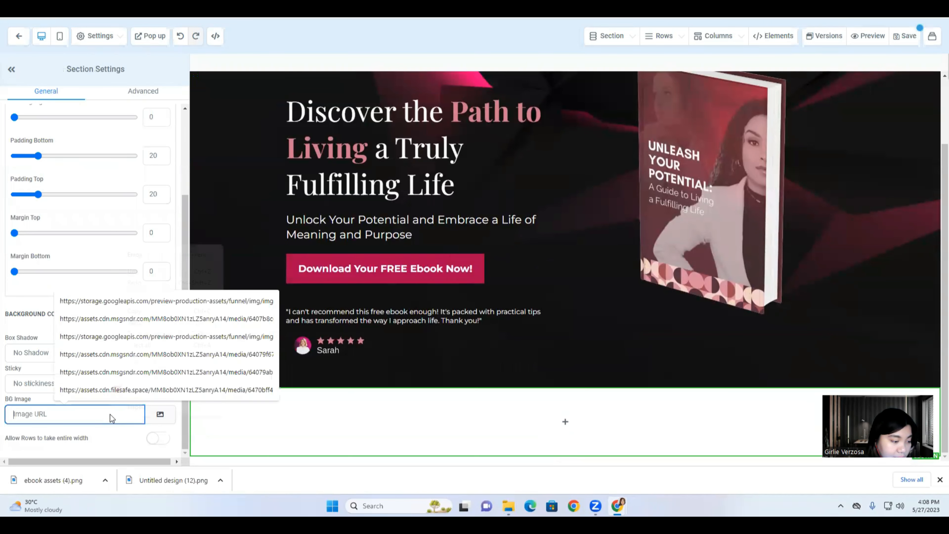
right_click(110, 414)
left_click(127, 321)
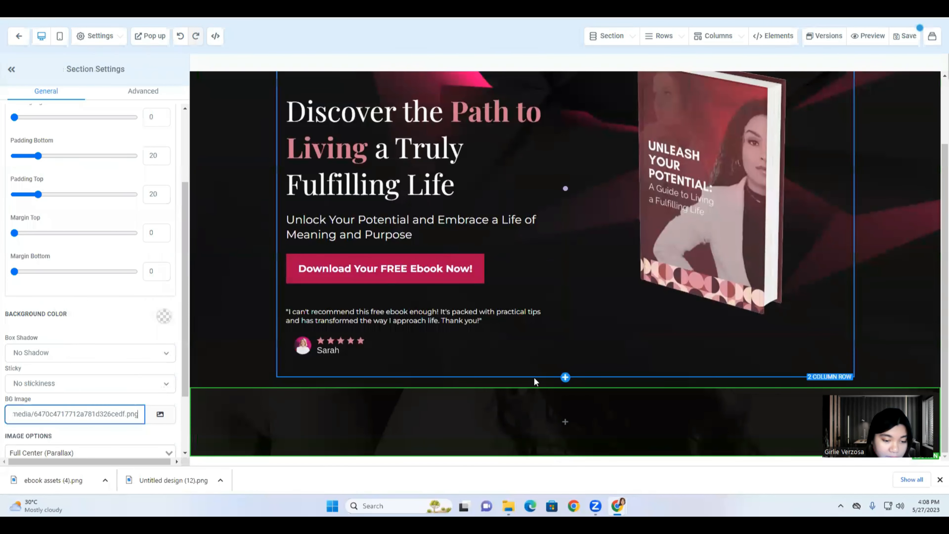
scroll(103, 412, "down", 1)
scroll(103, 411, "down", 2)
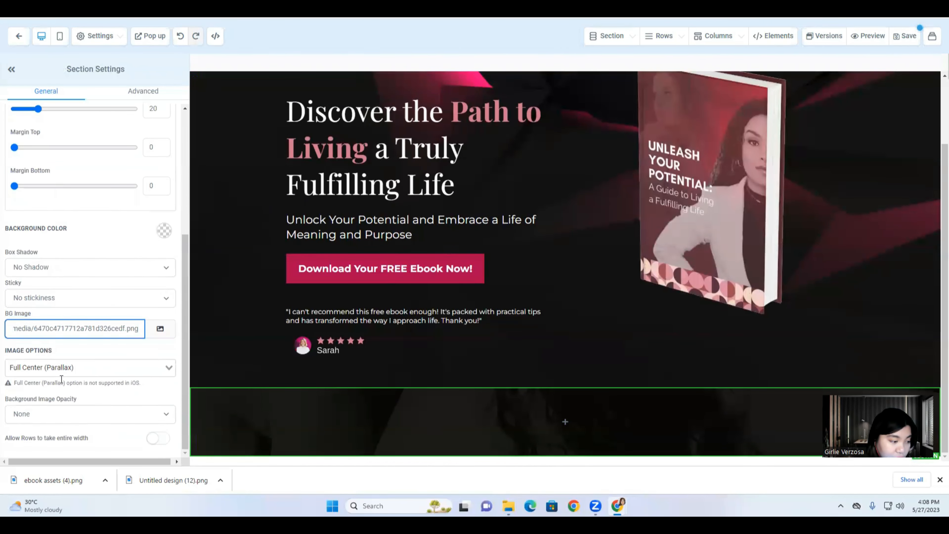
left_click(146, 371)
left_click(86, 396)
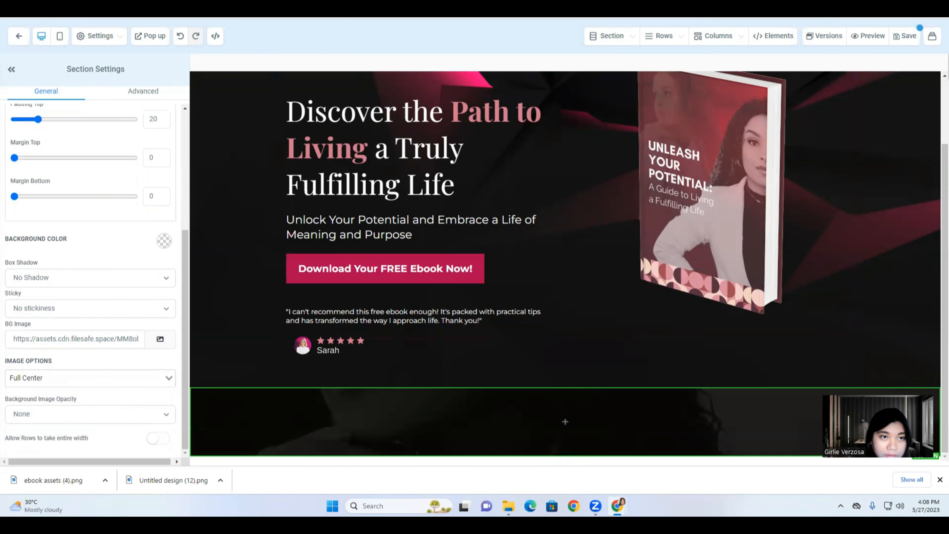
key("ctrl+Tab")
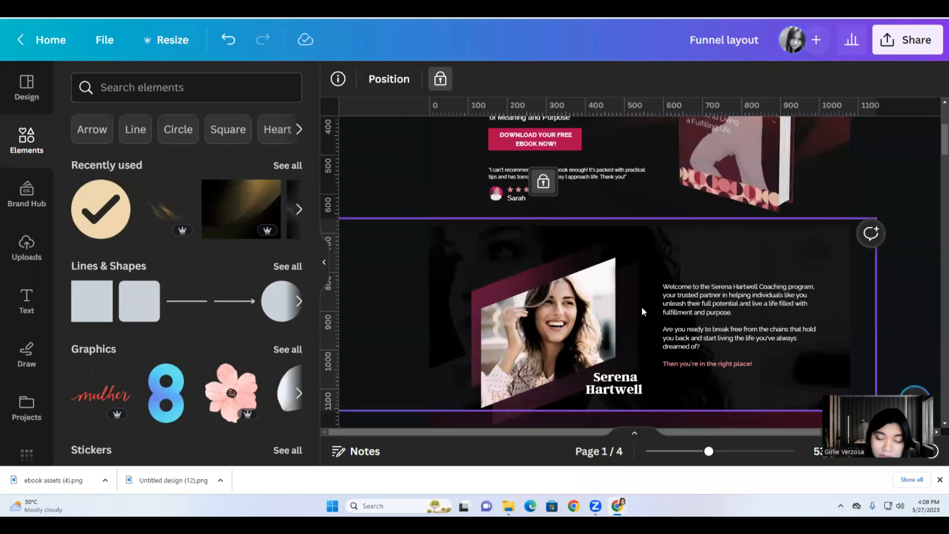
Review the Canva Funnel layout: Serena's photo and the 'In this powerful guide' section.
scroll(642, 314, "up", 2)
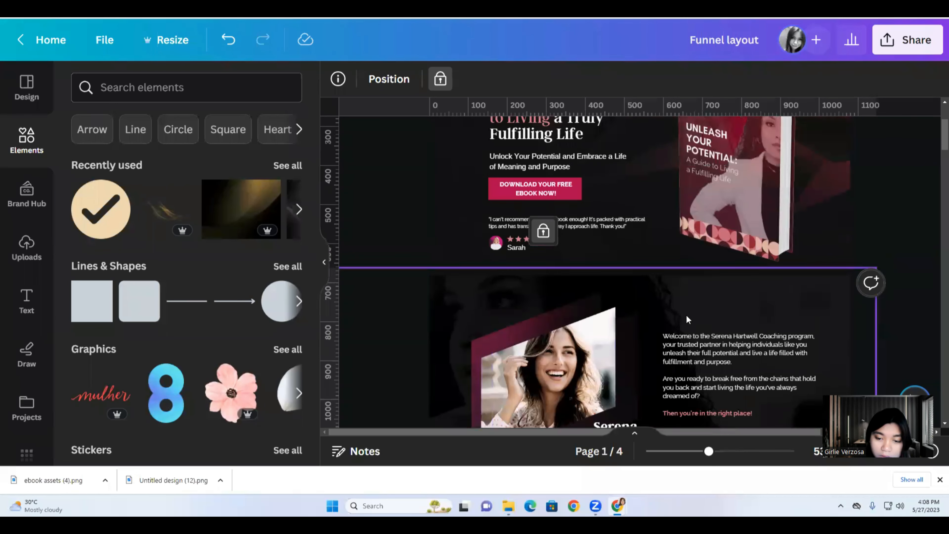
scroll(648, 314, "down", 1)
scroll(648, 315, "down", 3)
left_click(637, 261)
left_click(568, 271)
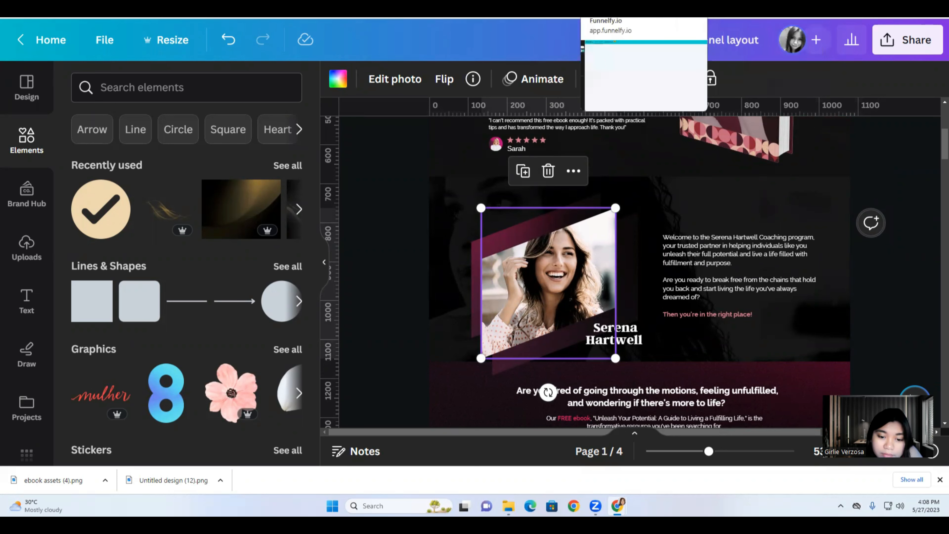
scroll(469, 347, "down", 8)
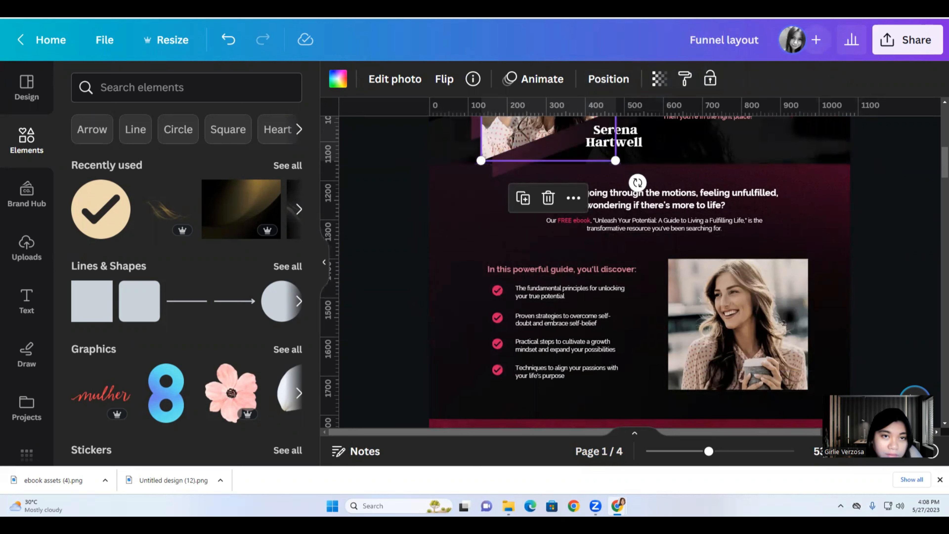
key("ctrl+Tab")
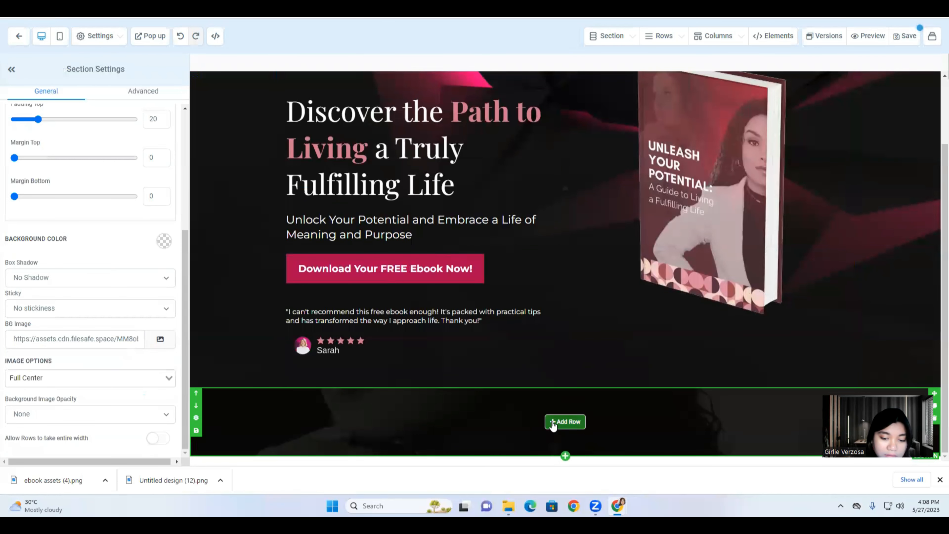
Add another Full Width section at the bottom of the page.
left_click(566, 457)
left_click_drag(770, 88, 515, 464)
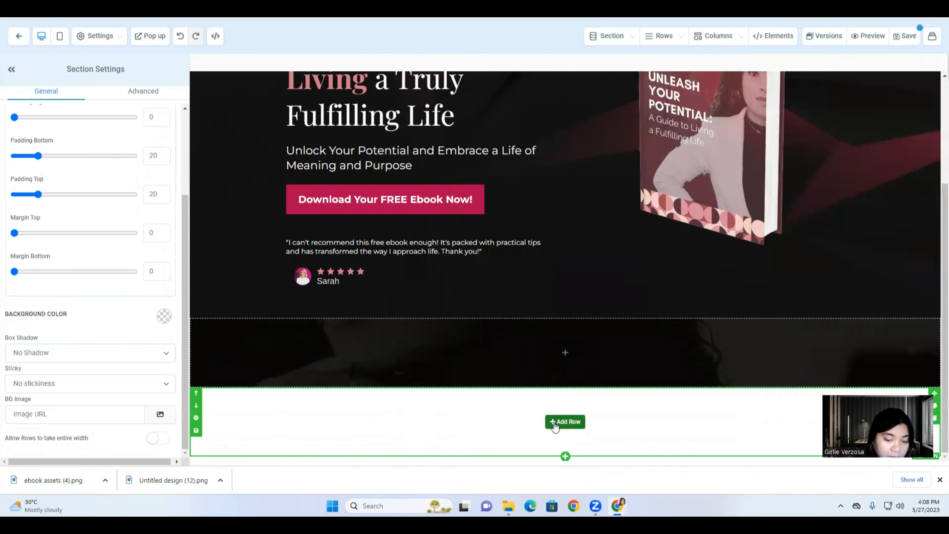
left_click(565, 421)
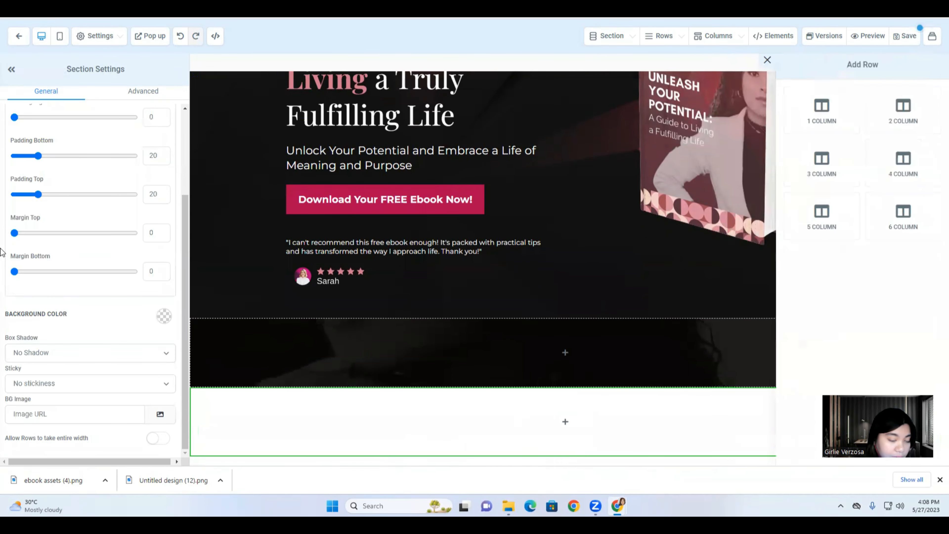
Copy the bg3 image link from the 01. ebook Funnel media folder.
left_click(159, 413)
left_click(38, 127)
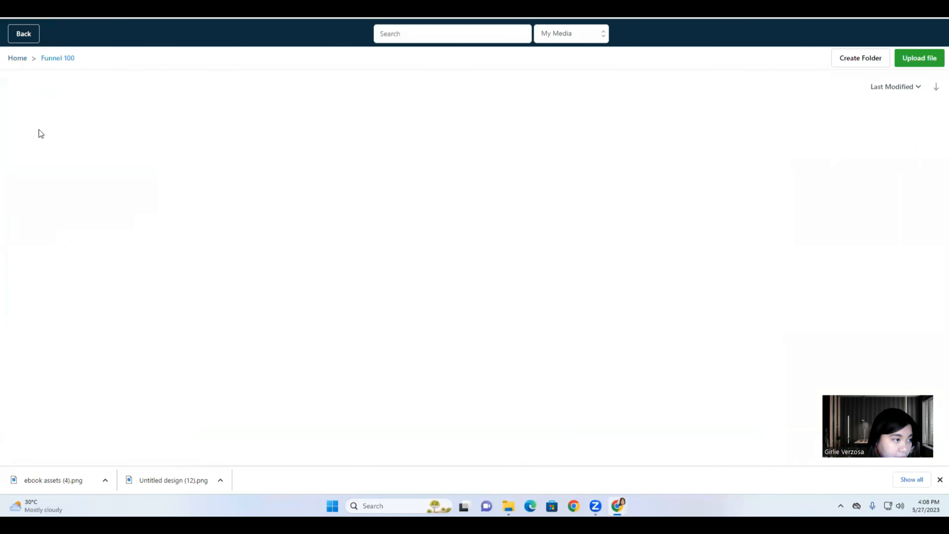
left_click(39, 129)
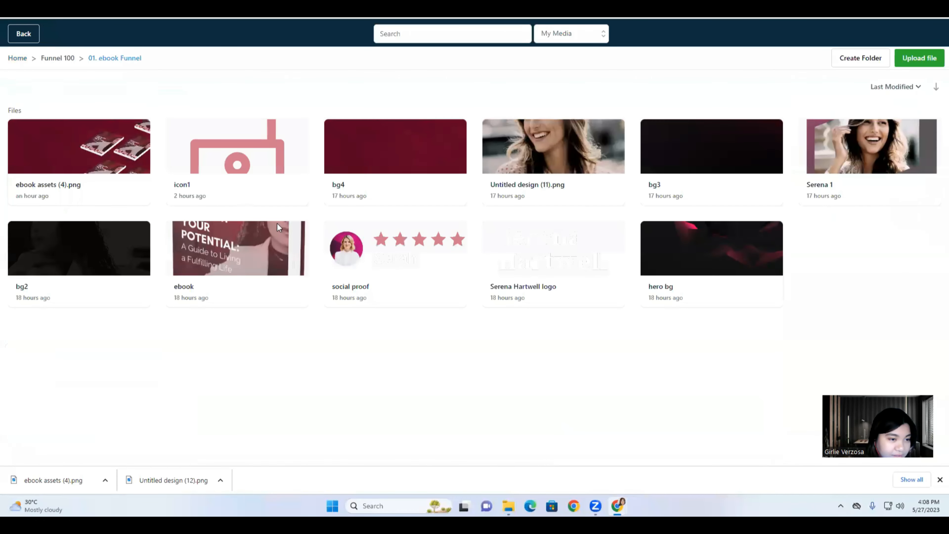
right_click(701, 171)
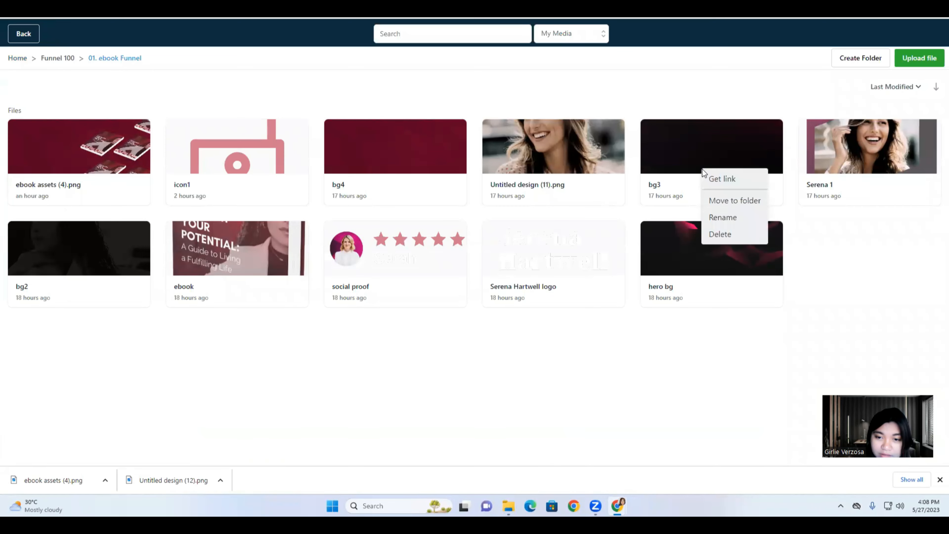
left_click(722, 180)
left_click(33, 35)
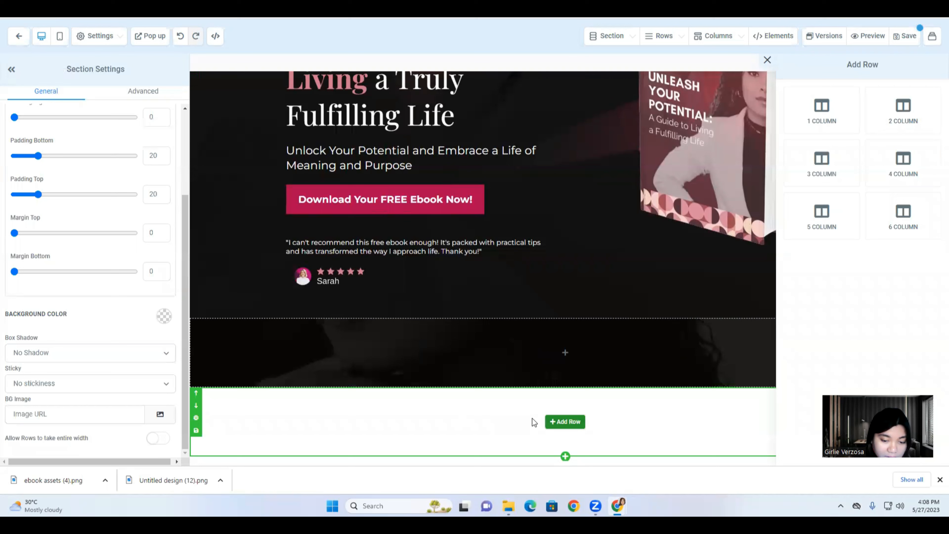
Paste the bg3 link into BG Image and set the background to Full Center.
left_click(81, 413)
right_click(80, 414)
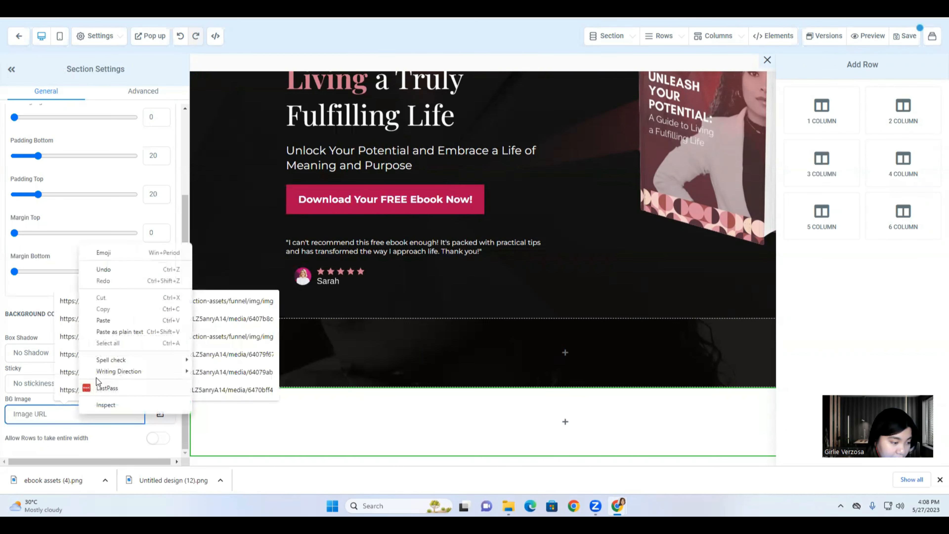
left_click(99, 322)
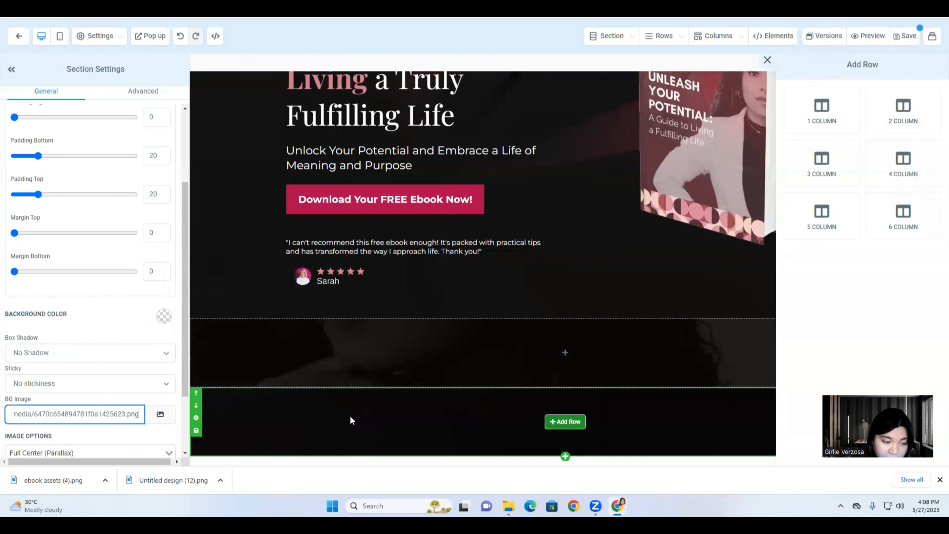
scroll(34, 445, "down", 1)
left_click(167, 403)
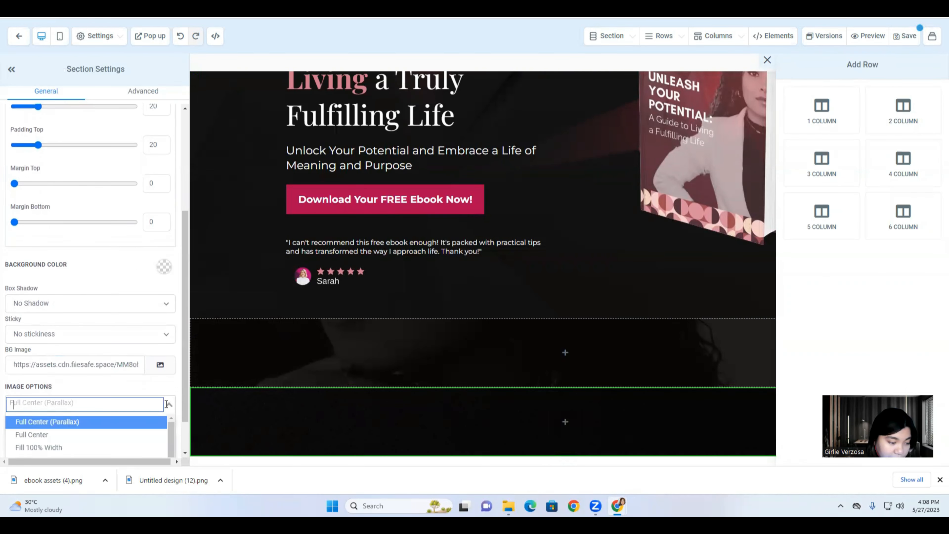
left_click(70, 436)
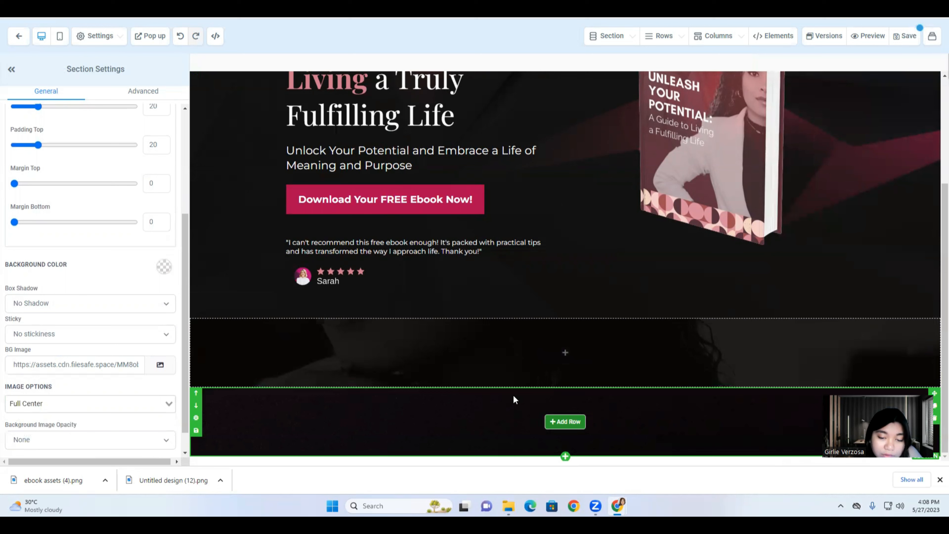
left_click(565, 352)
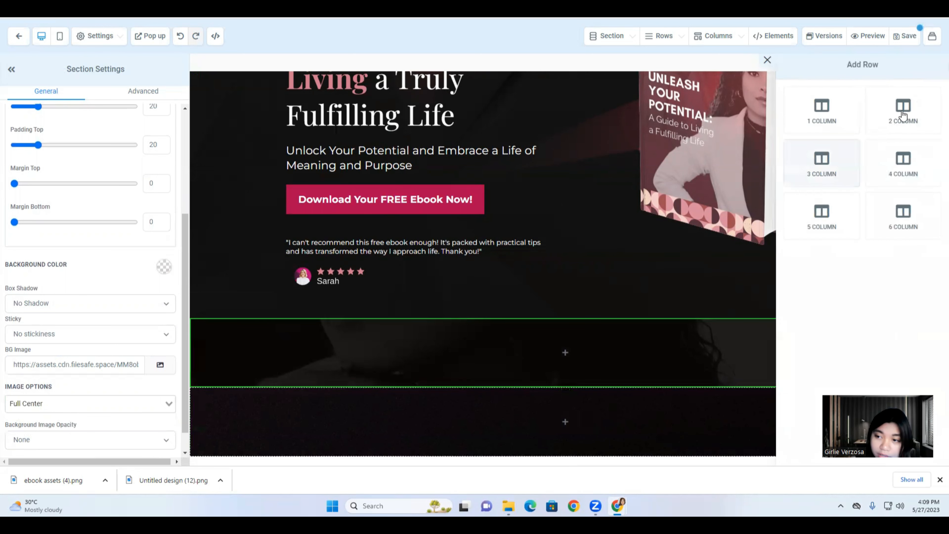
Add a 2 Column row with an Image in column 1 and a Paragraph in column 2.
left_click_drag(903, 116, 599, 370)
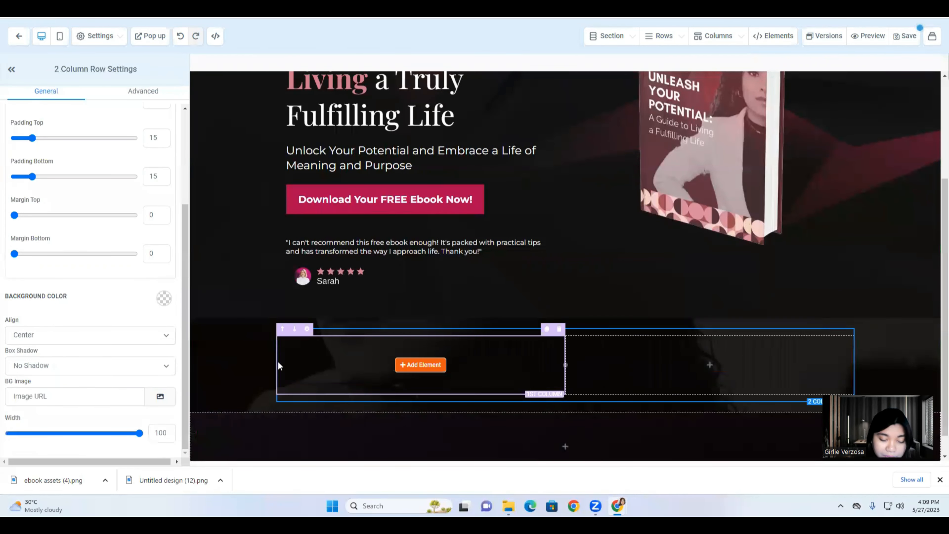
left_click(404, 367)
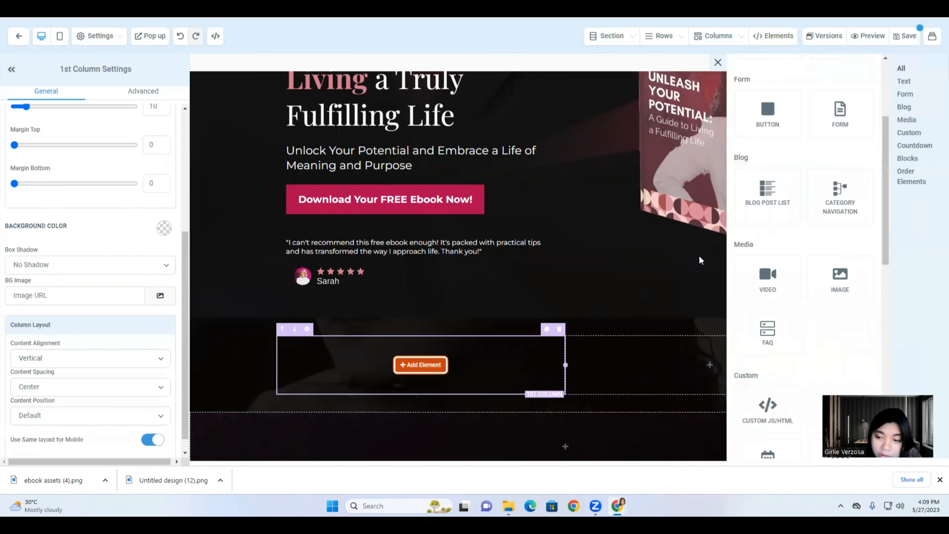
left_click_drag(840, 281, 437, 387)
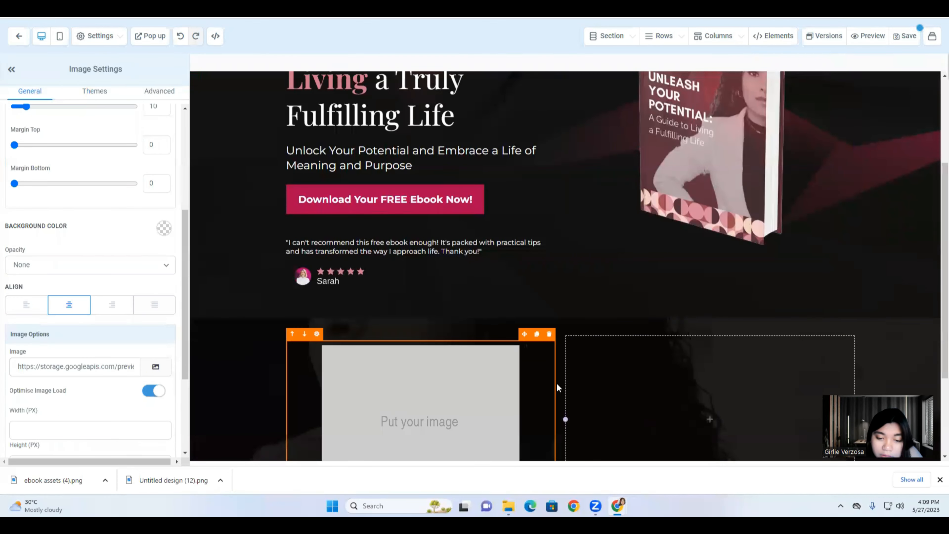
left_click(709, 418)
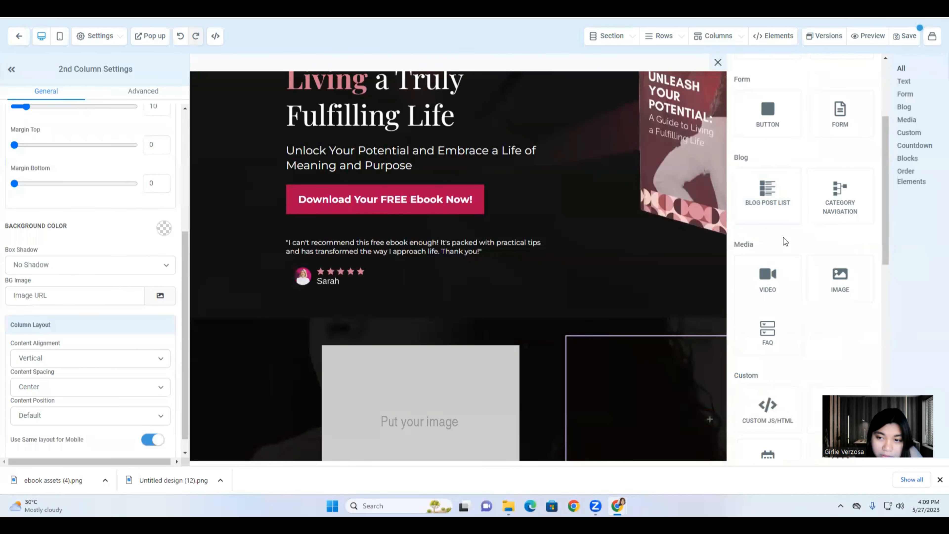
scroll(784, 237, "up", 4)
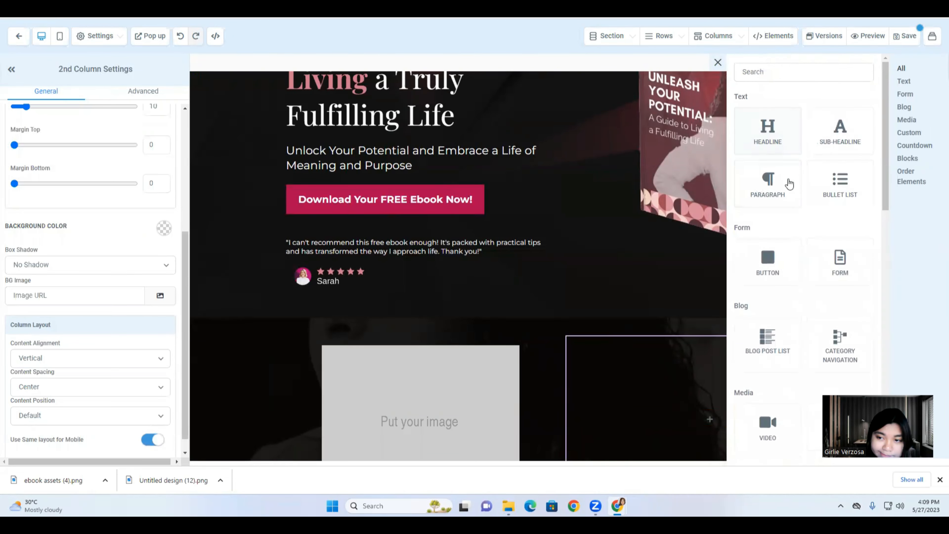
left_click_drag(777, 195, 689, 413)
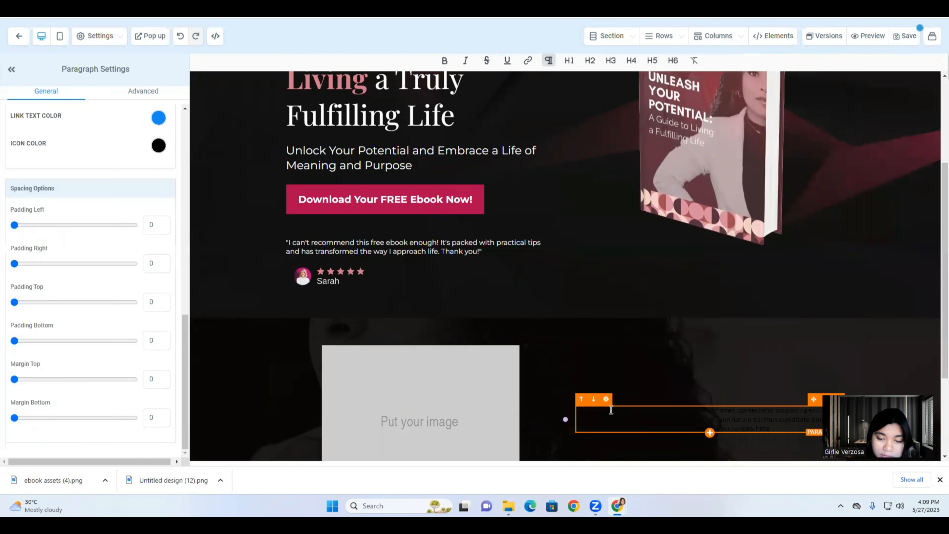
scroll(402, 393, "down", 3)
left_click(388, 293)
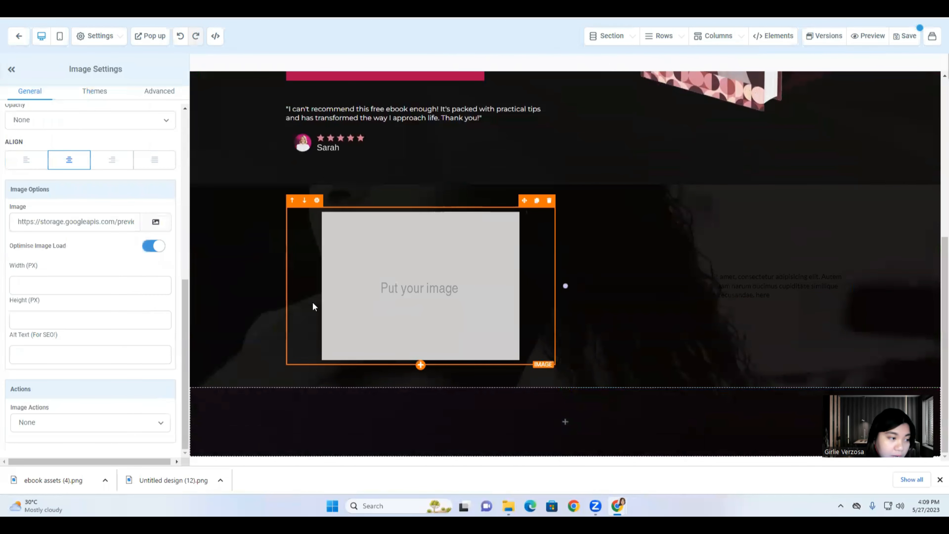
Copy the link to the Serena 1 image from the 01. ebook Funnel folder.
left_click(155, 223)
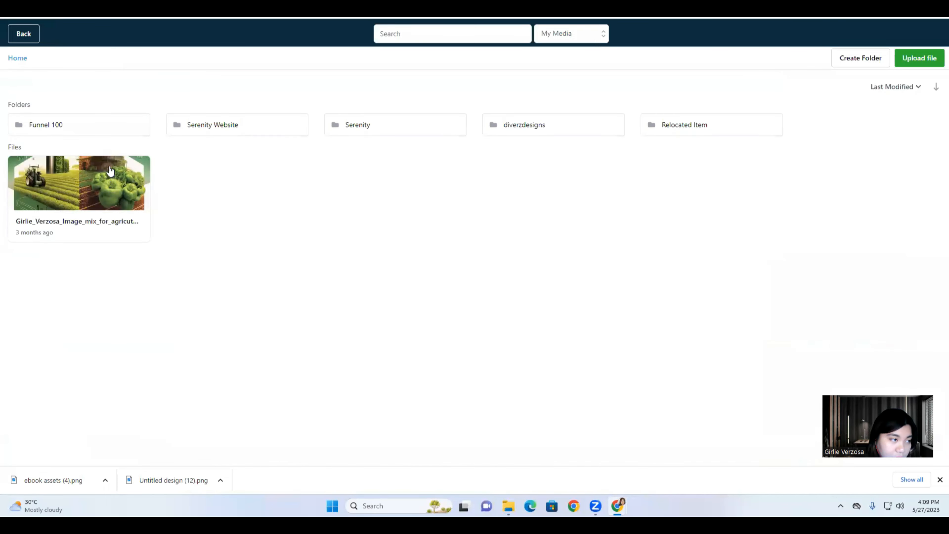
left_click(93, 128)
left_click(93, 128)
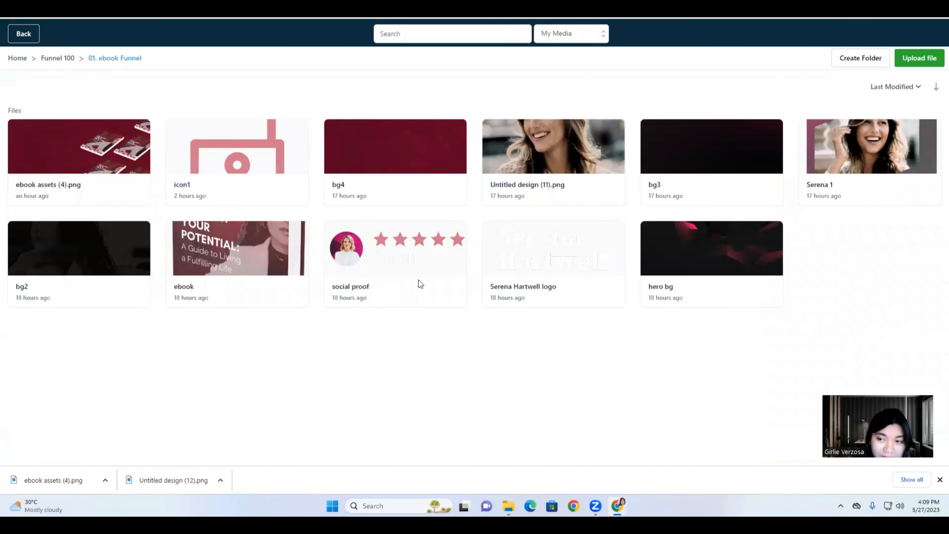
right_click(881, 183)
left_click(887, 187)
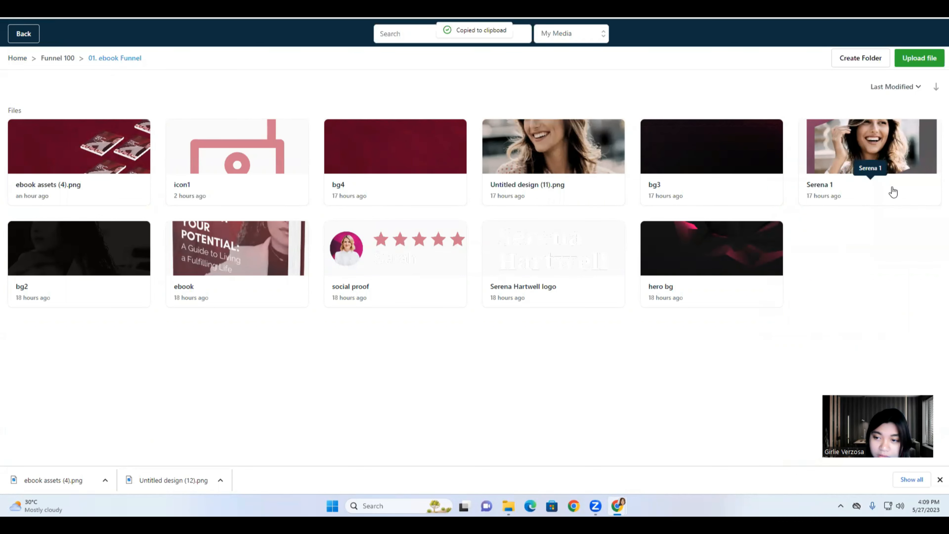
left_click(20, 37)
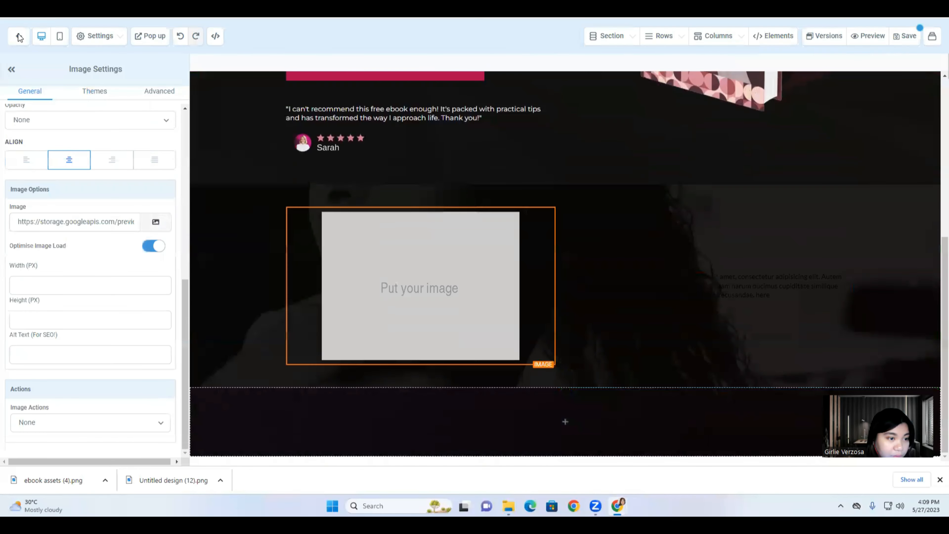
Replace the image placeholder's address with the pasted Serena 1 link.
left_click(90, 217)
triple_click(90, 219)
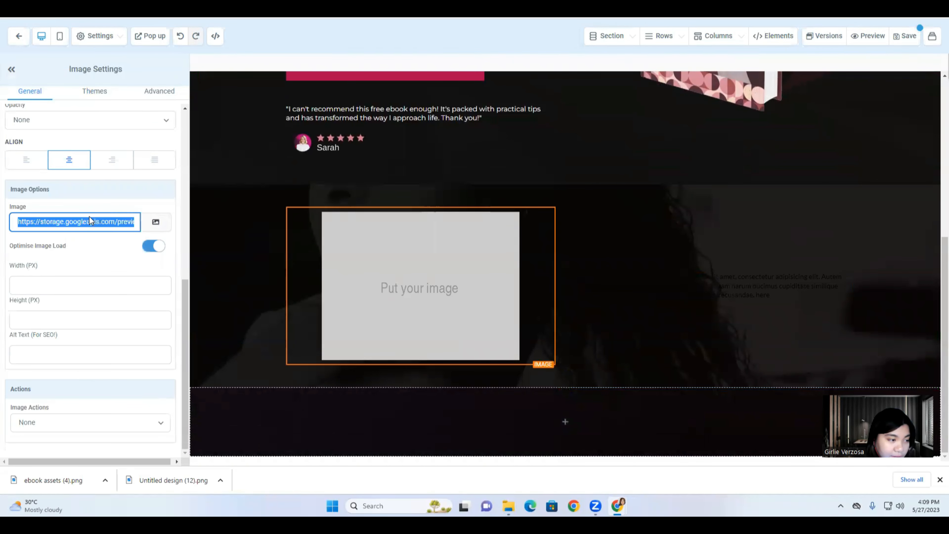
right_click(101, 218)
left_click(113, 266)
scroll(398, 295, "down", 3)
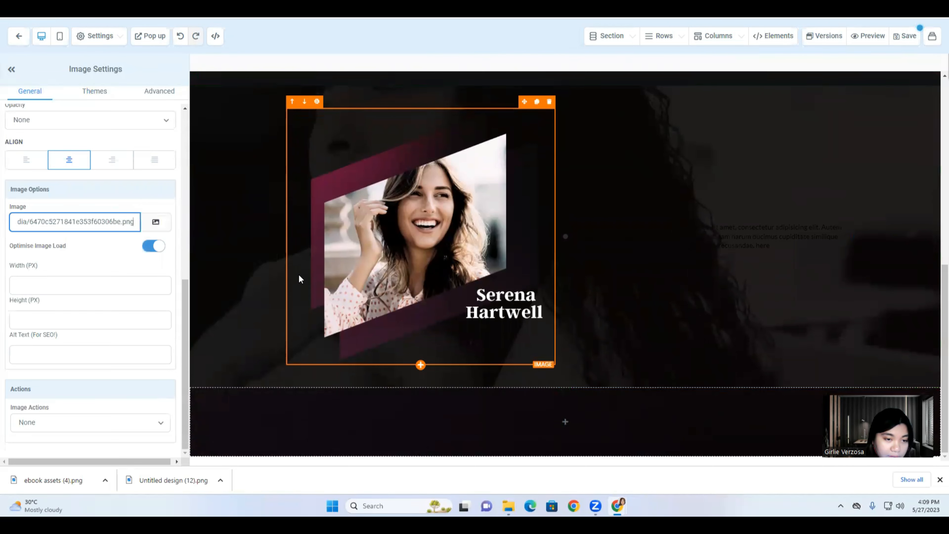
scroll(299, 273, "up", 5)
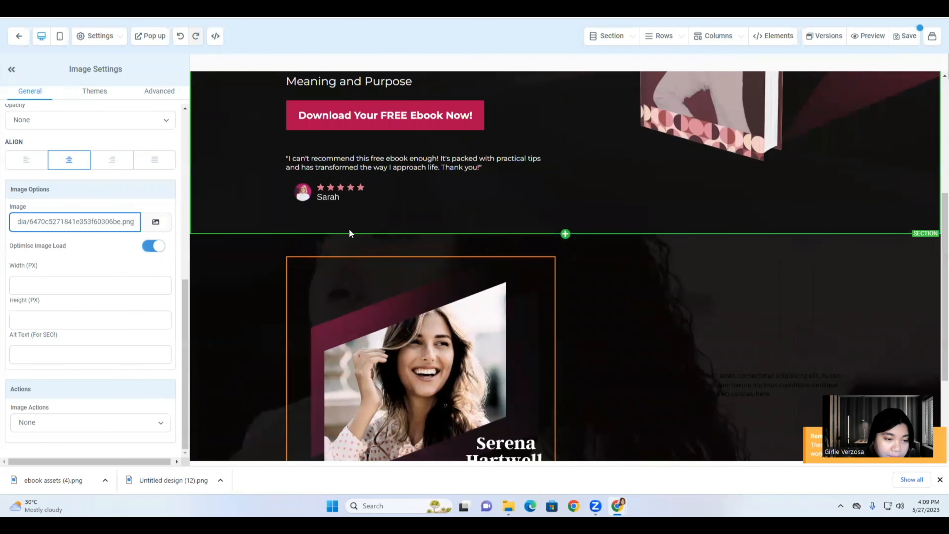
left_click(351, 277)
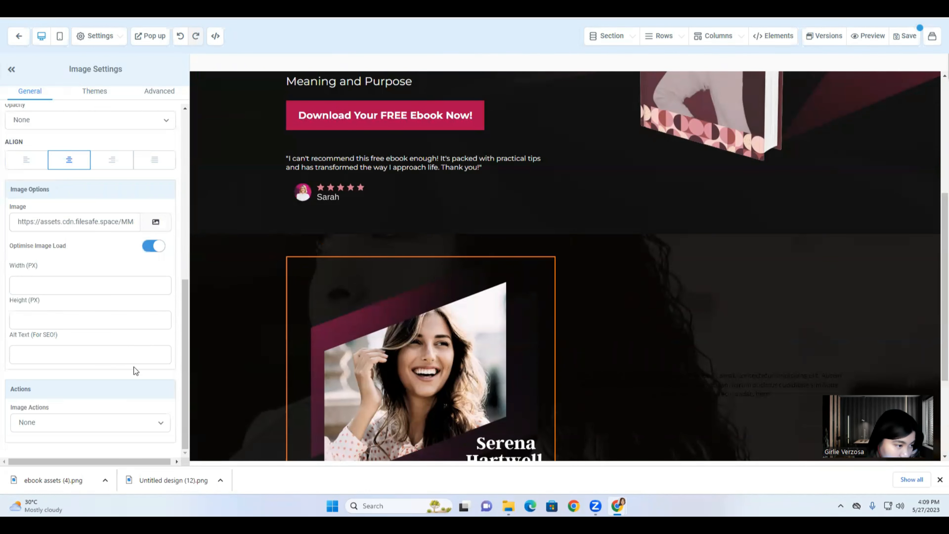
Set the photo's Margin Top to -100 and Padding Bottom to -100.
scroll(134, 366, "up", 8)
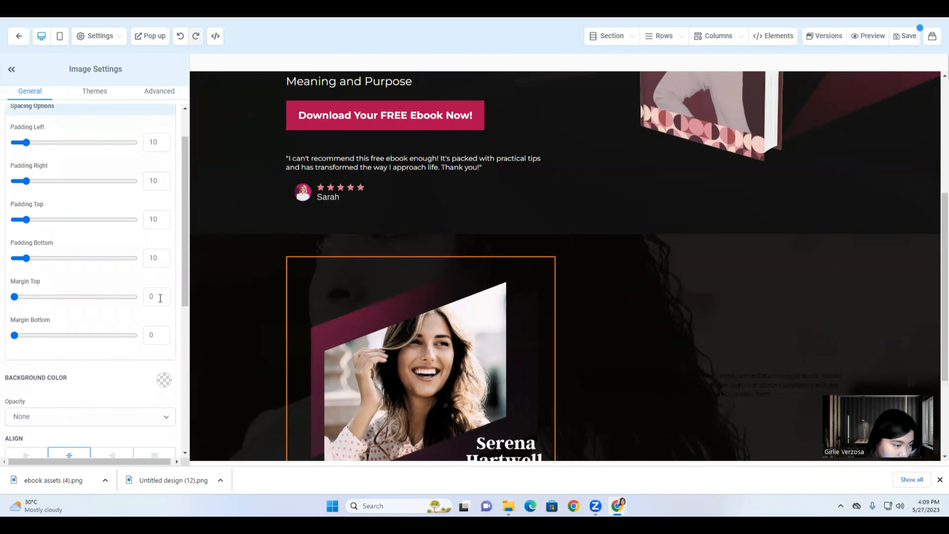
left_click(160, 299)
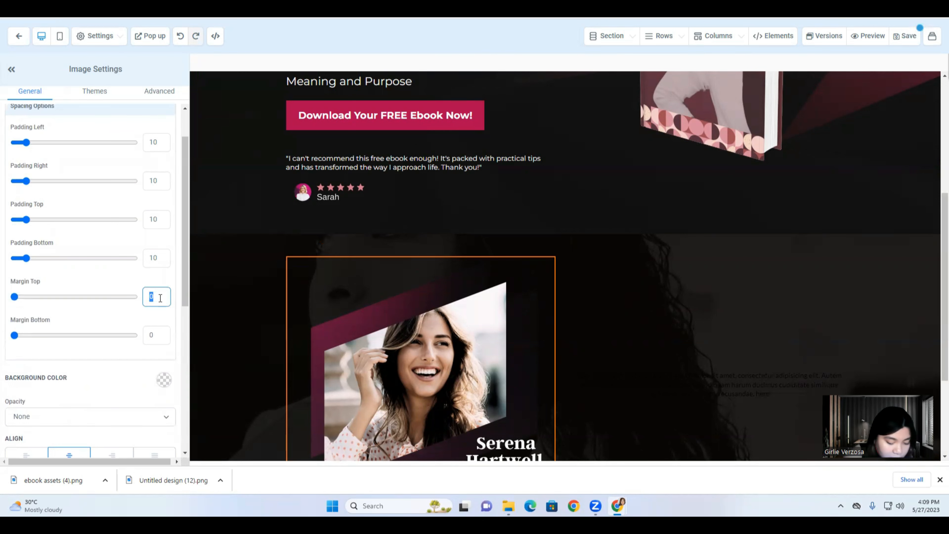
type("-100")
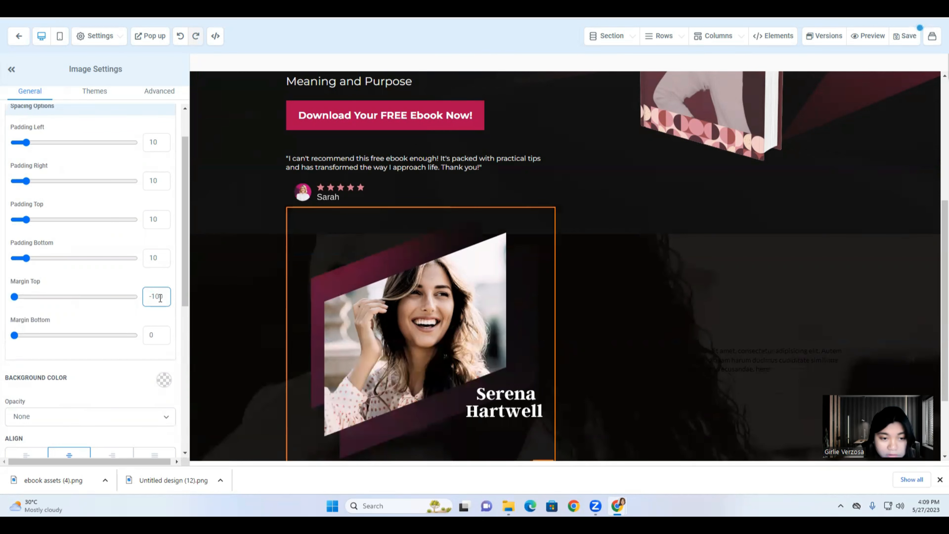
scroll(403, 334, "down", 3)
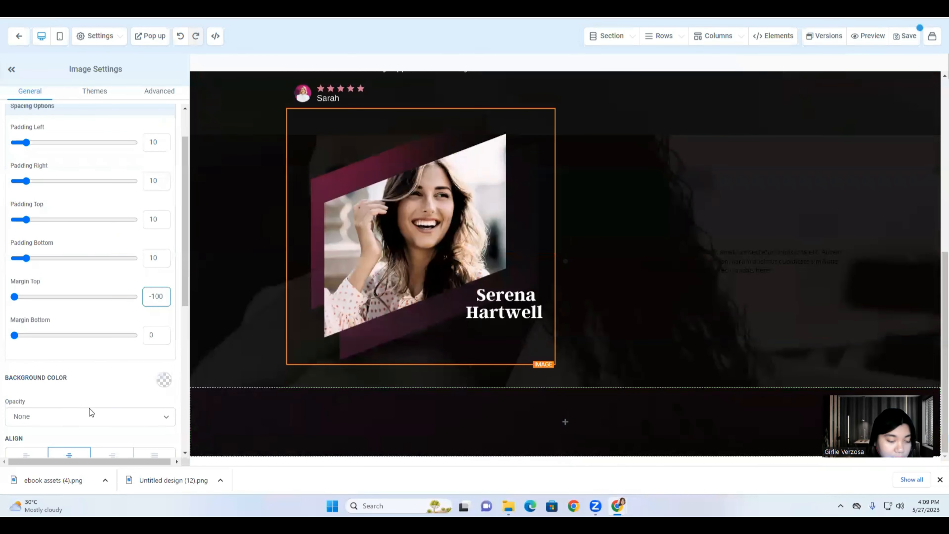
double_click(156, 257)
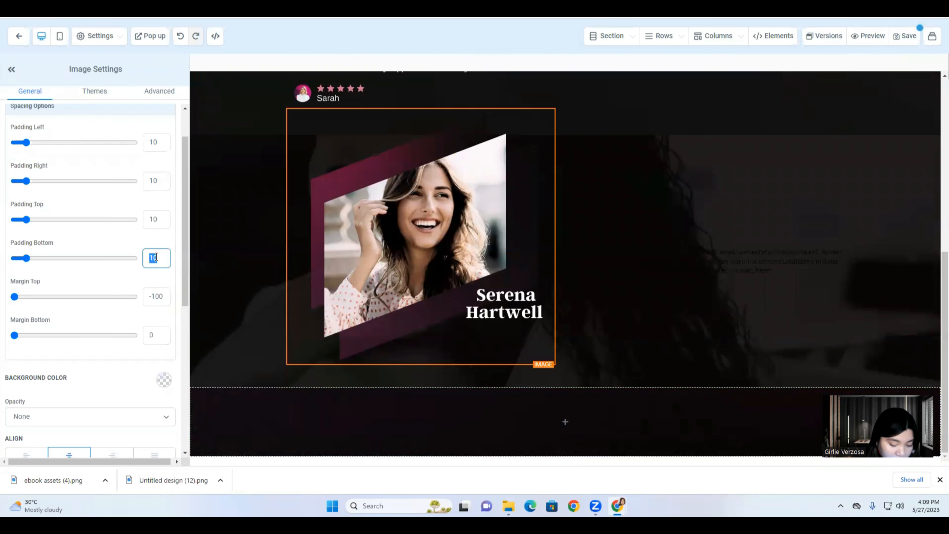
type("-100")
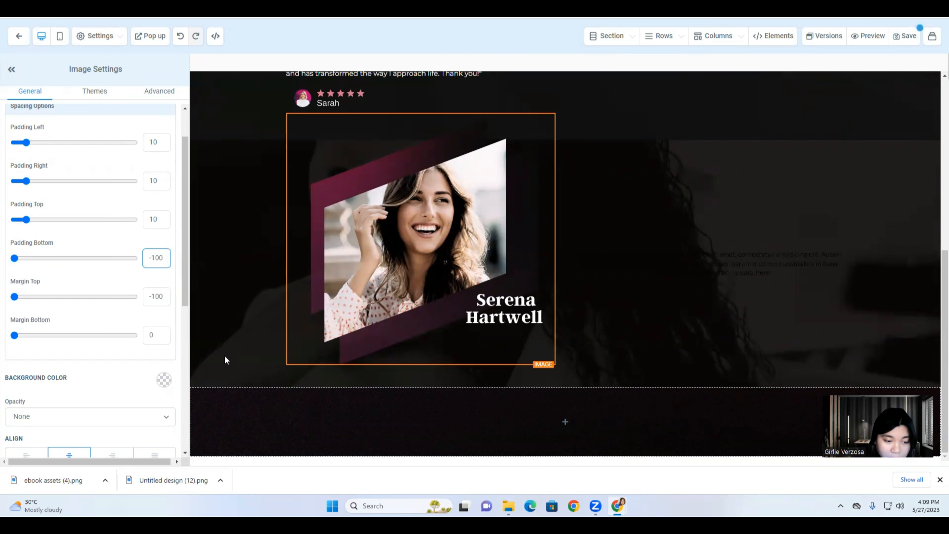
left_click(288, 404)
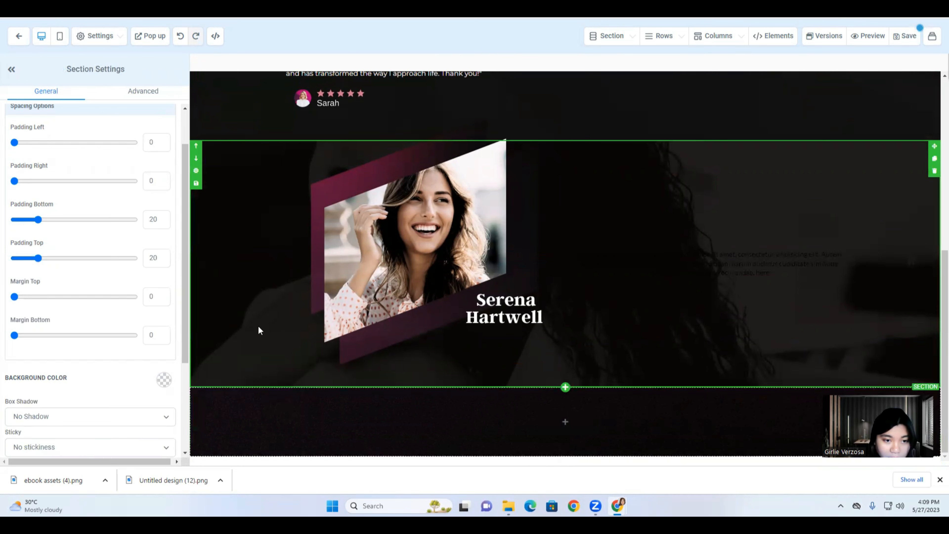
scroll(259, 326, "up", 3)
left_click(428, 220)
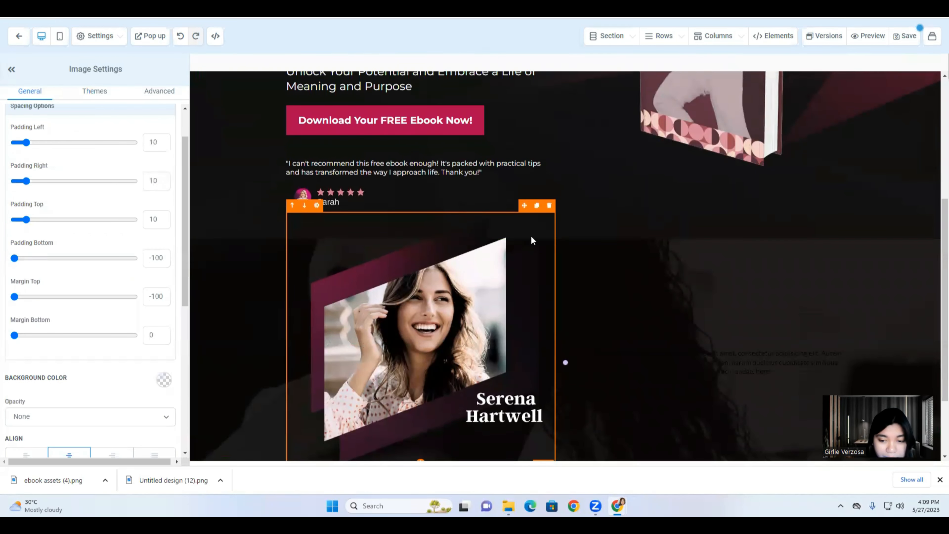
scroll(533, 239, "down", 3)
Clear the placeholder text from the right-column paragraph.
triple_click(614, 255)
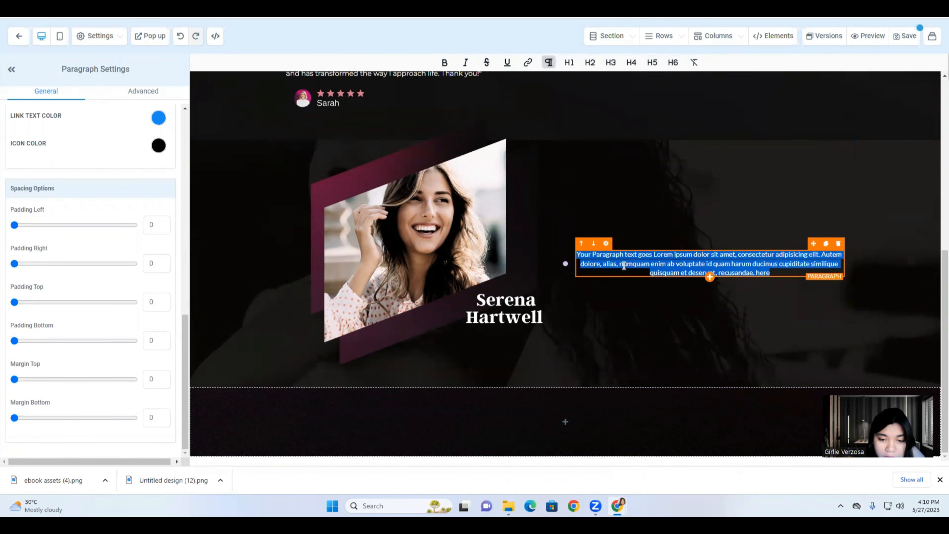
key("BackSpace")
triple_click(624, 266)
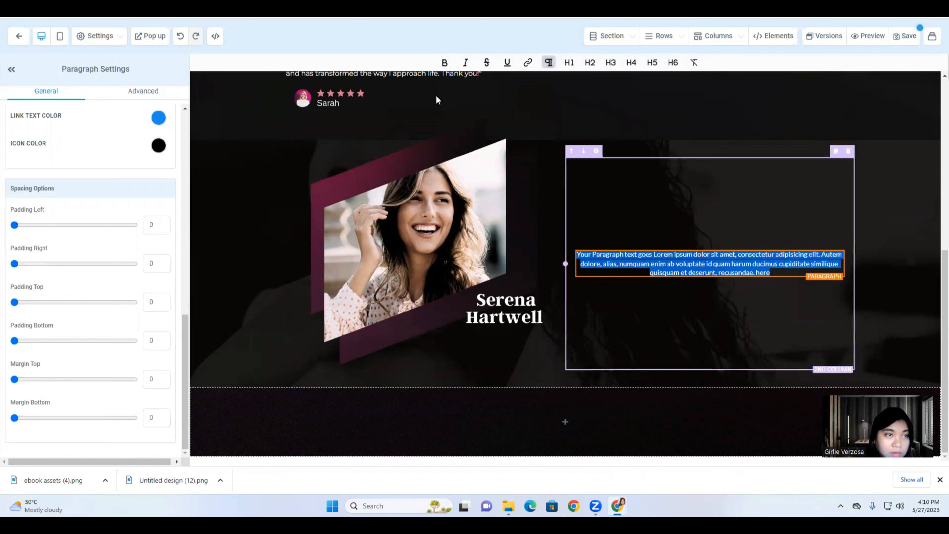
Select and copy all the welcome paragraphs from the Canva design.
left_click(374, 8)
scroll(688, 228, "up", 4)
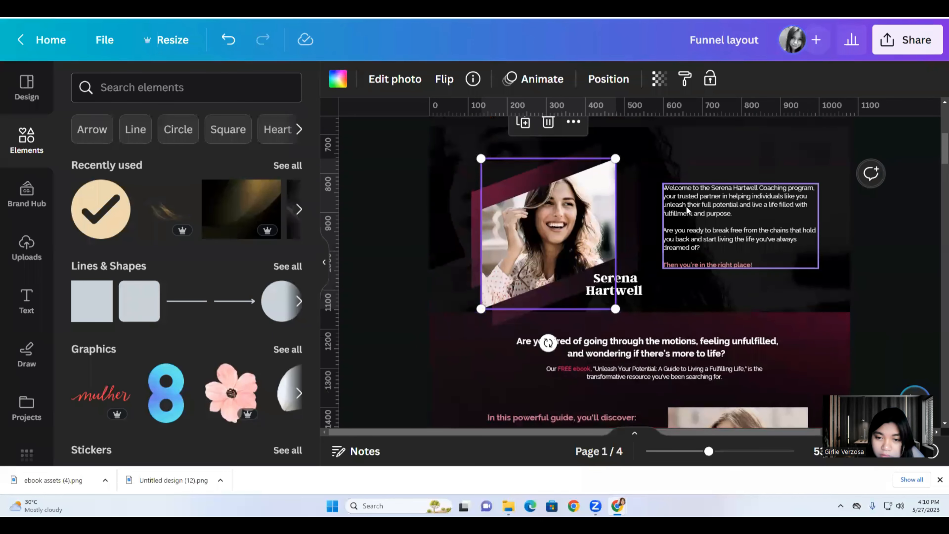
triple_click(688, 205)
right_click(688, 206)
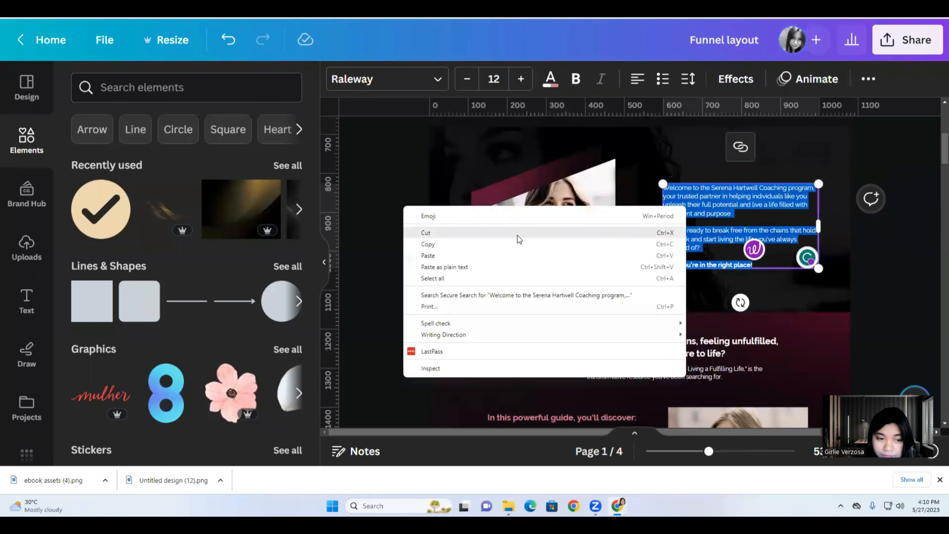
left_click(480, 251)
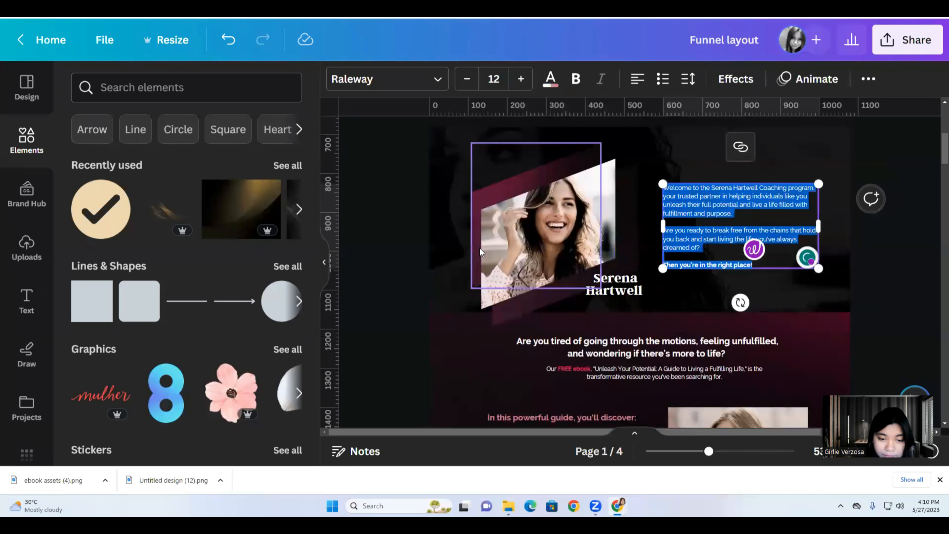
right_click(697, 218)
left_click(535, 259)
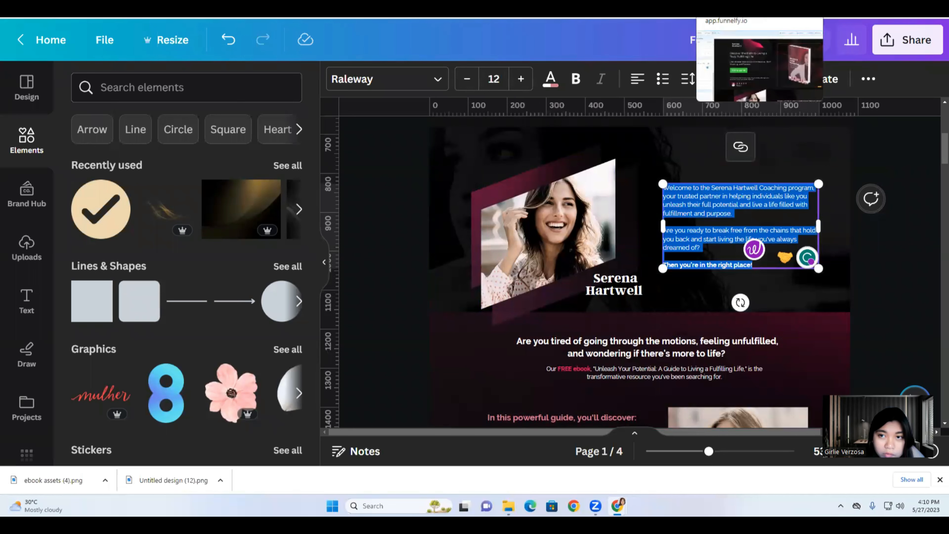
left_click(502, 18)
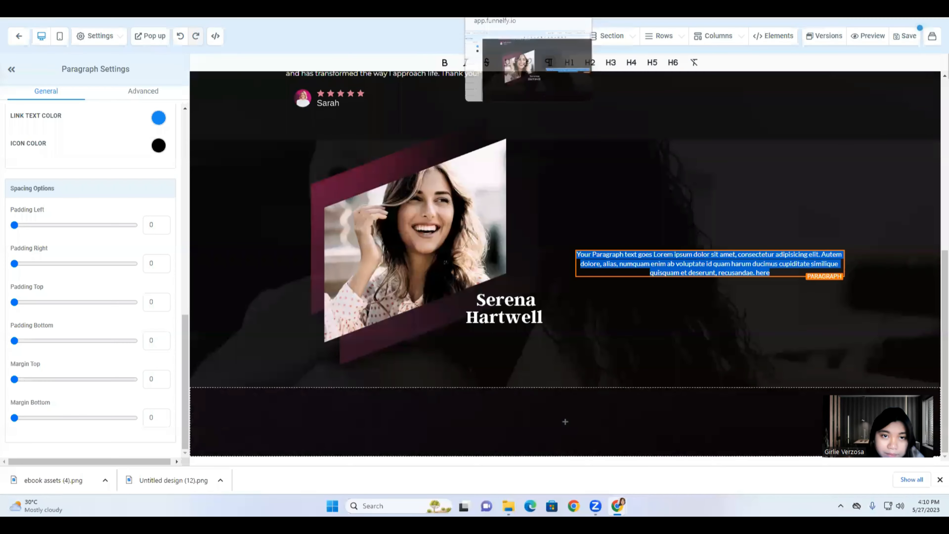
Paste the welcome text into the paragraph and make it white.
key("ctrl+v")
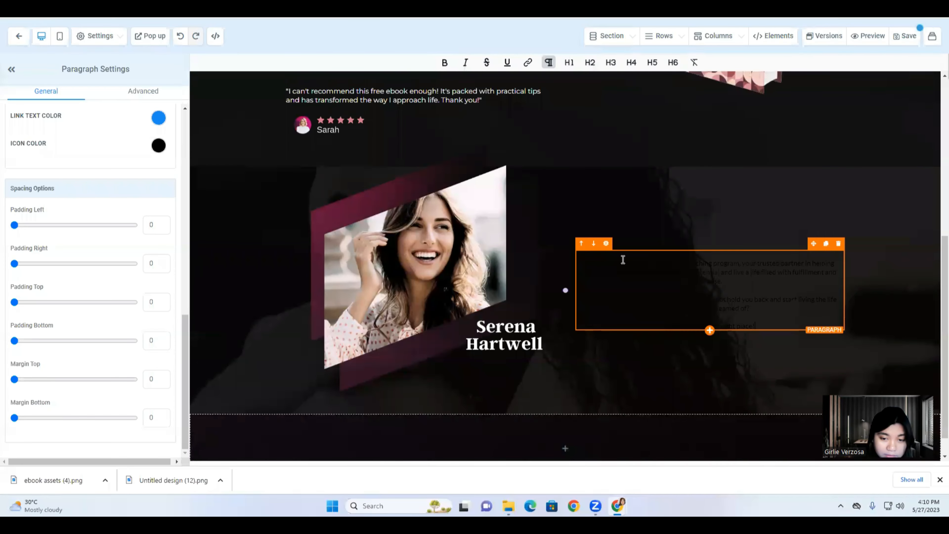
key("ctrl+a")
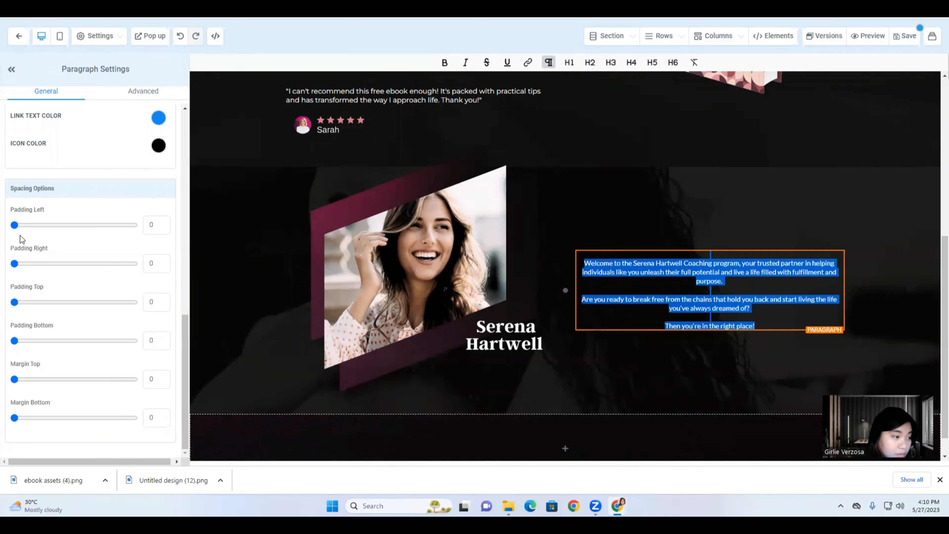
scroll(136, 313, "up", 8)
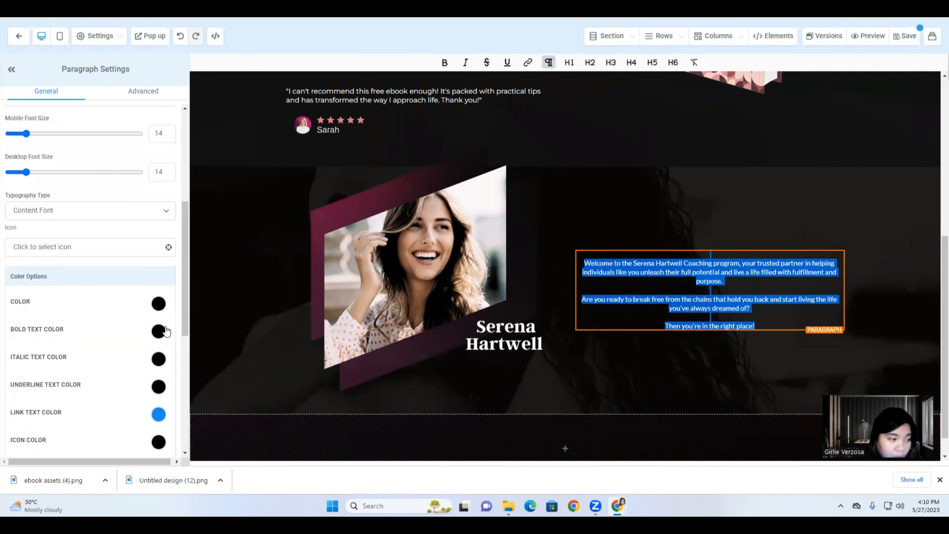
left_click(159, 303)
left_click(55, 326)
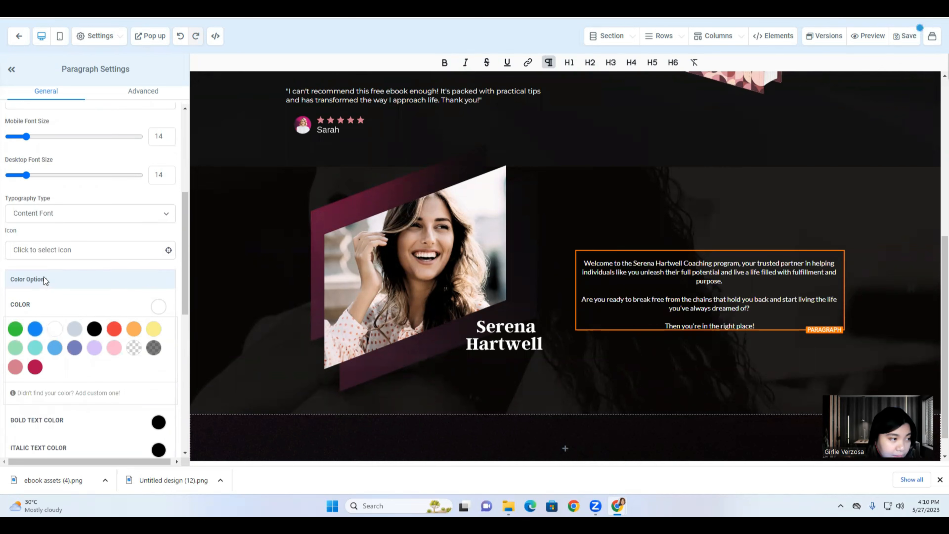
Make the closing line 'Then you're in the right place!' bold and pink.
scroll(44, 277, "up", 3)
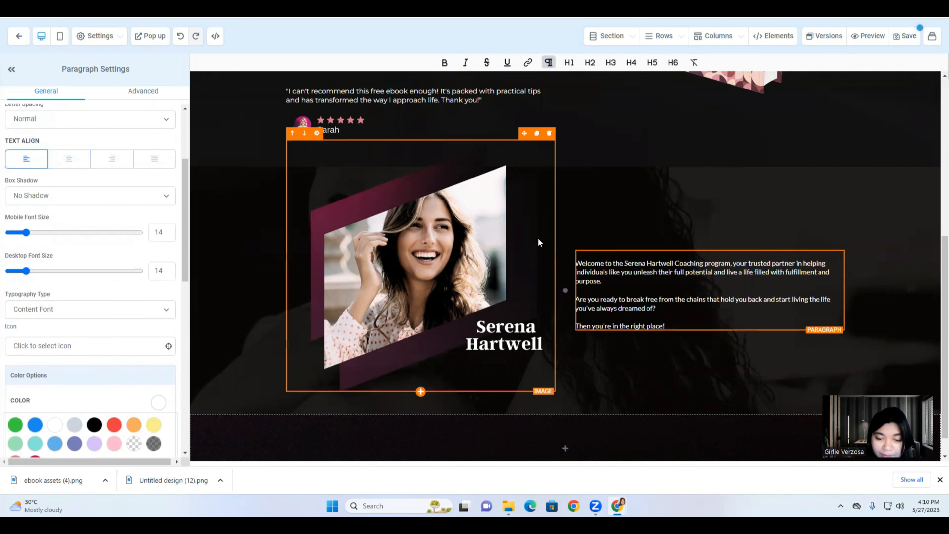
left_click_drag(669, 325, 578, 324)
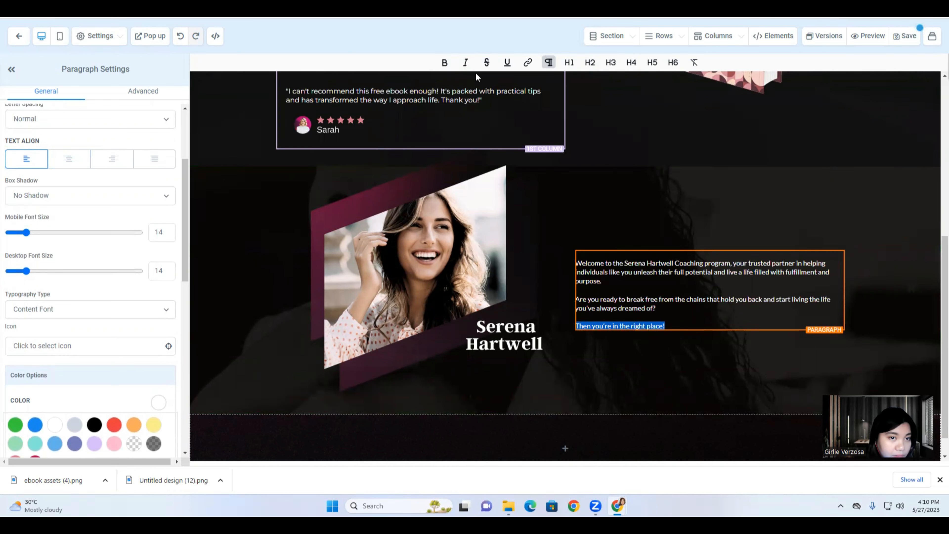
left_click(445, 62)
scroll(160, 339, "down", 3)
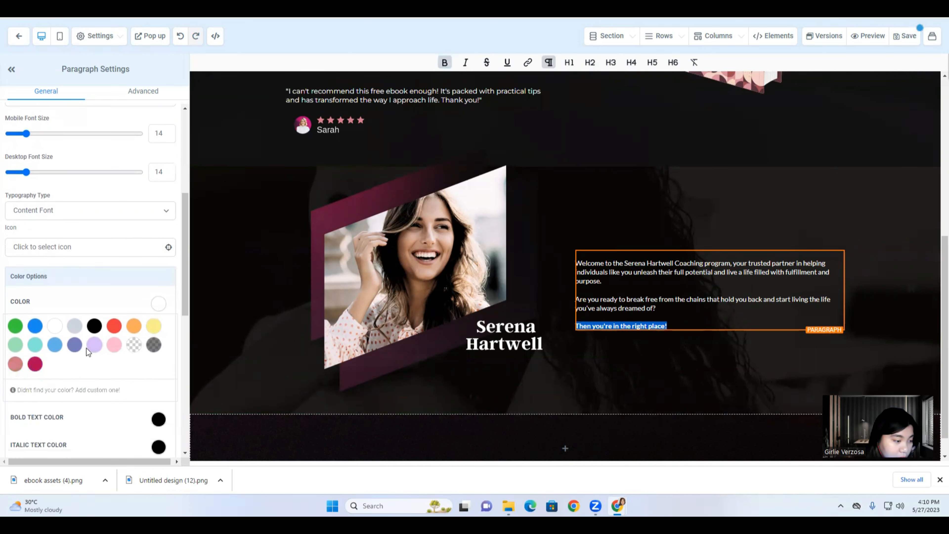
left_click(14, 365)
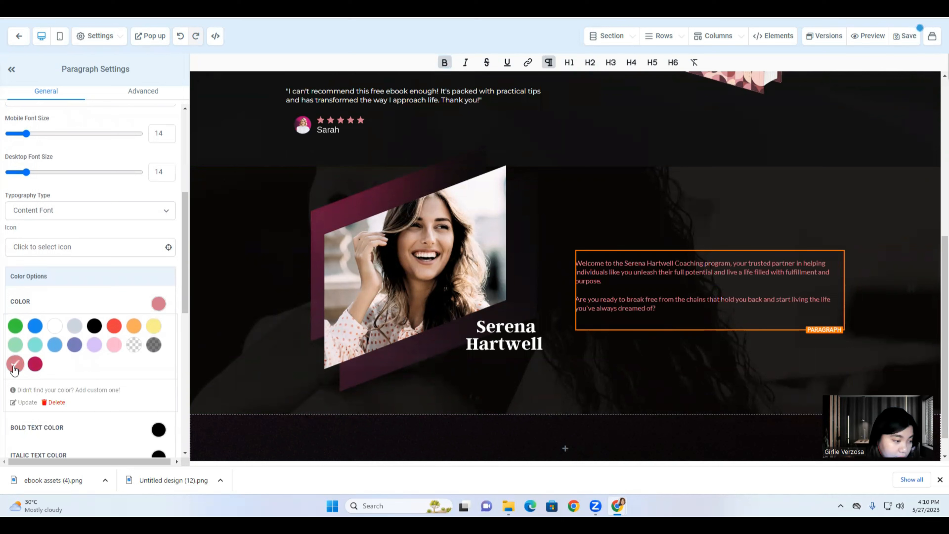
left_click(55, 328)
scroll(117, 384, "down", 3)
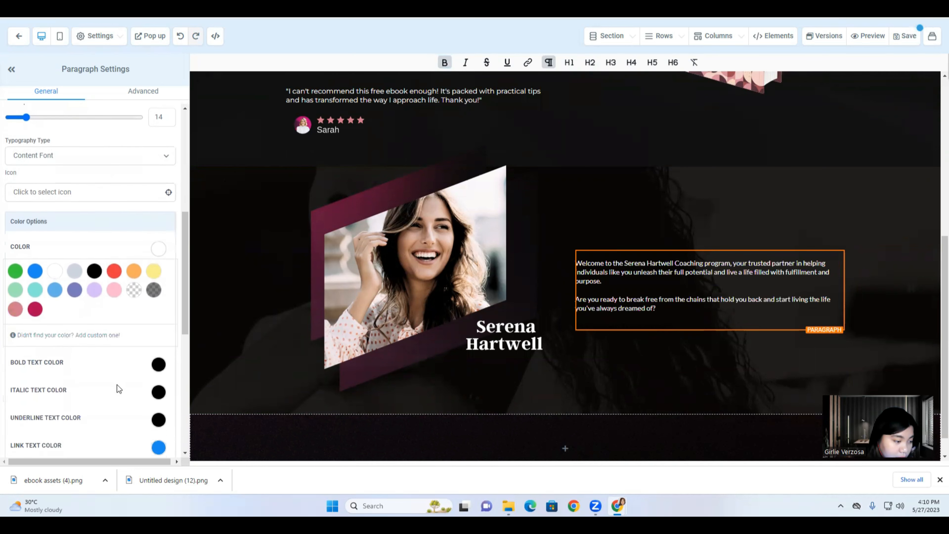
left_click(157, 321)
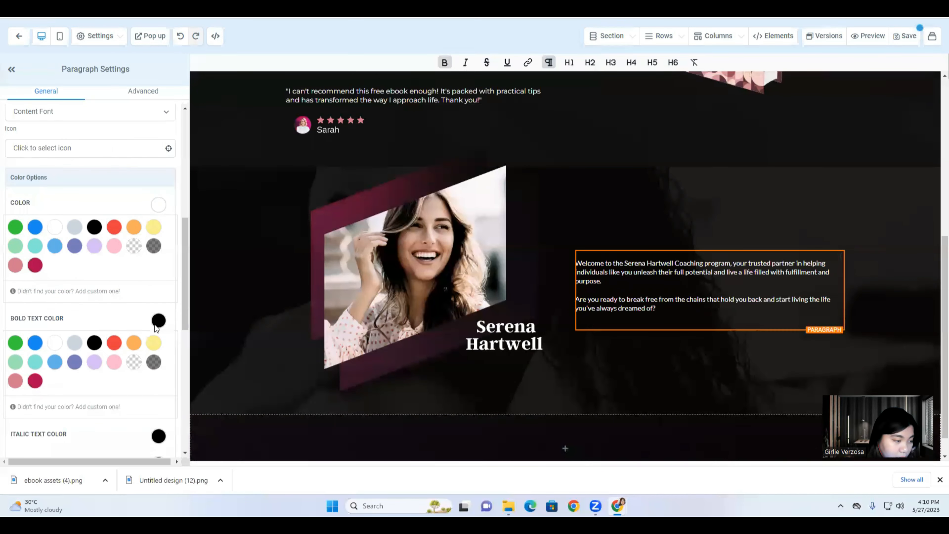
left_click(15, 380)
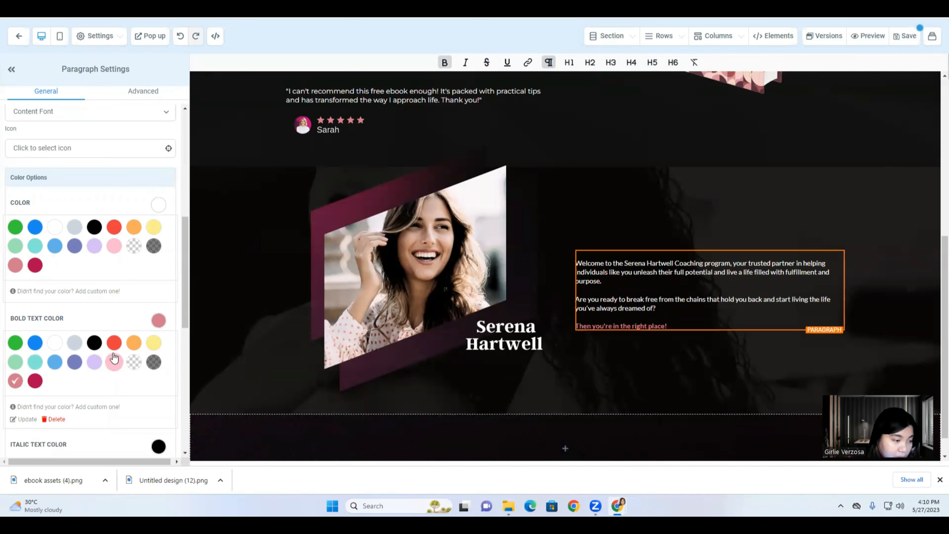
Set the paragraph to Custom Font Montserrat at desktop font size 17.
scroll(156, 338, "up", 1)
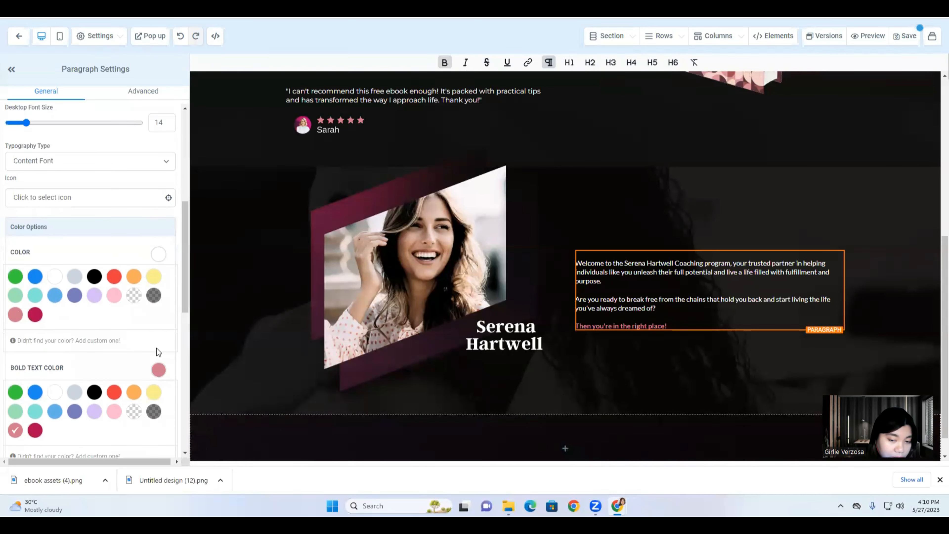
scroll(86, 198, "up", 5)
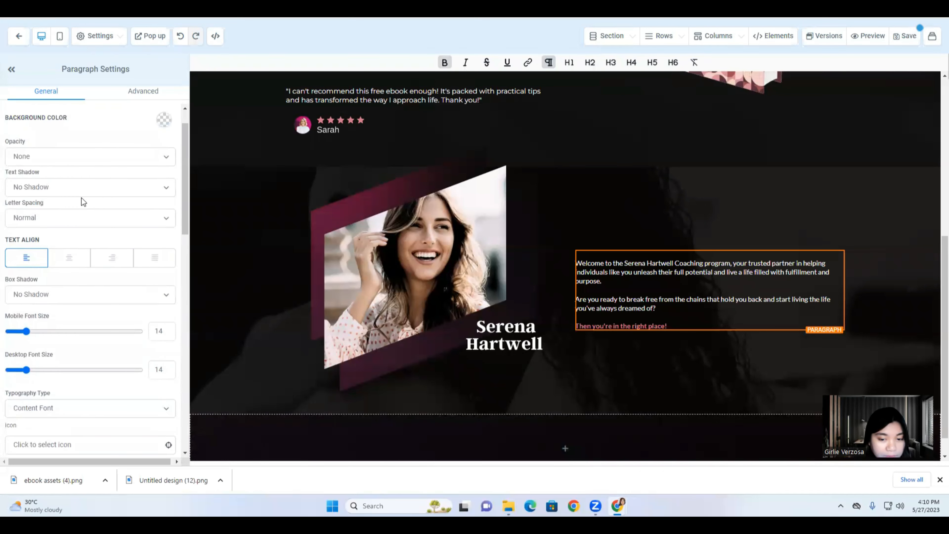
scroll(82, 198, "up", 1)
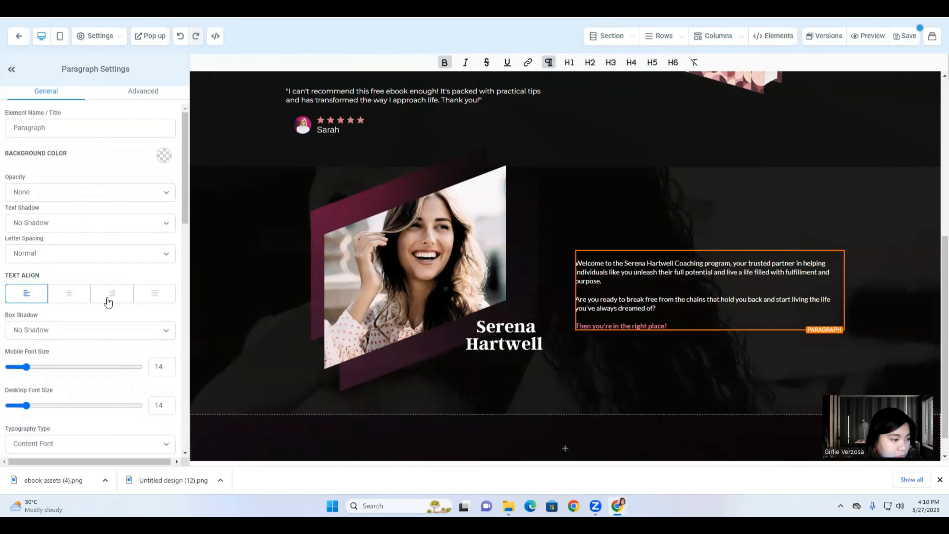
scroll(113, 334, "down", 3)
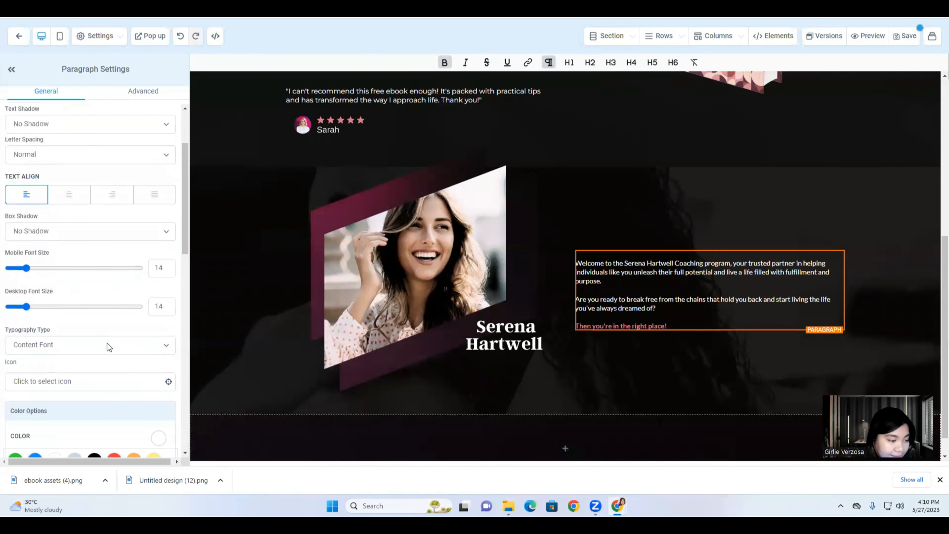
left_click(107, 343)
left_click(82, 376)
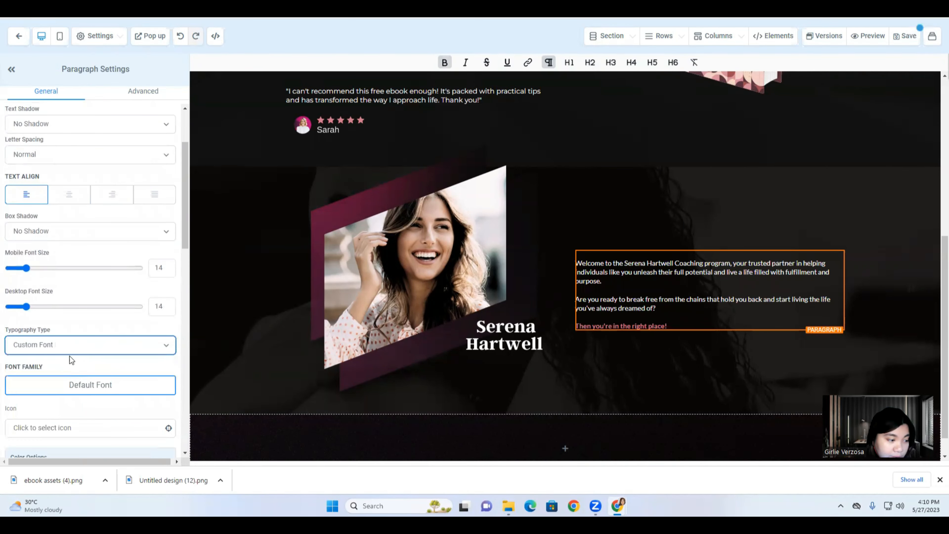
left_click(78, 385)
left_click(86, 171)
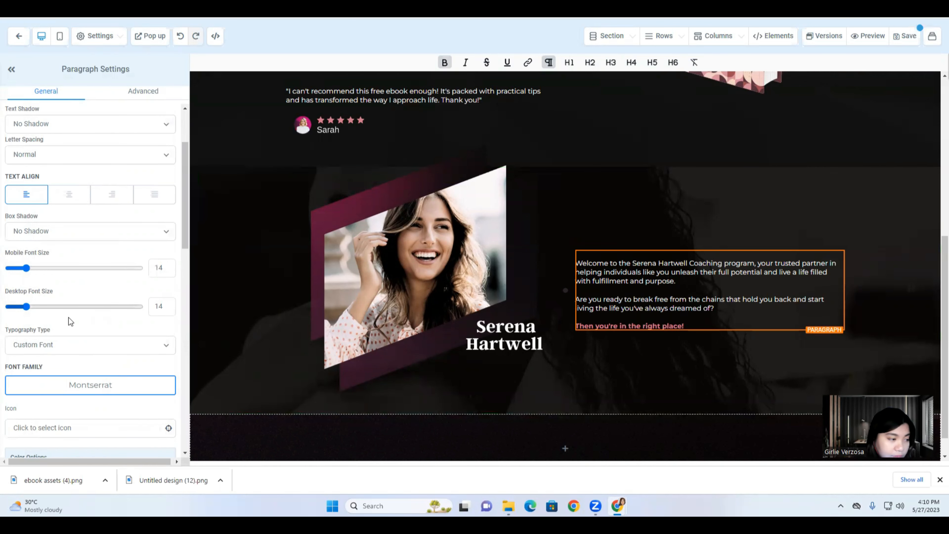
left_click_drag(26, 306, 31, 308)
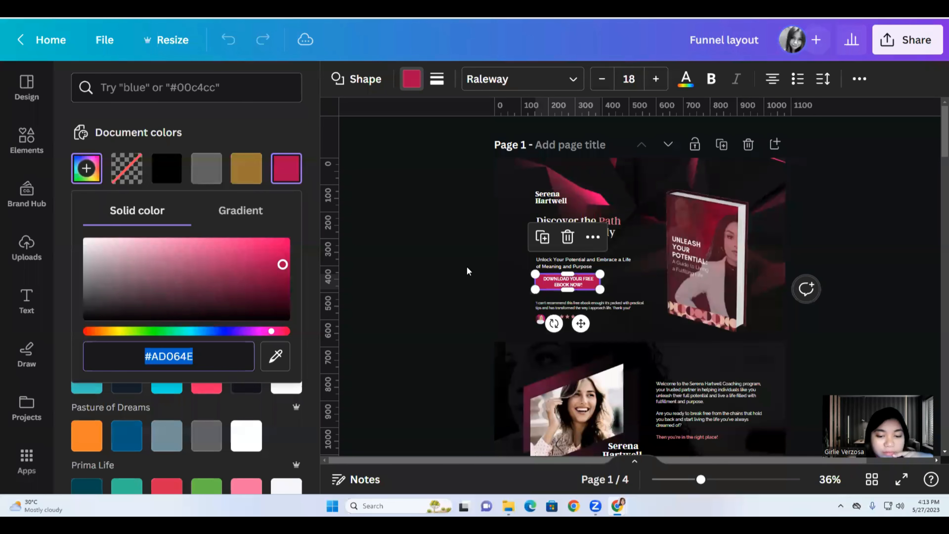
Check the Canva layout's headline, ebook text, section image, photo and first bullet styles.
scroll(466, 266, "down", 5)
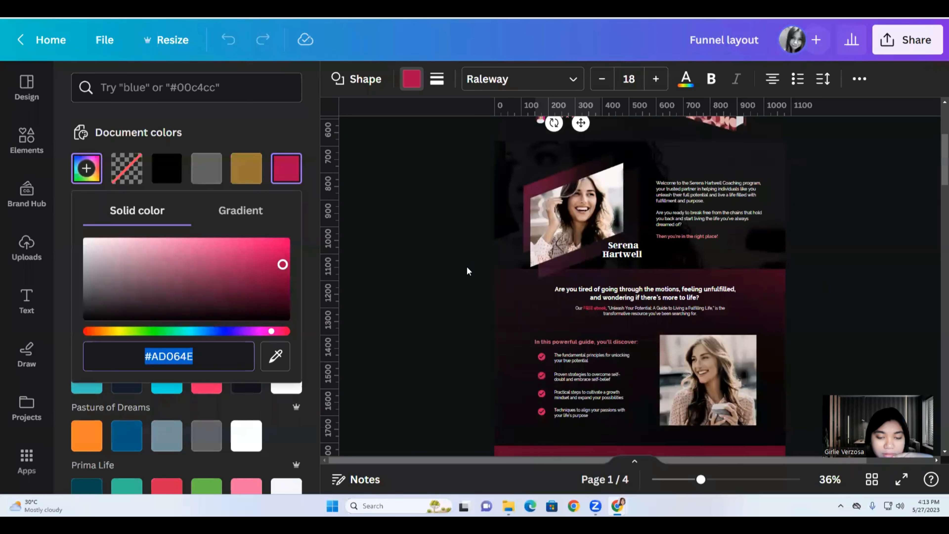
scroll(466, 266, "down", 2)
left_click(505, 236)
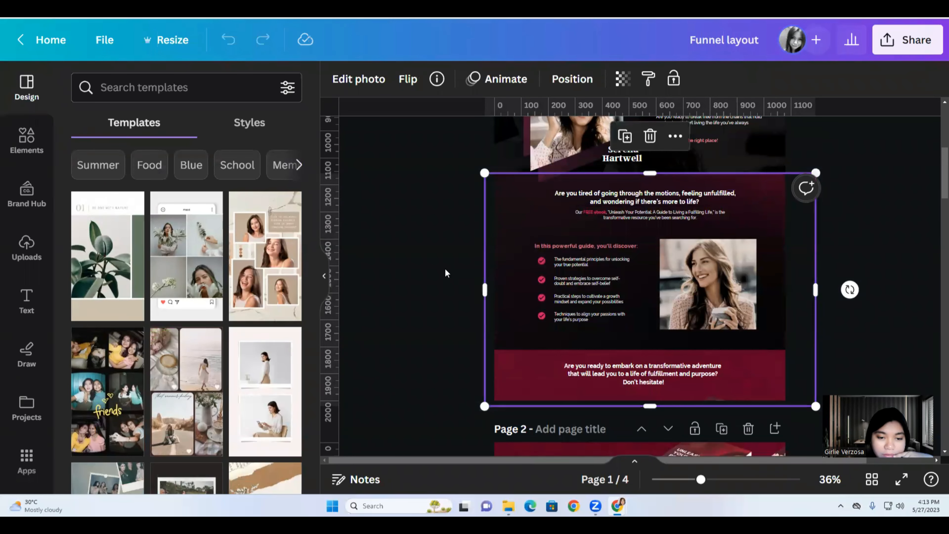
left_click(626, 202)
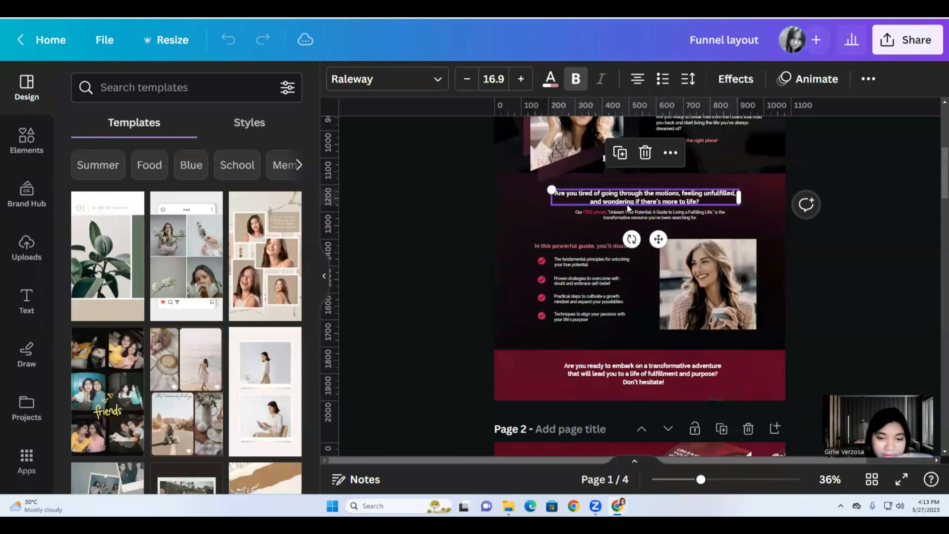
left_click(616, 218)
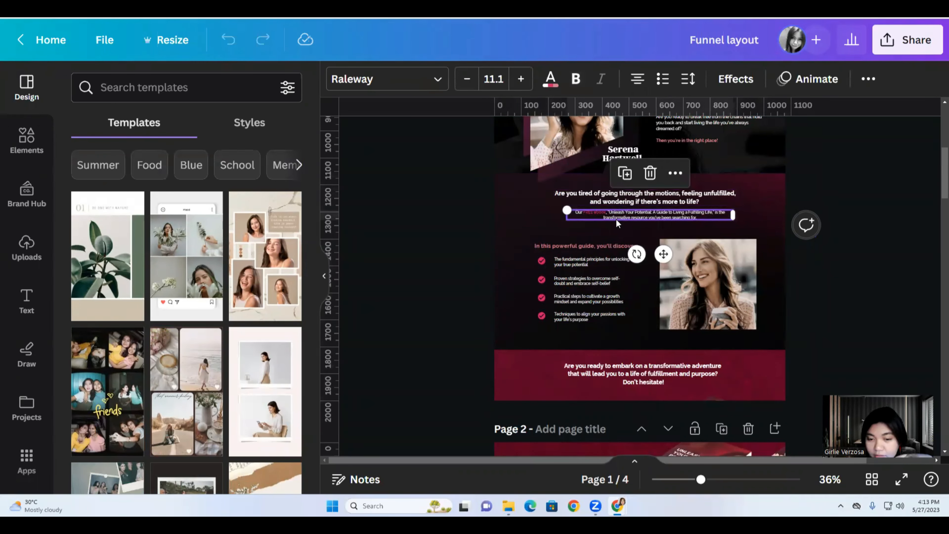
left_click(523, 249)
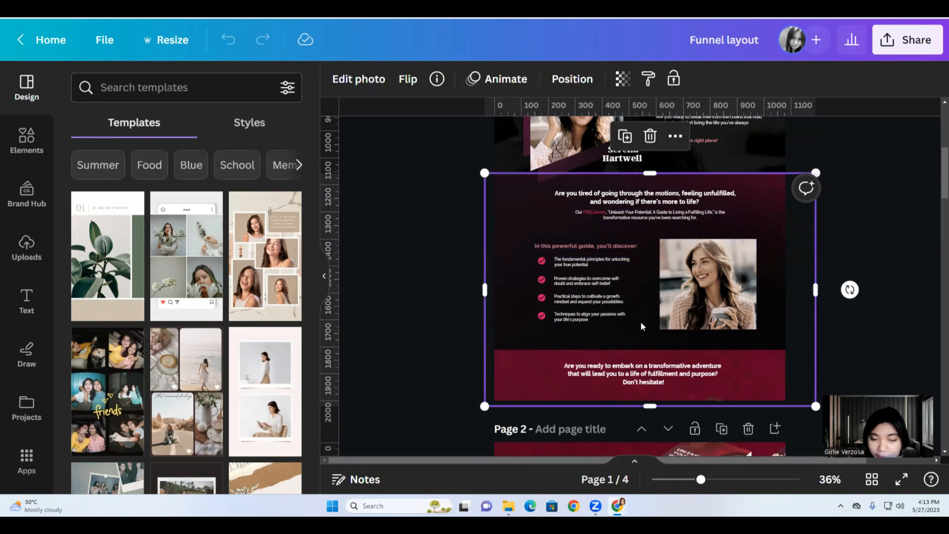
left_click(674, 280)
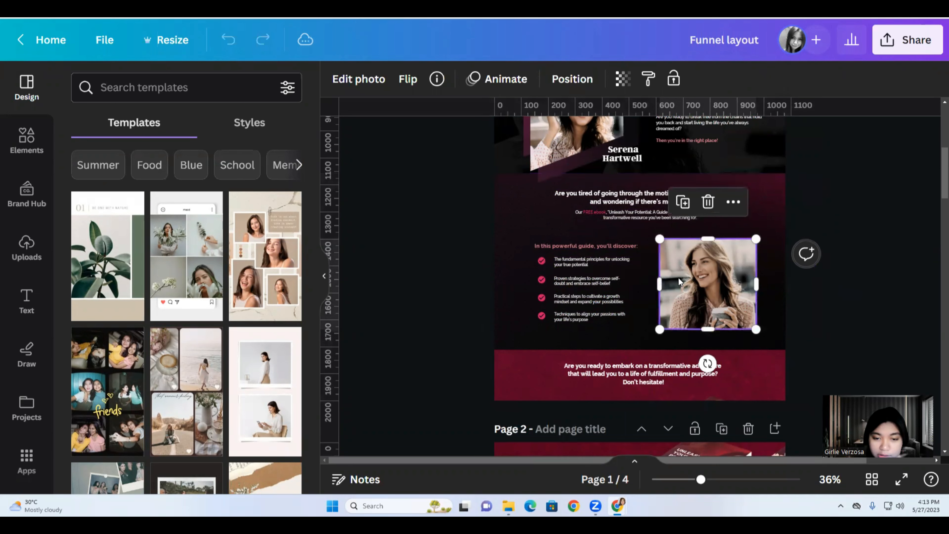
left_click(560, 260)
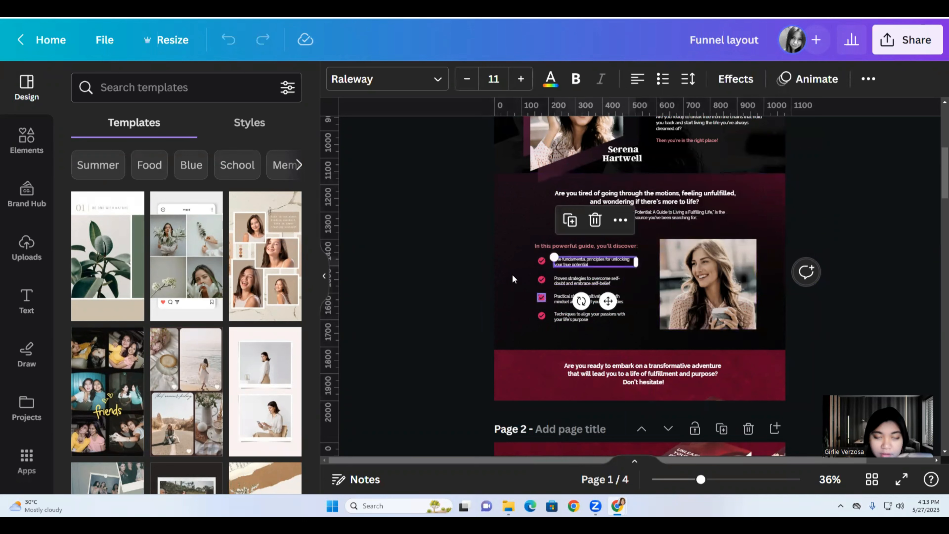
key("ctrl+Tab")
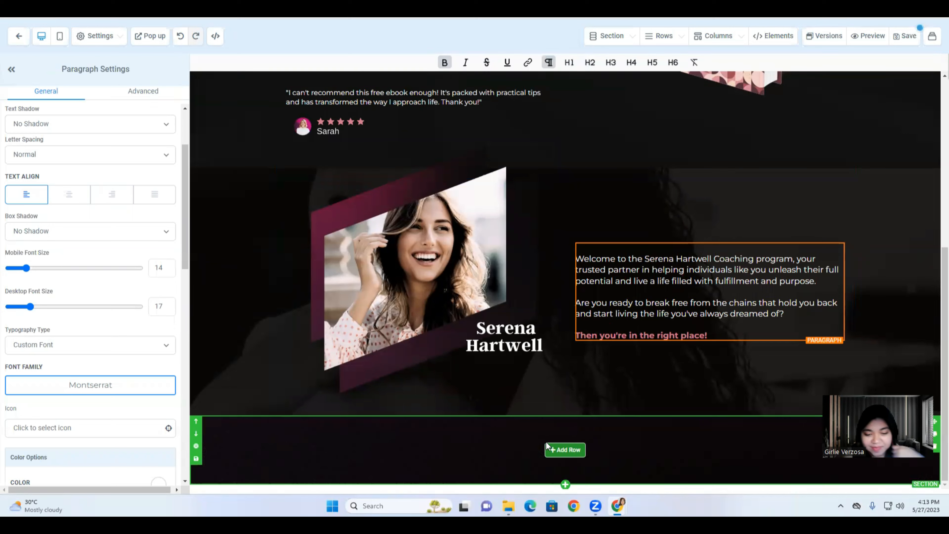
Add a one-column row to the empty bottom section.
left_click(564, 451)
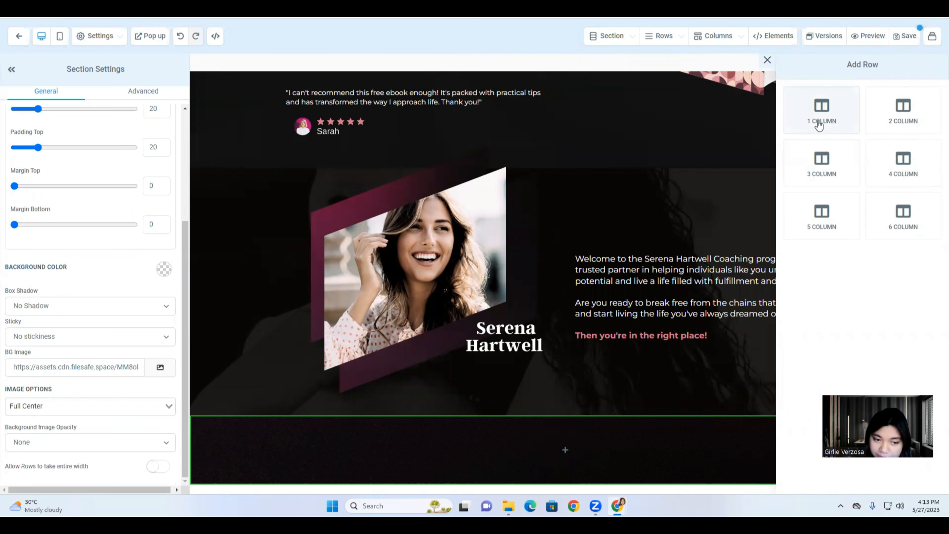
left_click(818, 124)
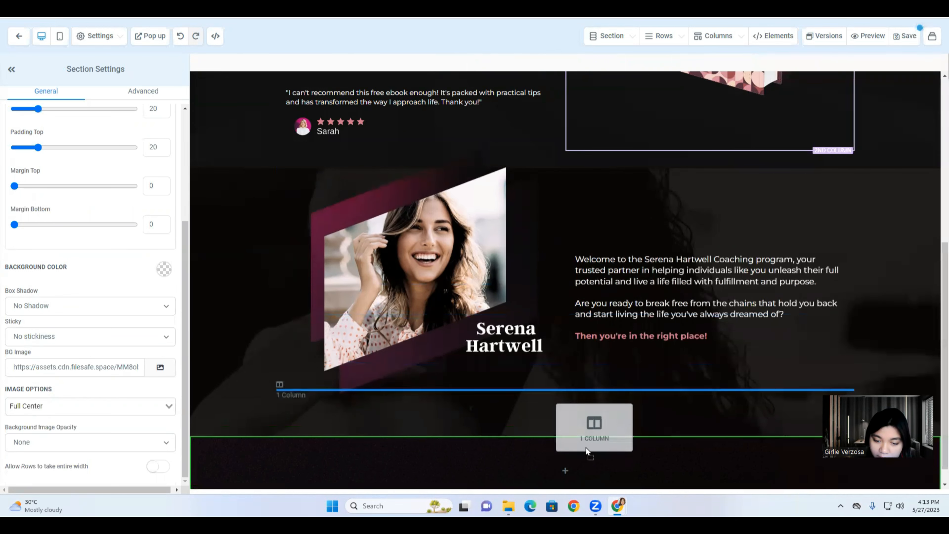
scroll(582, 448, "down", 1)
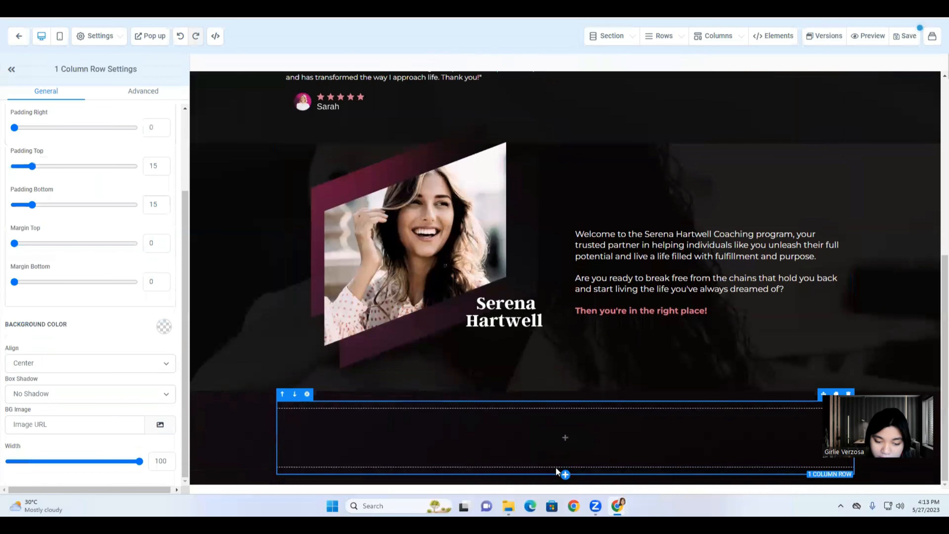
mouse_move(566, 462)
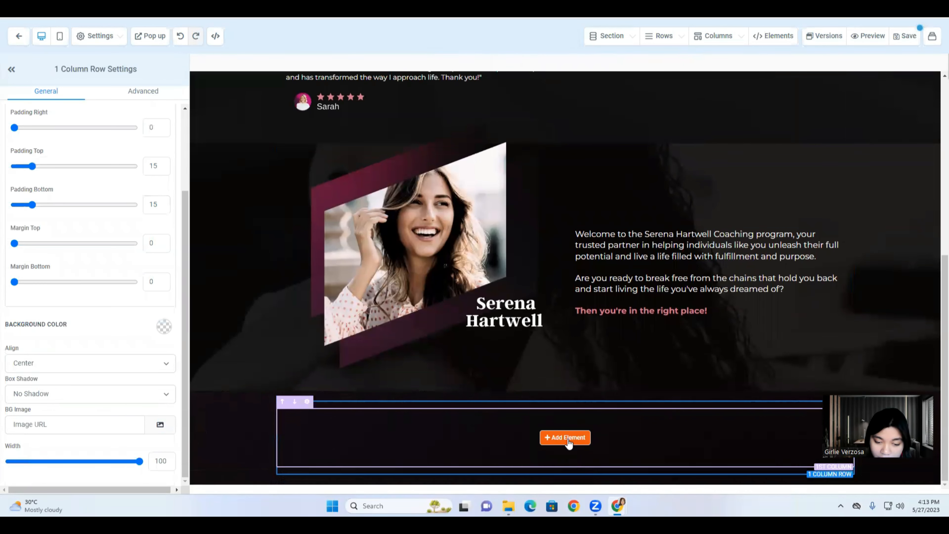
Place a two-column row beneath it and drop a headline into the one-column row.
left_click(565, 481)
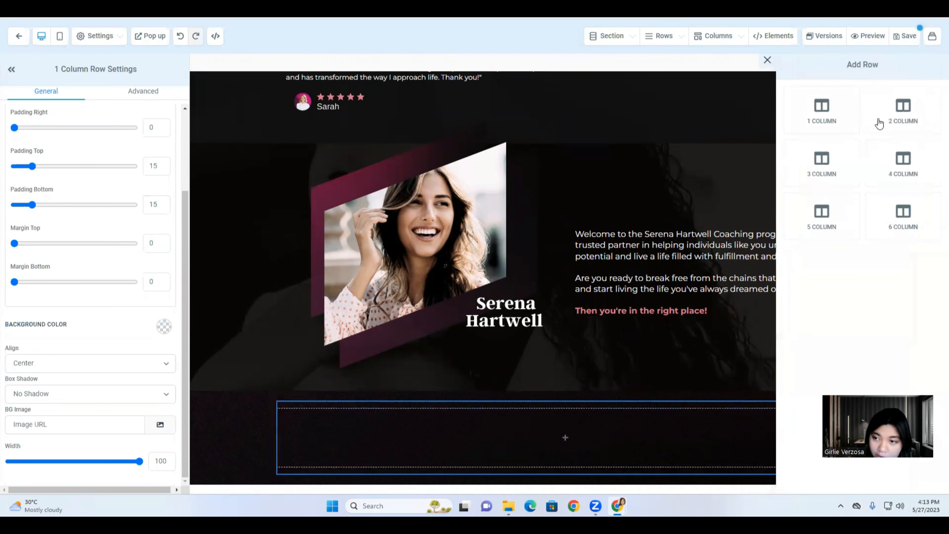
left_click_drag(904, 109, 568, 462)
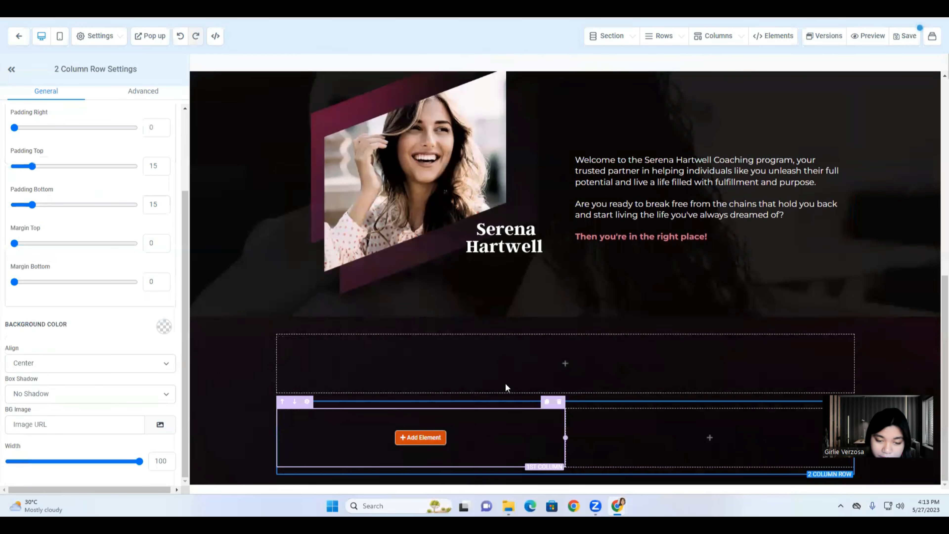
left_click(566, 369)
left_click_drag(753, 158, 554, 368)
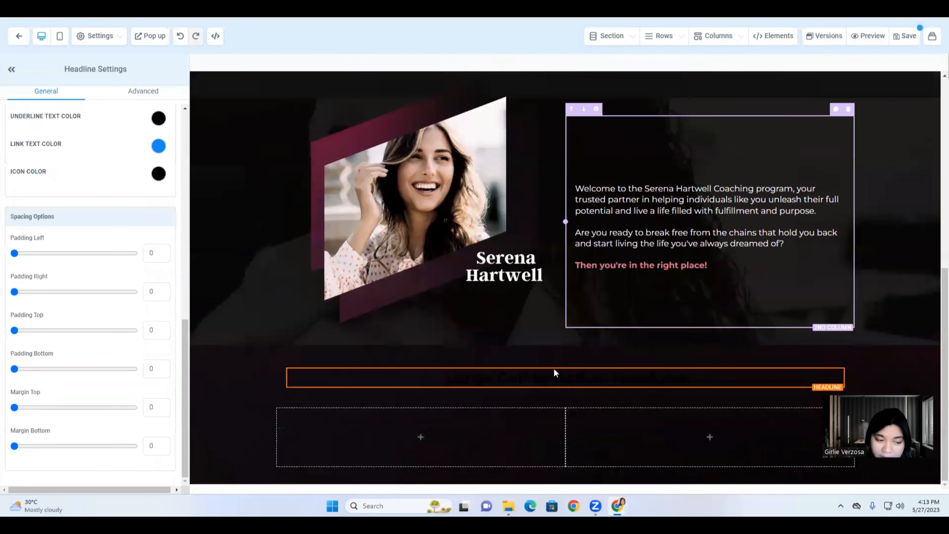
Add a sub-headline beneath the headline and make the headline's text and bold text white.
left_click(567, 391)
left_click(566, 389)
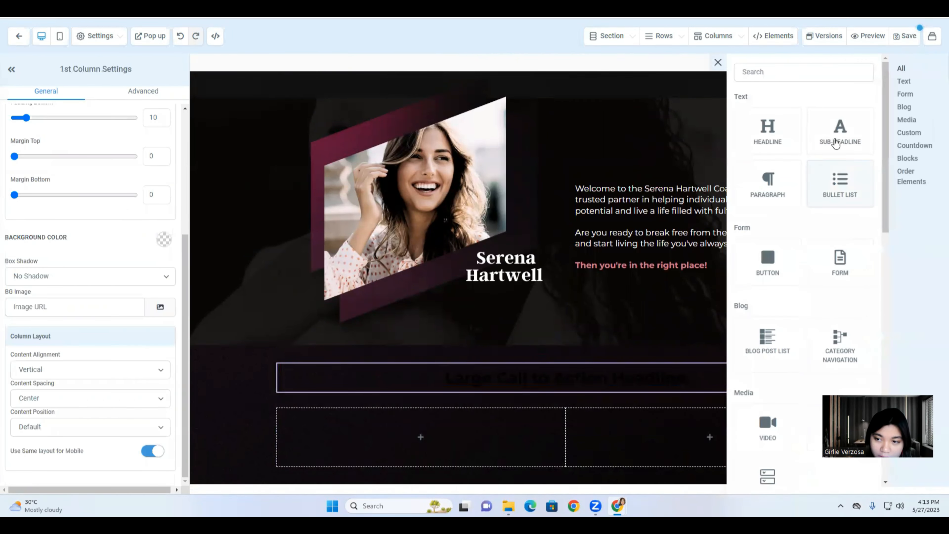
left_click_drag(838, 142, 565, 369)
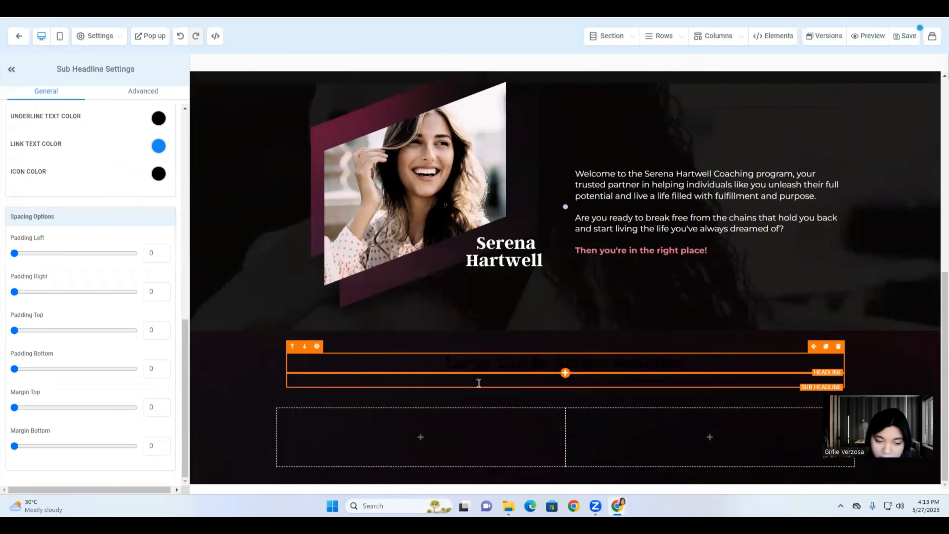
left_click(481, 361)
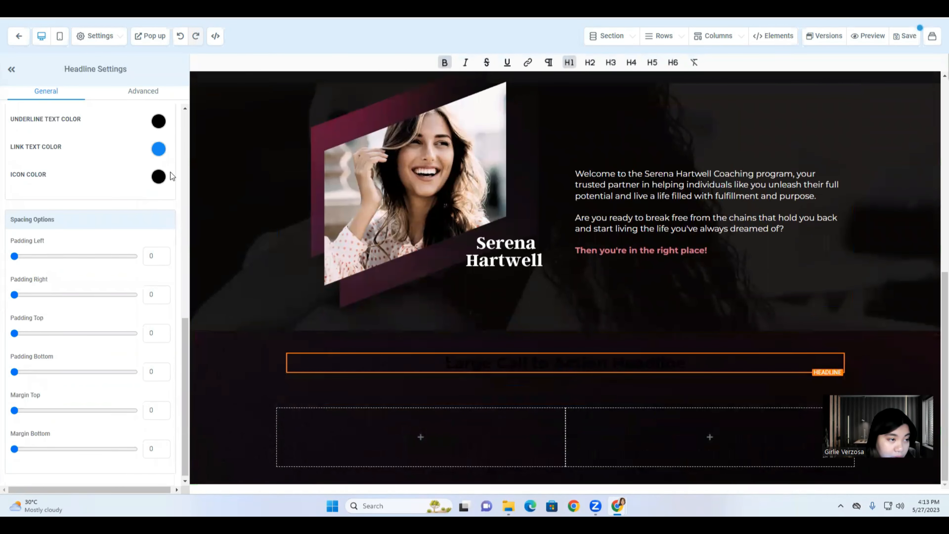
scroll(159, 216, "up", 5)
left_click(158, 232)
left_click(54, 255)
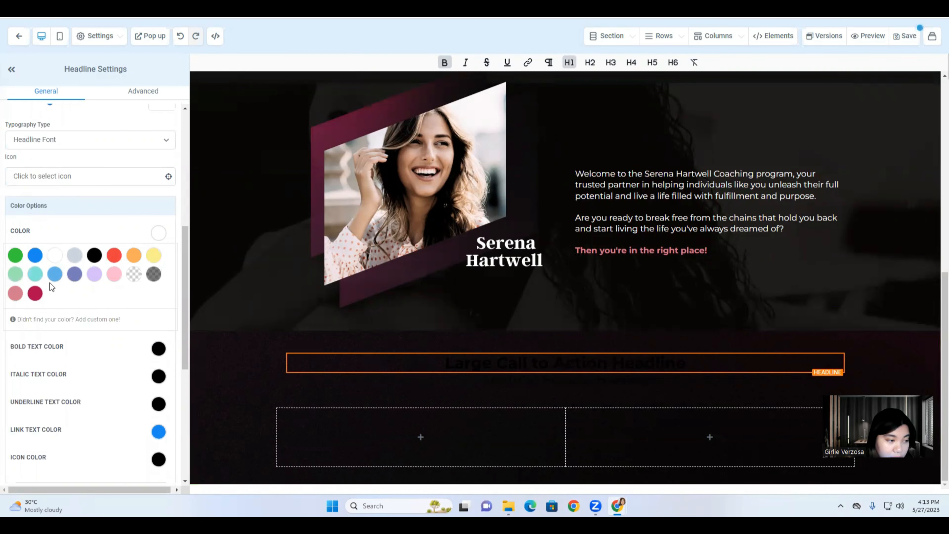
left_click(158, 350)
left_click(53, 371)
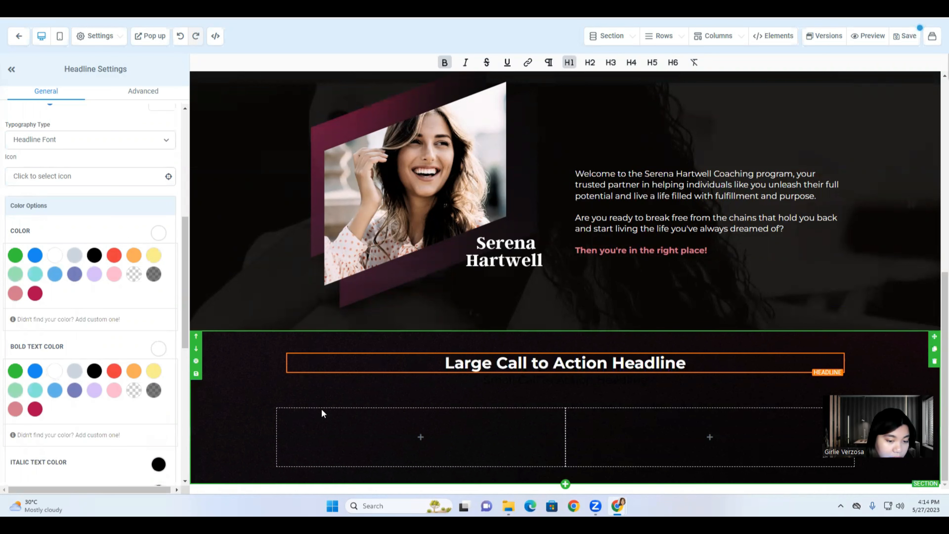
Make the sub-headline's text and bold text white.
left_click(488, 382)
double_click(488, 380)
triple_click(488, 385)
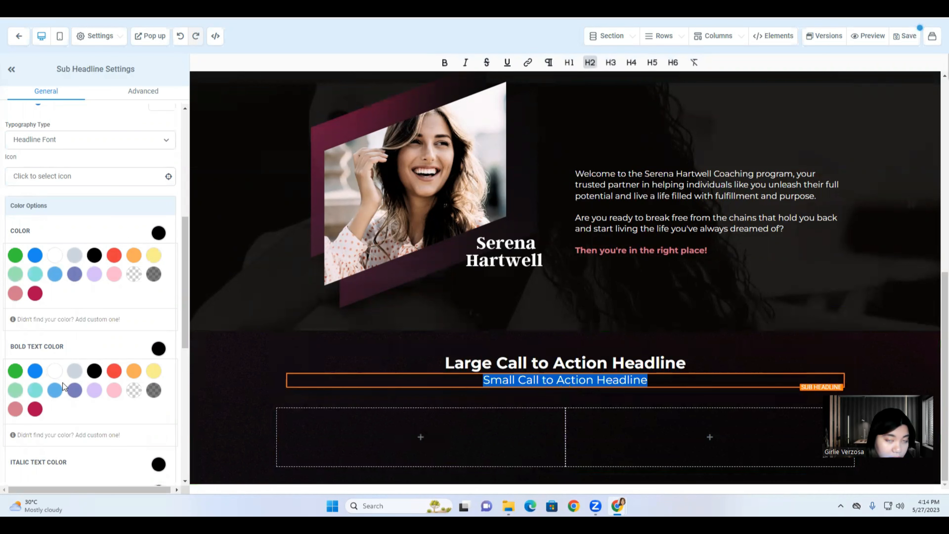
left_click(56, 371)
left_click(54, 256)
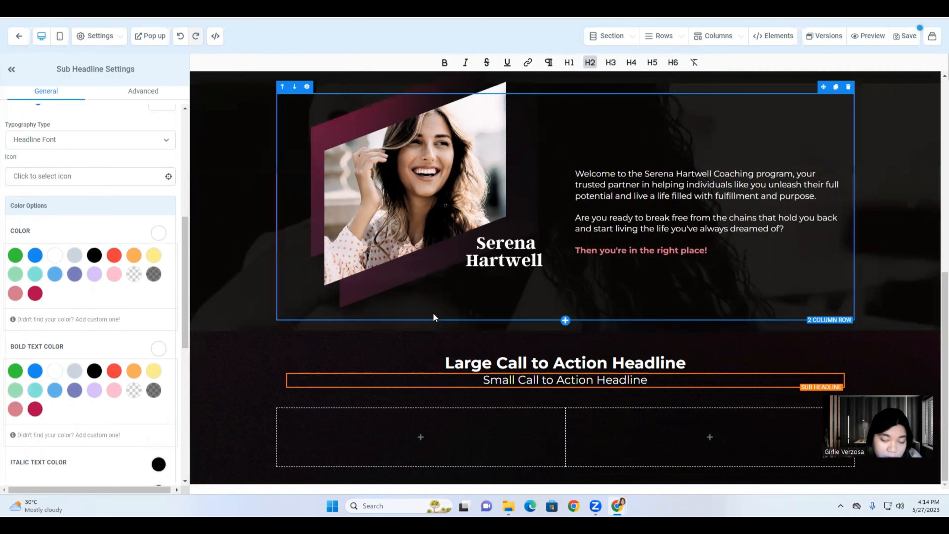
scroll(433, 317, "up", 2)
Copy the question headline from the Canva design.
key("ctrl+Tab")
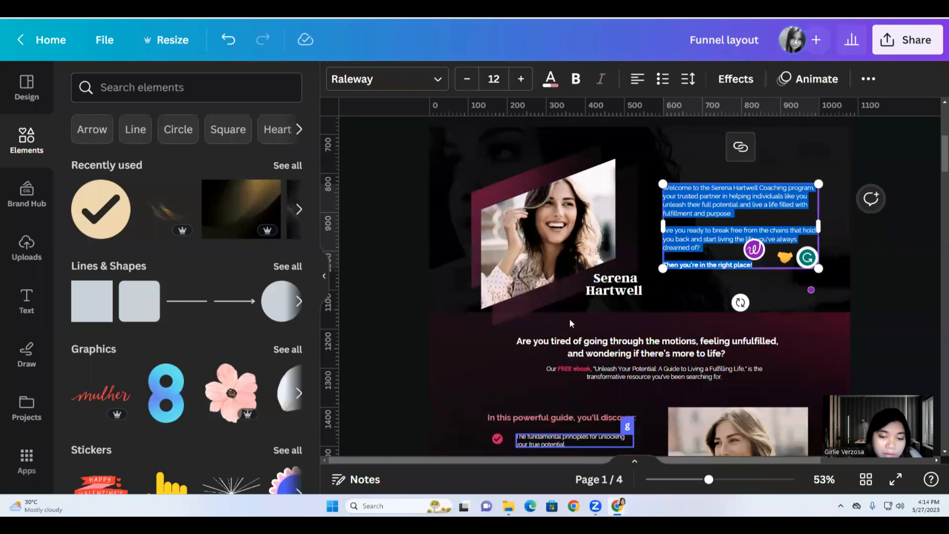
scroll(613, 242, "down", 3)
left_click(613, 245)
double_click(613, 246)
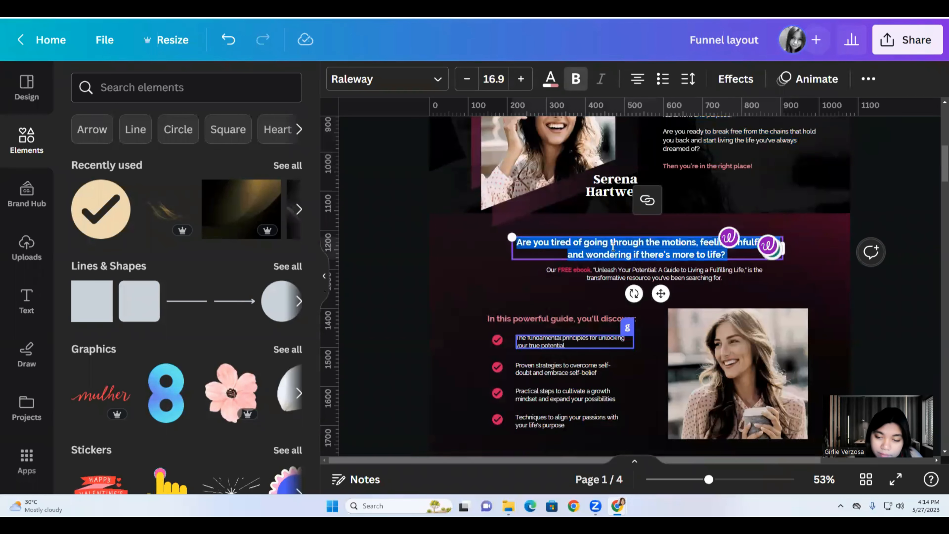
right_click(613, 246)
left_click(628, 285)
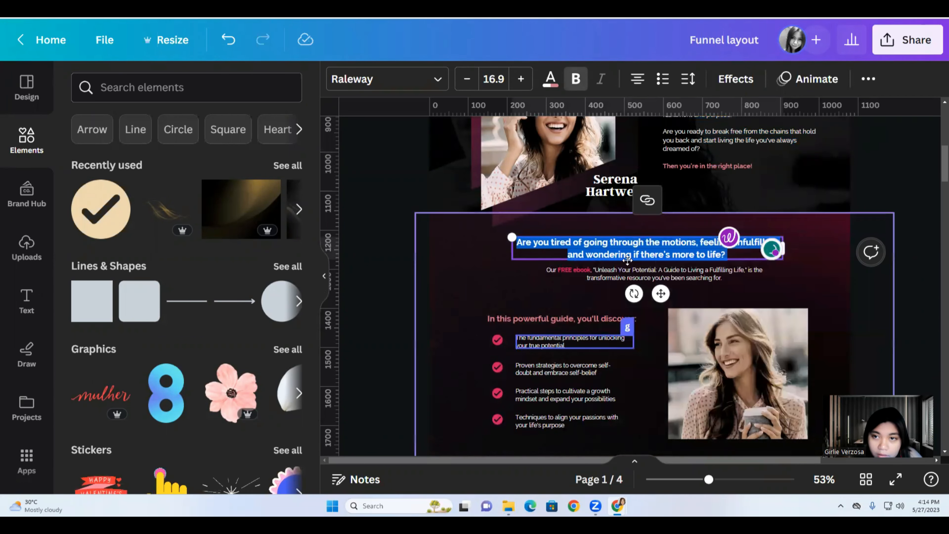
Paste the question over the Large Call to Action Headline.
key("ctrl+shift+Tab")
key("ctrl+Tab")
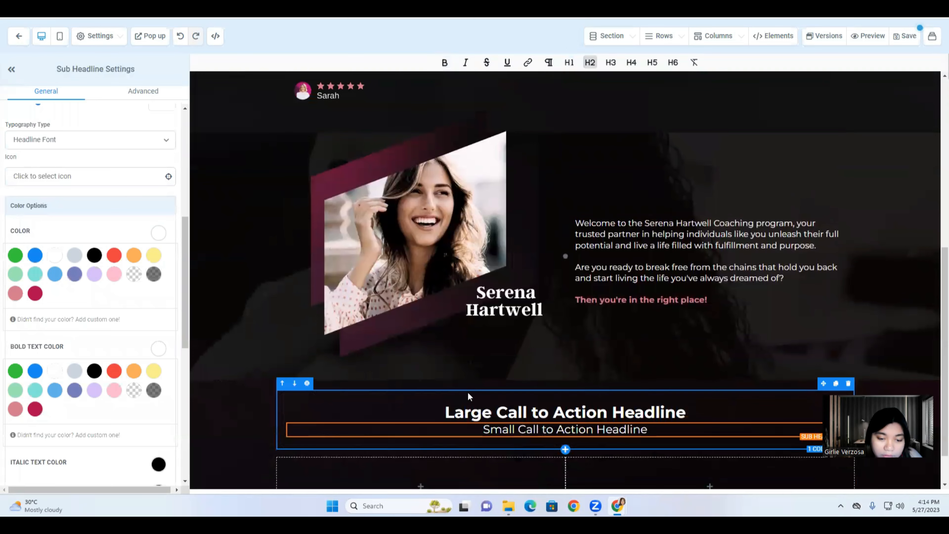
scroll(482, 389, "down", 2)
double_click(482, 363)
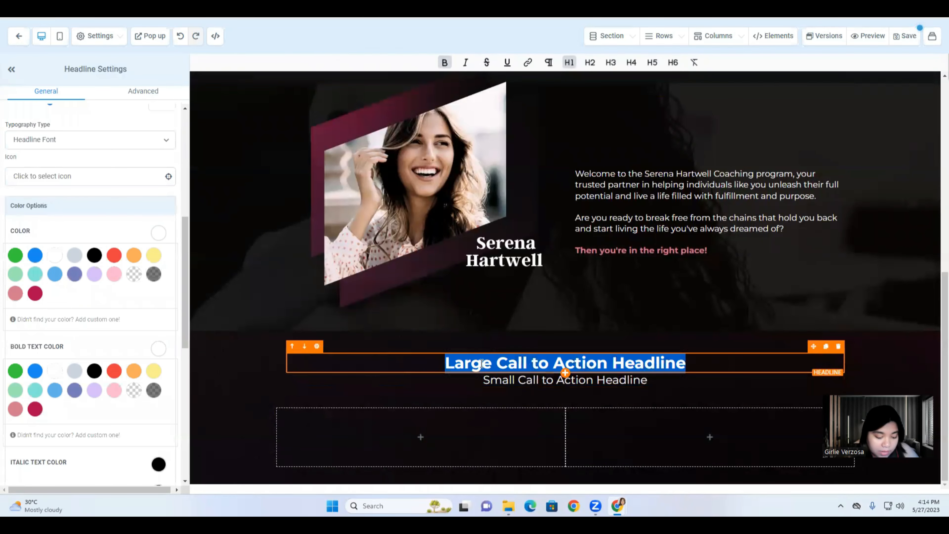
key("ctrl+v")
Select the Small Call to Action Headline and the ebook sentence paragraph in Canva.
triple_click(482, 421)
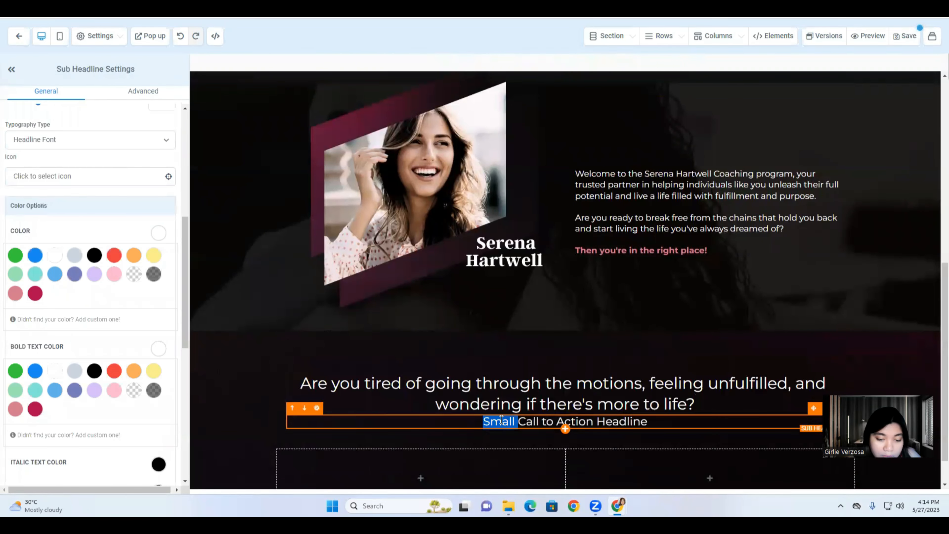
key("ctrl+Tab")
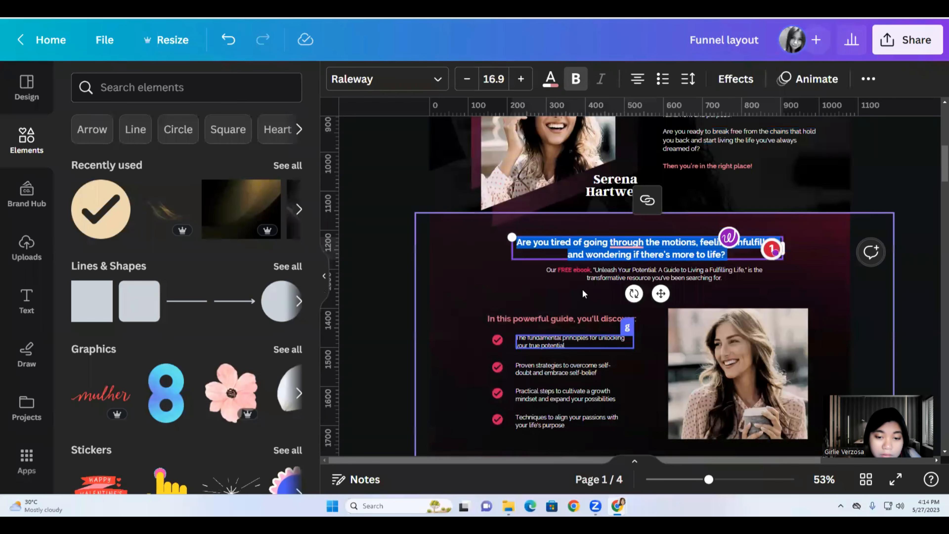
triple_click(590, 275)
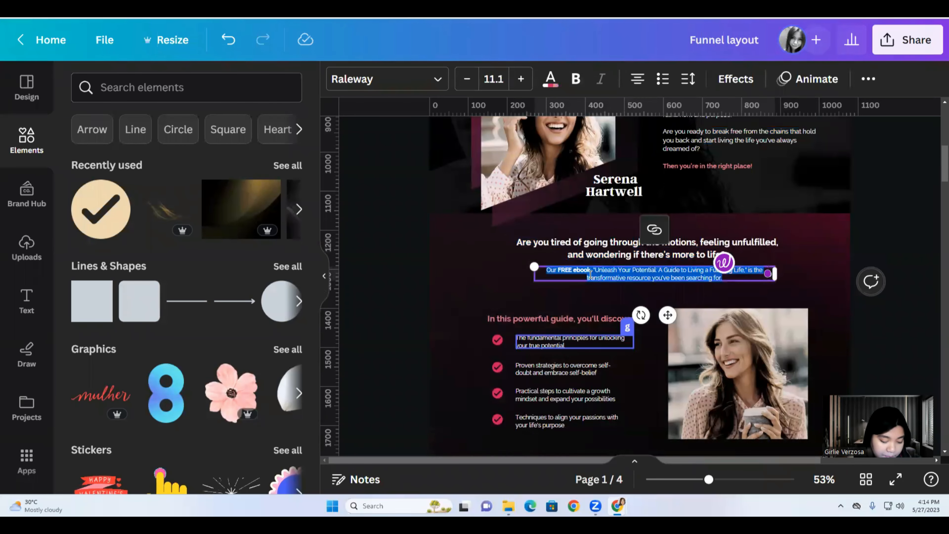
key("ctrl+Tab")
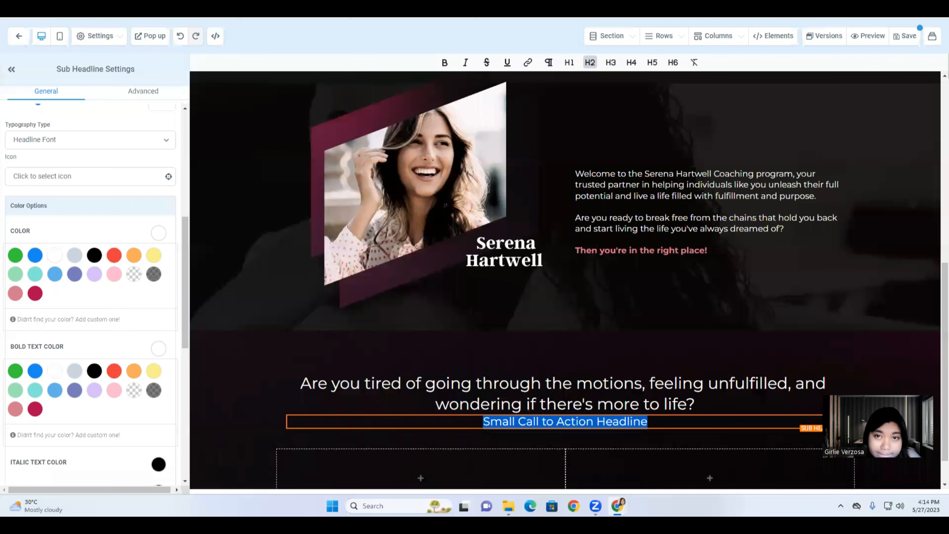
Paste the FREE ebook sentence into the Small Call to Action Headline and select 'FREE ebook'.
key("ctrl+Tab")
key("ctrl+shift+Tab")
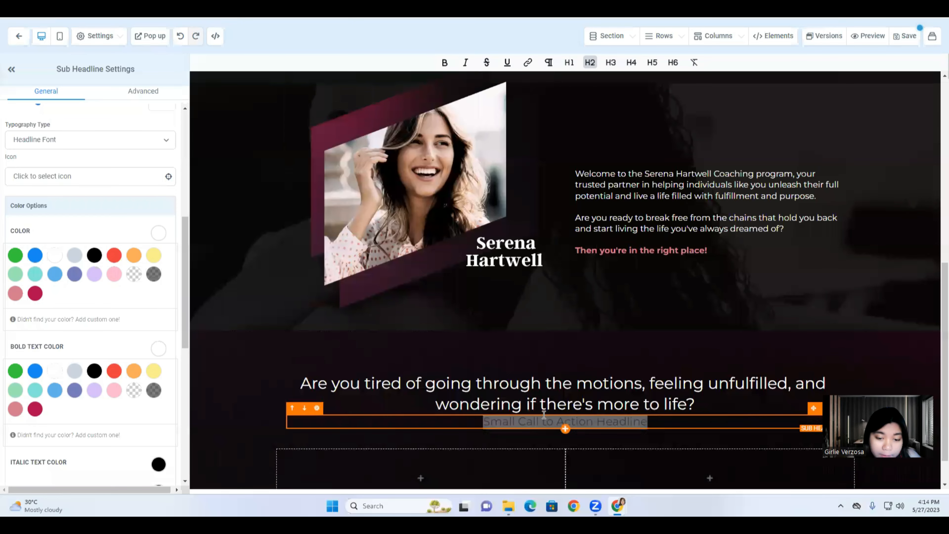
key("ctrl+v")
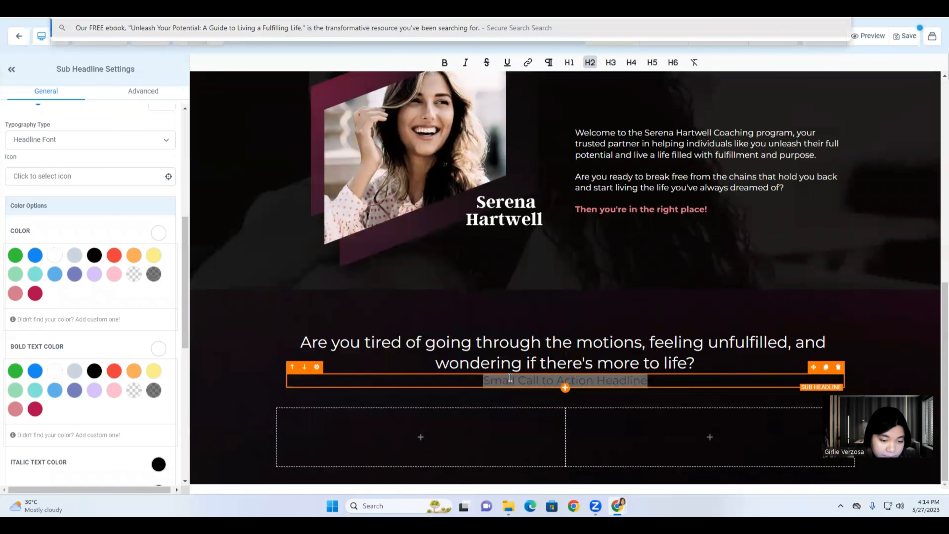
triple_click(510, 377)
type("Our FREE ebook, \"Unleash Your Potential: A Guide to Living a Fulfilling Life,\" is the transformative resource you've been searching for.")
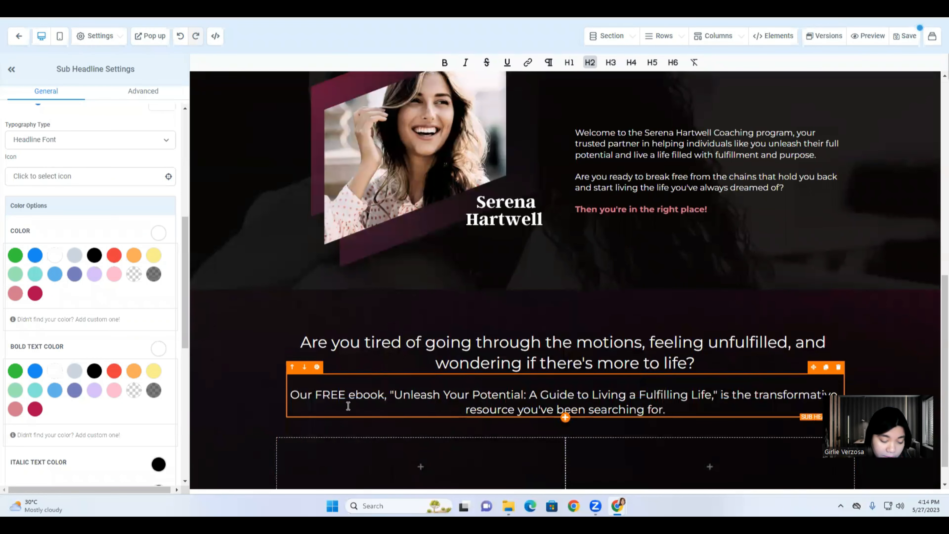
left_click_drag(317, 394, 382, 391)
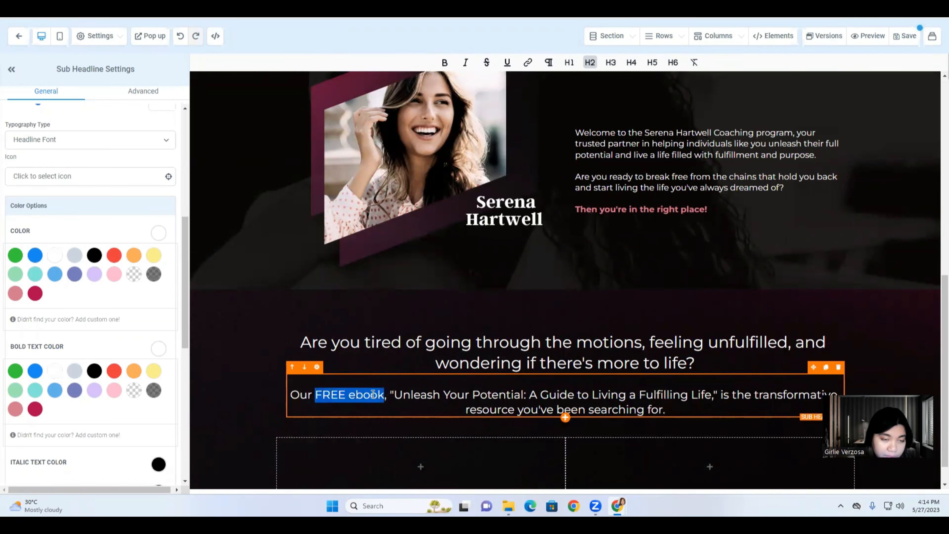
Make 'FREE ebook' bold and light pink.
left_click(445, 62)
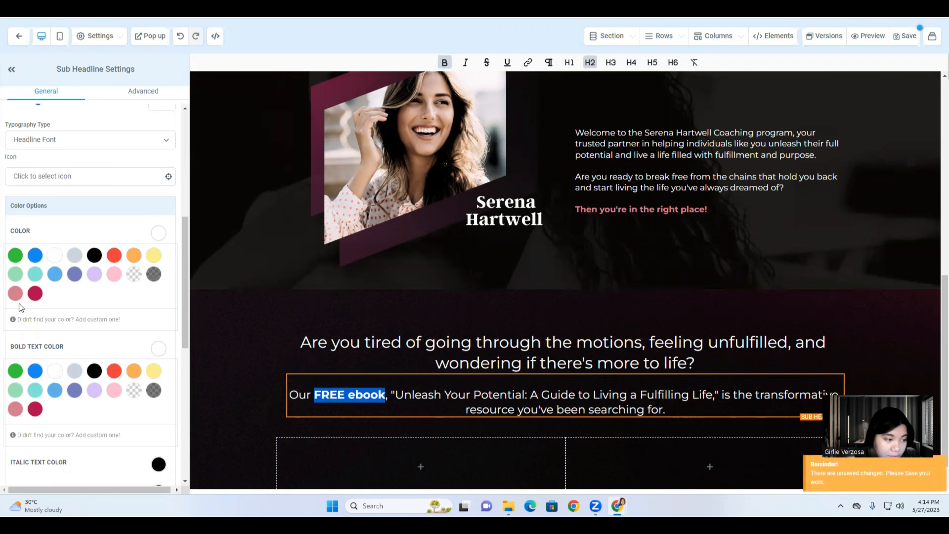
scroll(134, 396, "down", 1)
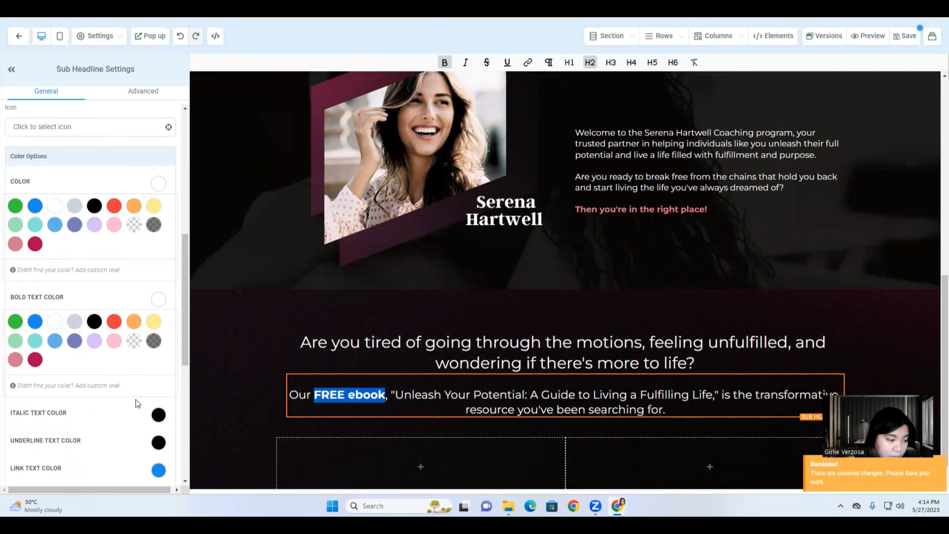
left_click(35, 363)
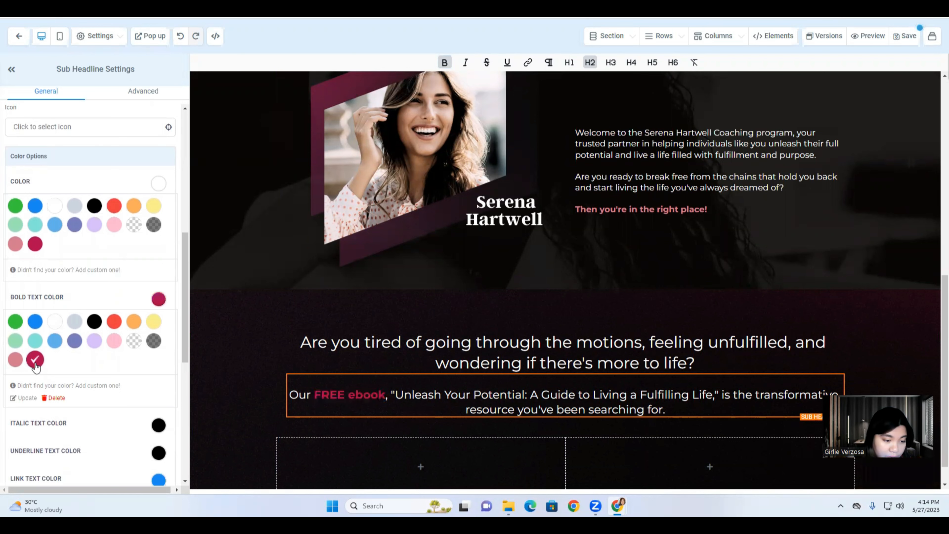
left_click(15, 360)
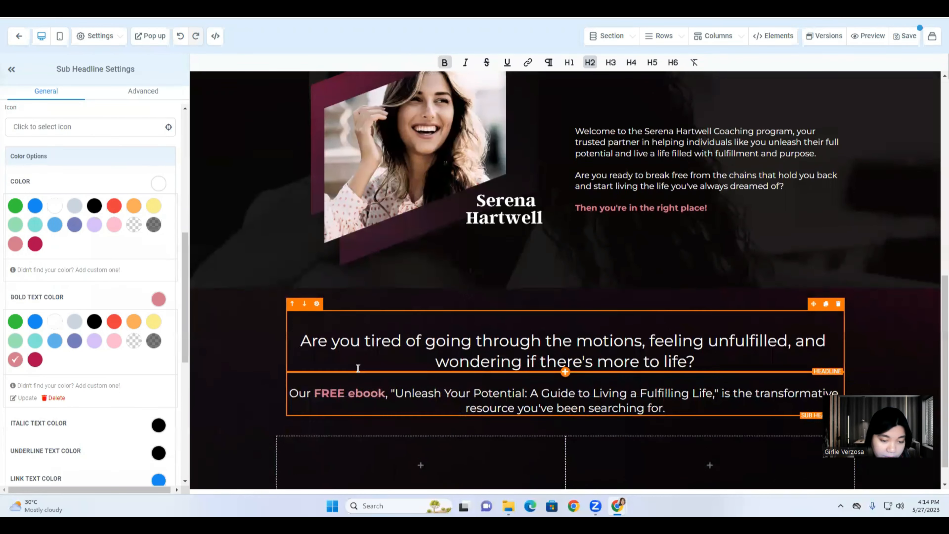
scroll(264, 378, "down", 1)
Break the question headline onto three lines, after 'motions,' and before 'if there's more to life?'.
left_click(264, 379)
double_click(479, 333)
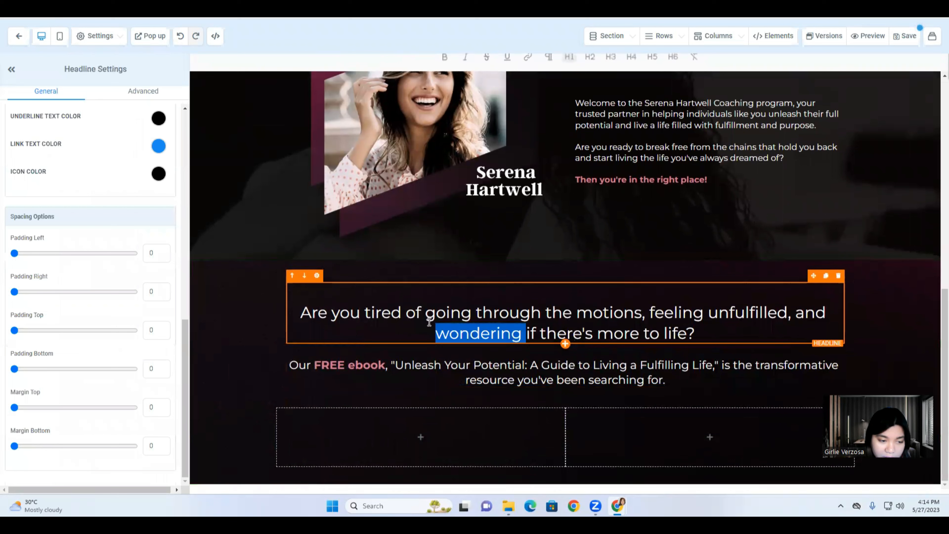
left_click(299, 310)
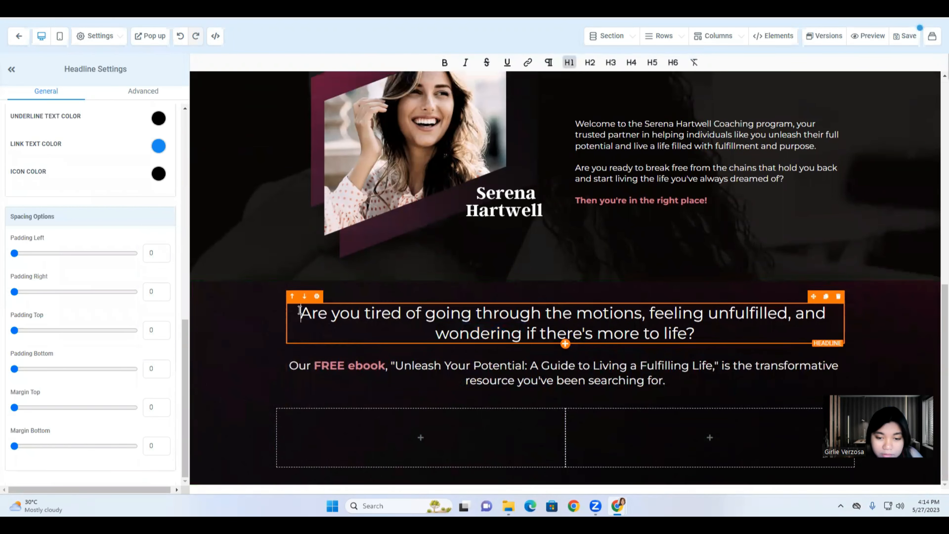
scroll(565, 205, "up", 1)
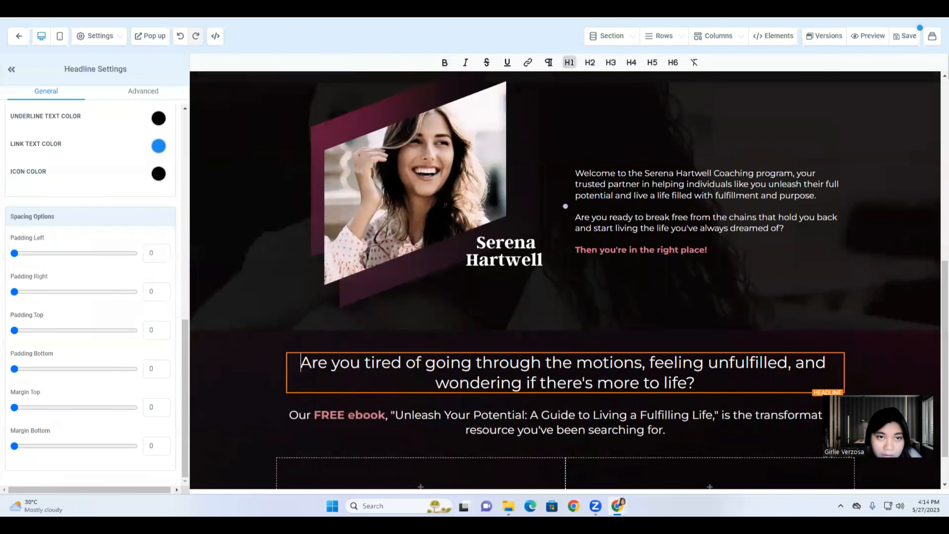
scroll(646, 319, "down", 1)
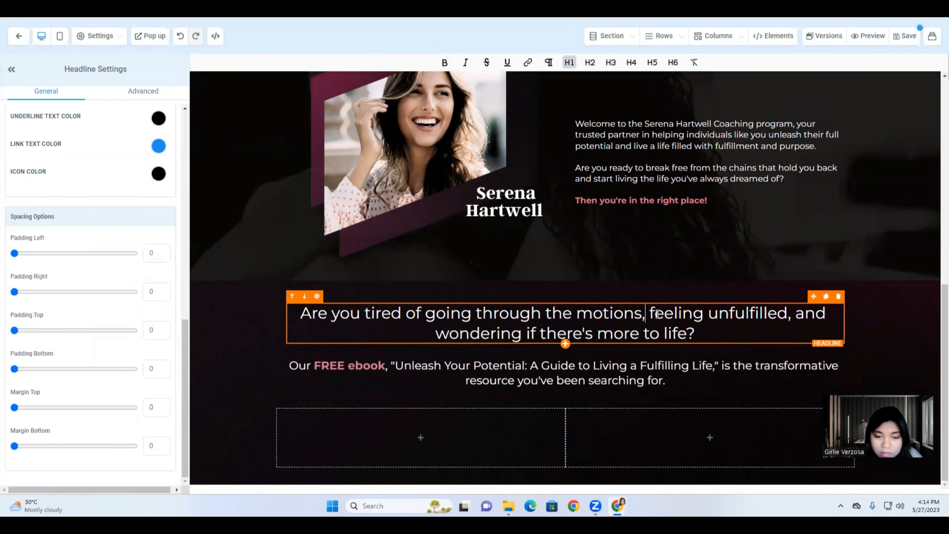
key("shift+Return")
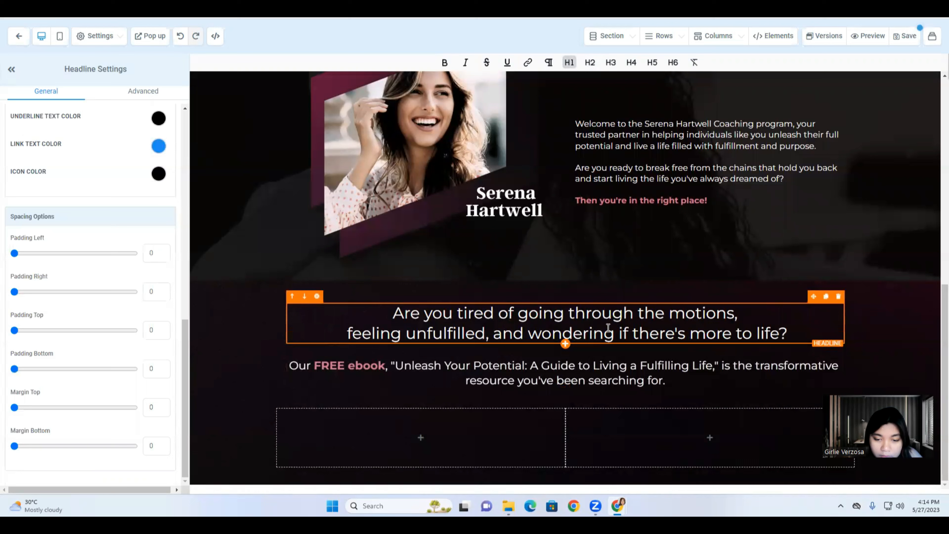
key("shift+Return")
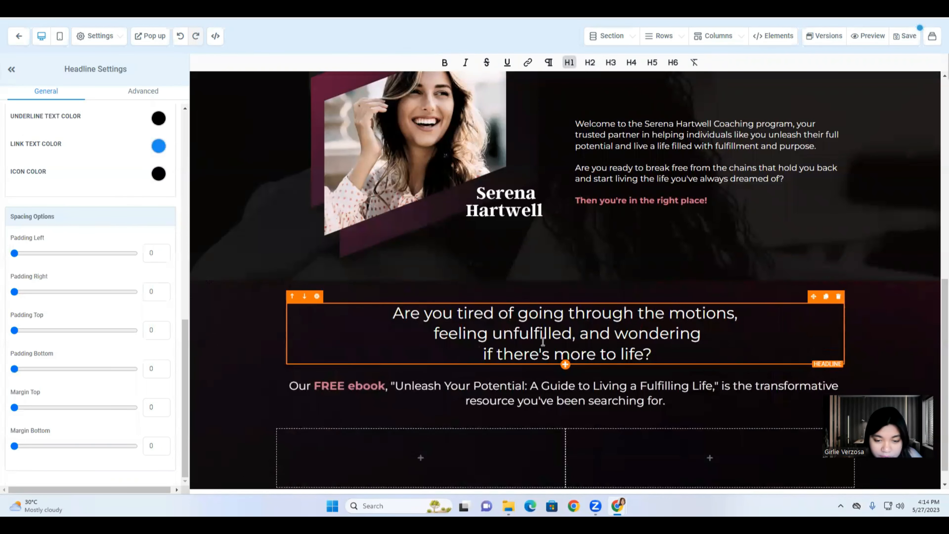
Break the ebook sub-headline onto two lines before 'is the transformative'.
scroll(374, 342, "down", 1)
left_click(343, 369)
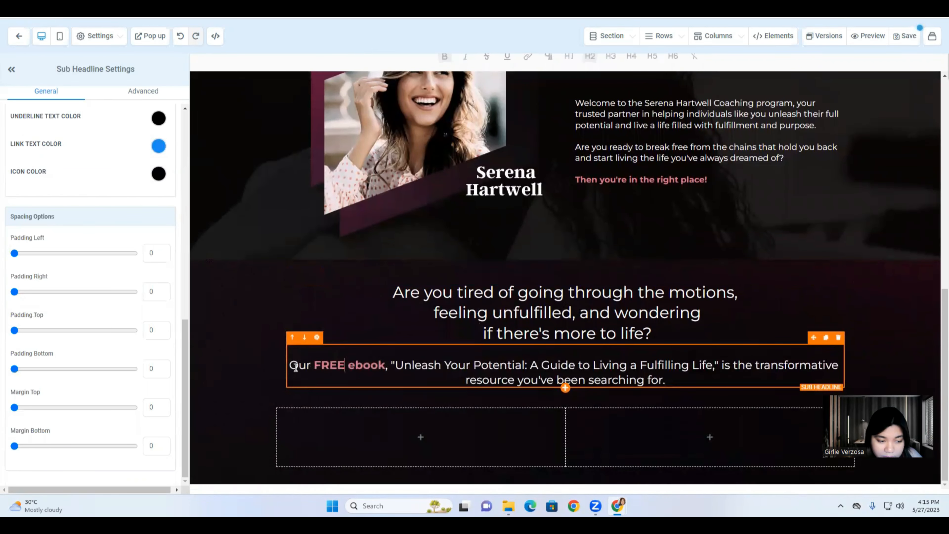
left_click(292, 365)
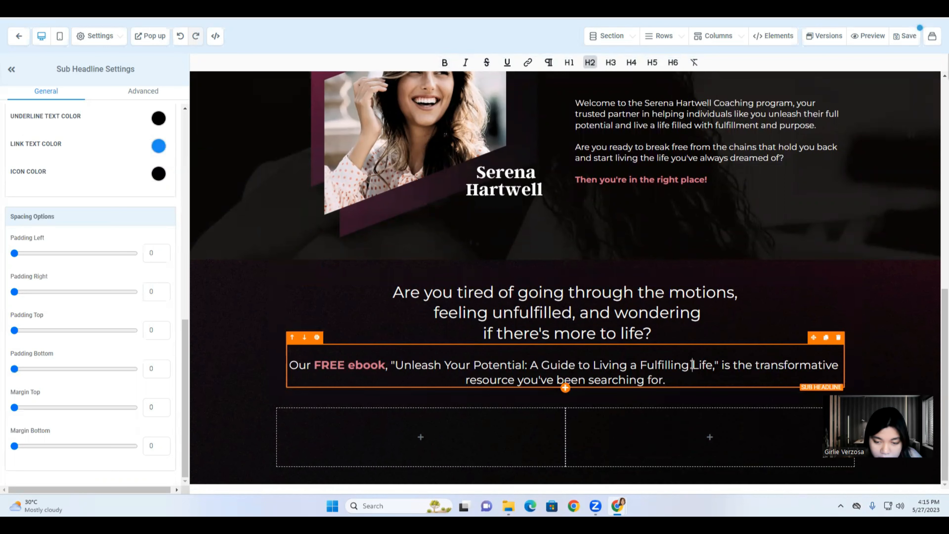
left_click(724, 365)
key("shift+Return")
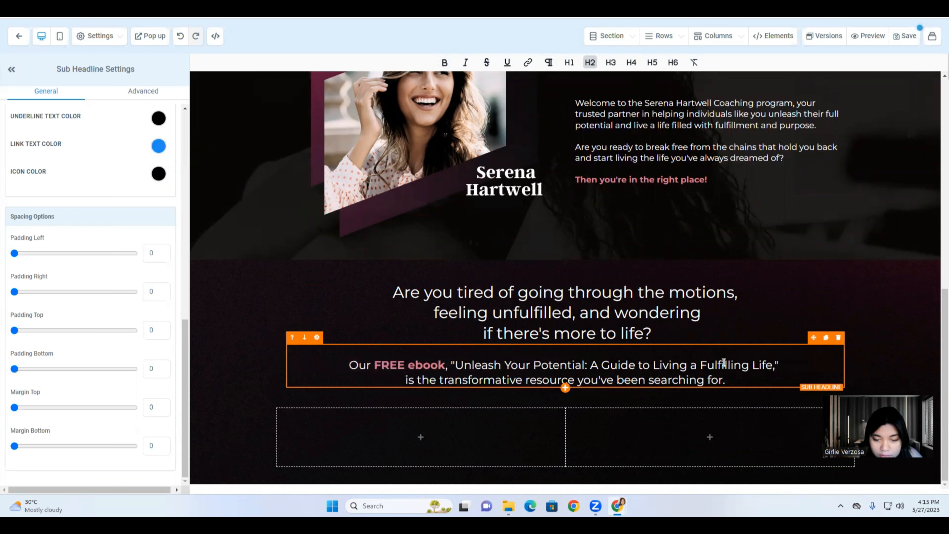
left_click(369, 335)
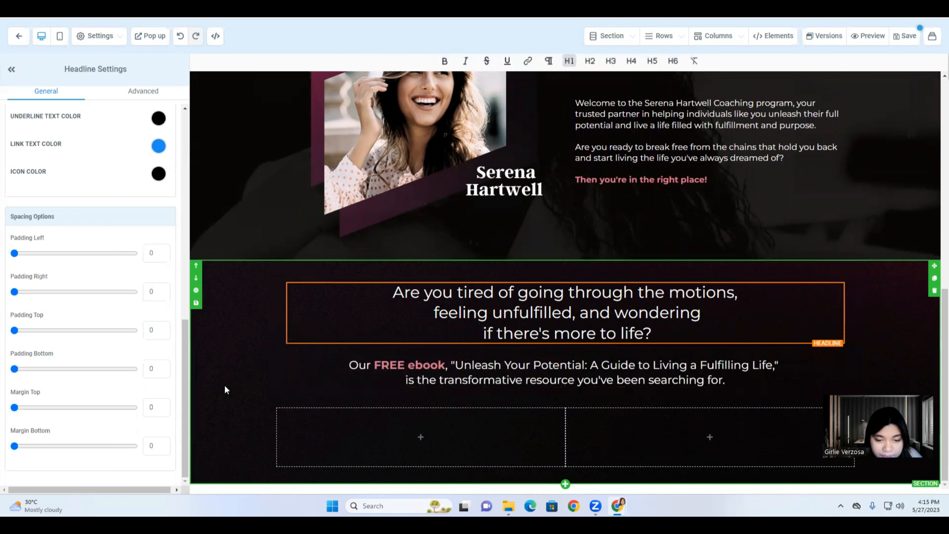
Place an image element in the right column of the two-column row.
mouse_move(420, 441)
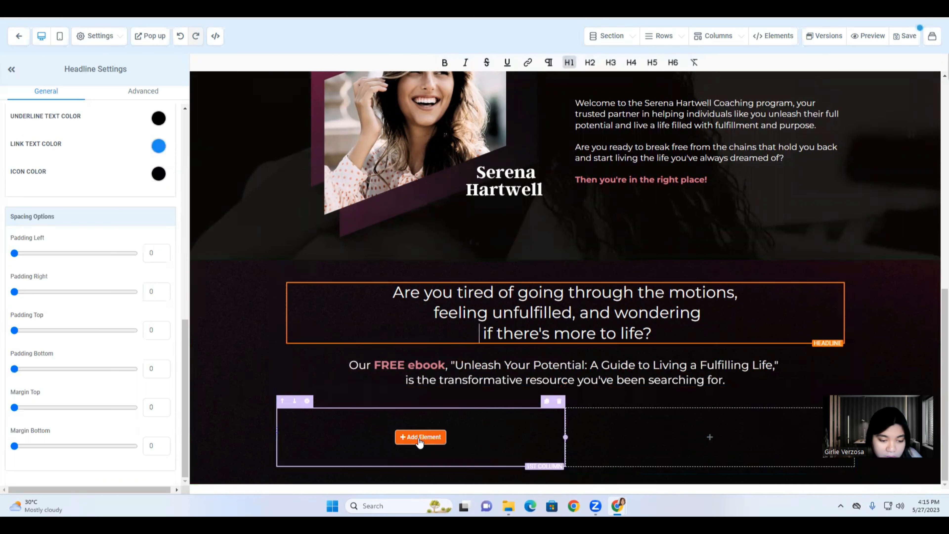
left_click(704, 439)
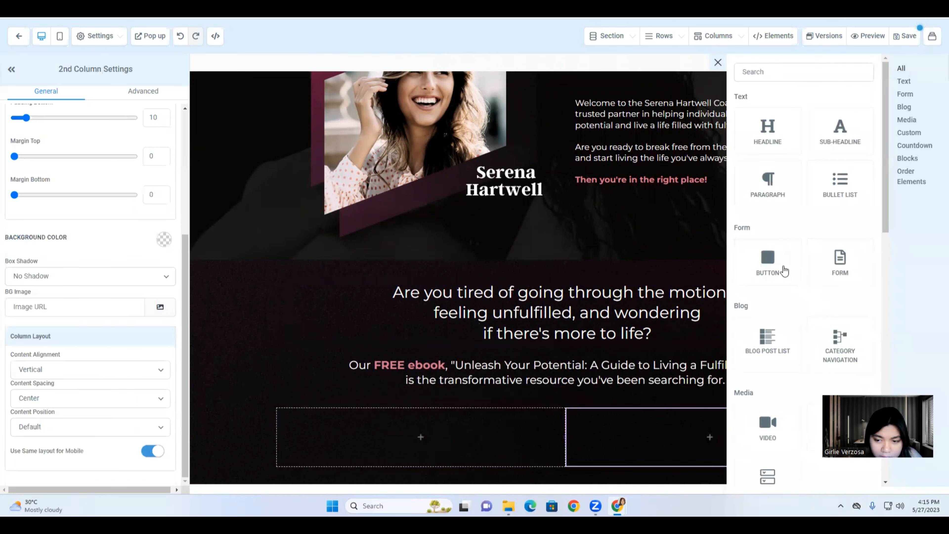
scroll(787, 309, "down", 5)
scroll(788, 310, "down", 8)
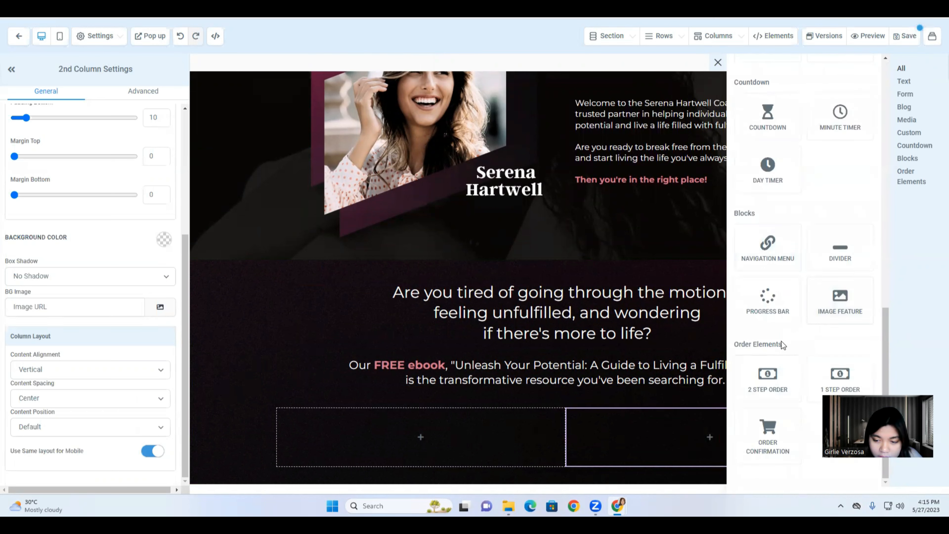
scroll(783, 341, "up", 5)
scroll(785, 343, "up", 8)
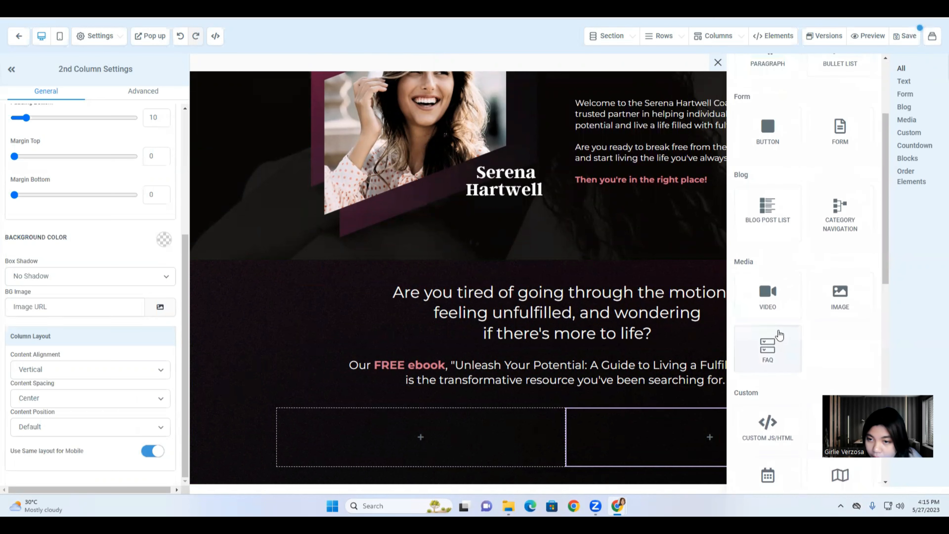
scroll(827, 337, "down", 4)
left_click_drag(840, 231, 663, 449)
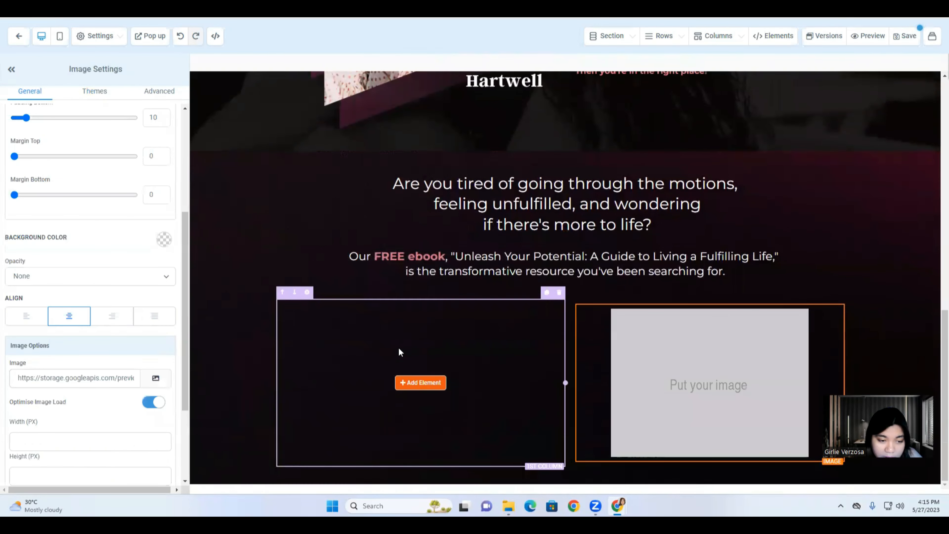
Add a headline element to the left column.
left_click(407, 385)
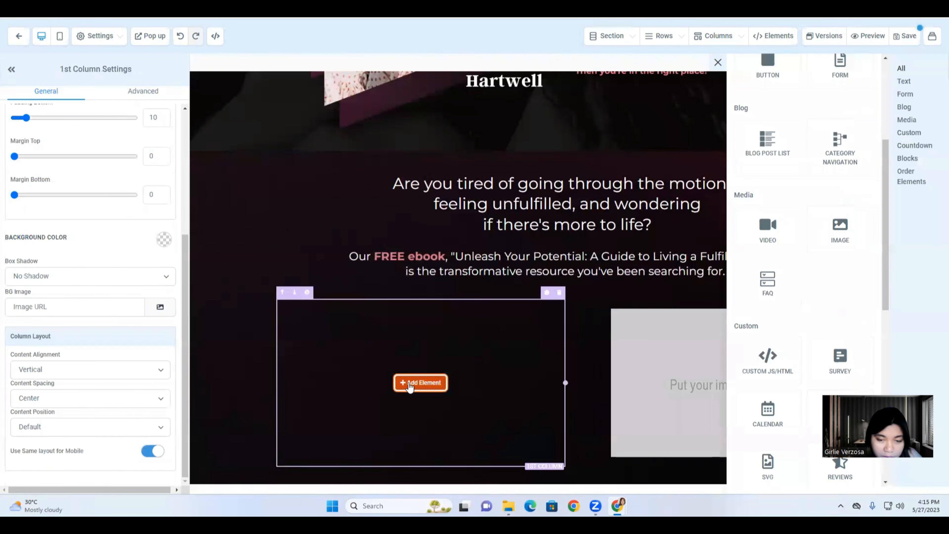
scroll(773, 164, "up", 5)
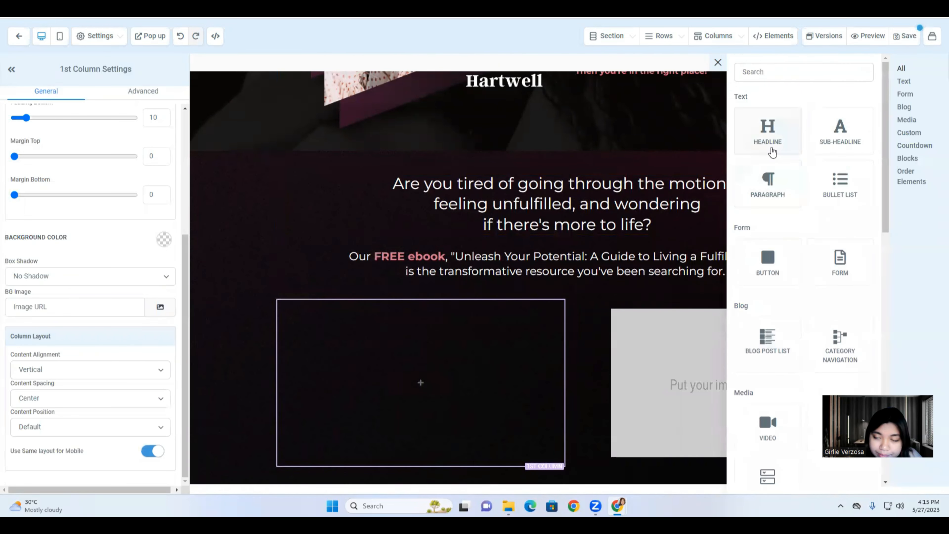
left_click_drag(769, 147, 437, 364)
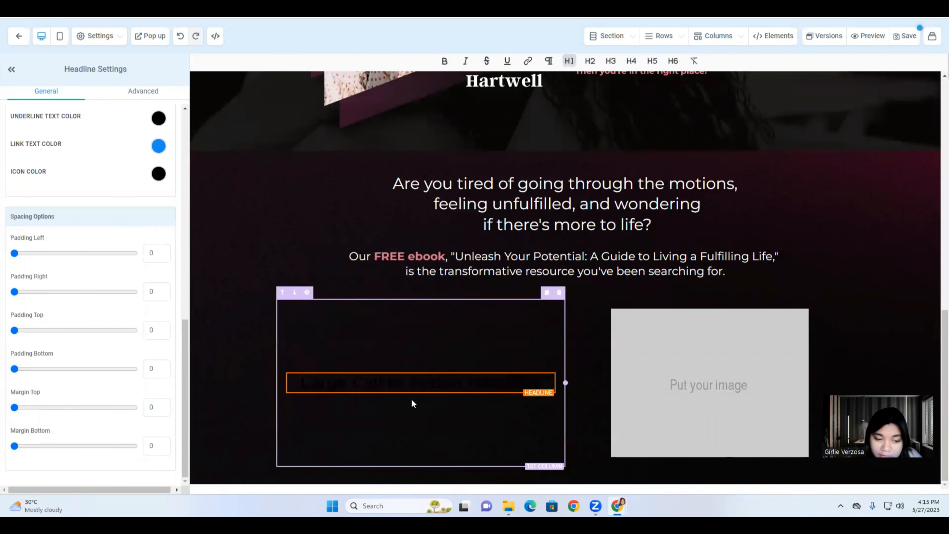
left_click(421, 393)
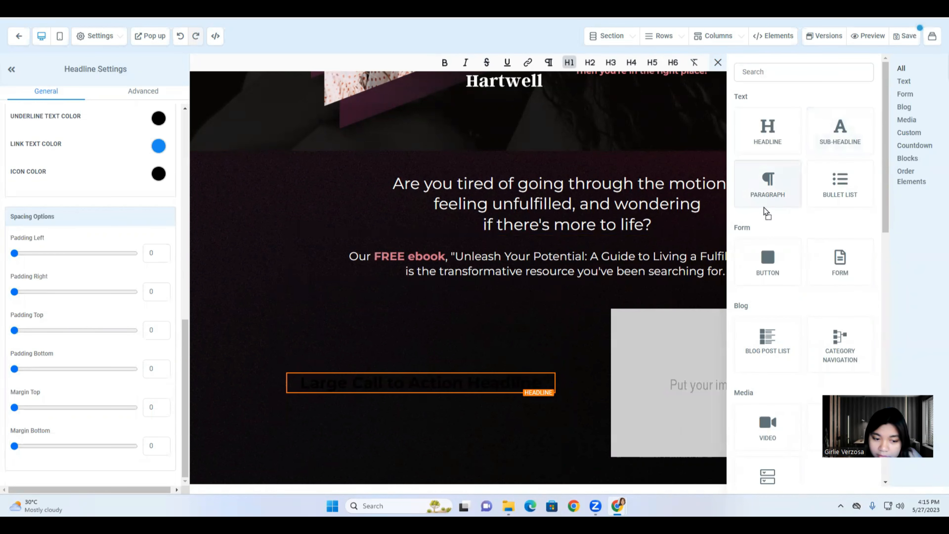
Add a paragraph under the headline and make the headline's text and bold text white.
left_click_drag(765, 205, 422, 423)
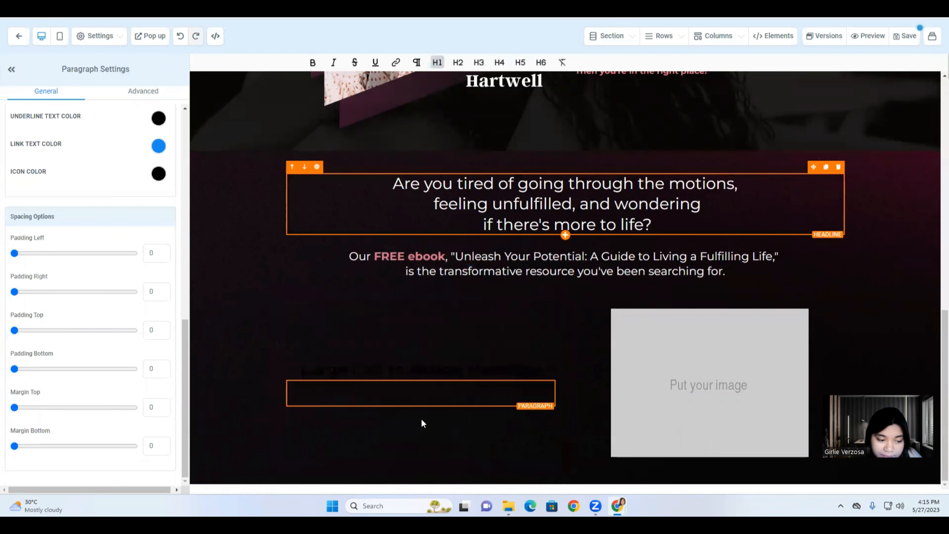
left_click(370, 366)
triple_click(370, 366)
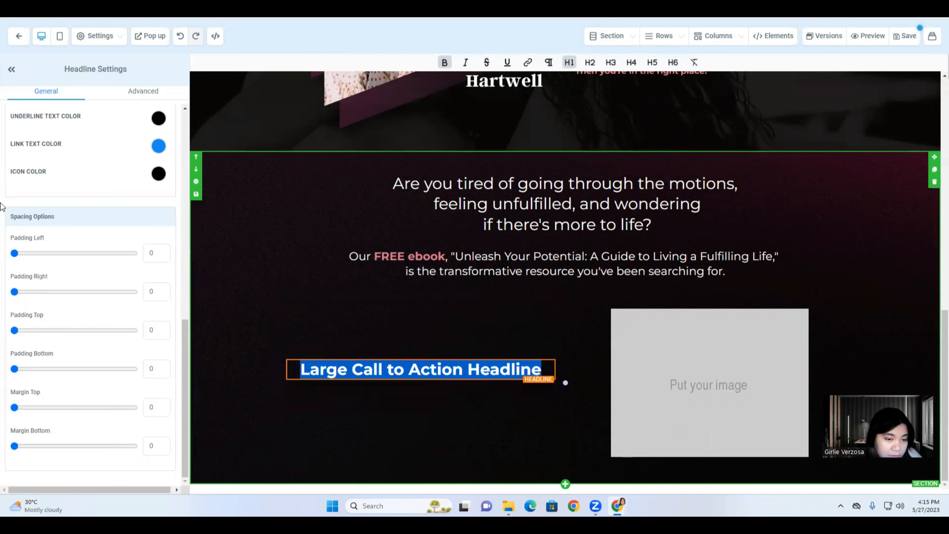
scroll(124, 234, "up", 5)
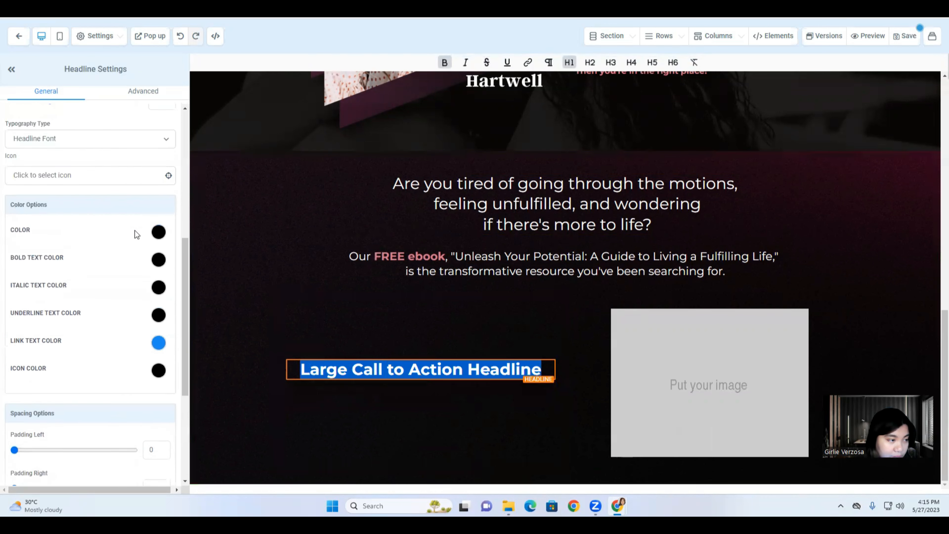
left_click(158, 232)
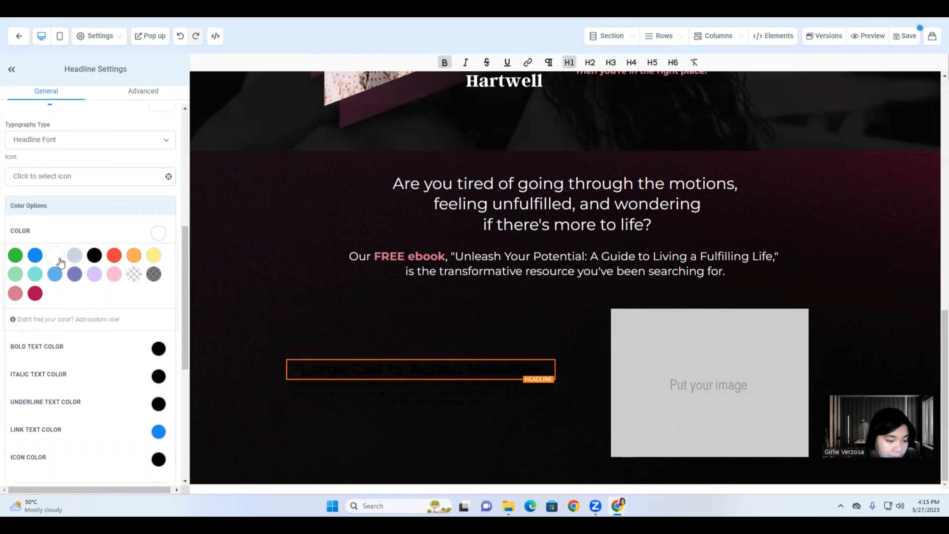
left_click(59, 258)
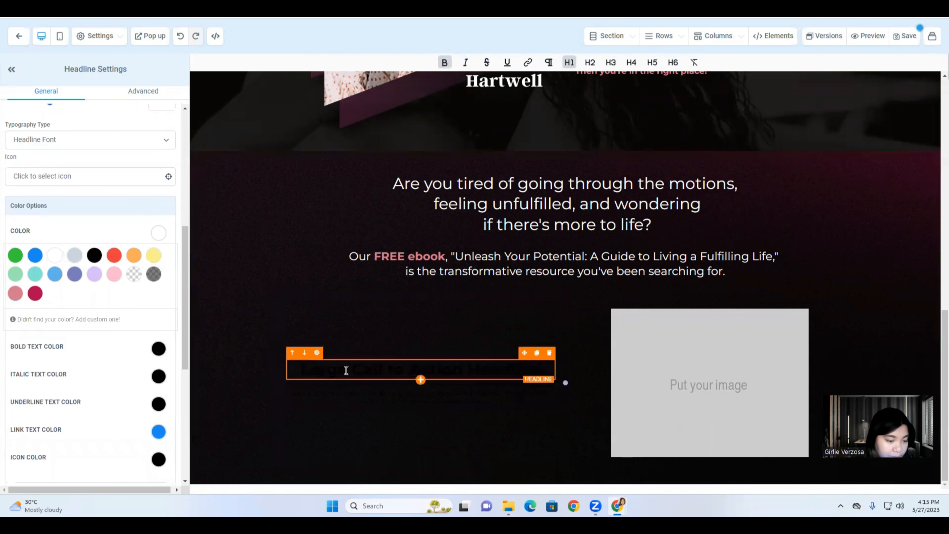
left_click(48, 261)
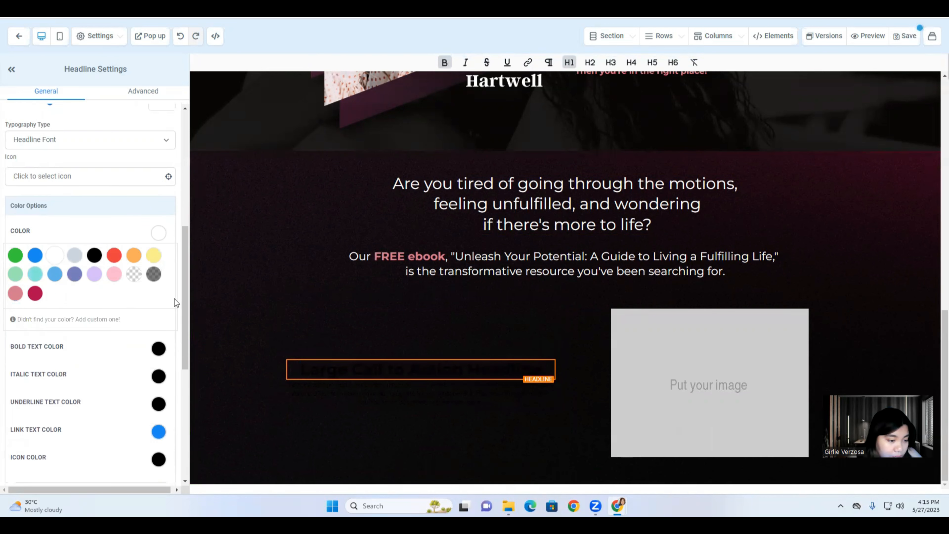
left_click(159, 348)
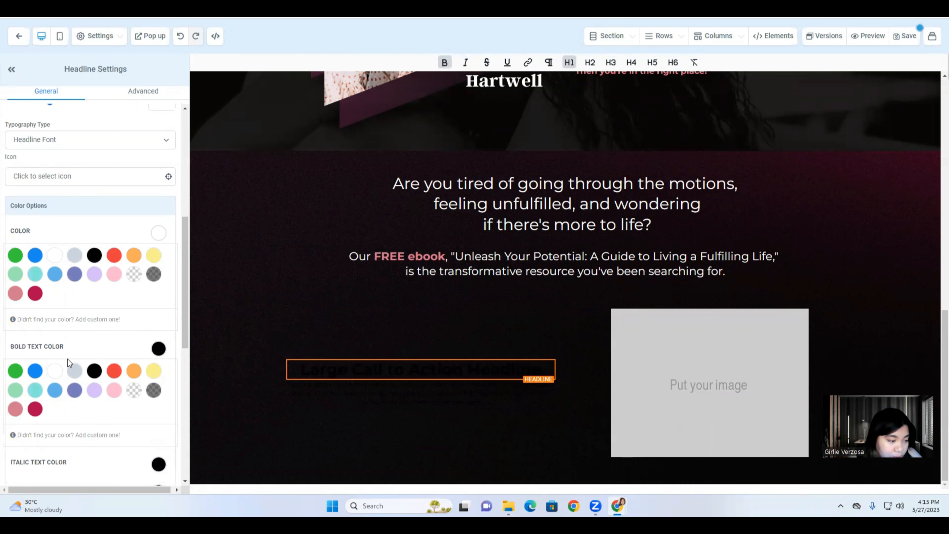
left_click(55, 370)
Make the paragraph text white and left-align both the headline and paragraph.
left_click(331, 392)
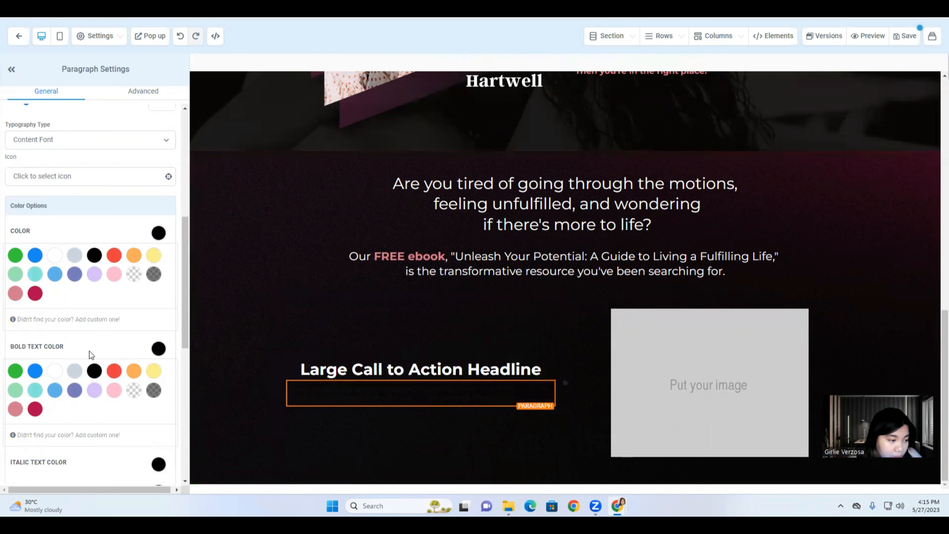
left_click(55, 257)
left_click(334, 370)
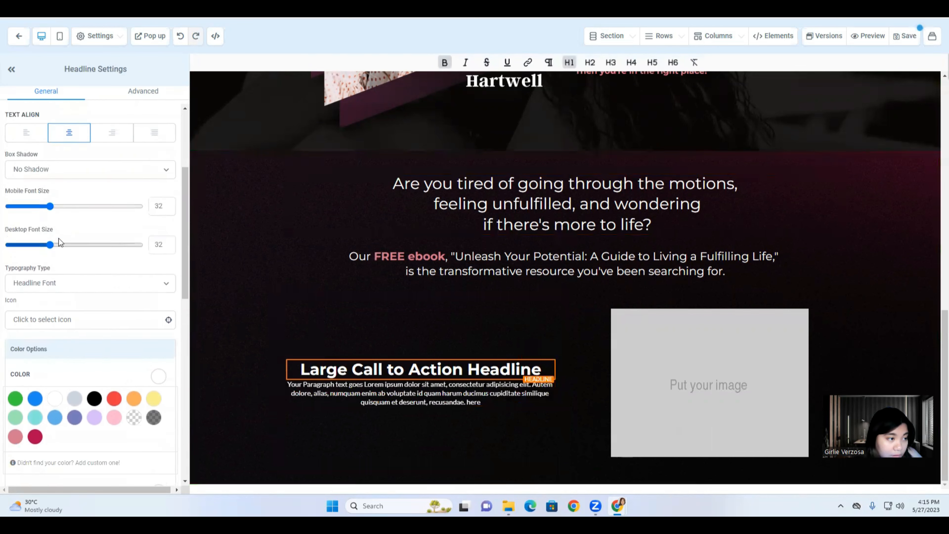
scroll(60, 243, "up", 5)
left_click(26, 284)
left_click(332, 389)
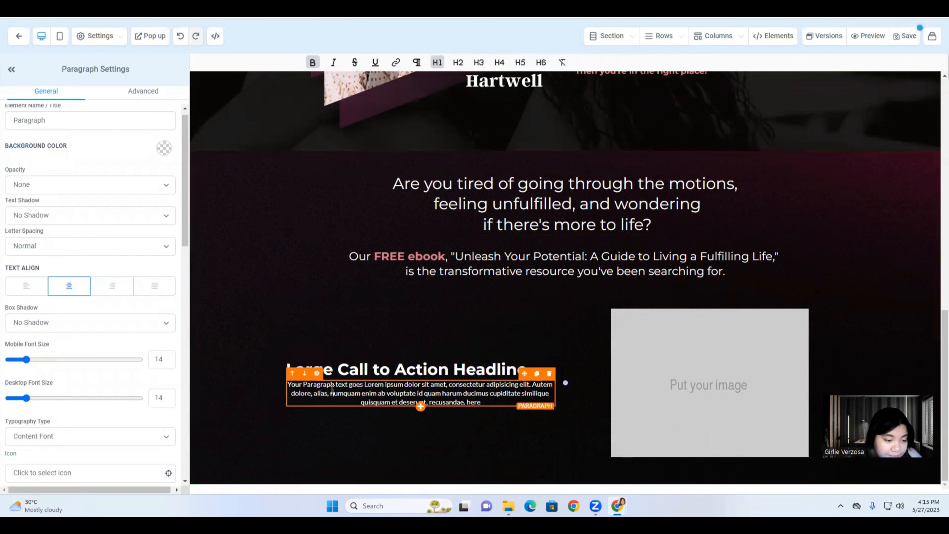
left_click(27, 286)
left_click(376, 368)
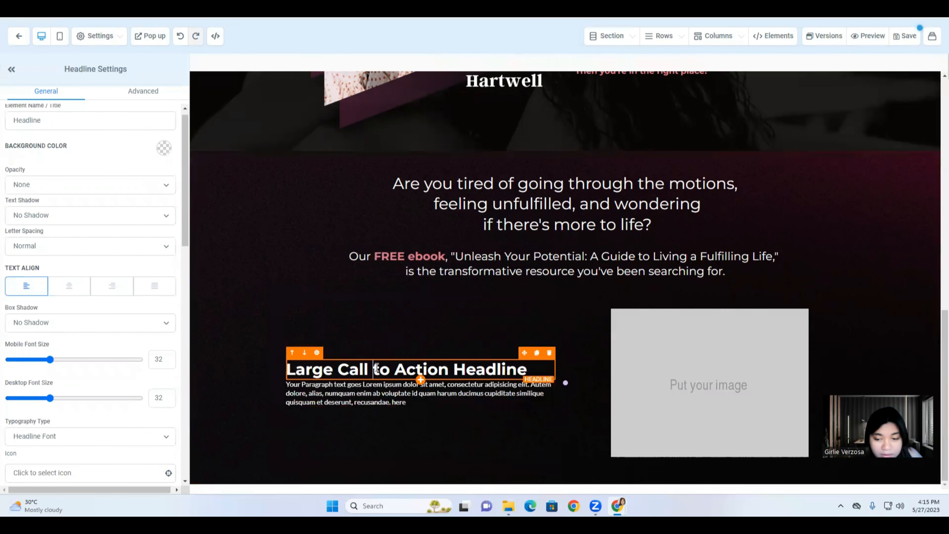
left_click(325, 364)
double_click(324, 369)
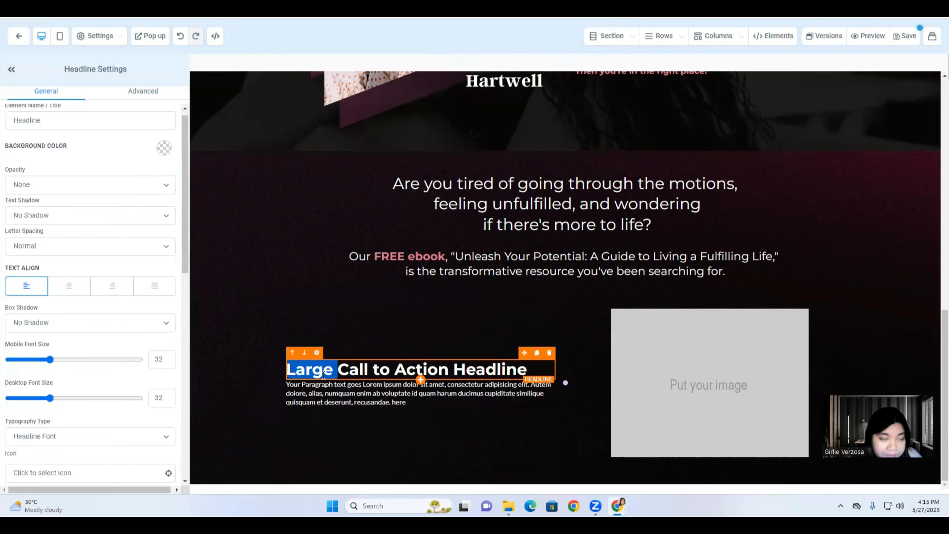
Copy Canva's 'In this powerful guide, you'll discover:' heading, pasting over the placeholder headline.
left_click(322, 8)
scroll(511, 306, "down", 2)
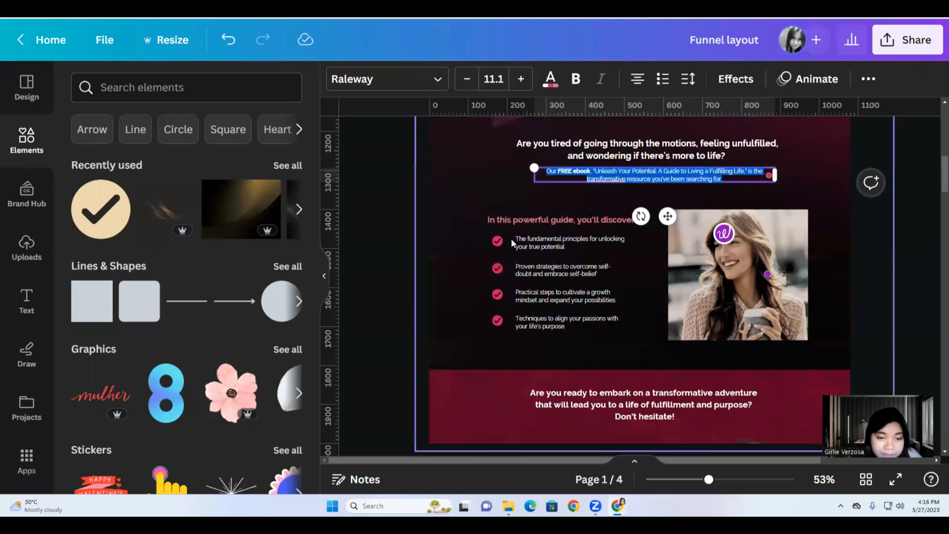
double_click(524, 220)
right_click(524, 221)
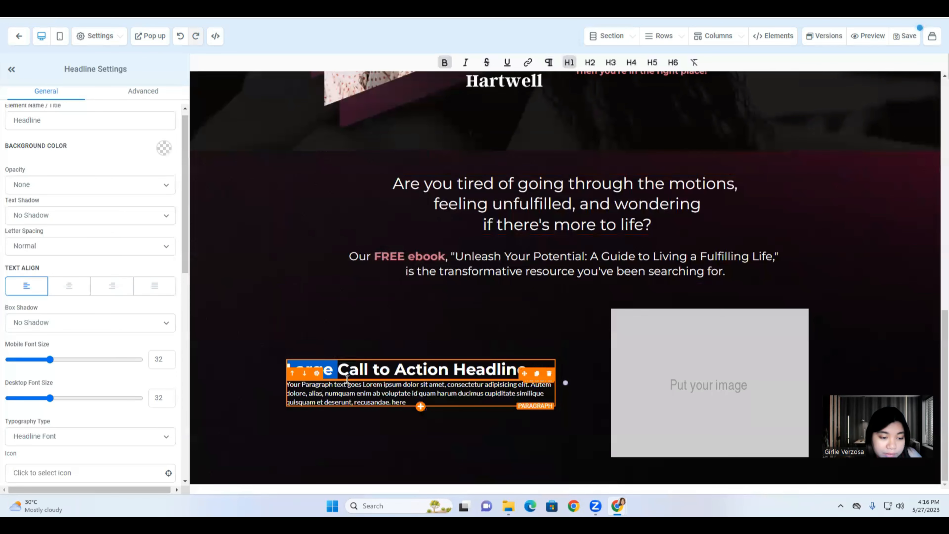
triple_click(348, 378)
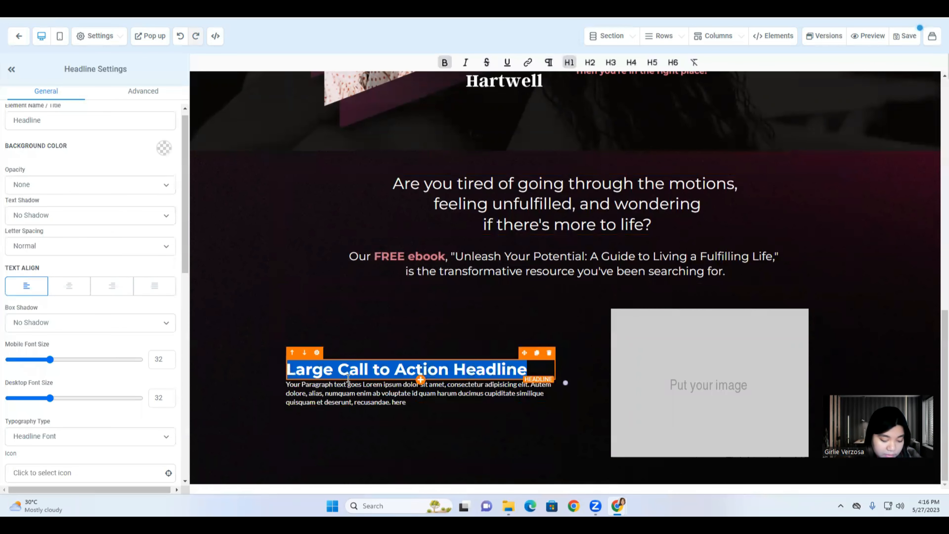
type("Our FREE ebook, \"Unleash Your Potential: A Guide to Living a Fulfilling Life,\" is the transformative resource you've been searching for.")
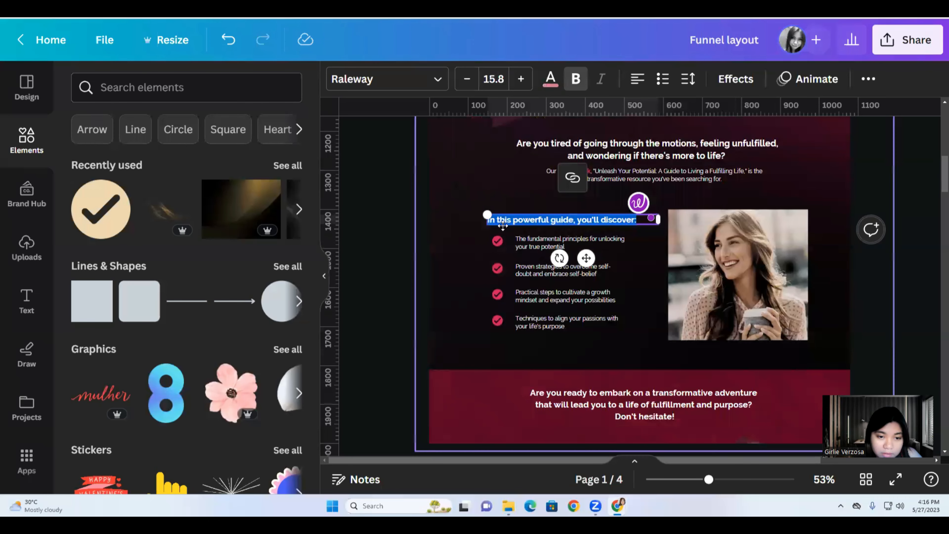
right_click(504, 220)
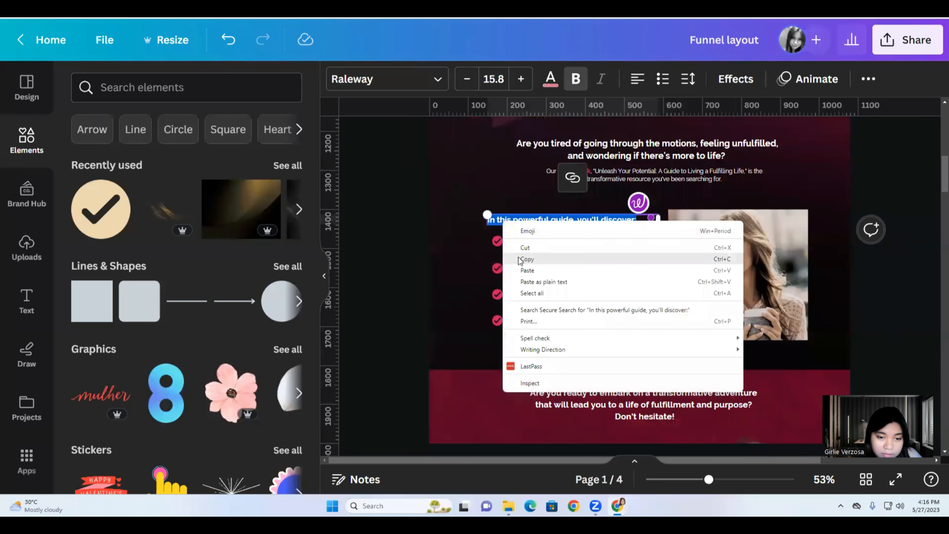
triple_click(500, 221)
key("ctrl+c")
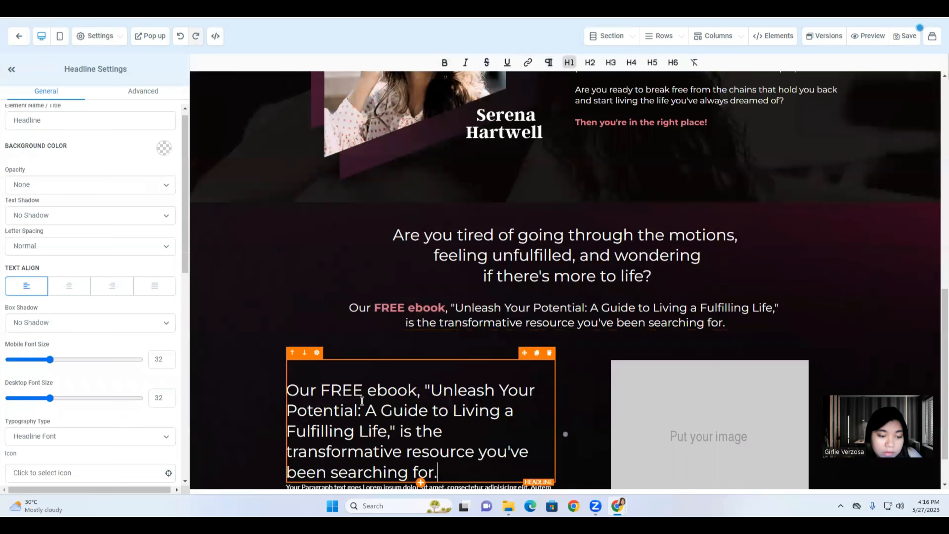
Paste the guide heading into the left-column headline, remove the blank line, and set font size 19.
left_click(363, 402)
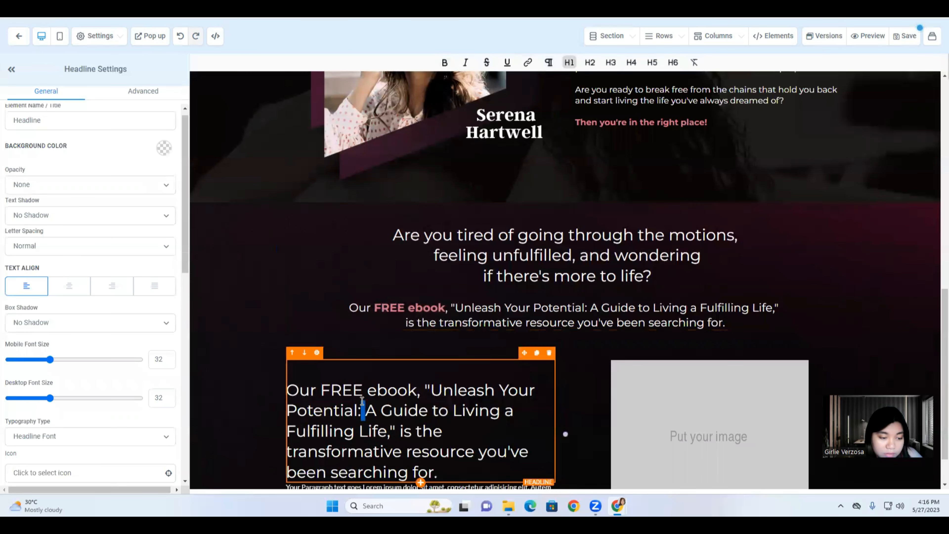
key("ctrl+a")
key("ctrl+v")
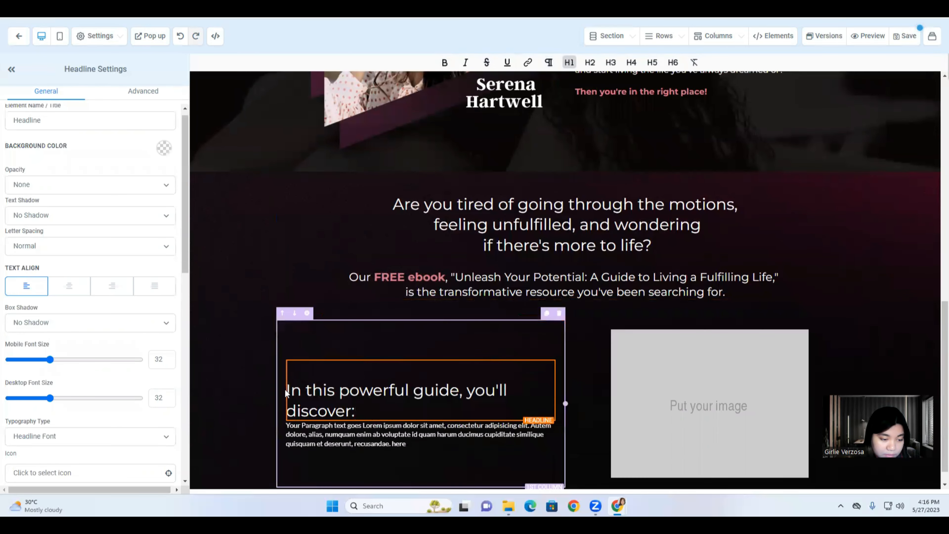
left_click(288, 388)
key("BackSpace")
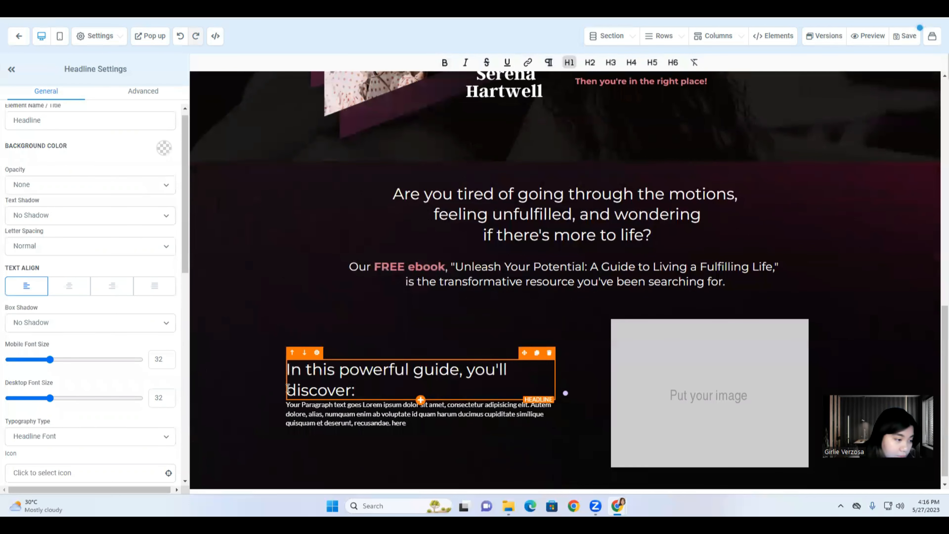
scroll(34, 244, "up", 1)
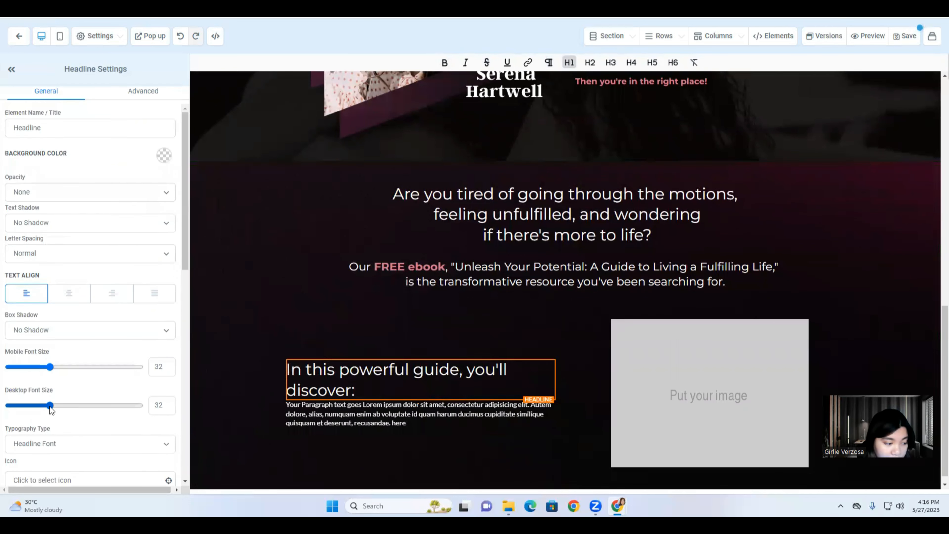
left_click_drag(51, 410, 34, 409)
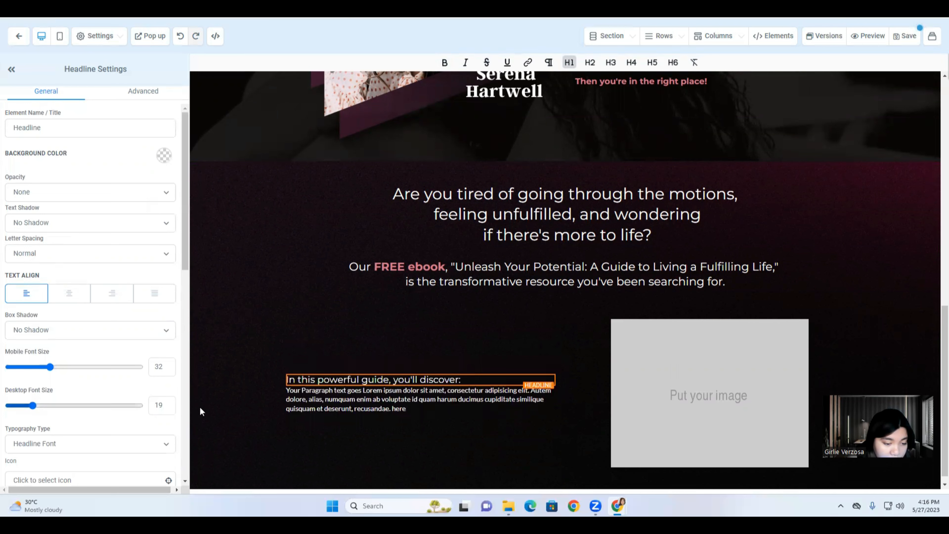
Add a line after the headline and copy the first bullet's text from the Canva layout.
left_click(355, 403)
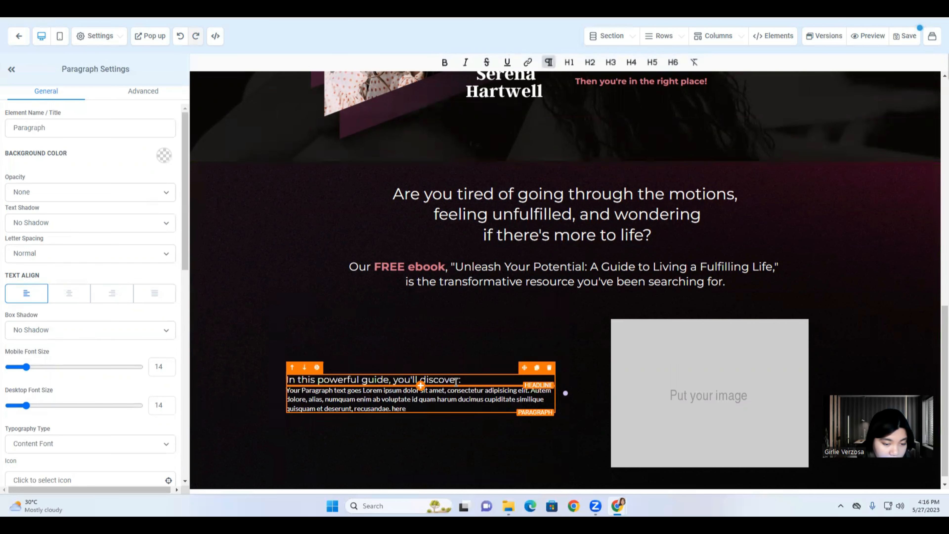
left_click(477, 384)
key("Return")
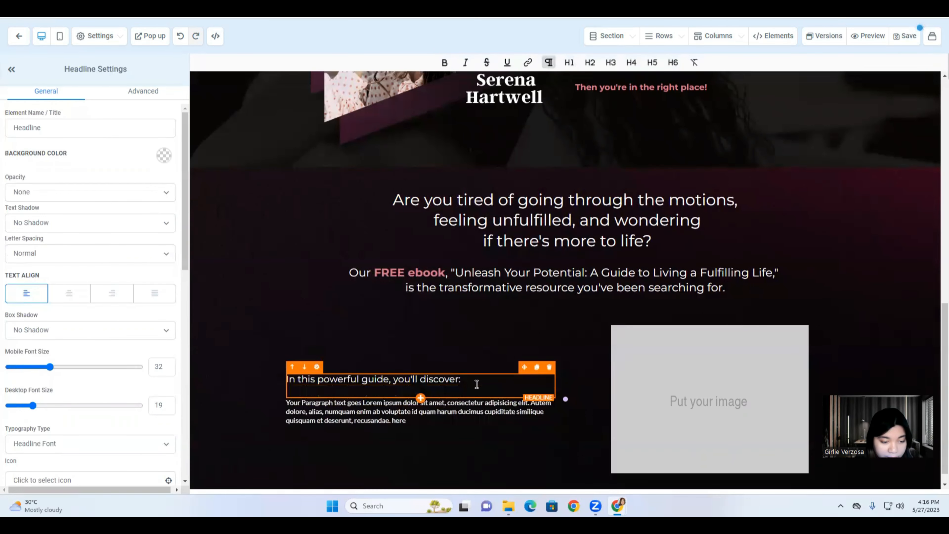
left_click(413, 413)
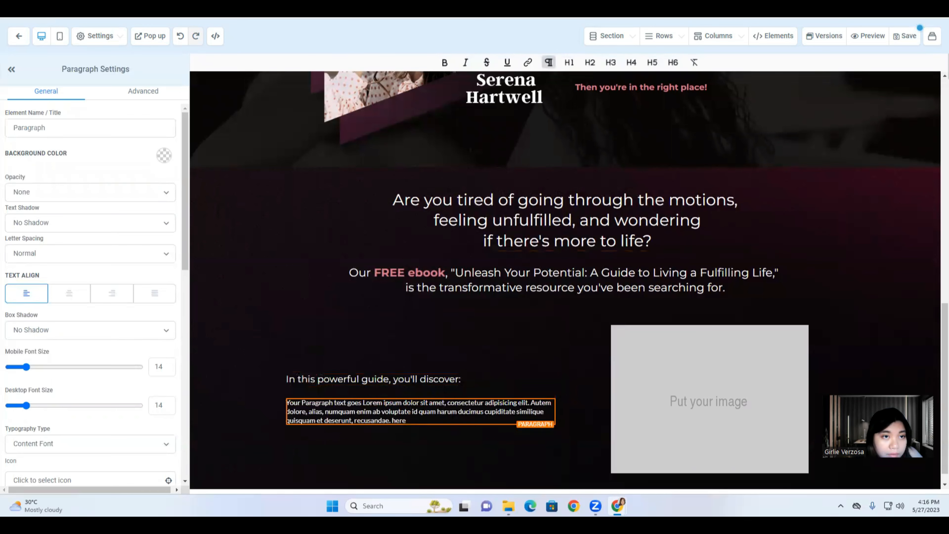
key("ctrl+Tab")
triple_click(533, 241)
right_click(533, 242)
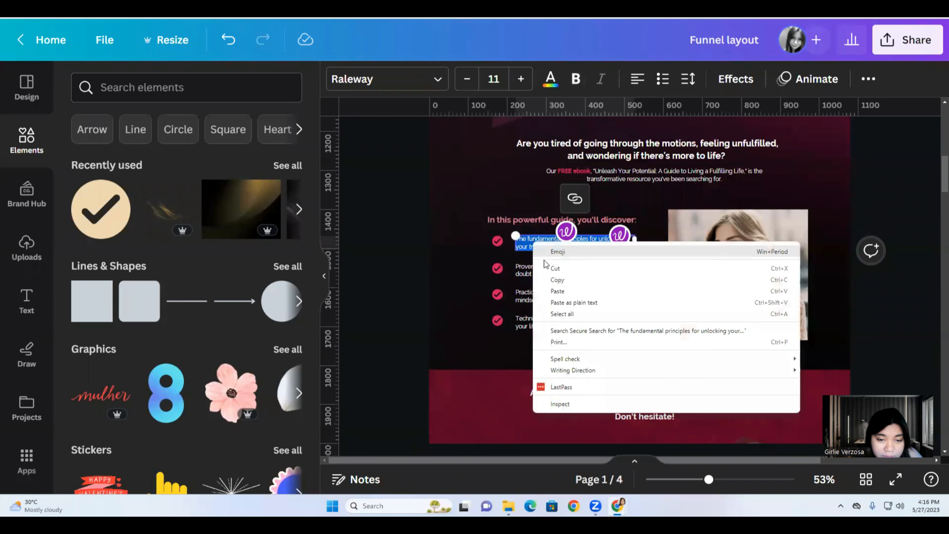
left_click(554, 280)
key("ctrl+Tab")
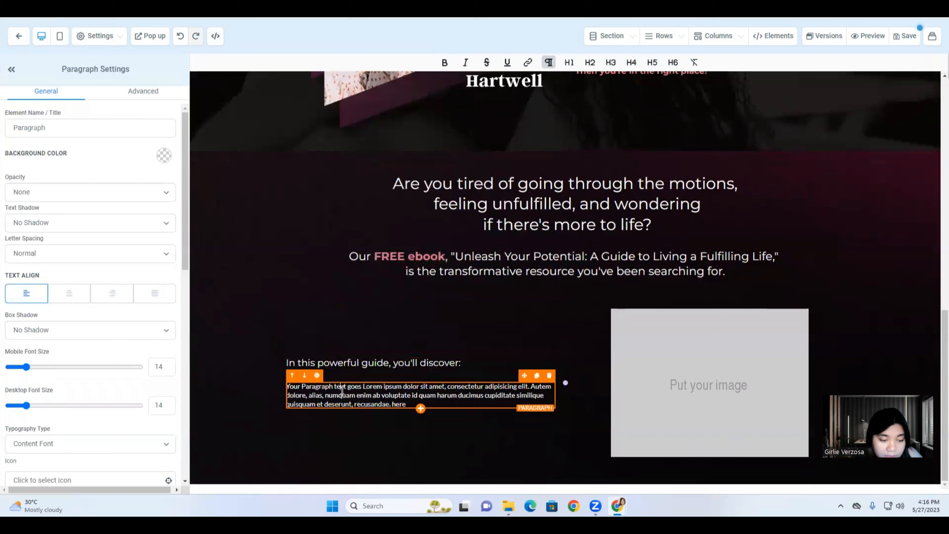
Replace the placeholder paragraph with the first bullet text and give it a check-square icon.
triple_click(342, 390)
key("ctrl+v")
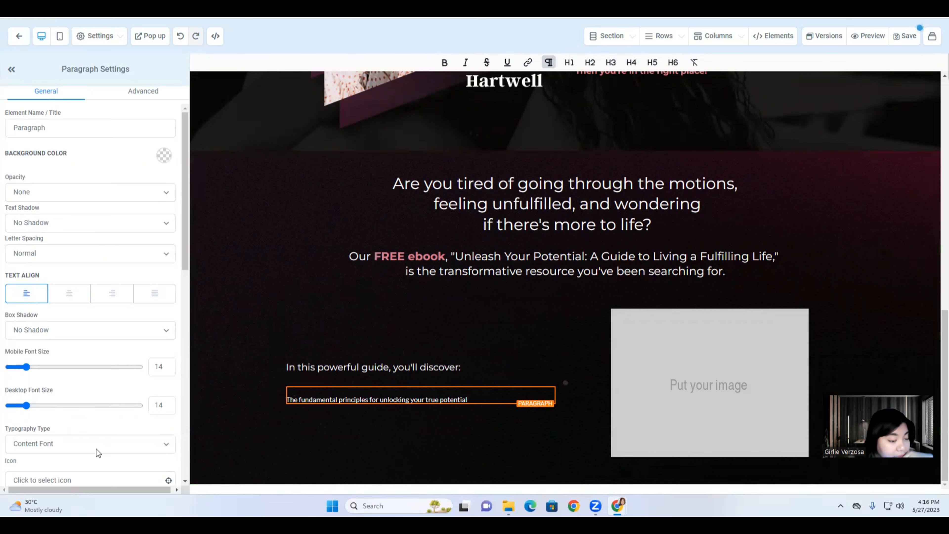
scroll(97, 449, "down", 5)
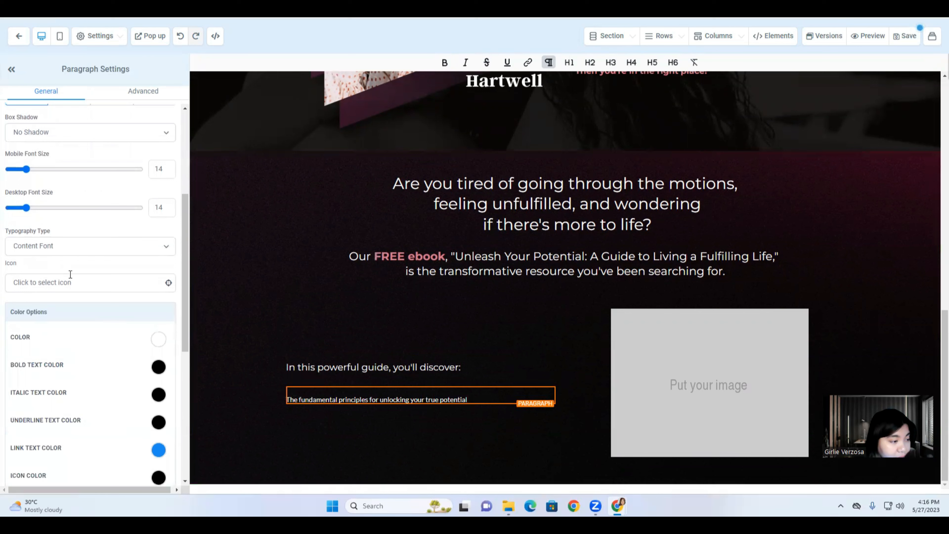
left_click(88, 283)
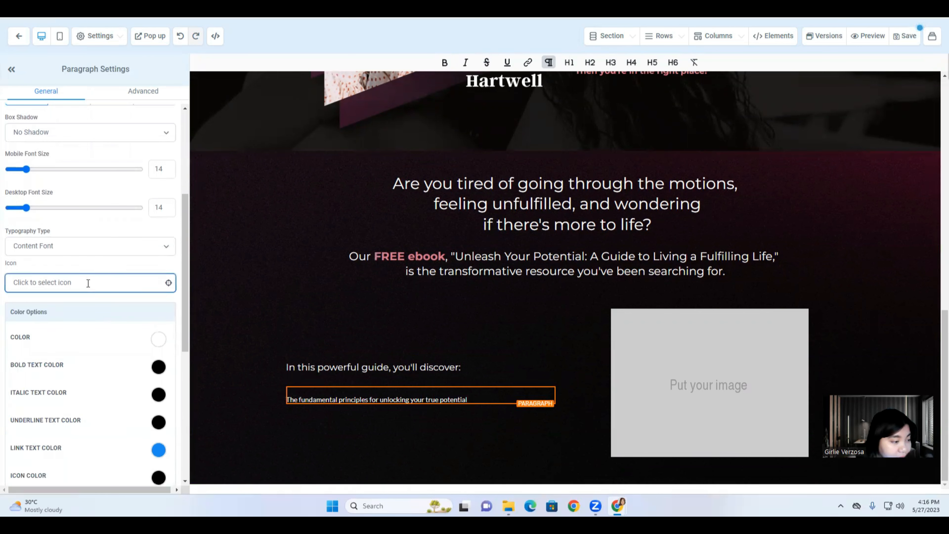
type("cyheck")
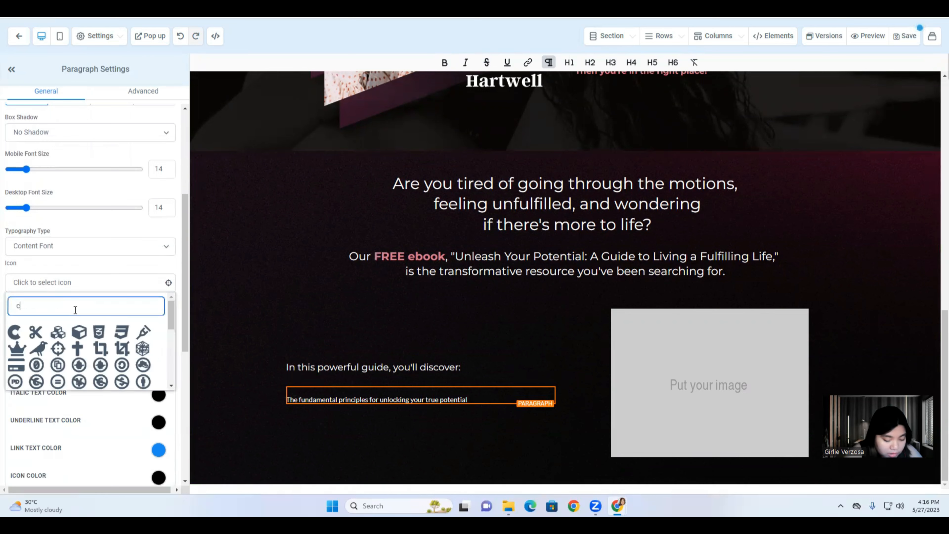
key("BackSpace")
key("BackSpace")
key("BackSpace")
key("BackSpace")
key("BackSpace")
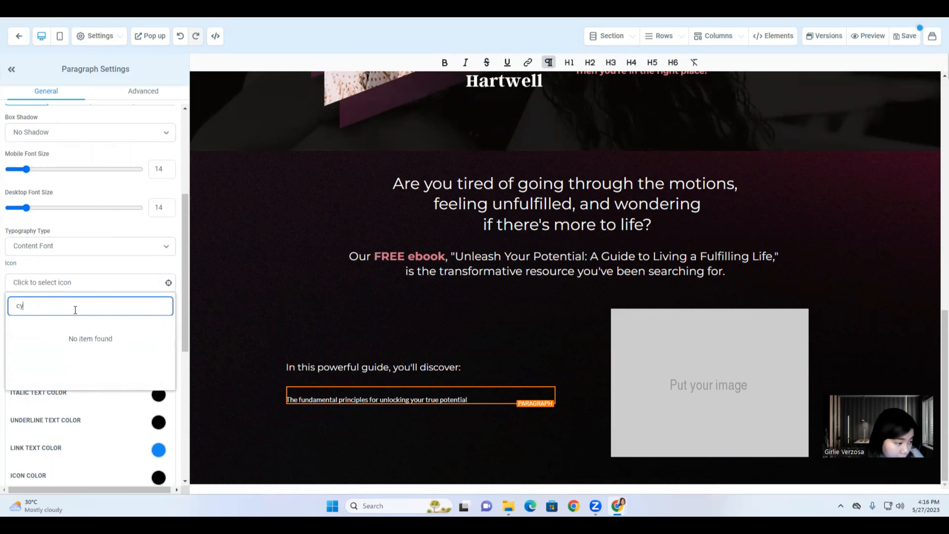
type("heck")
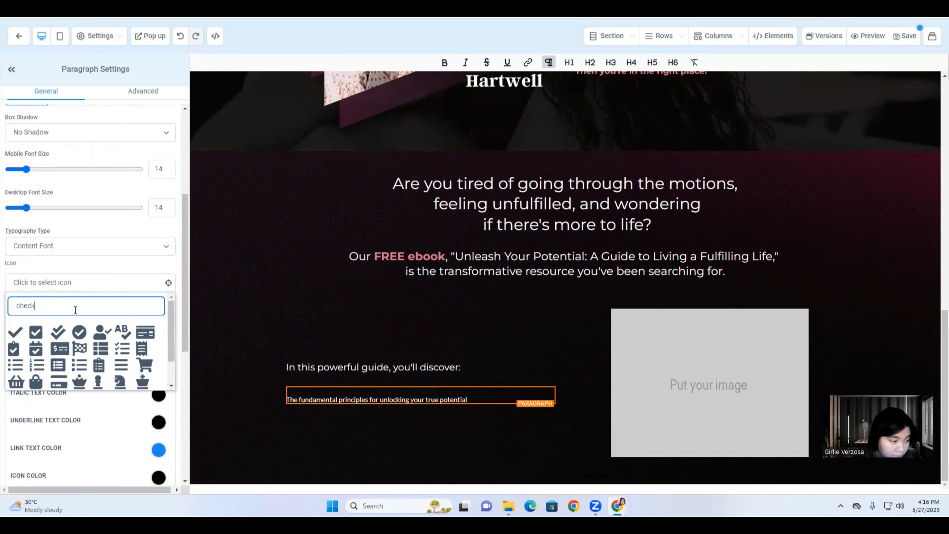
left_click(36, 332)
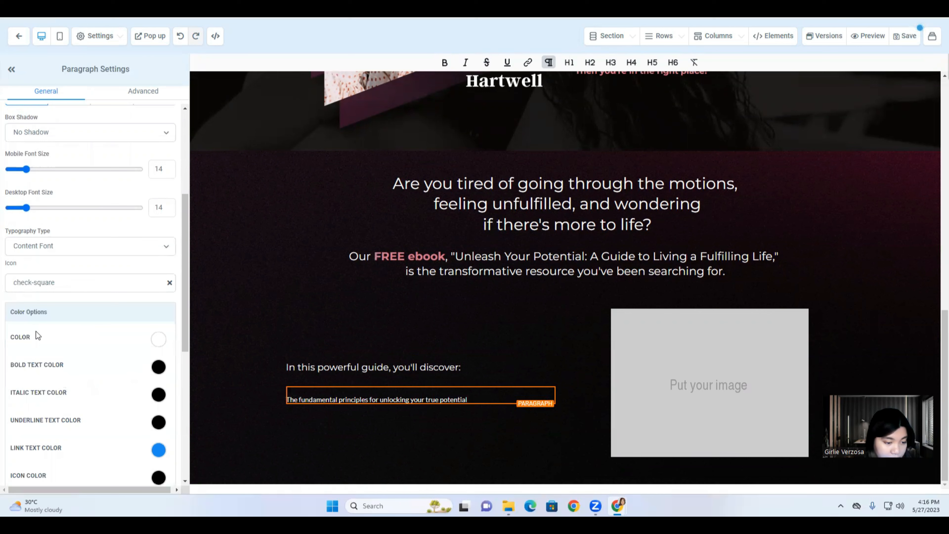
Make the check-square icon crimson.
scroll(95, 354, "down", 4)
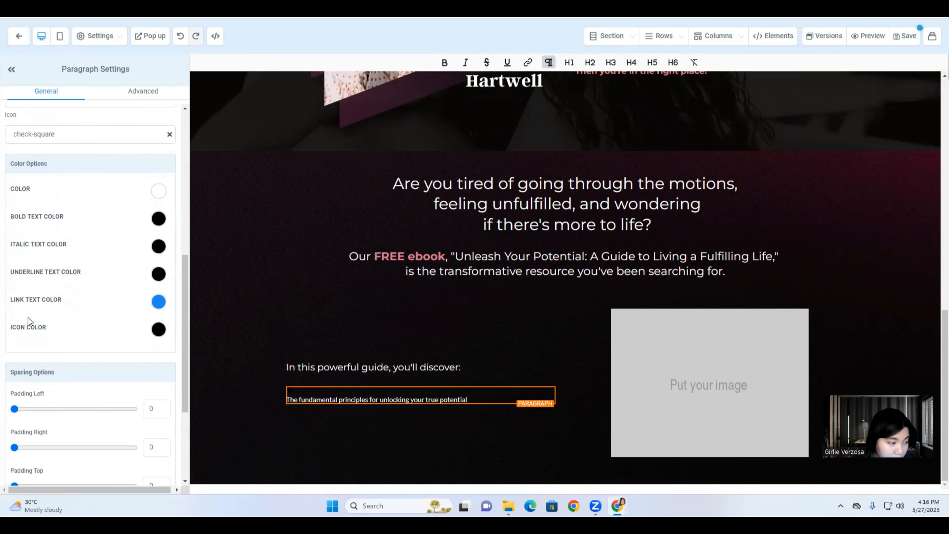
left_click(158, 329)
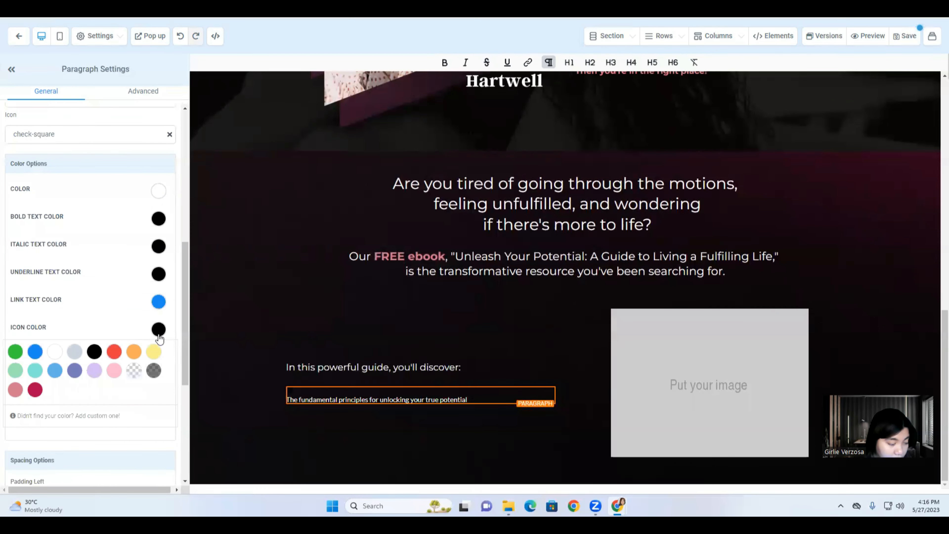
left_click(36, 391)
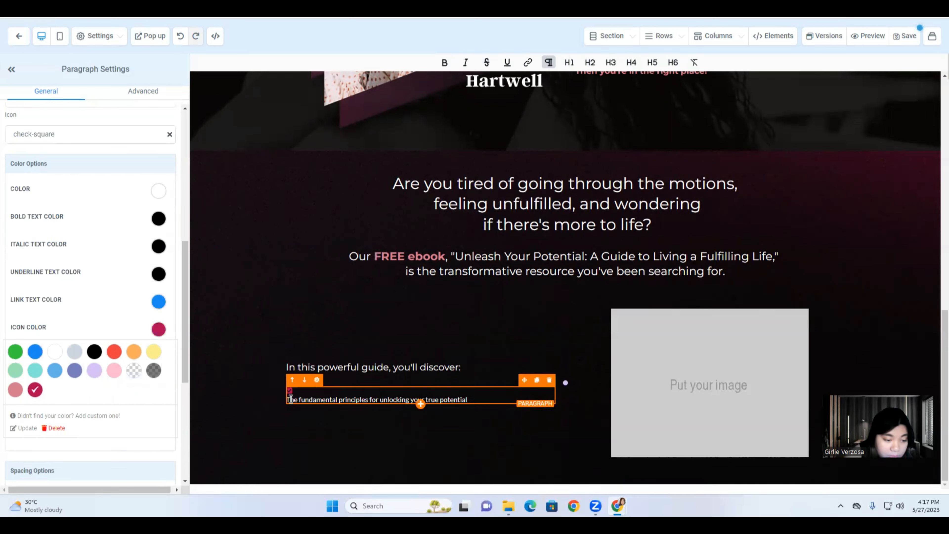
scroll(64, 241, "up", 2)
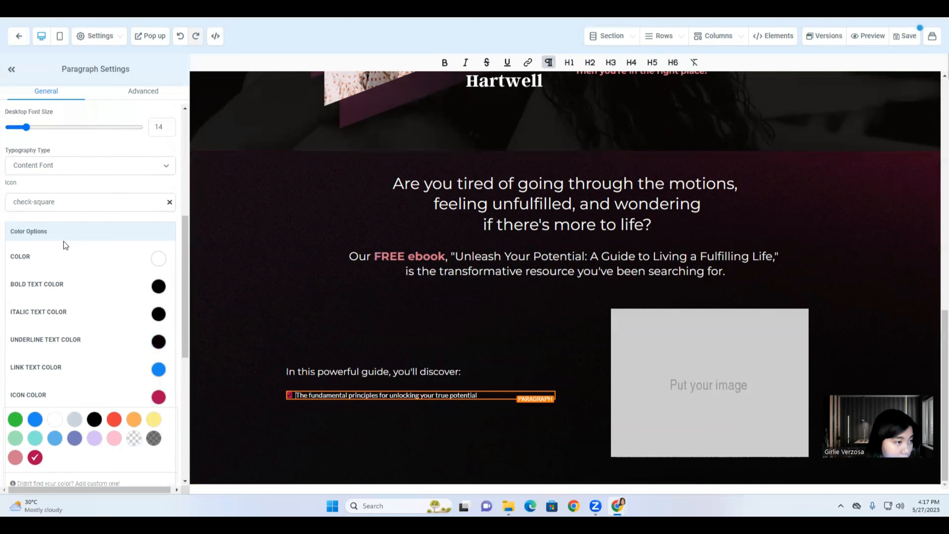
scroll(64, 241, "up", 4)
scroll(98, 328, "down", 7)
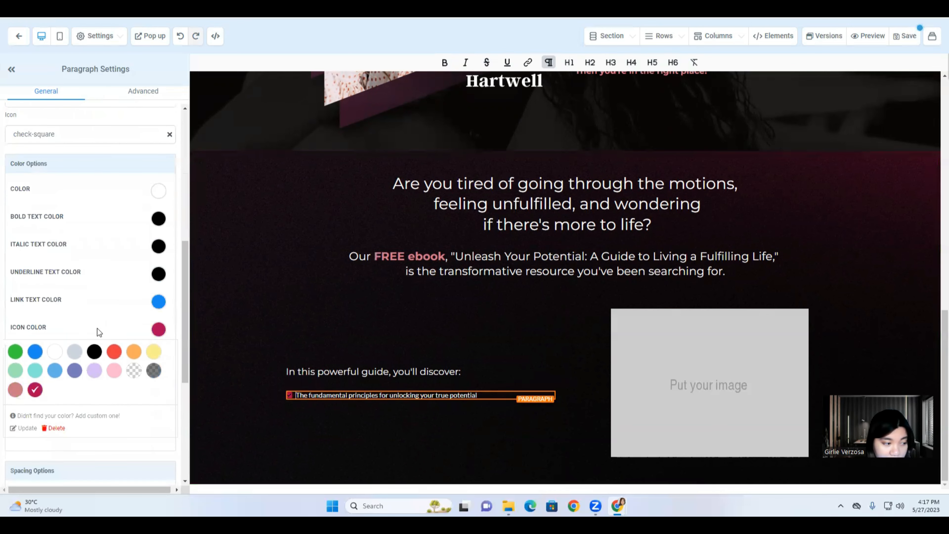
scroll(55, 298, "up", 4)
Set the checklist bullet to Montserrat at size 17, with its second line indented.
left_click(70, 196)
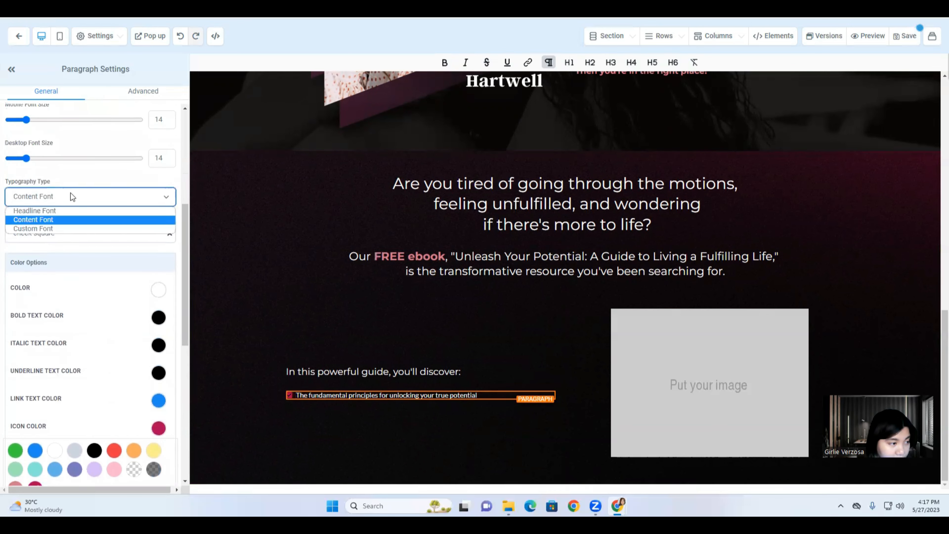
left_click(55, 229)
left_click(95, 242)
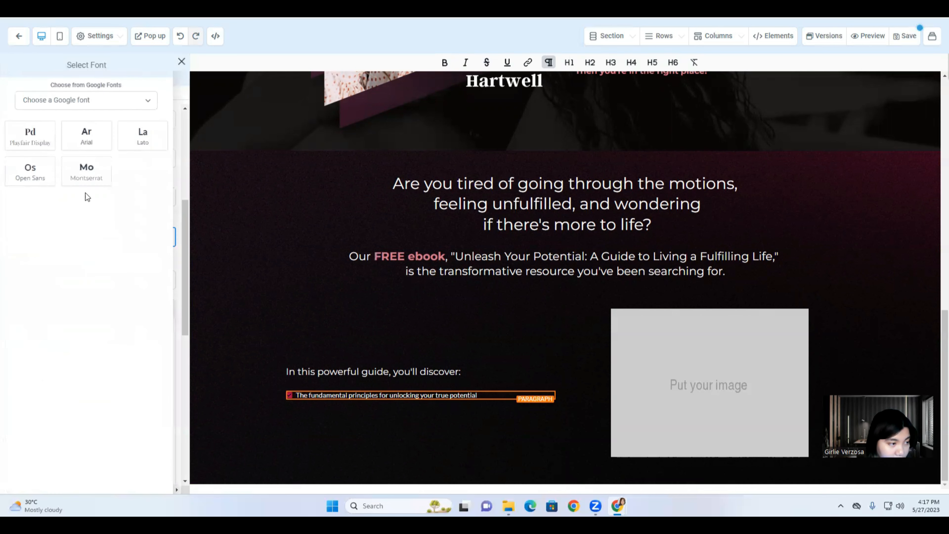
left_click(85, 176)
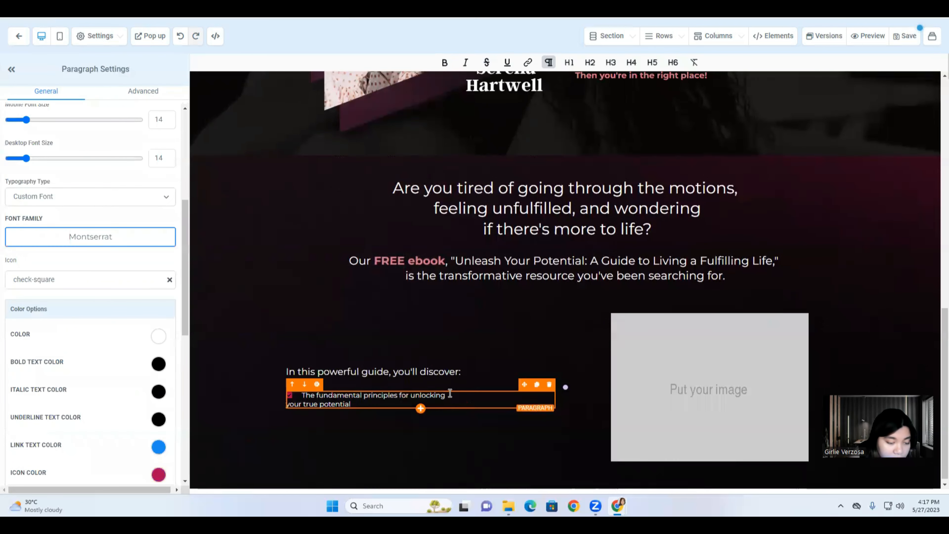
left_click(290, 402)
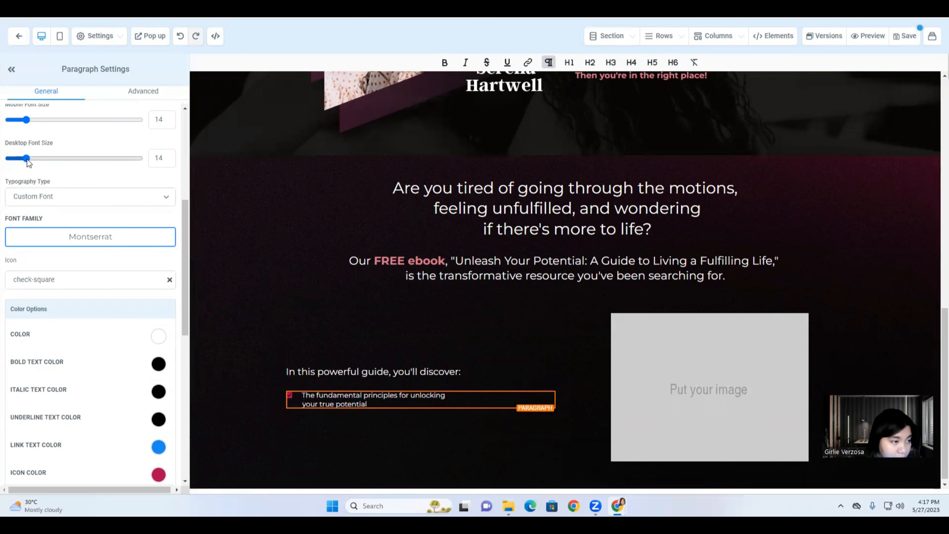
left_click_drag(26, 158, 31, 162)
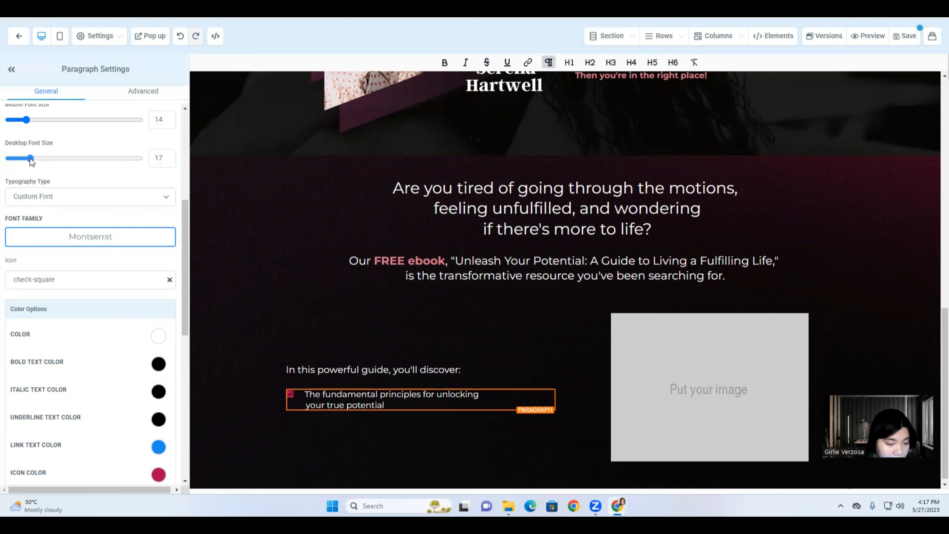
Duplicate the checklist bullet so a copy sits below it.
scroll(333, 374, "down", 1)
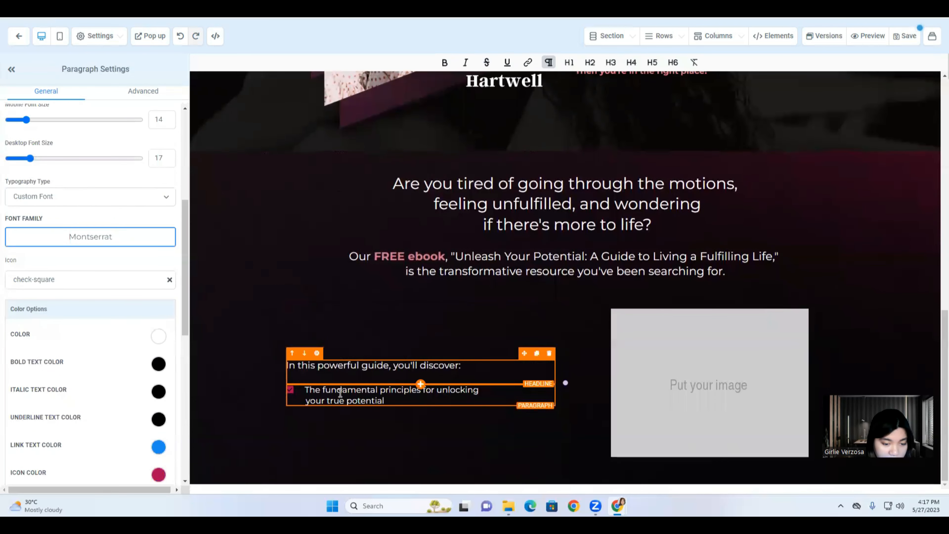
left_click(373, 391)
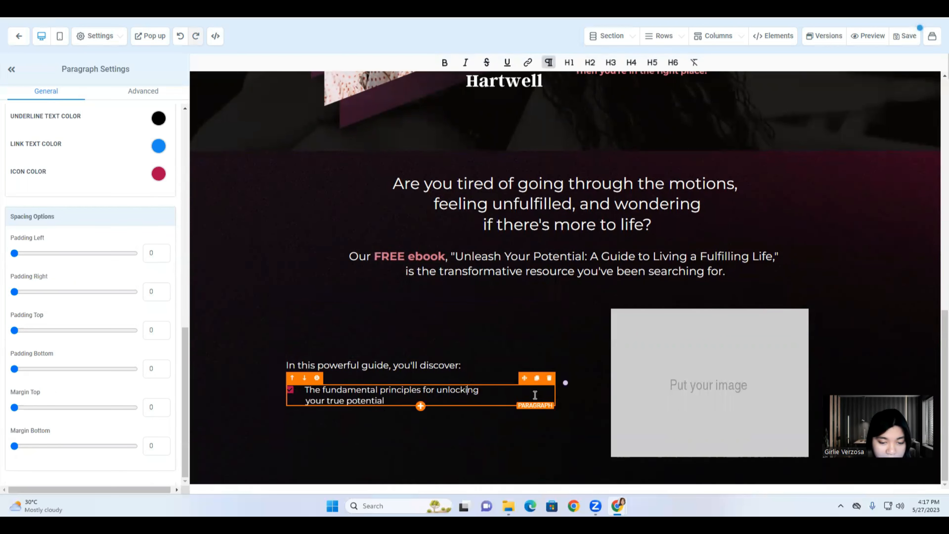
left_click(537, 378)
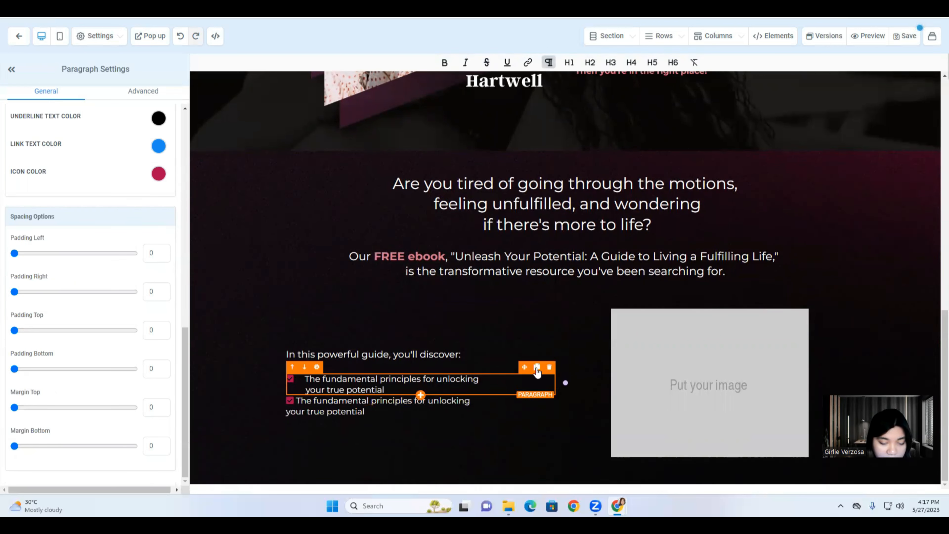
Add third and fourth bullet copies and give the lower bullets about 15 top padding.
left_click(537, 368)
left_click(536, 357)
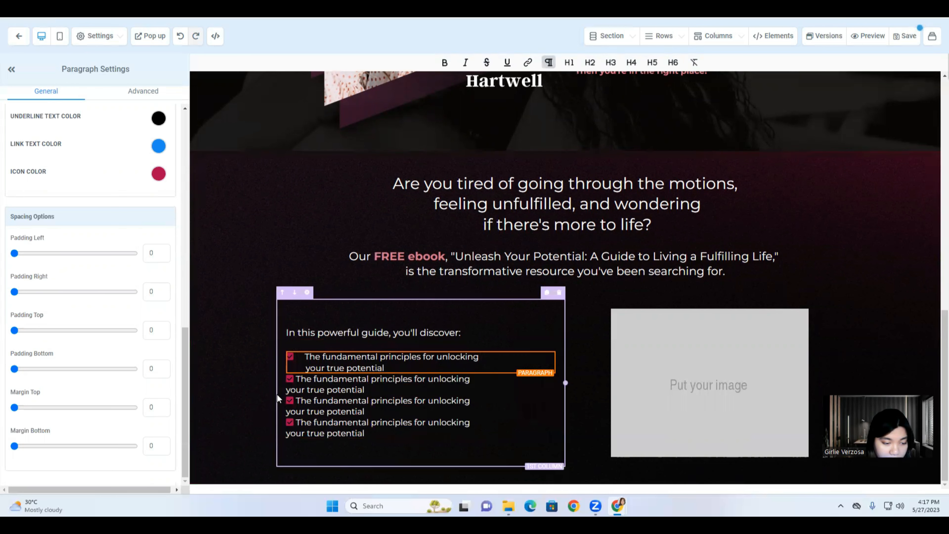
left_click(302, 386)
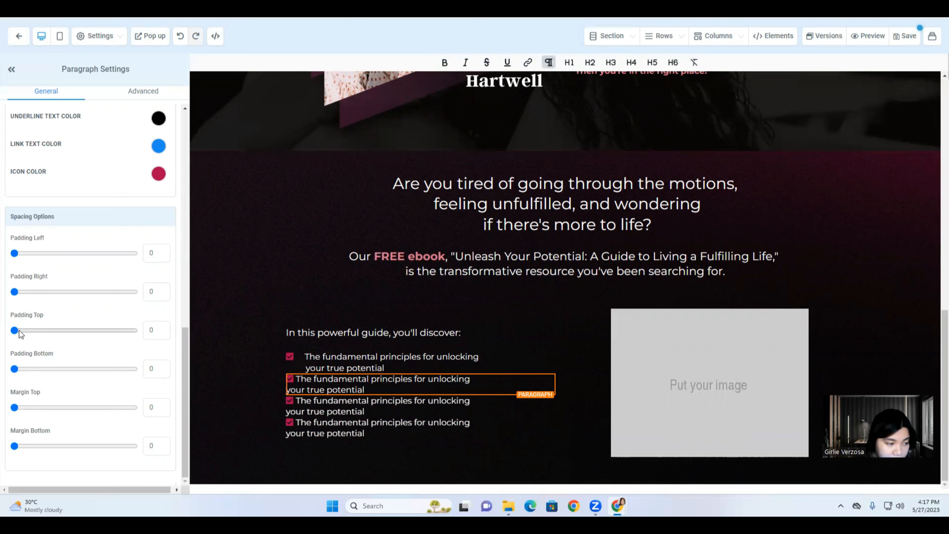
left_click_drag(19, 332, 34, 337)
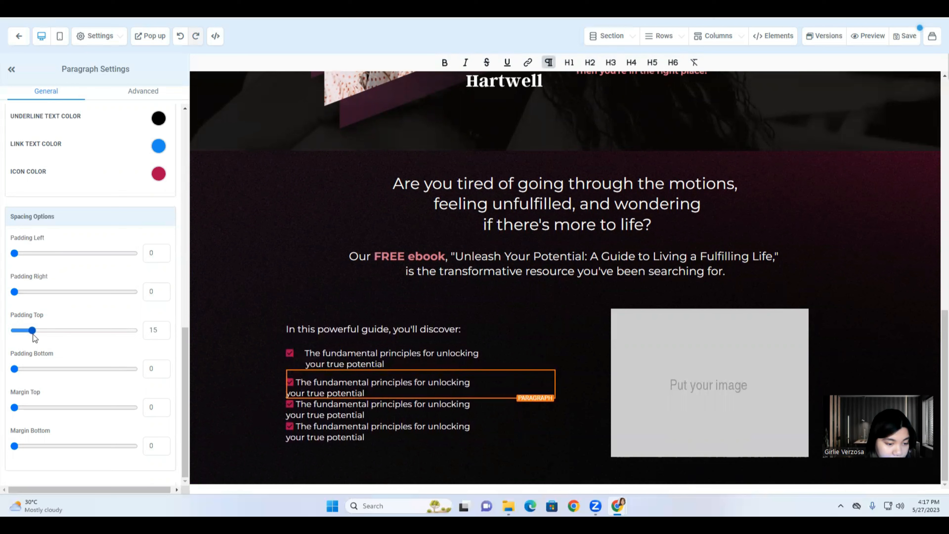
left_click(350, 416)
left_click_drag(18, 332, 35, 339)
left_click(336, 436)
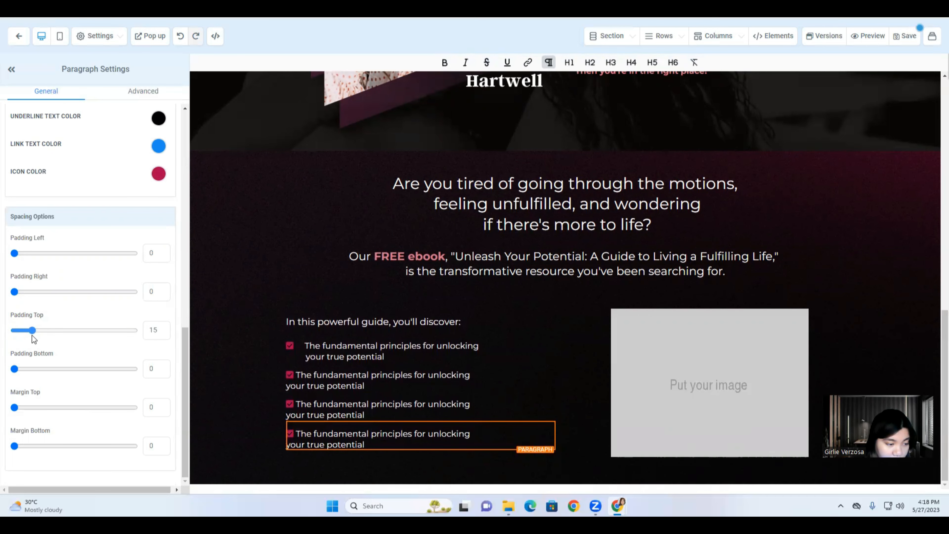
left_click(241, 436)
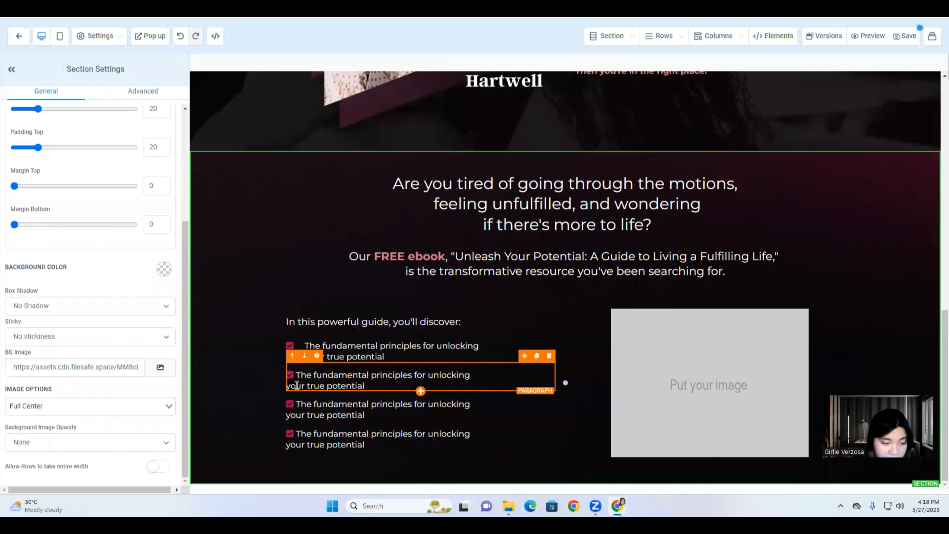
Check the second-line indents of the second, third and fourth checklist bullets.
left_click(295, 375)
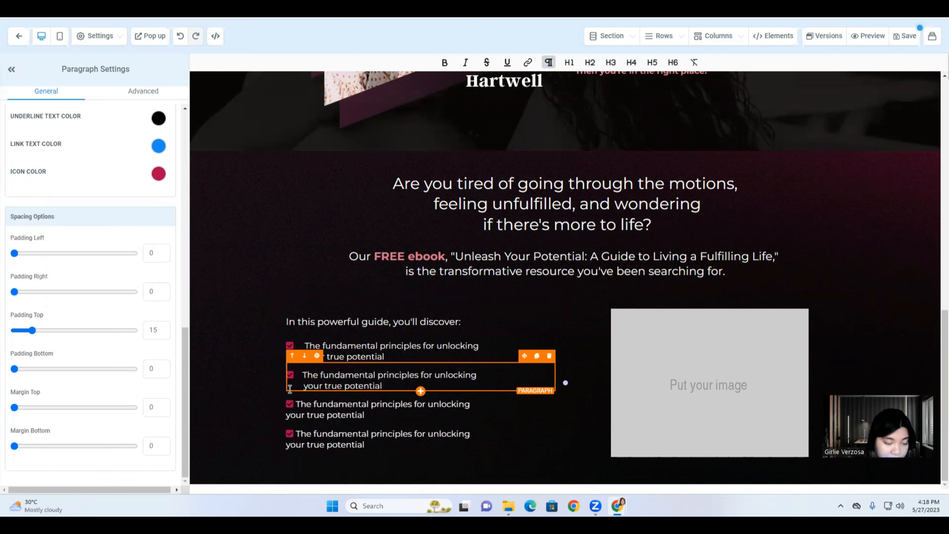
left_click(294, 402)
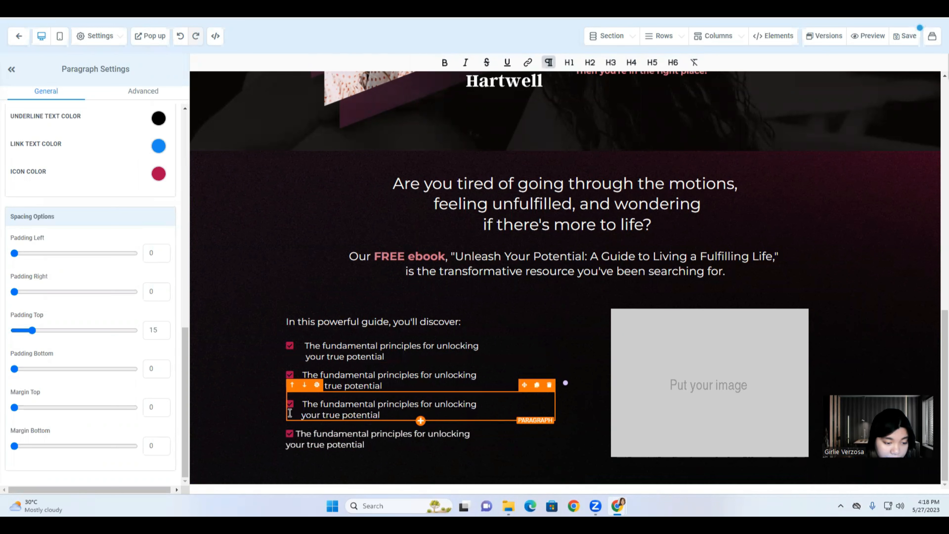
left_click(298, 433)
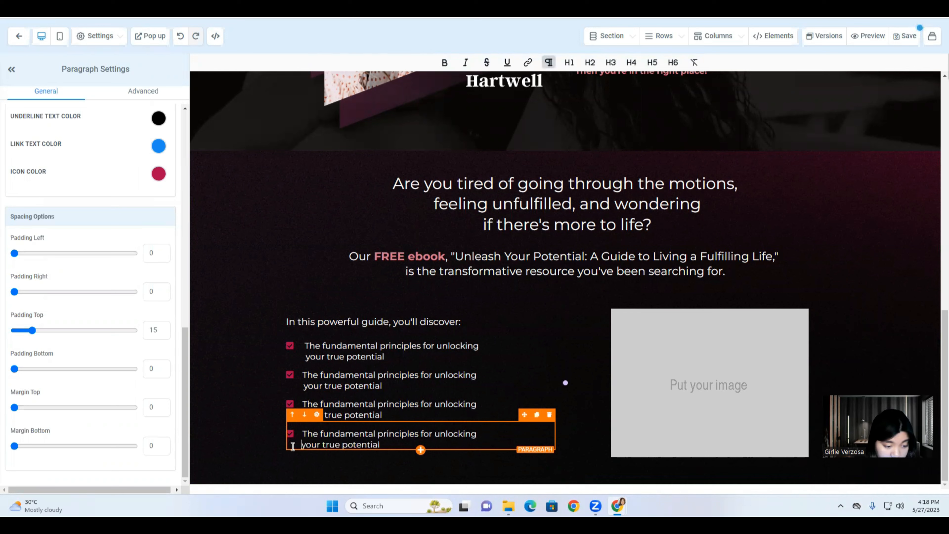
left_click(243, 404)
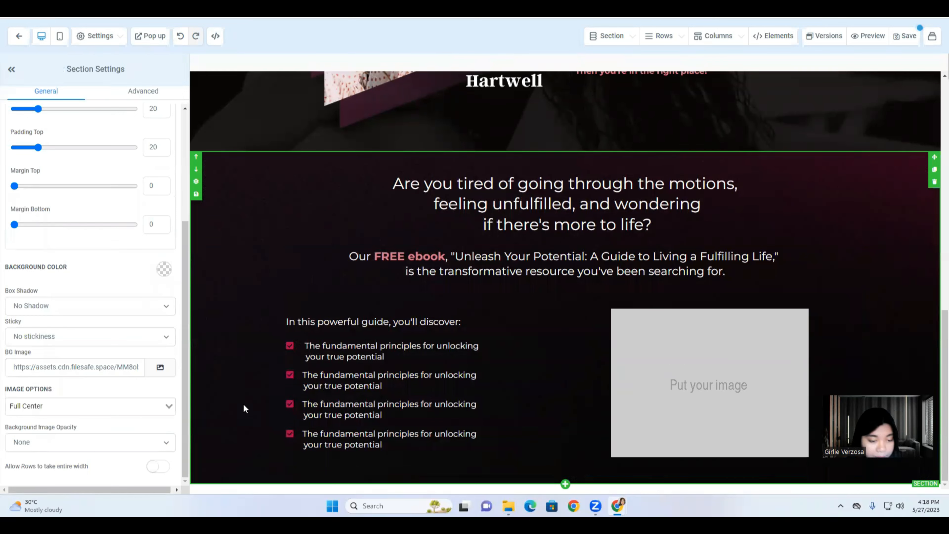
Copy the link of Untitled design (11).png from the 01. ebook Funnel media folder.
left_click(702, 395)
left_click(155, 369)
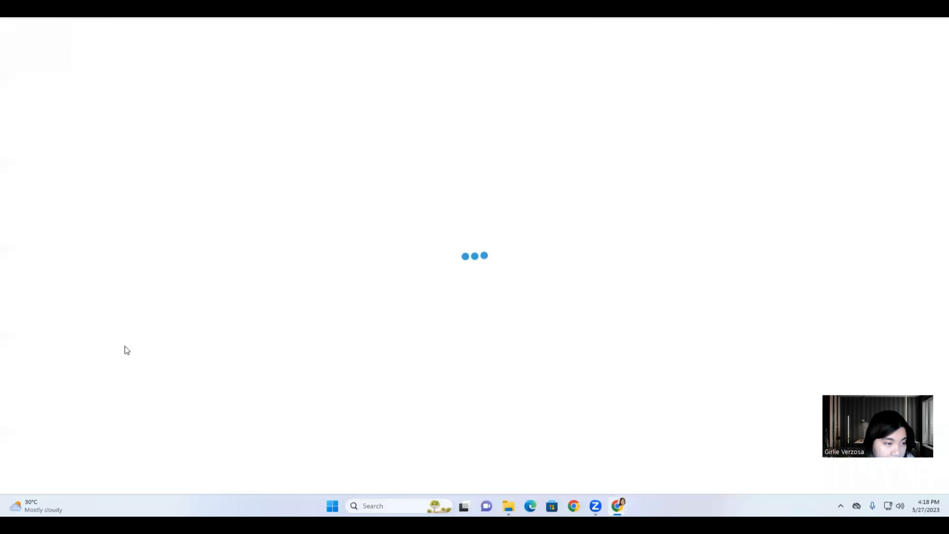
left_click(95, 126)
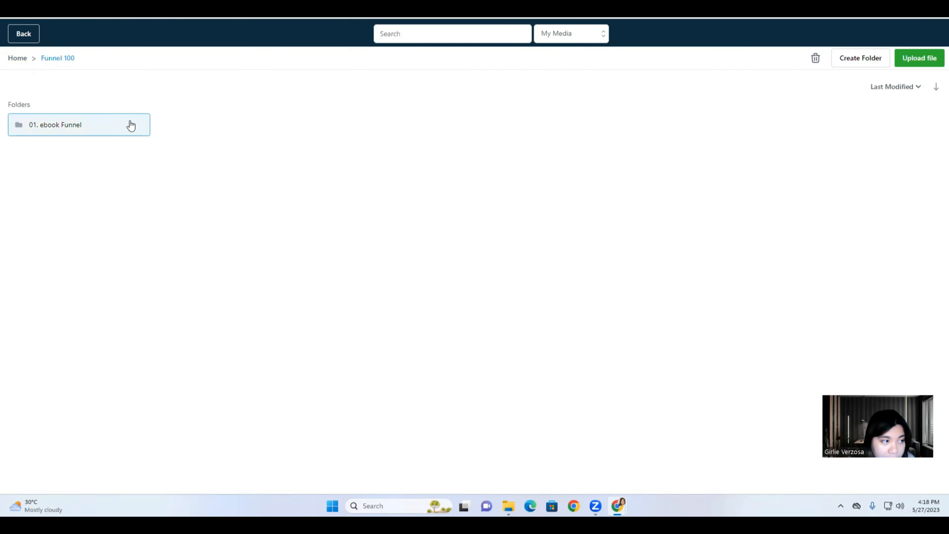
left_click(130, 123)
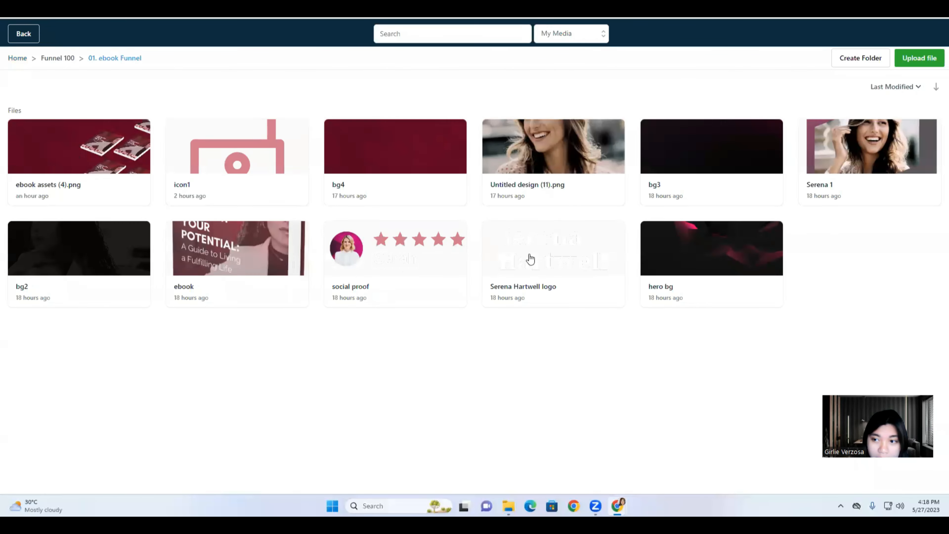
right_click(568, 197)
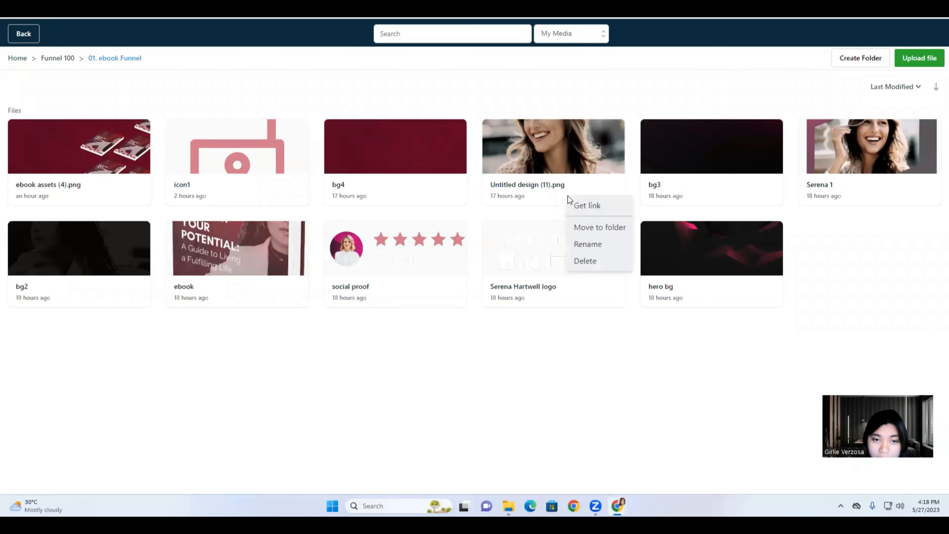
left_click(576, 209)
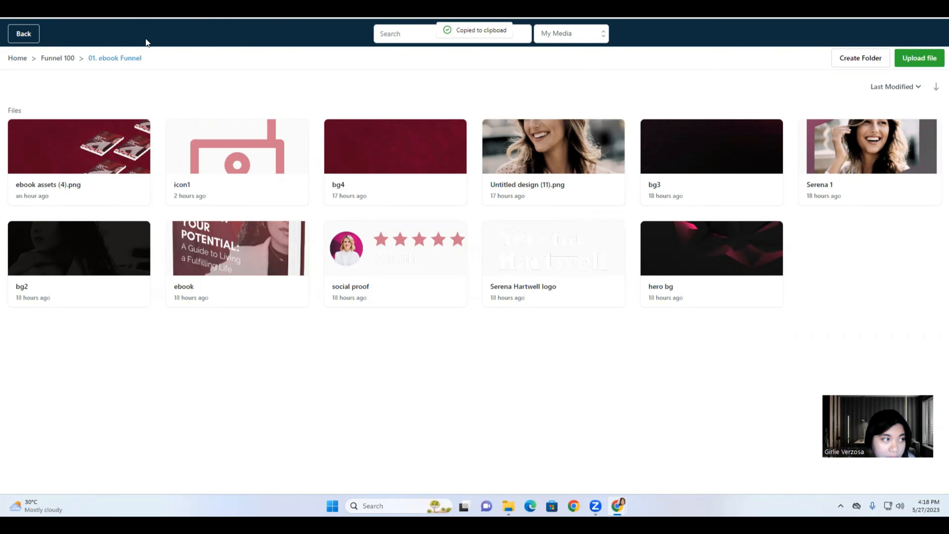
Paste the copied link into the Image URL field to show the smiling-woman photo.
left_click(21, 37)
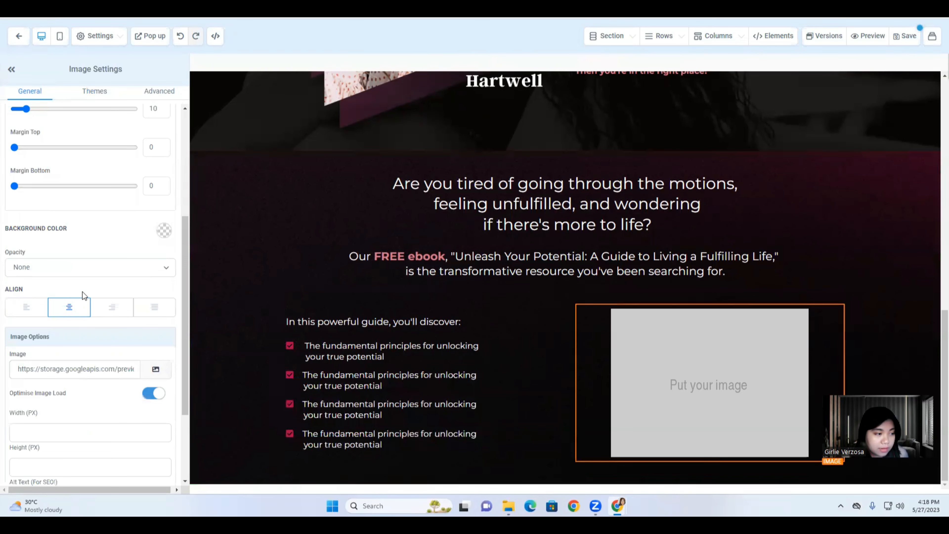
scroll(103, 360, "down", 2)
triple_click(106, 320)
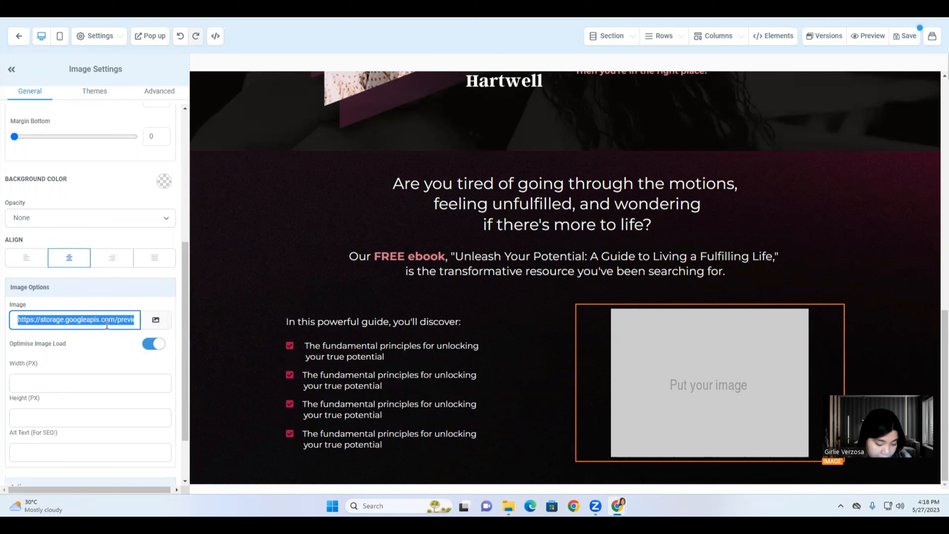
key("ctrl+v")
scroll(107, 324, "down", 2)
scroll(513, 356, "down", 3)
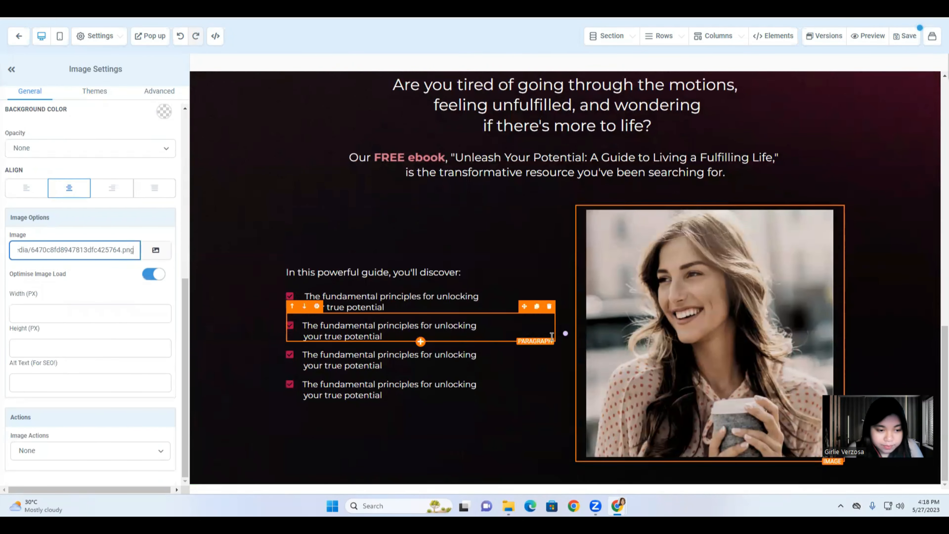
triple_click(422, 273)
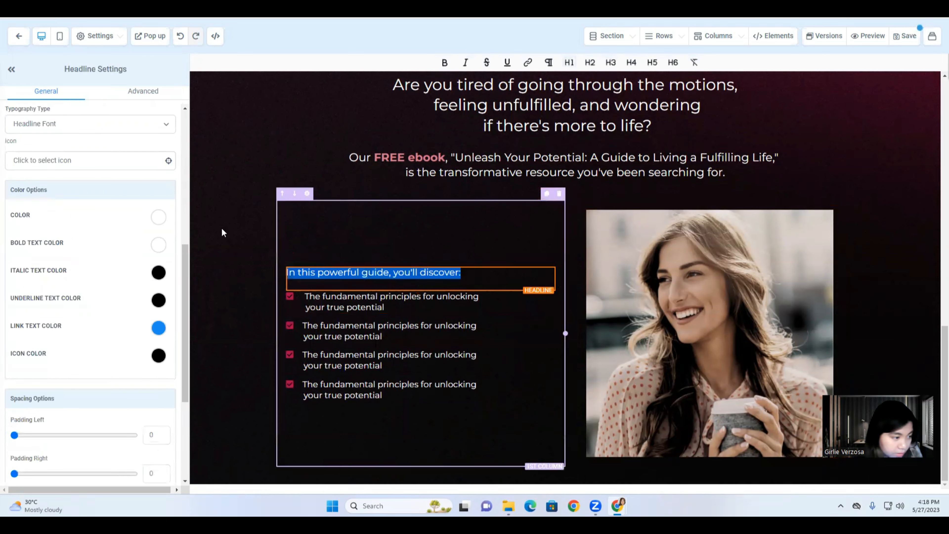
Make the 'In this powerful guide, you'll discover:' headline bold and pink.
left_click(43, 232)
left_click(42, 244)
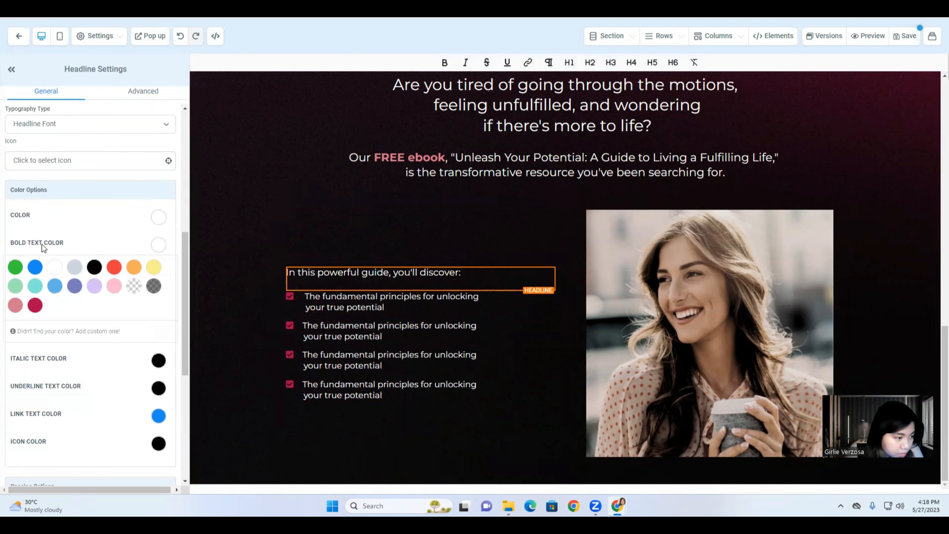
left_click(444, 62)
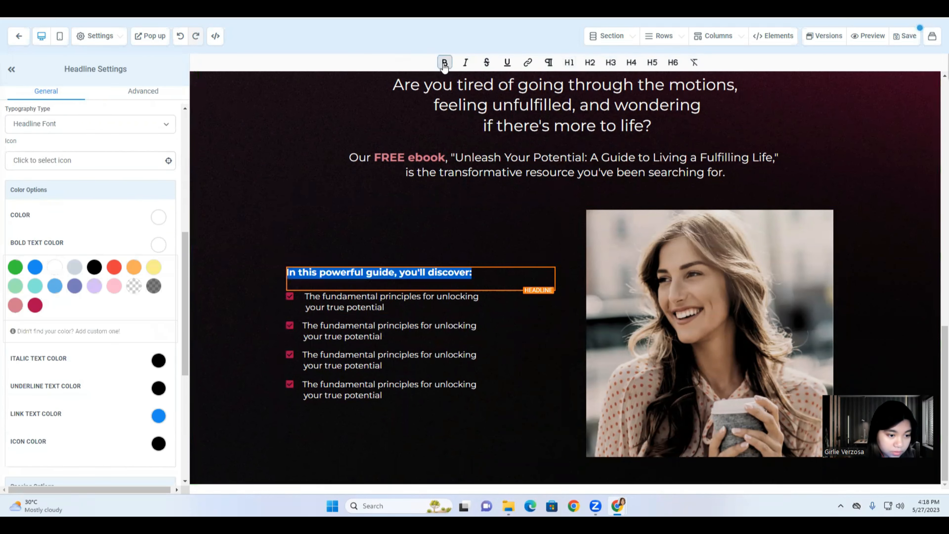
left_click(15, 307)
left_click(245, 389)
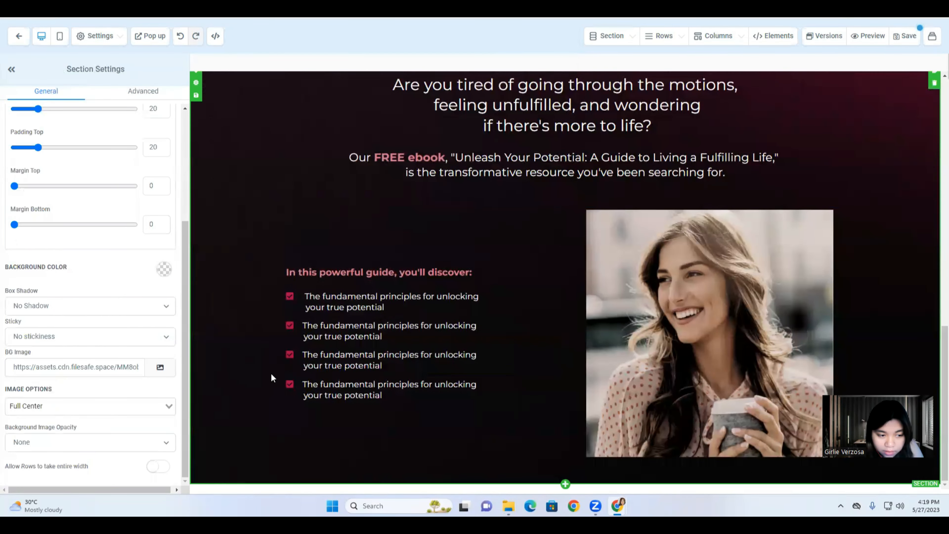
Add a new full-width section below the checklist section.
left_click(348, 298)
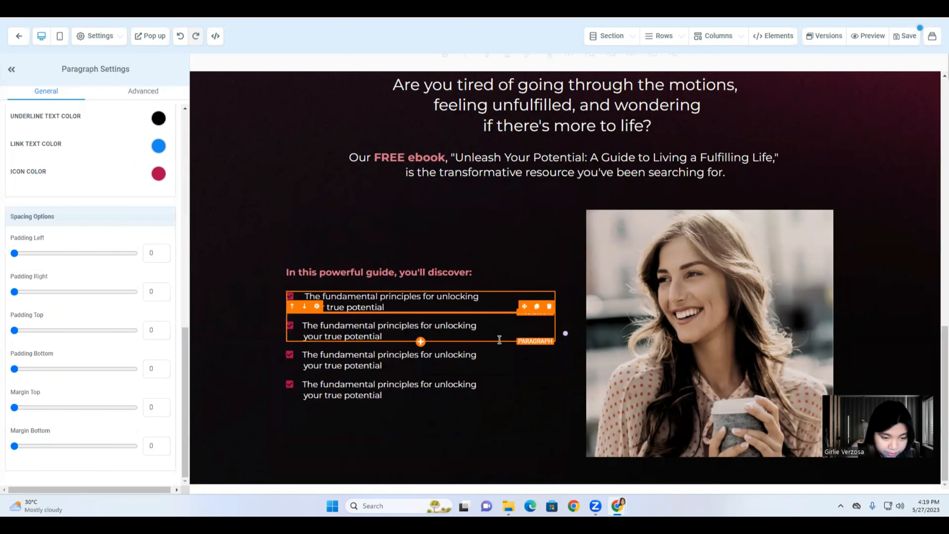
left_click(529, 477)
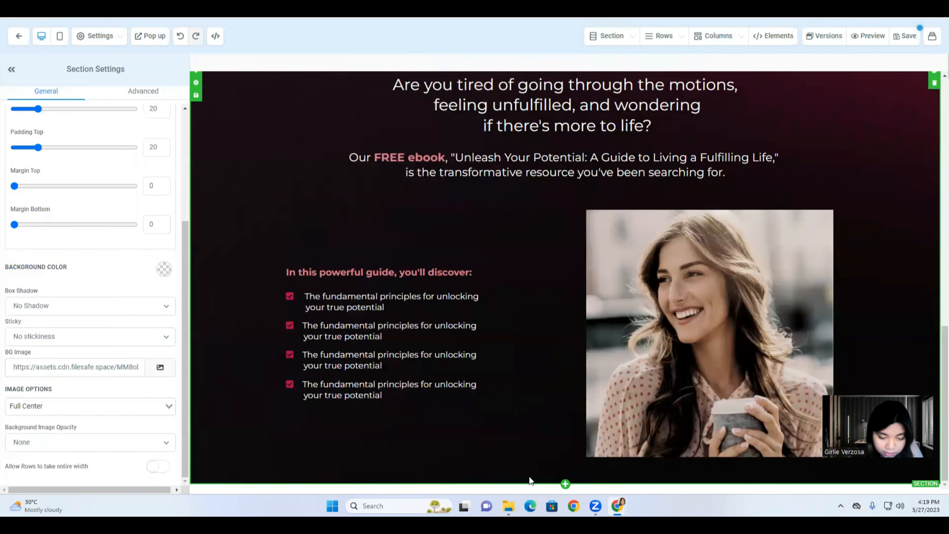
scroll(547, 283, "up", 4)
scroll(548, 283, "up", 5)
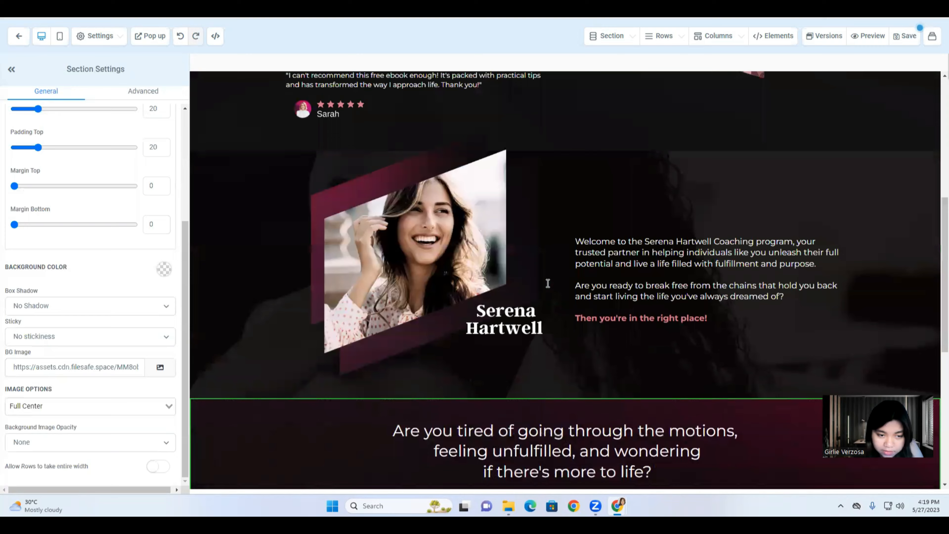
scroll(548, 283, "down", 9)
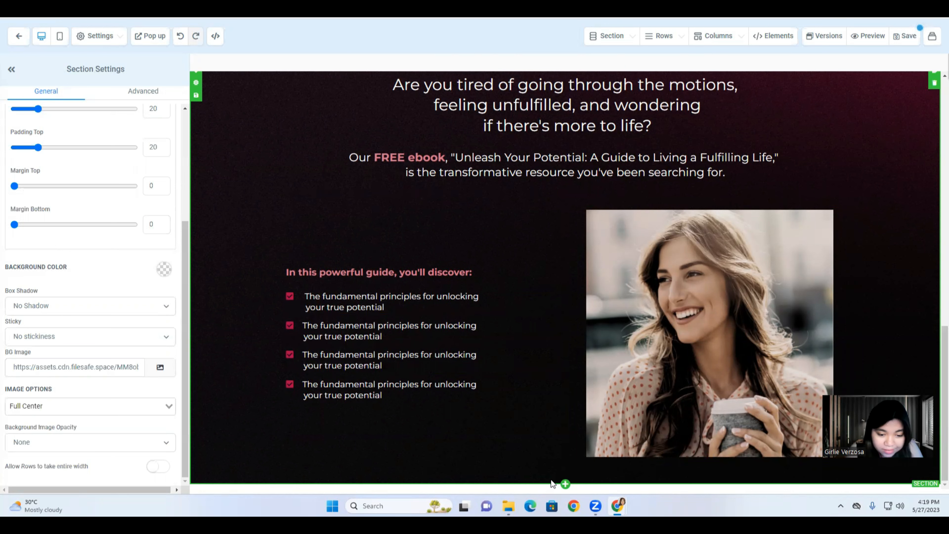
left_click(564, 484)
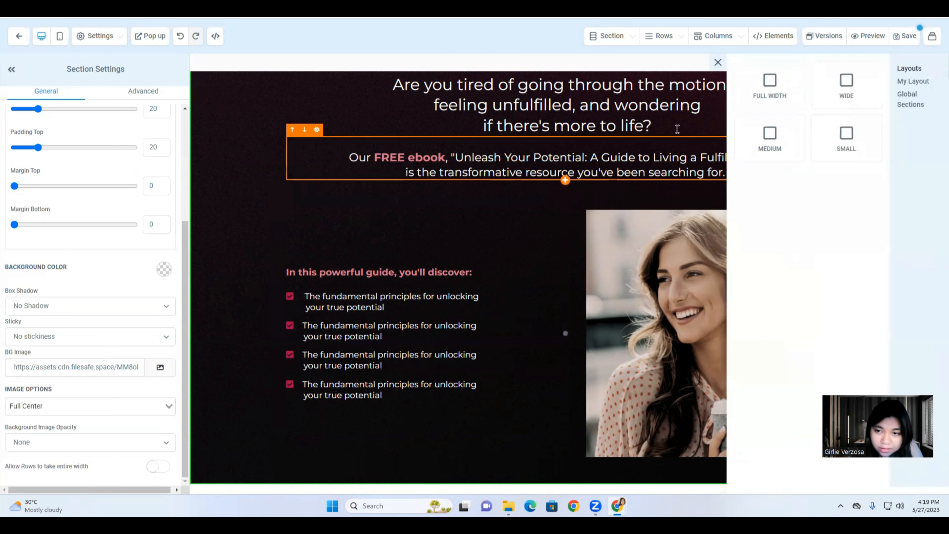
left_click_drag(770, 84, 517, 480)
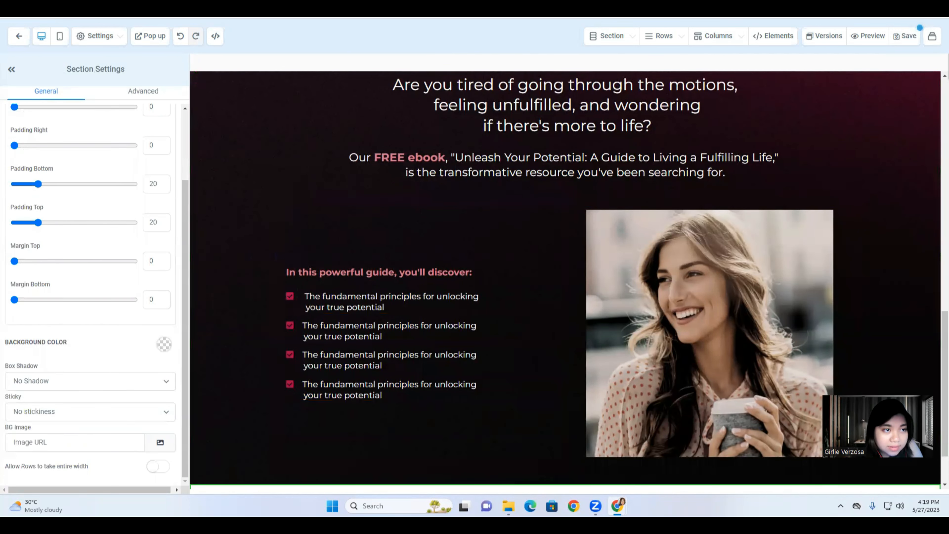
Look up the burgundy background image in the Canva funnel layout.
key("ctrl+Tab")
scroll(522, 187, "down", 5)
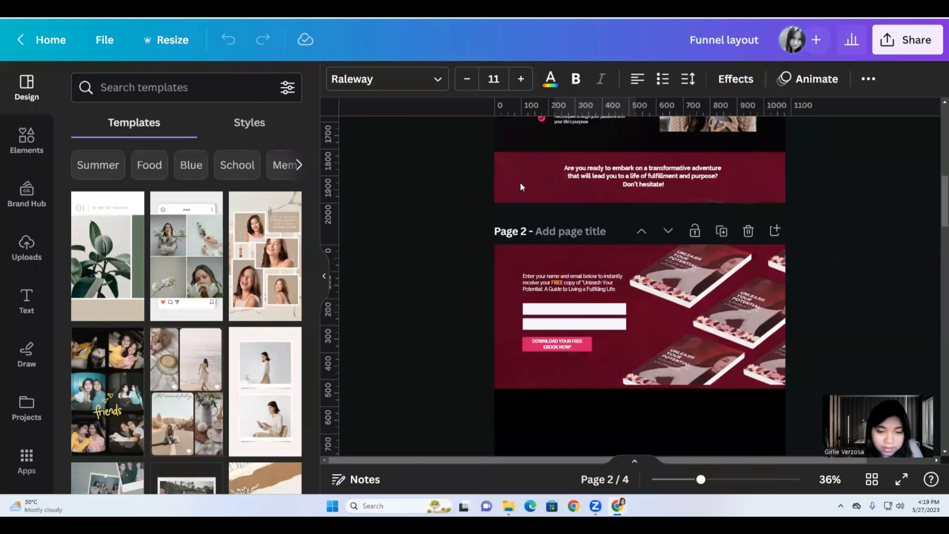
left_click(488, 171)
key("ctrl+shift+Tab")
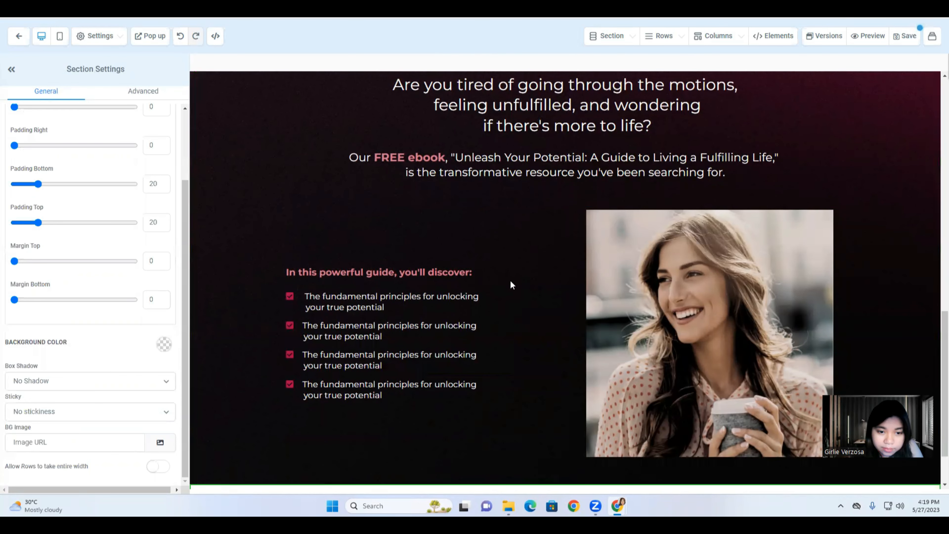
Copy the link of ebook assets (4).png from My Media for the new section's background.
scroll(510, 282, "down", 2)
left_click(565, 414)
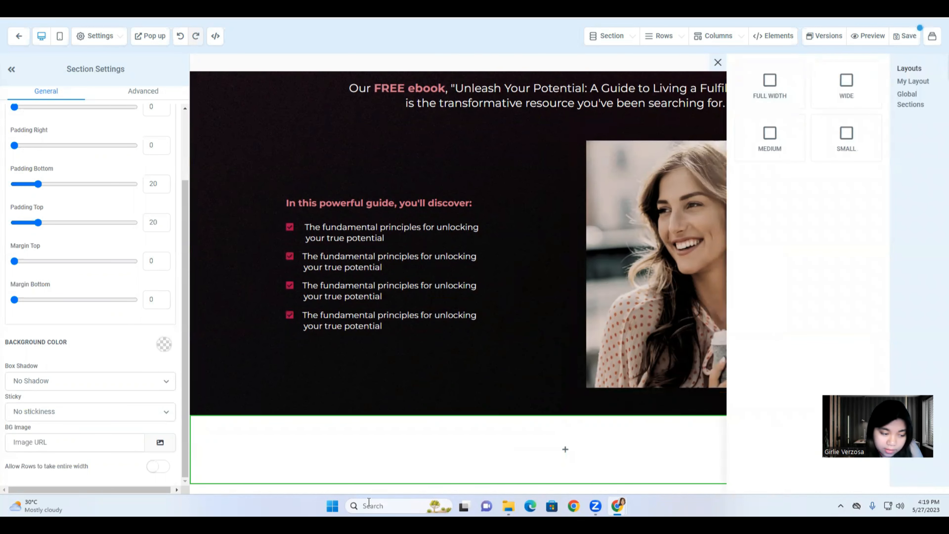
left_click(249, 457)
left_click(159, 442)
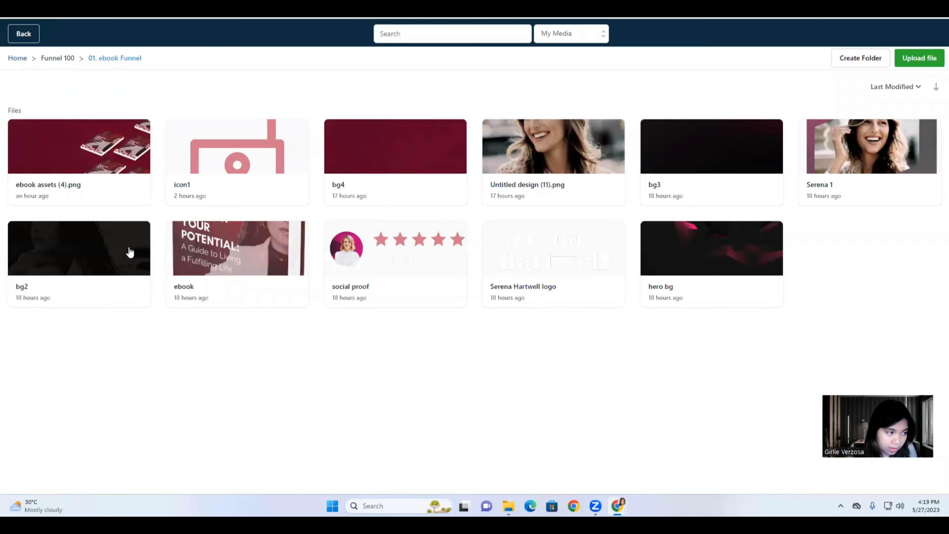
right_click(104, 187)
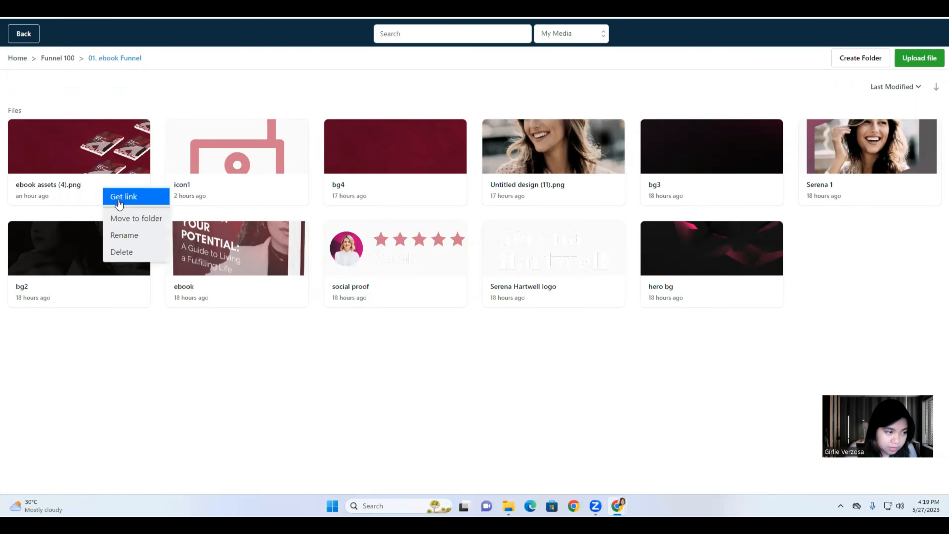
left_click(122, 195)
left_click(25, 35)
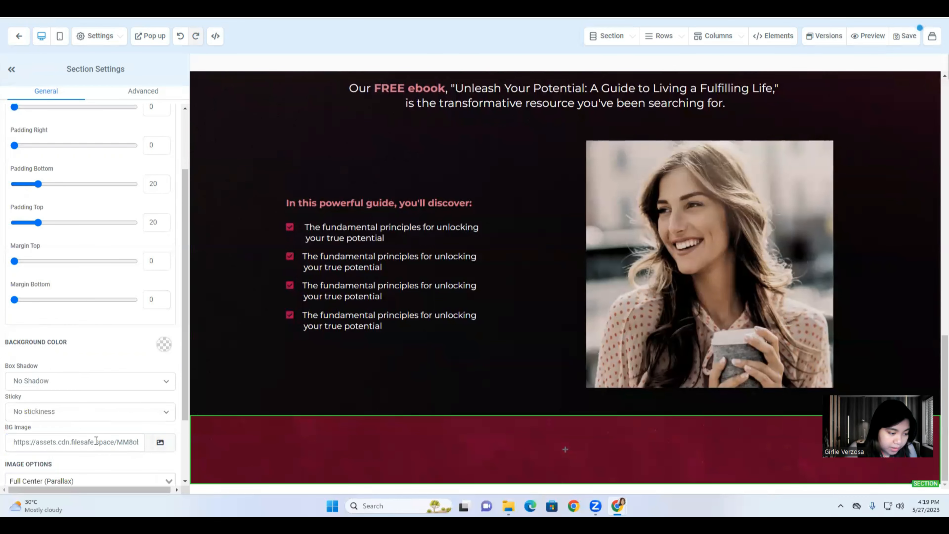